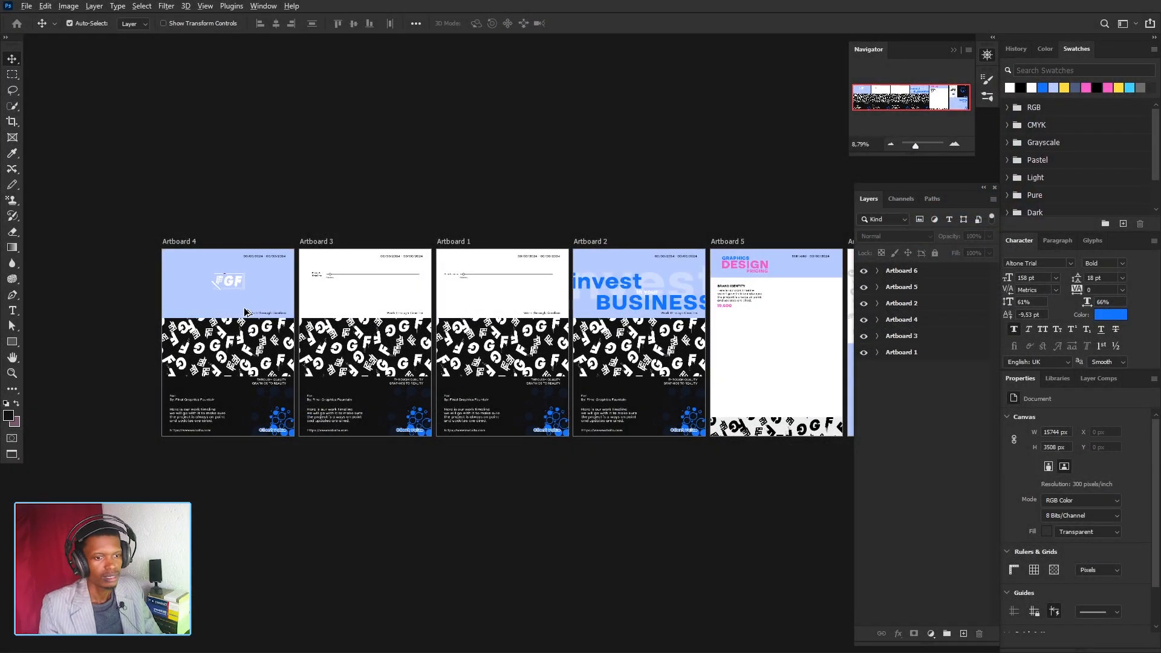
Recolour Artboard 4's blue upper panel to pink #ffa9e4 and its "Work through timeline" text to white.
scroll(244, 312, up, 3)
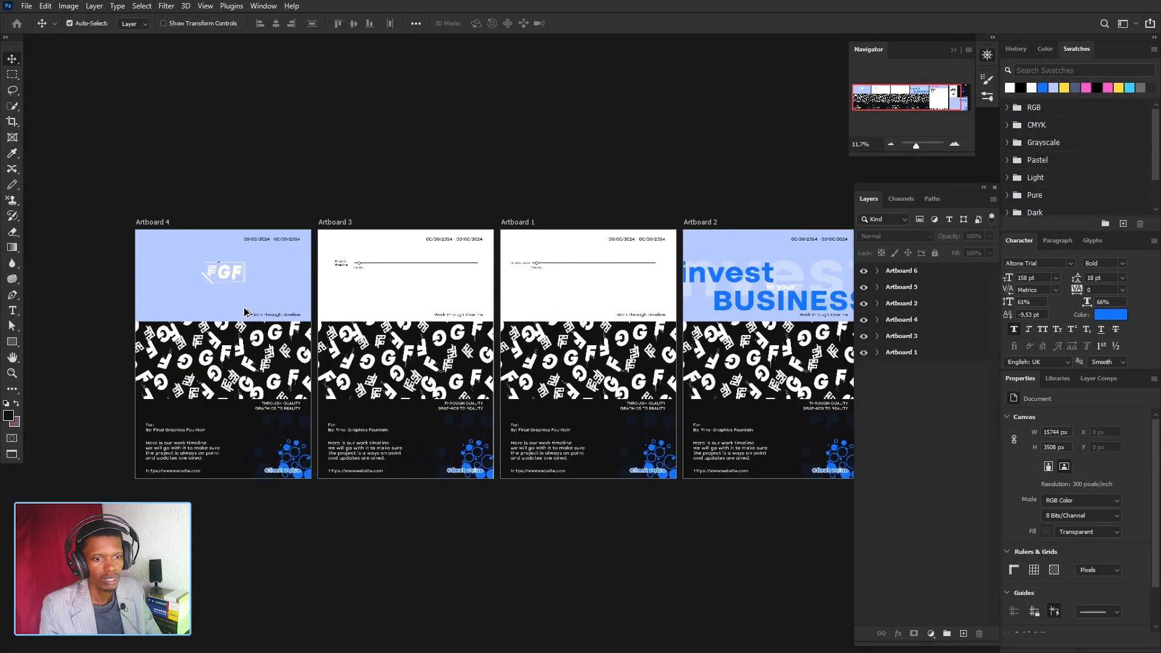
scroll(202, 321, up, 2)
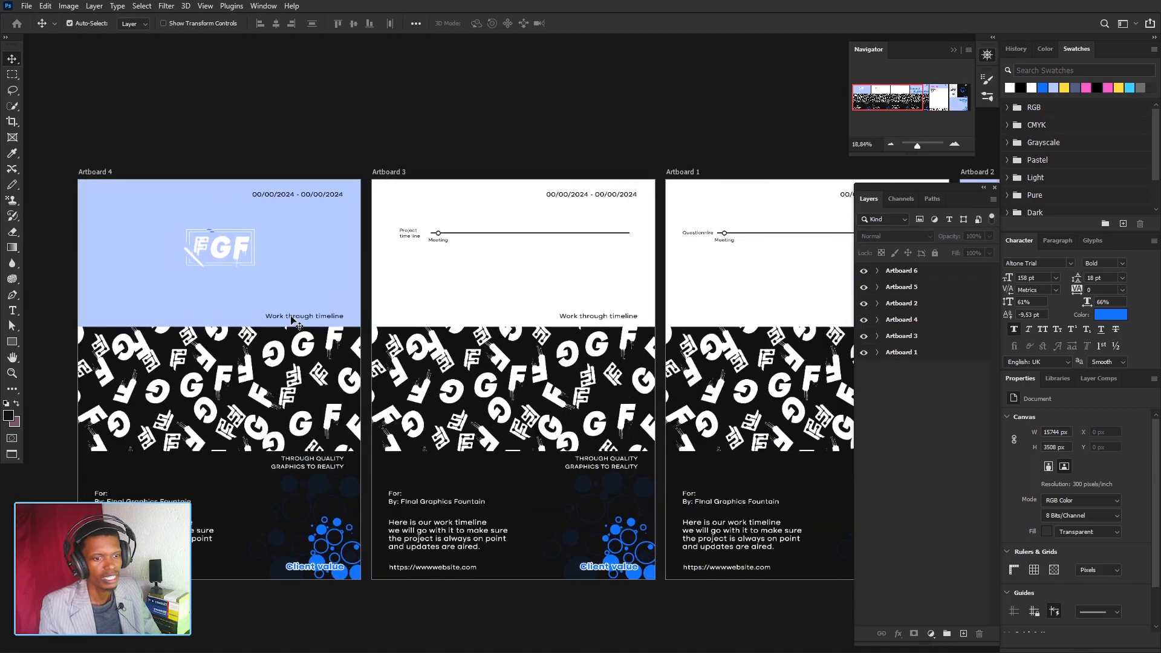
scroll(266, 275, down, 3)
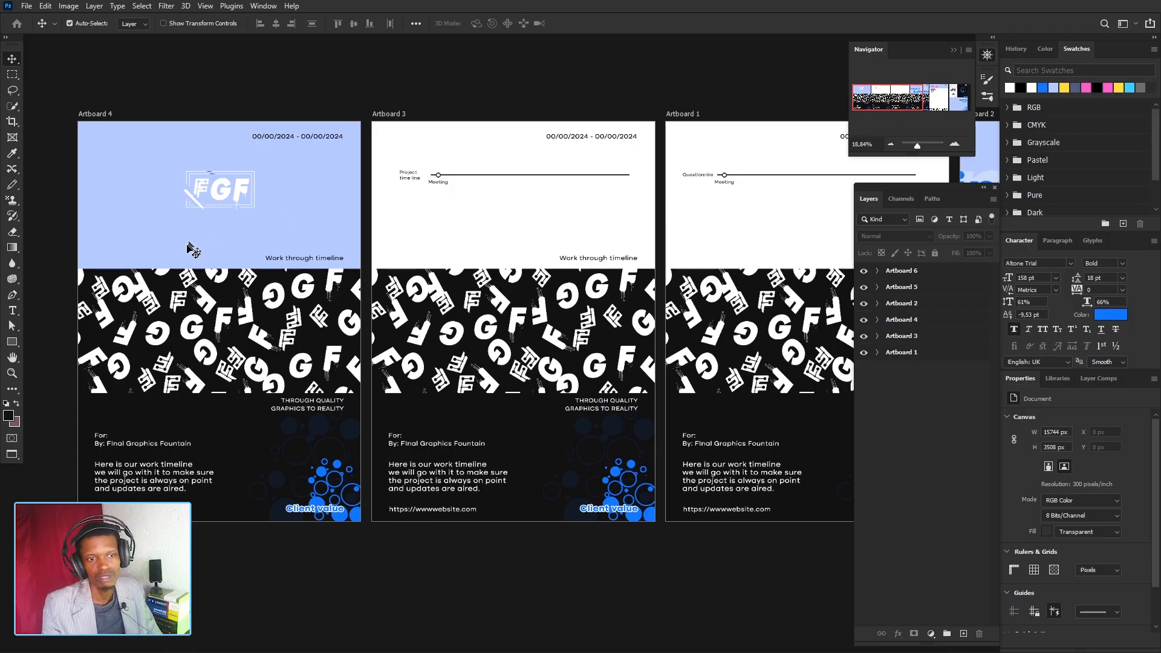
scroll(204, 327, down, 5)
scroll(204, 327, up, 8)
drag(206, 328, 508, 217)
click(508, 217)
double_click(898, 614)
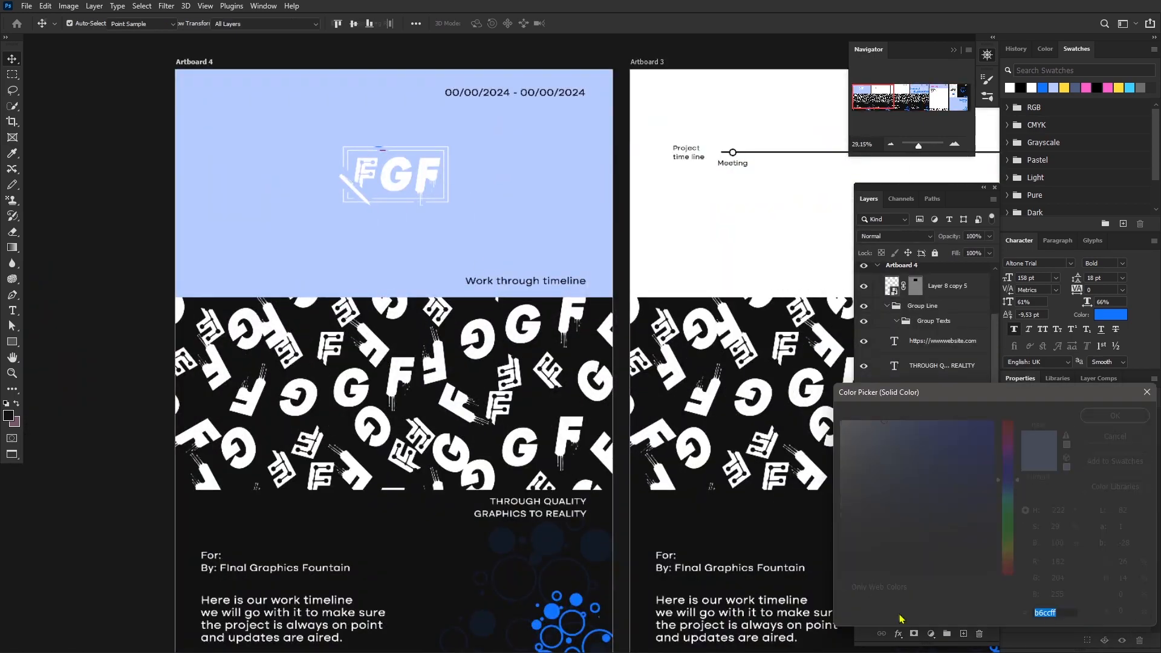
drag(811, 157, 91, 134)
drag(787, 115, 190, 103)
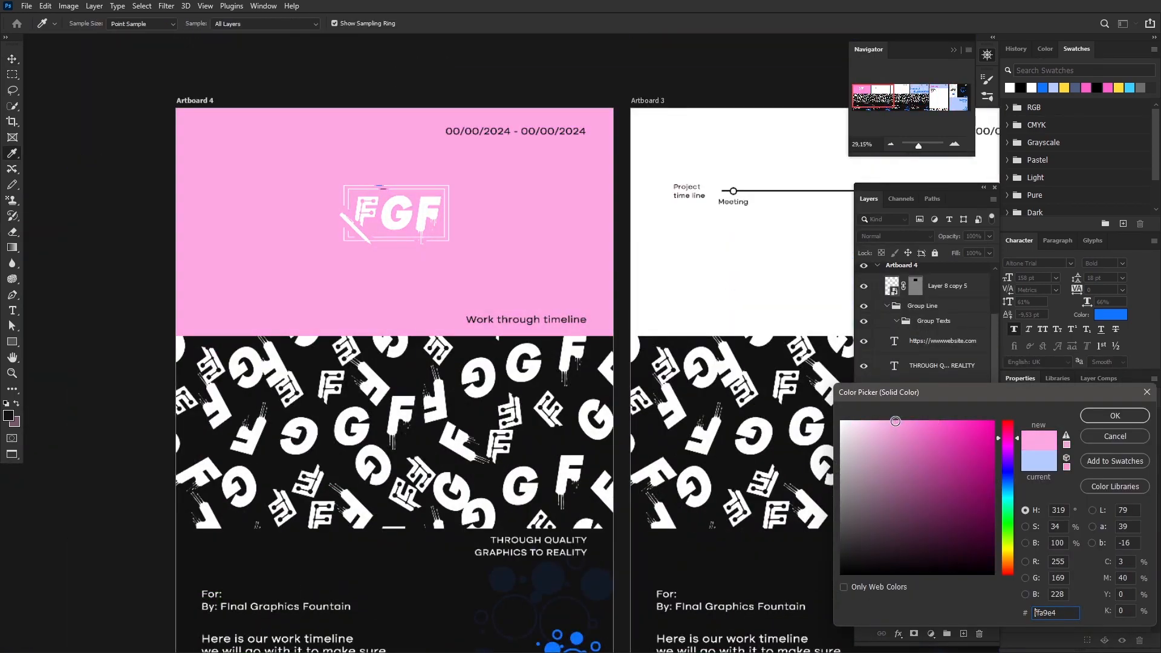
click(1114, 416)
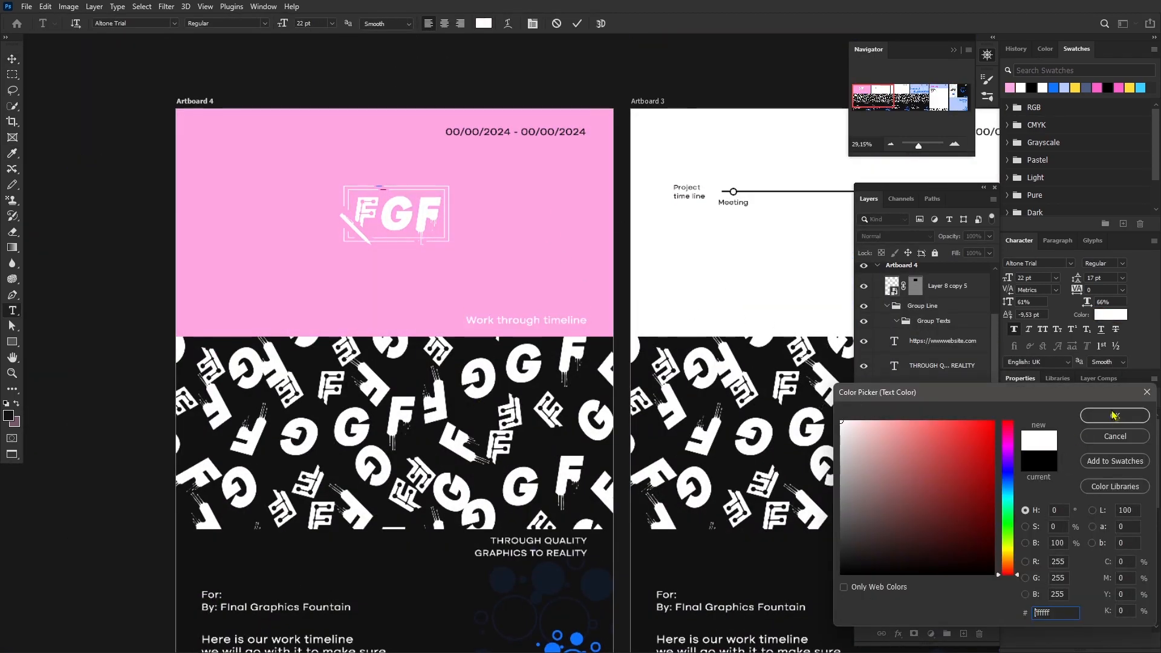
Scale the FGF logo on Artboard 4's upper panel down to about 91.5 percent.
scroll(448, 387, down, 2)
scroll(447, 388, up, 1)
click(393, 172)
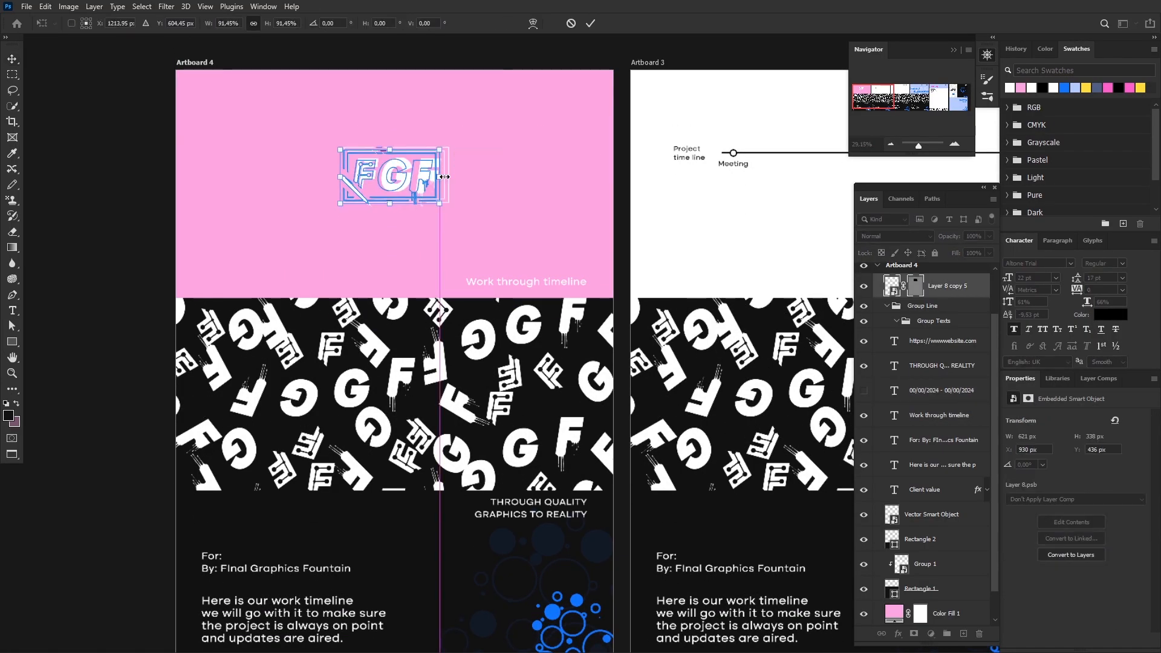
key(ctrl+z)
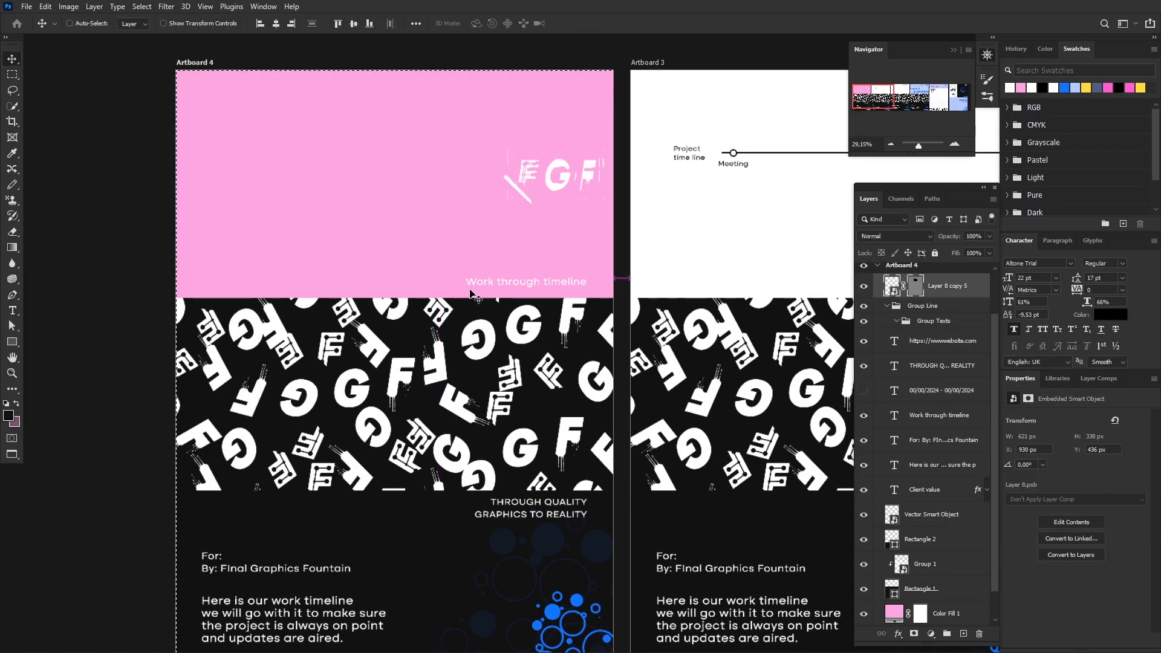
key(ctrl+shift+z)
key(ctrl+d)
scroll(991, 282, up, 1)
key(ctrl+t)
drag(451, 175, 446, 174)
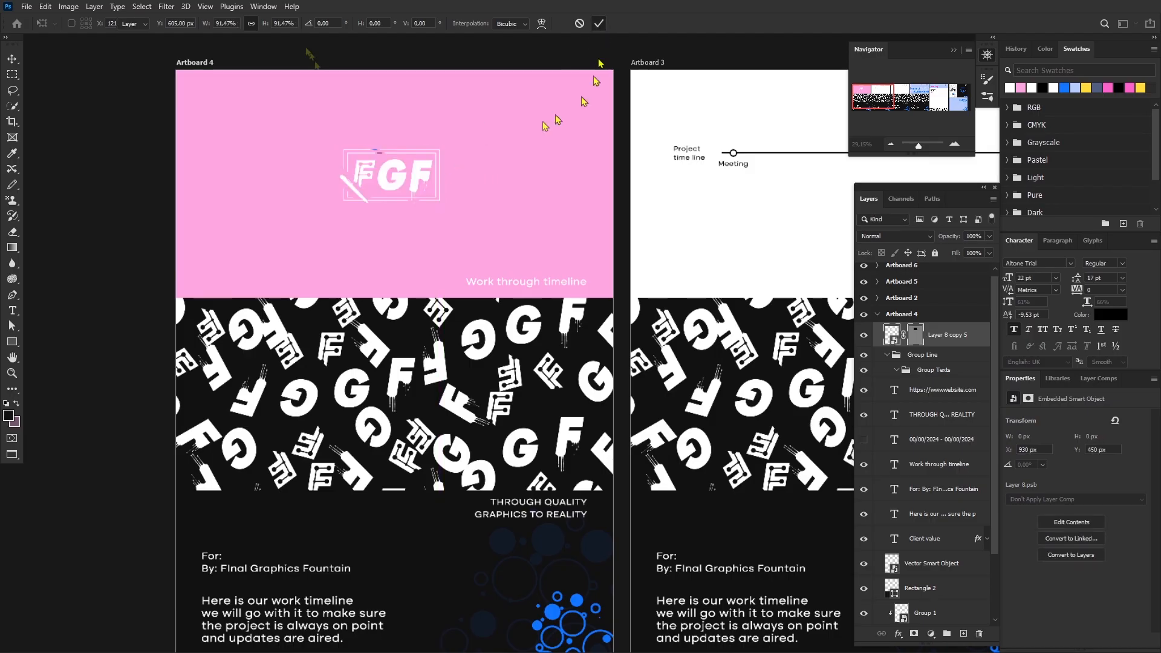
click(601, 24)
Size the placed Group 2j portrait to about 956 × 1361 px, standing on Artboard 4's bottom edge over the blue bubbles.
scroll(451, 355, down, 3)
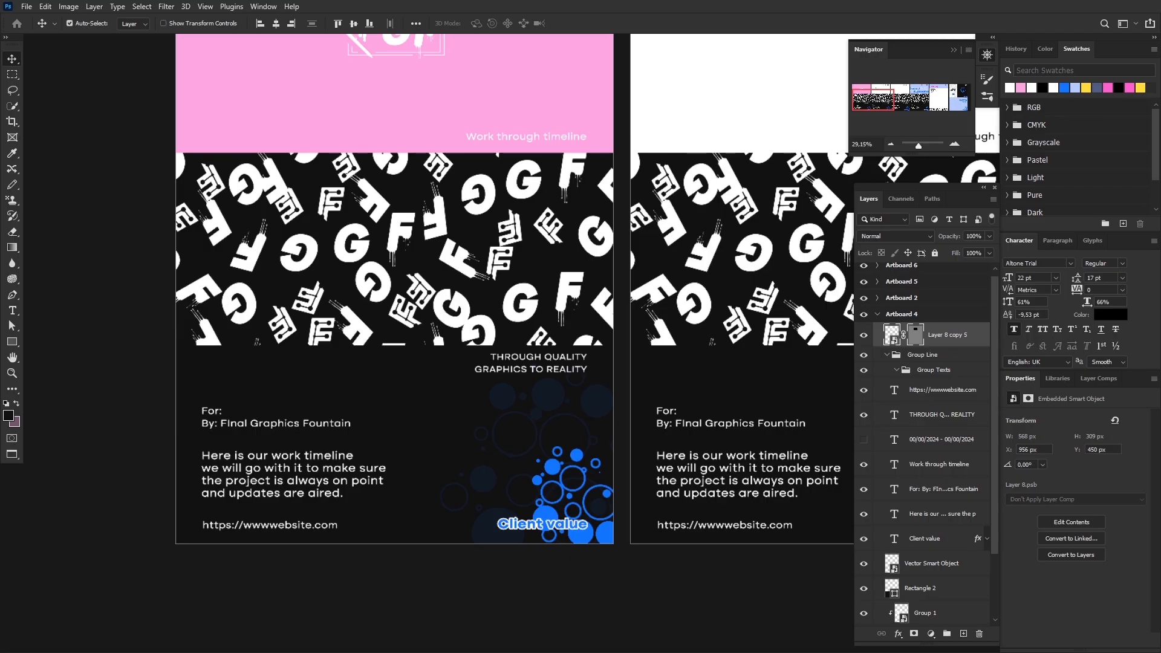
scroll(485, 395, down, 5)
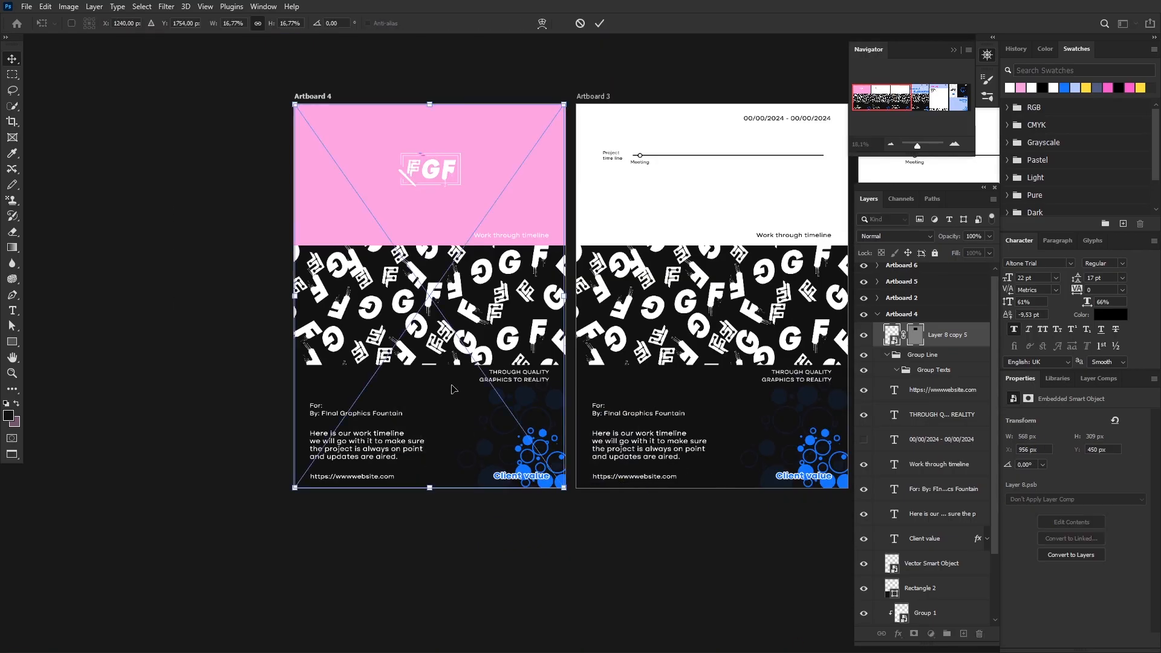
drag(568, 489, 483, 372)
drag(430, 417, 507, 415)
scroll(470, 450, up, 6)
drag(536, 521, 536, 516)
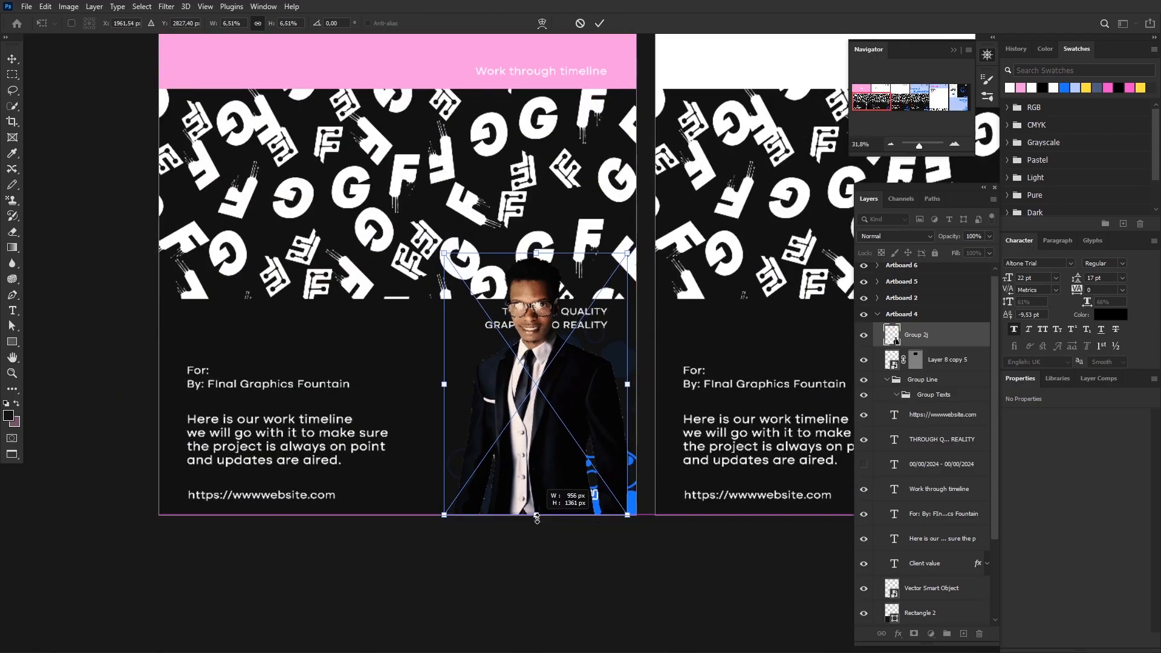
click(599, 23)
Delete Artboard 4's "THROUGH QUALITY GRAPHICS TO REALITY" text and move the portrait layer beneath Vector Smart Object.
scroll(549, 339, down, 2)
click(579, 327)
key(Delete)
drag(928, 334, 928, 576)
Open the portrait's smart object to examine its contents, close it and restore the full-screen proposal view.
click(864, 507)
scroll(474, 435, down, 5)
double_click(890, 530)
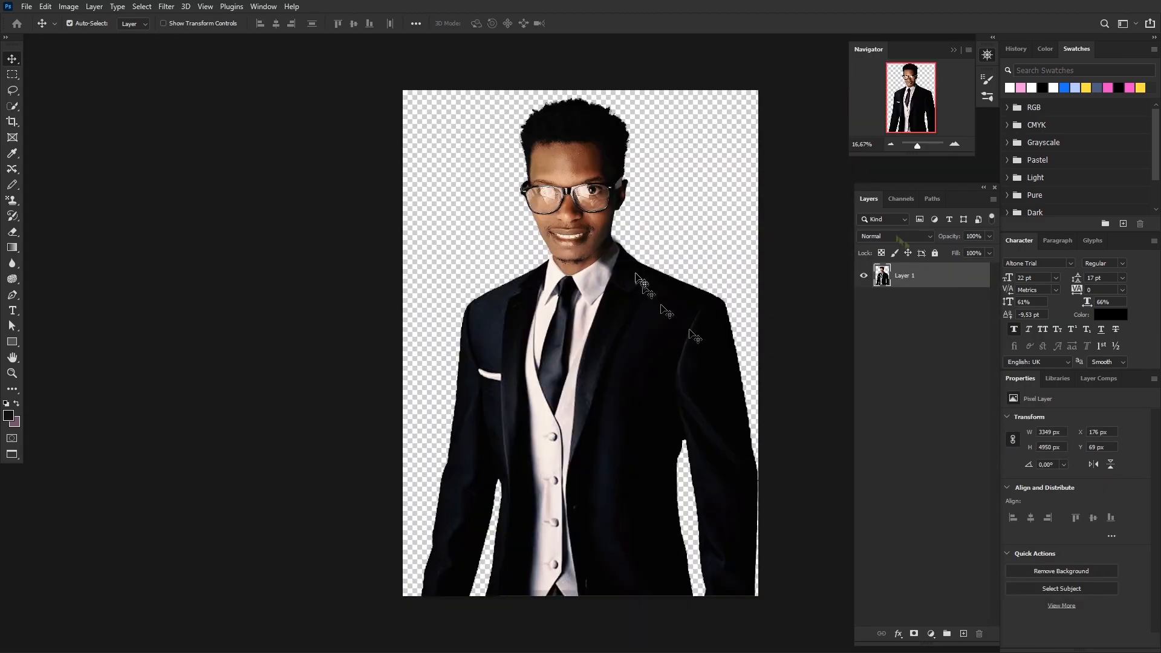
key(f)
key(f)
key(ctrl+w)
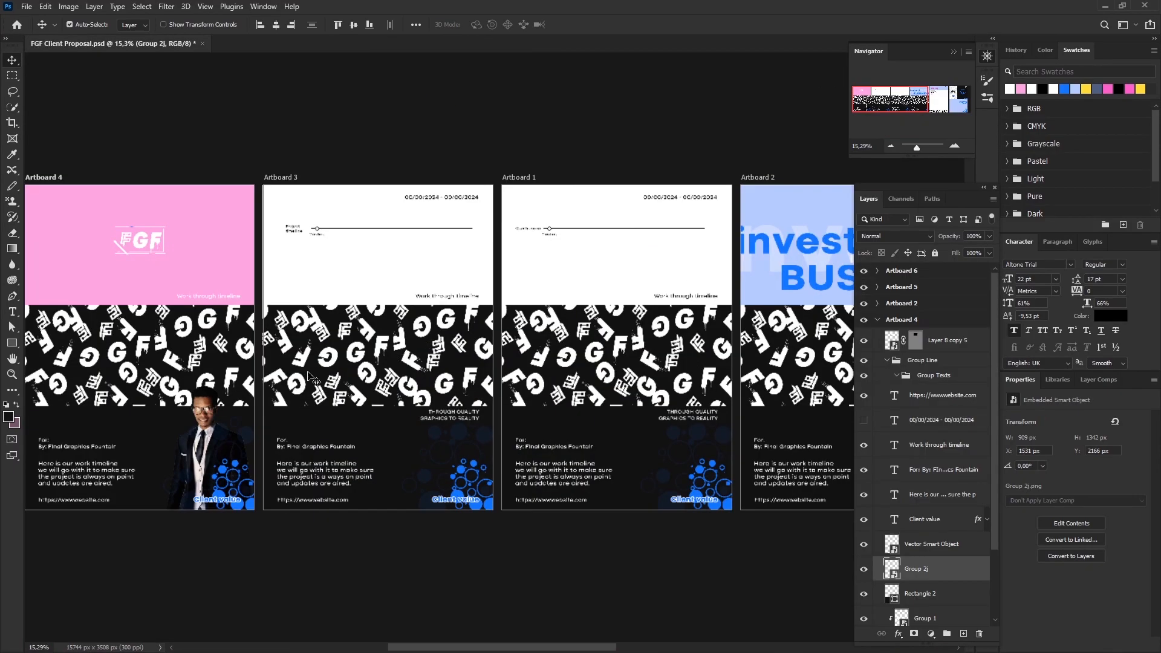
key(f)
Open Artboard 4's bubble vector smart object in Illustrator, try toggling one of its sublayers and close the file.
click(227, 502)
double_click(893, 544)
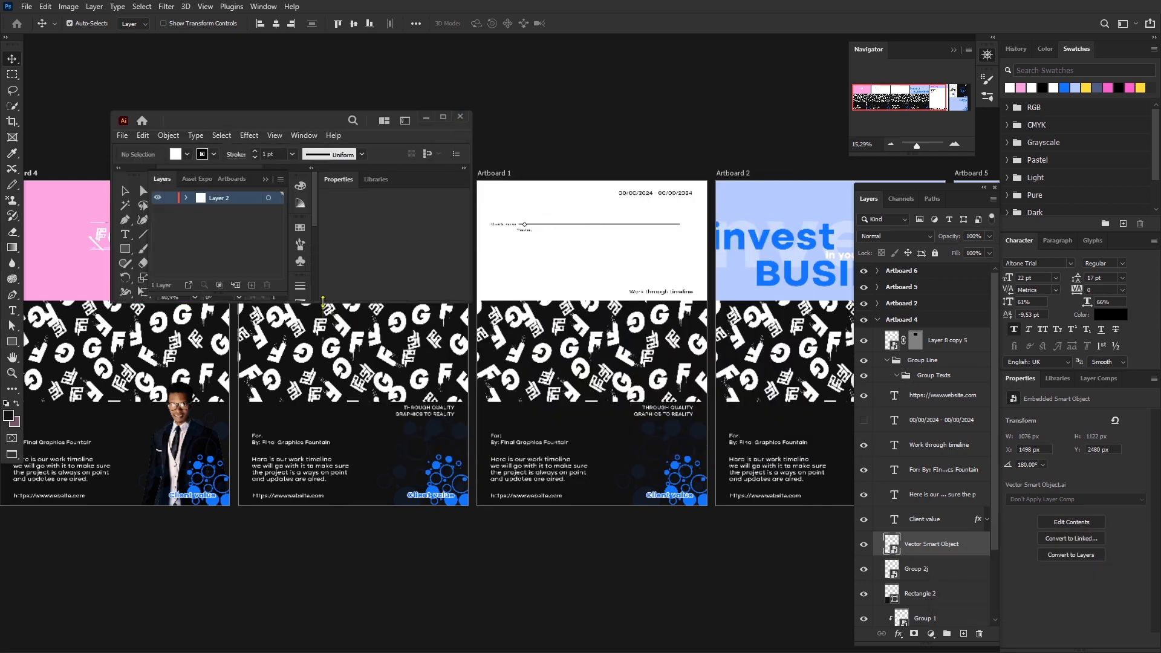
drag(471, 486, 597, 592)
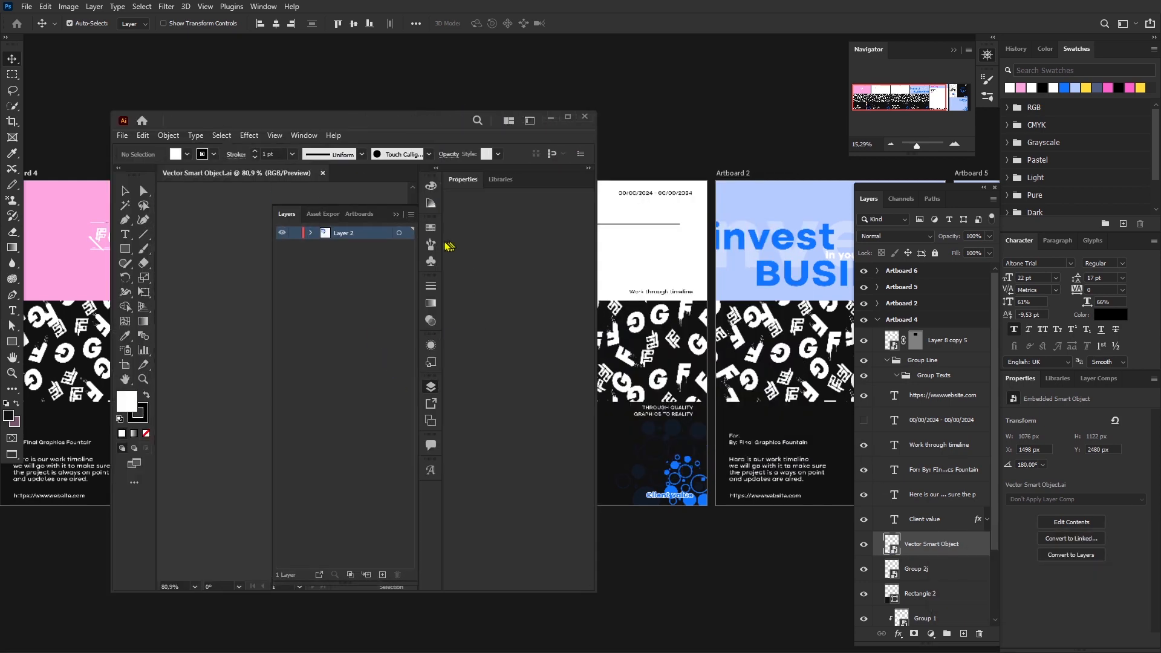
click(312, 232)
click(325, 247)
click(282, 550)
click(584, 117)
key(Return)
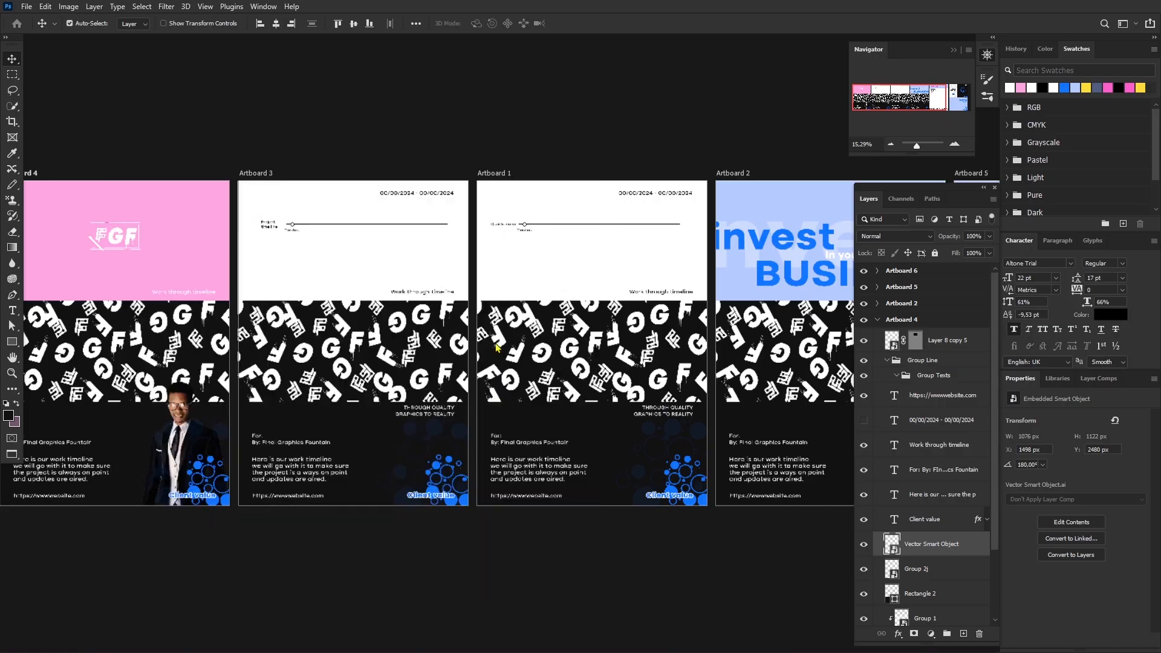
Hide the bubble vector layer on Artboard 4 and scale the portrait down to about 629 × 931 px.
click(863, 546)
drag(199, 454, 537, 464)
scroll(536, 463, up, 8)
click(532, 472)
key(ctrl+t)
drag(381, 278, 450, 373)
key(Return)
Replace the "Client value" text on Artboard 4 with "ALWAYS READY FOR YOU".
scroll(507, 569, down, 3)
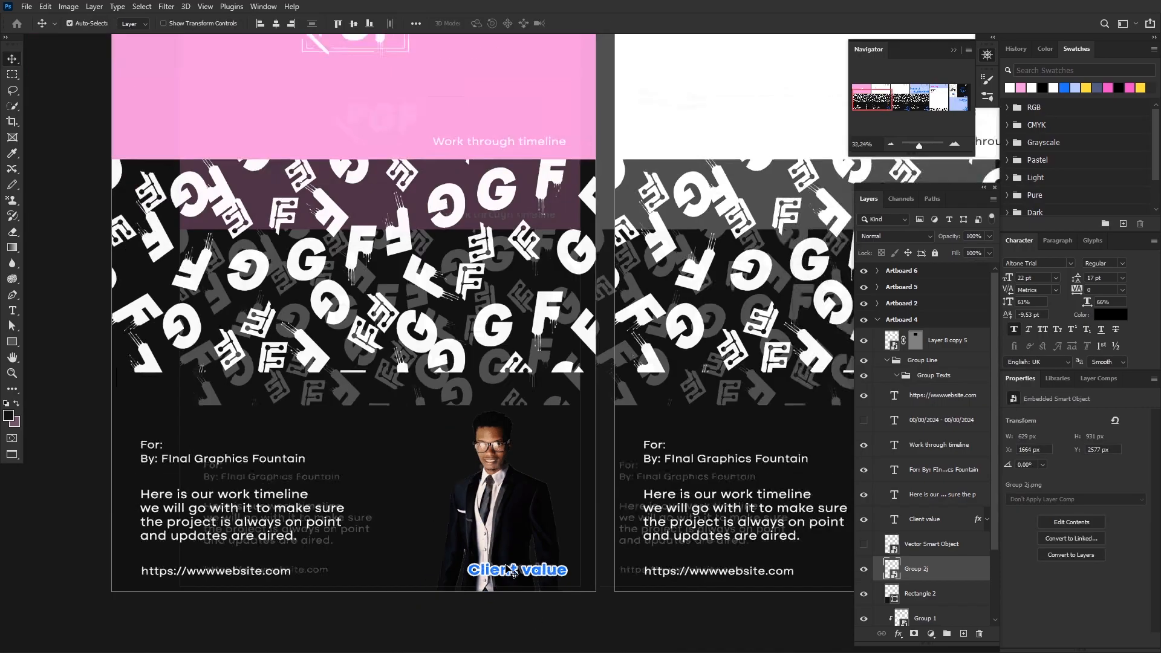
scroll(513, 571, down, 2)
scroll(387, 511, down, 2)
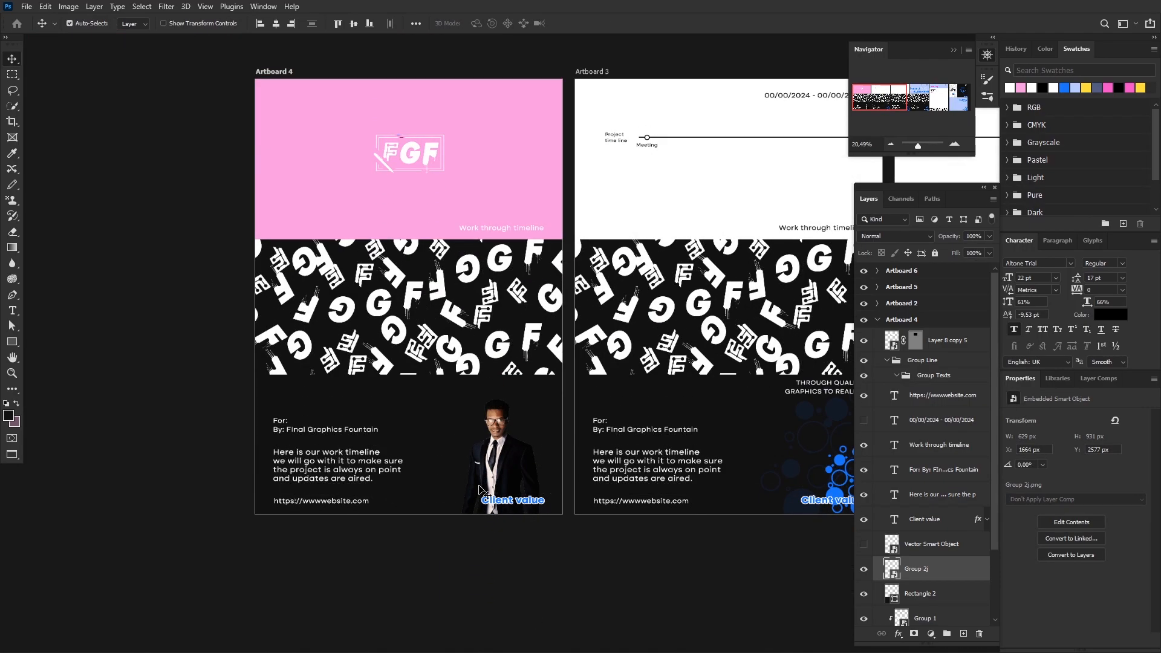
click(504, 502)
drag(506, 501, 369, 501)
double_click(370, 499)
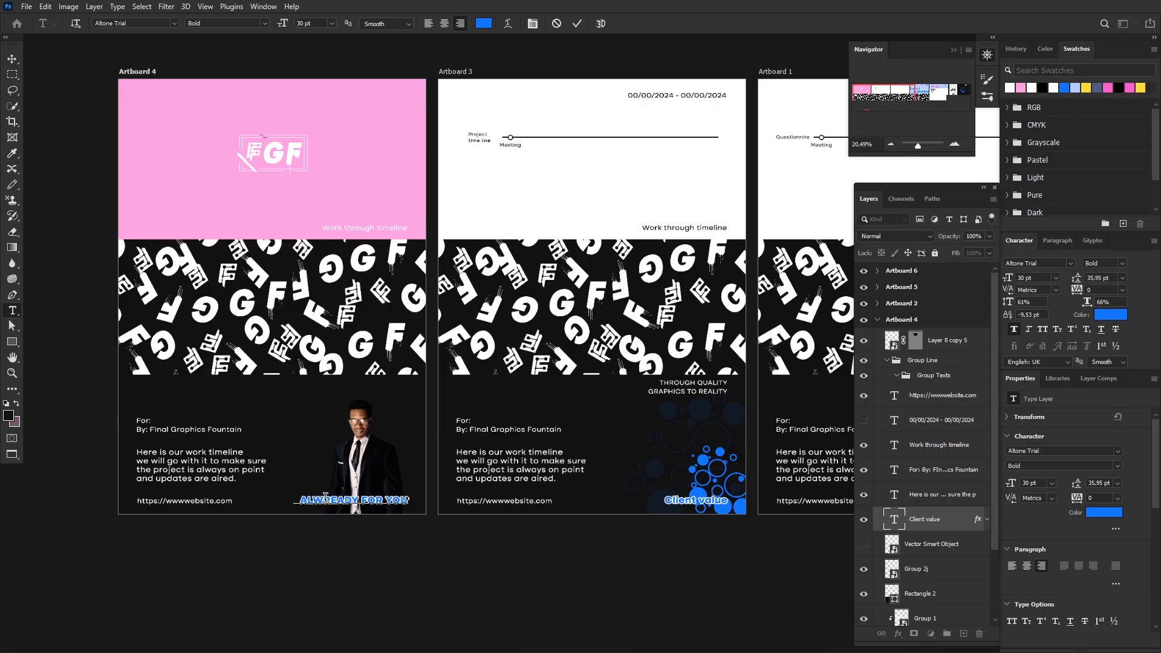
click(577, 24)
Compare the "ALWAYS READY FOR YOU" text with and without its layer effects and examine its stroke size setting.
click(987, 519)
click(898, 537)
scroll(810, 532, up, 1)
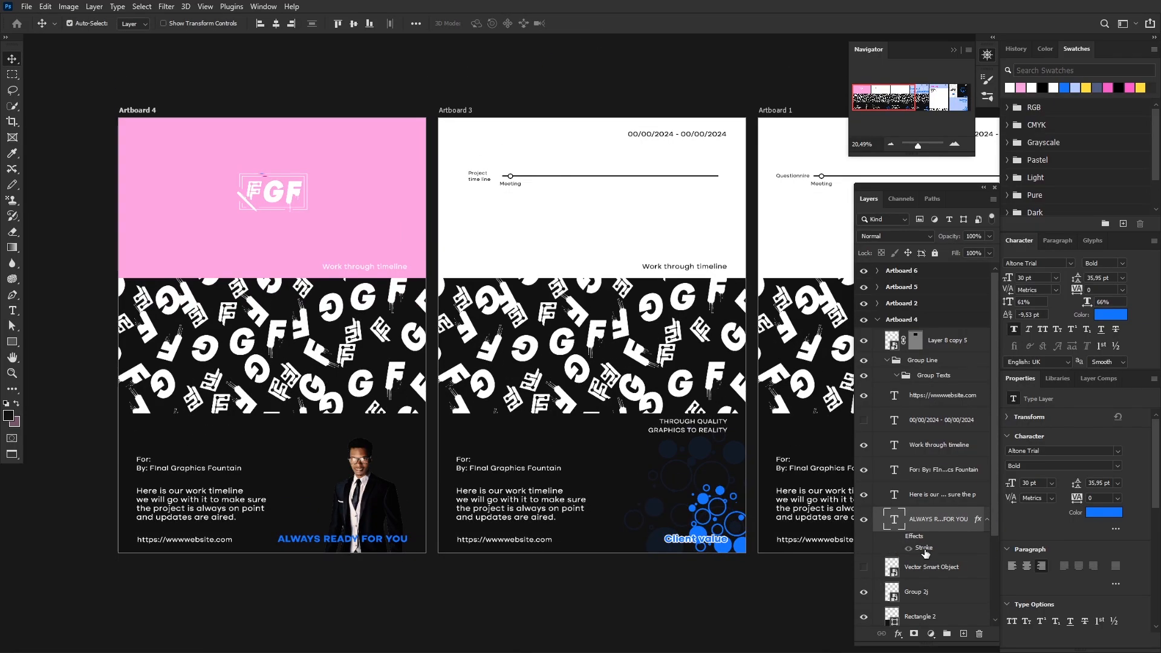
click(898, 537)
double_click(925, 552)
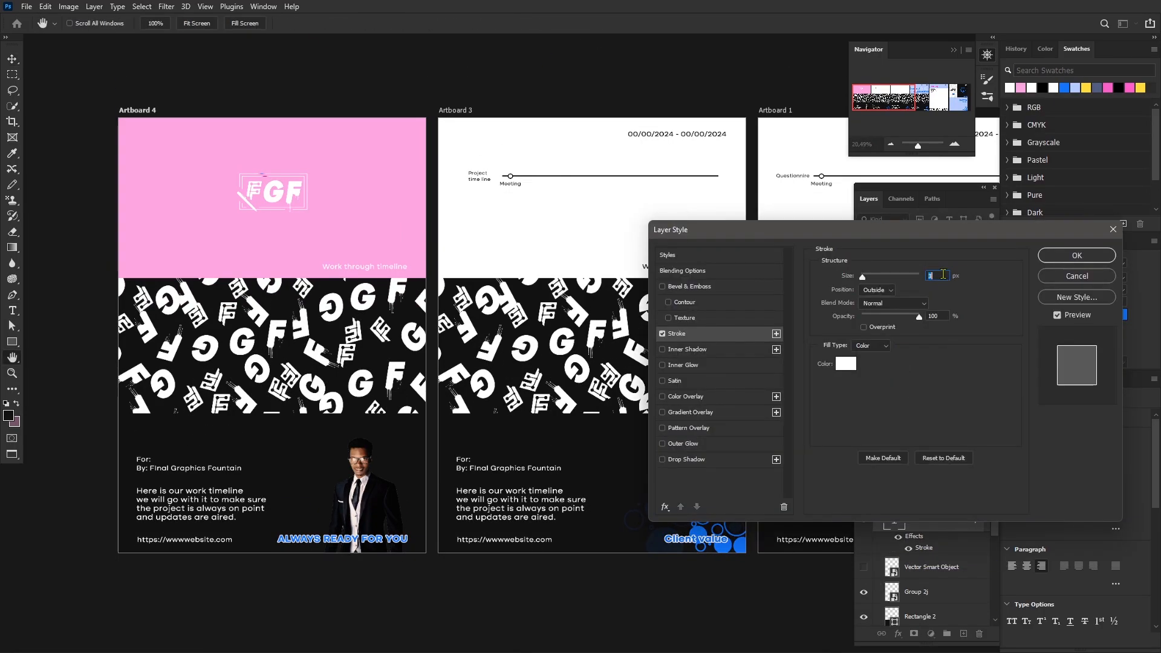
click(1076, 255)
Set the font size of "ALWAYS READY FOR YOU" to 22 pt.
double_click(365, 542)
click(318, 23)
scroll(319, 24, down, 1)
scroll(318, 23, down, 7)
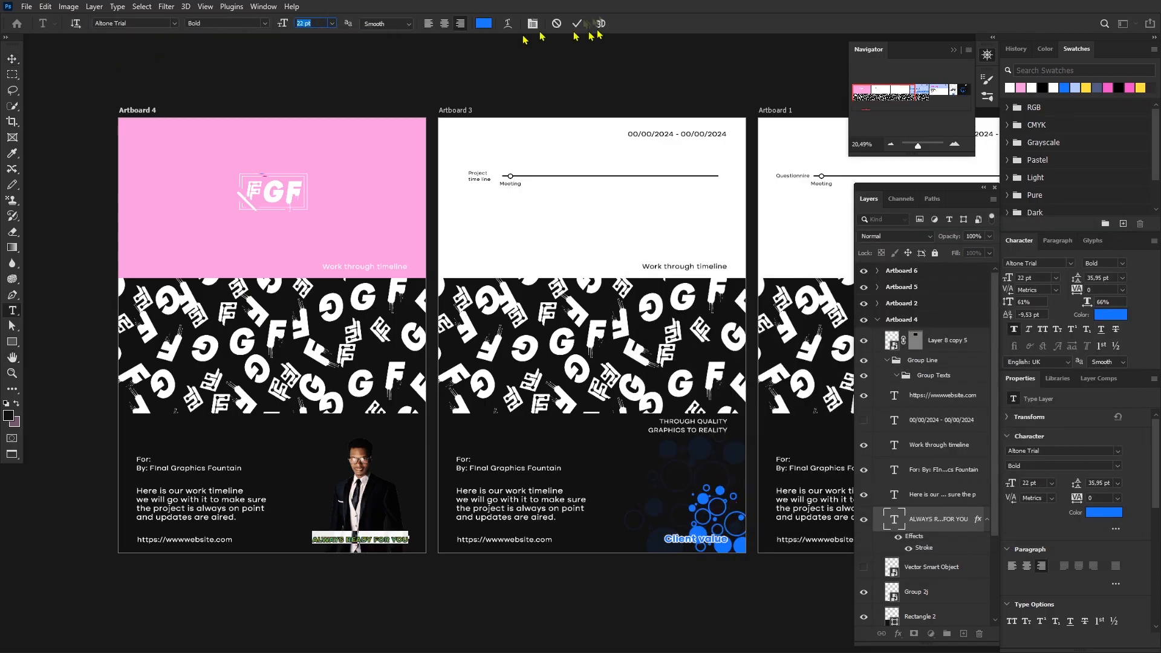
click(579, 24)
Scale the "ALWAYS READY FOR YOU" text up to about 260 percent.
key(v)
key(ctrl+t)
mouse_move(312, 536)
mouse_down()
mouse_move(261, 471)
mouse_move(326, 540)
mouse_up()
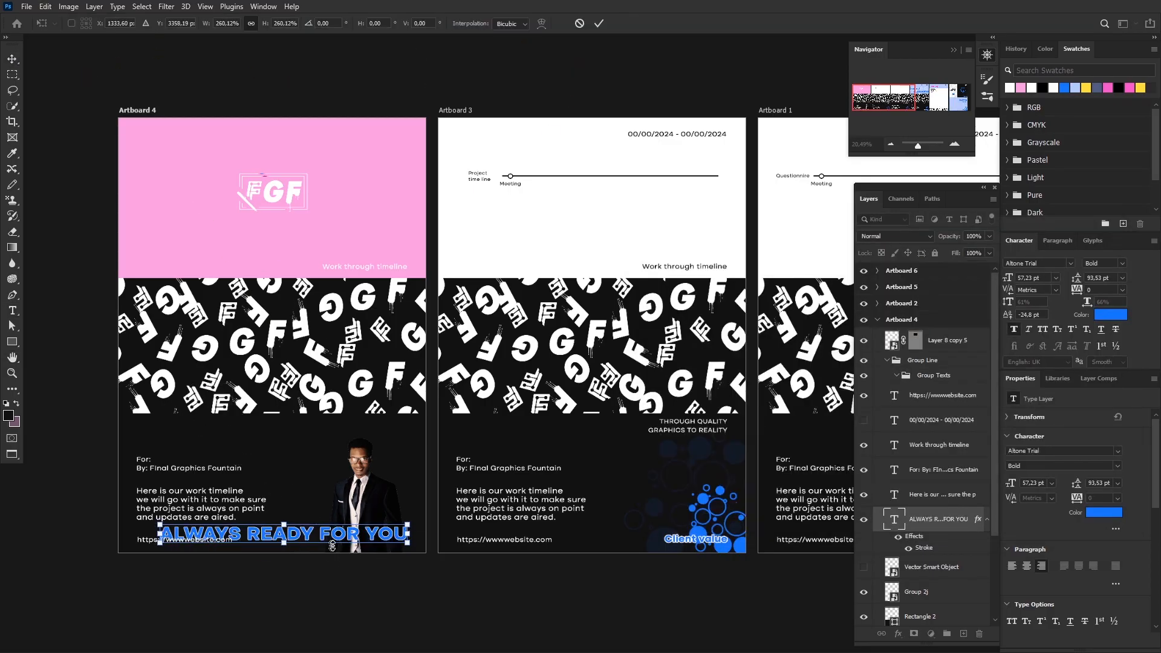
key(Return)
Shorten the tagline on Artboard 4 to "READY FOR YOU" with a line break after "READY".
double_click(315, 536)
key(ctrl+h)
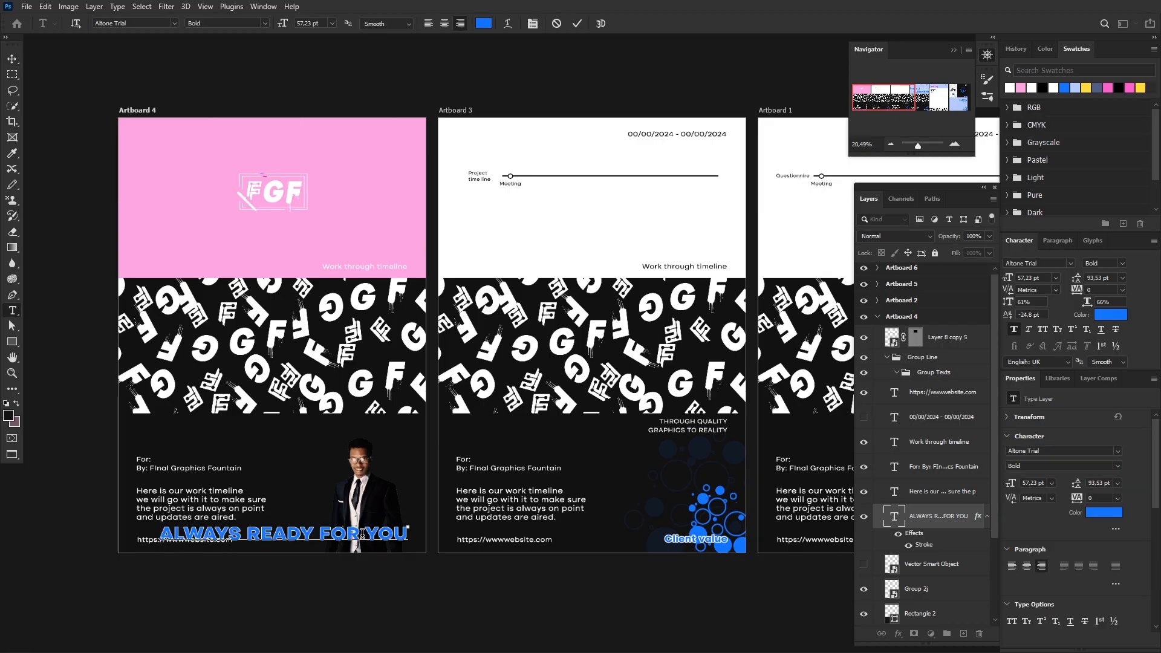
key(BackSpace)
key(BackSpace)
key(BackSpace)
key(BackSpace)
key(BackSpace)
key(BackSpace)
key(Return)
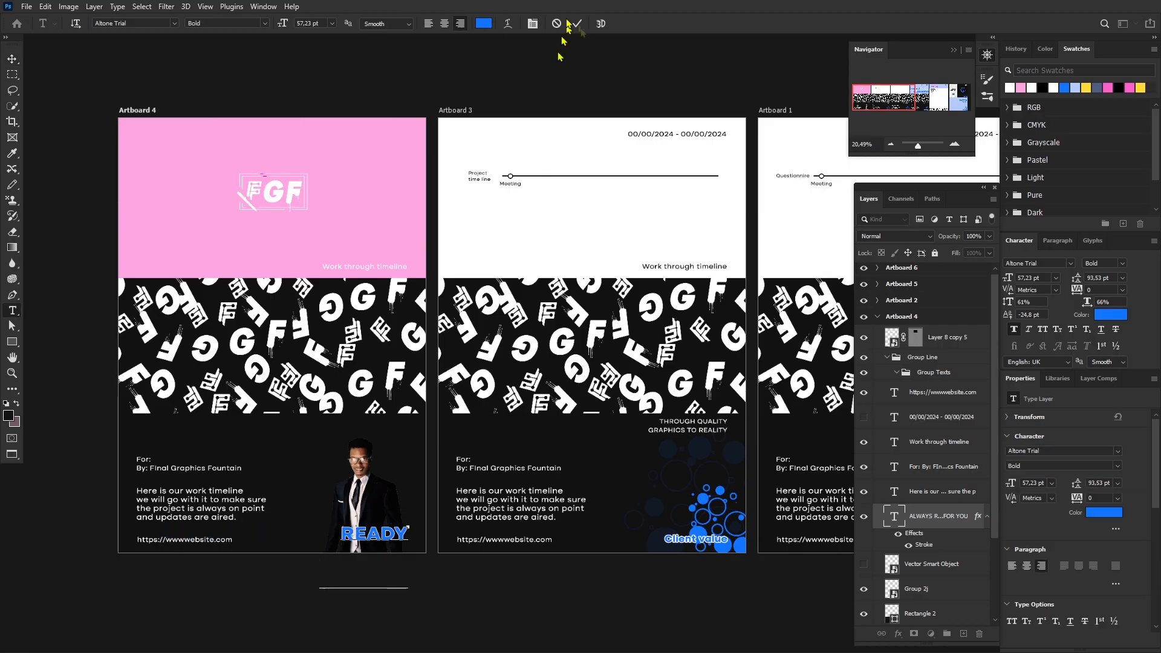
Set the font size of the whole "READY FOR YOU" text to 253 pt.
key(ctrl+a)
drag(285, 24, 411, 53)
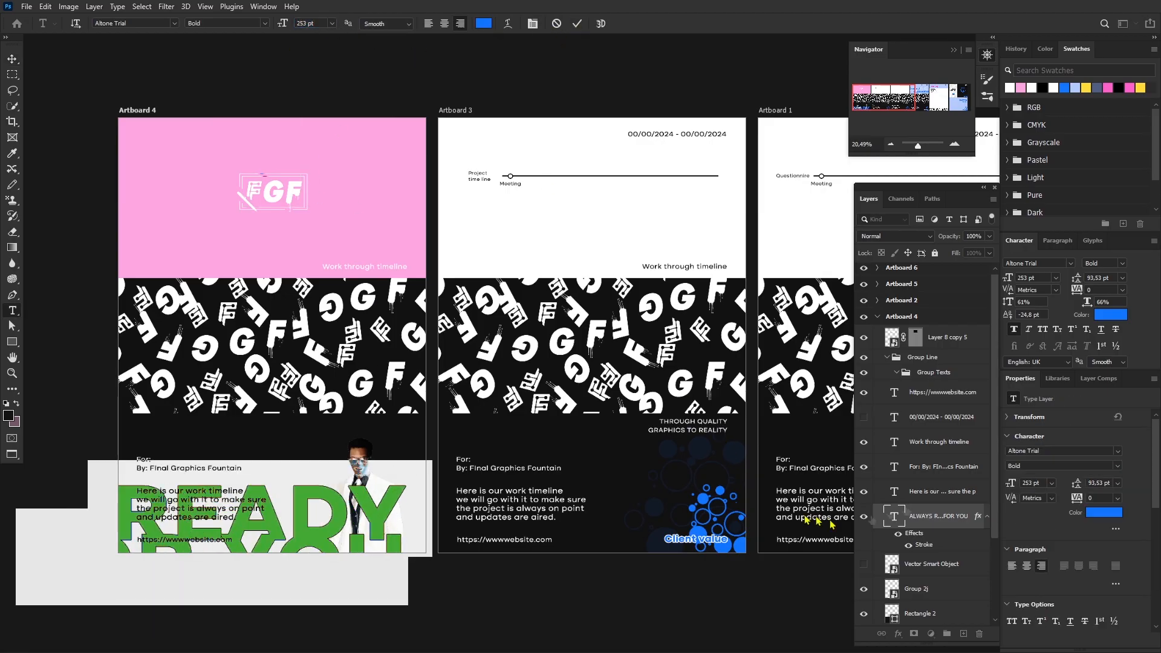
click(577, 23)
key(v)
Move "READY FOR YOU" upward and scale it to about 361 pt so it fills Artboard 4's lower black area.
drag(338, 514, 366, 460)
key(ctrl+t)
drag(243, 420, 245, 386)
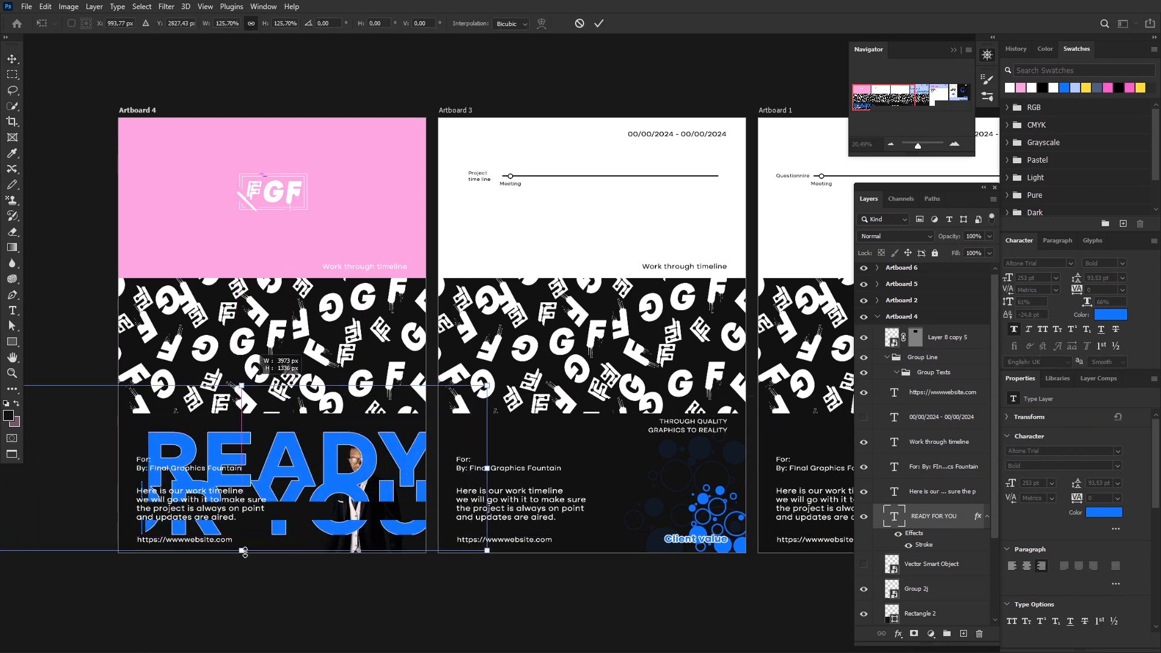
drag(242, 550, 242, 572)
click(599, 24)
Move the "READY FOR YOU" layer beneath the portrait and reduce its fill to about 40 percent.
scroll(941, 547, down, 3)
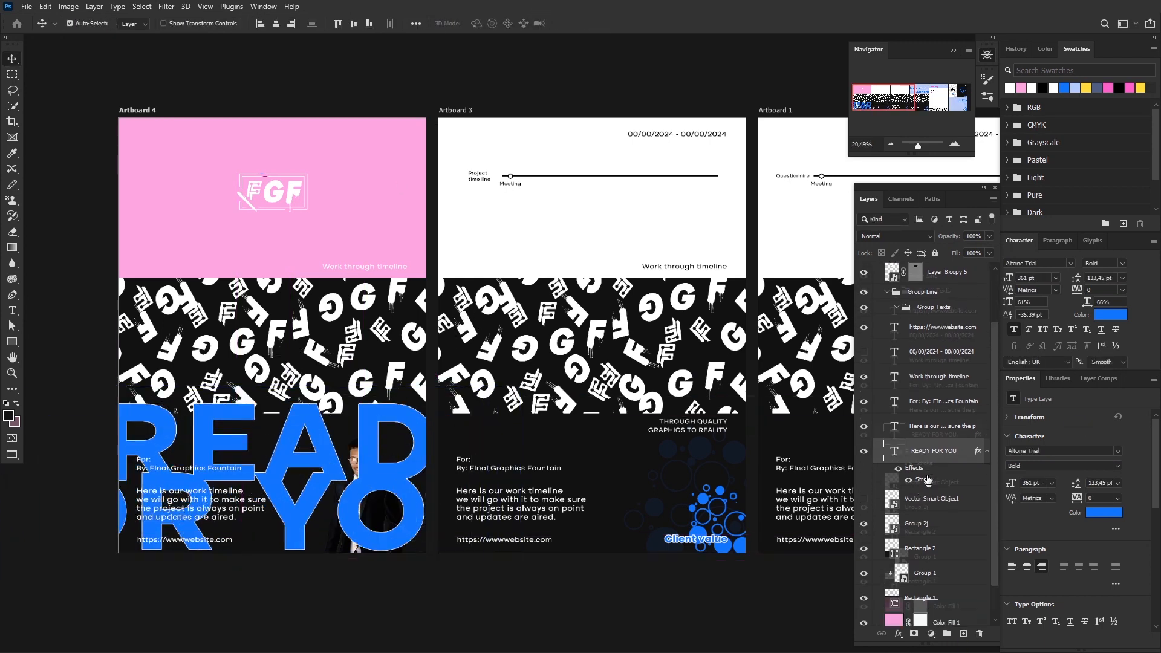
drag(938, 419, 949, 505)
drag(989, 253, 957, 281)
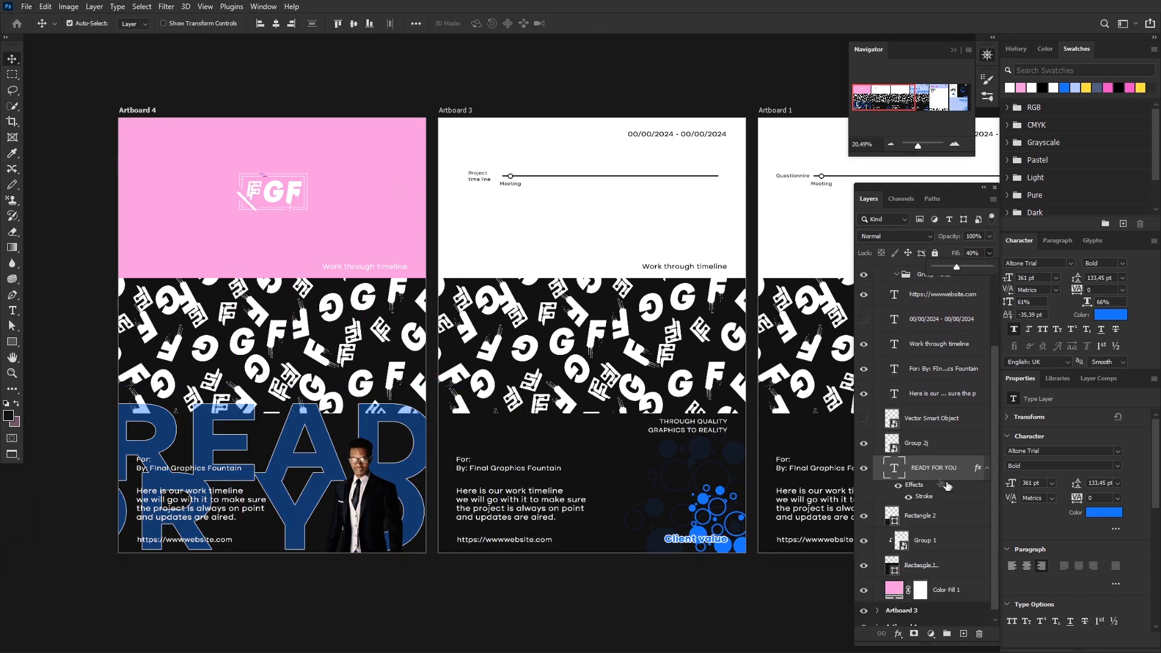
Clip "READY FOR YOU" to Rectangle 2 and change its text colour to black.
alt+click(948, 504)
double_click(904, 469)
click(1110, 315)
drag(864, 438, 827, 592)
click(1115, 416)
key(v)
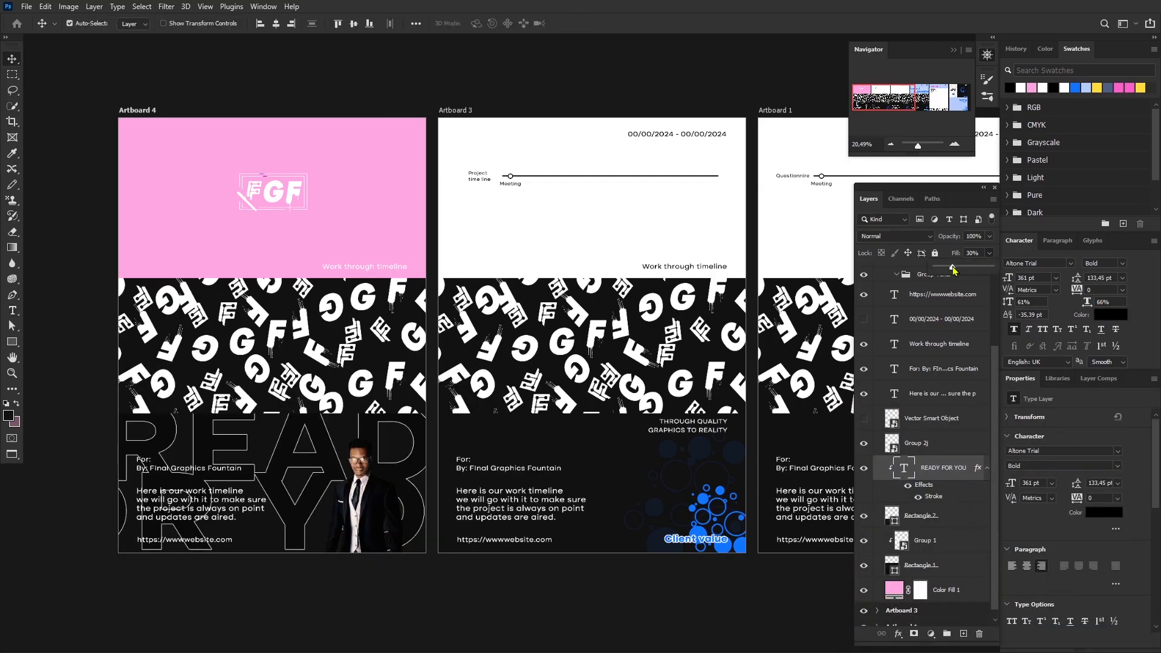
Set the stroke of "READY FOR YOU" to 33 percent opacity and 12 px size.
double_click(941, 496)
mouse_move(918, 317)
mouse_down()
mouse_move(894, 337)
mouse_move(881, 318)
mouse_up()
double_click(943, 277)
scroll(944, 277, up, 7)
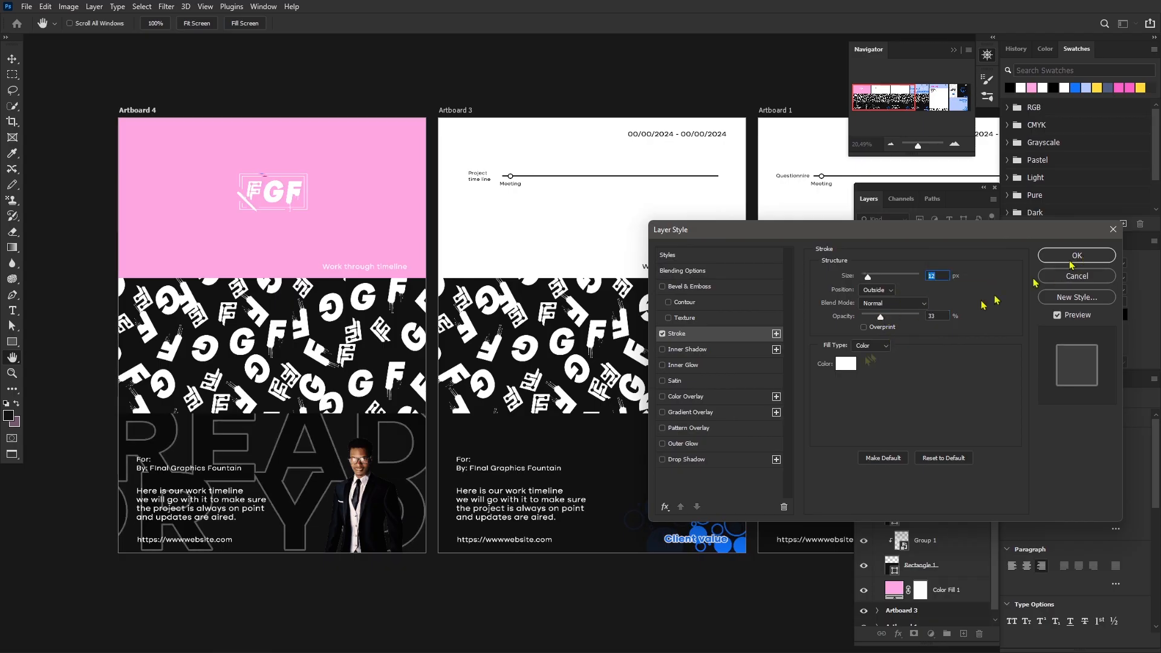
Recolour the "READY FOR YOU" stroke with the pink sampled from Artboard 4's upper panel.
click(847, 364)
click(381, 206)
click(1121, 417)
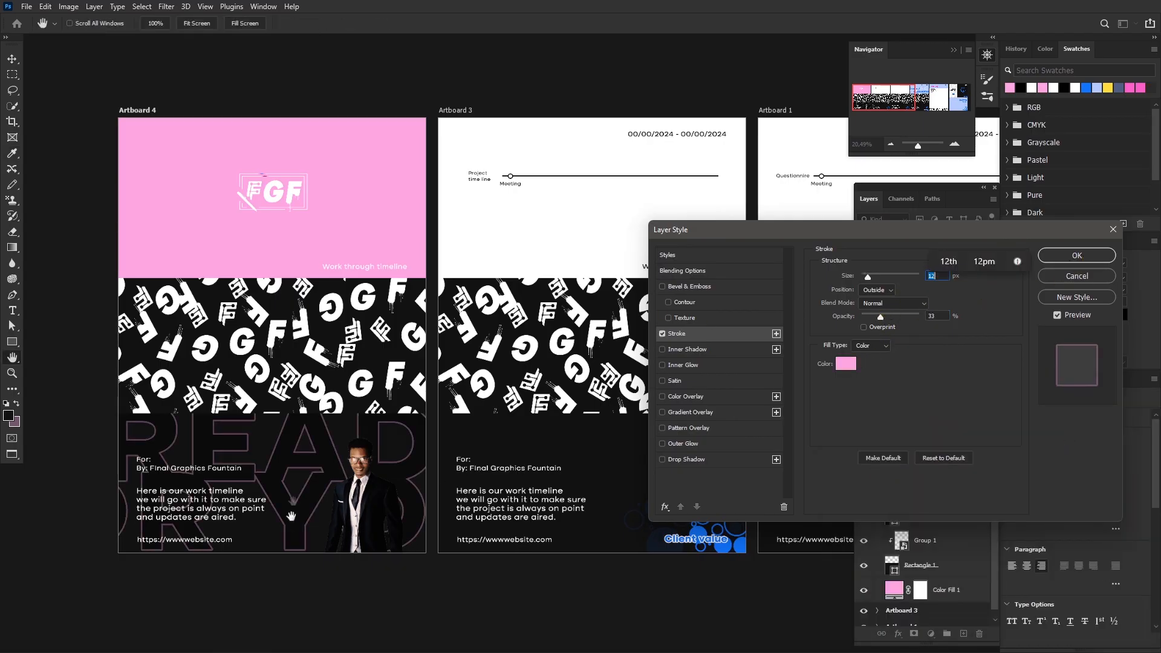
click(1083, 259)
Shift the "READY FOR YOU" background text leftward on Artboard 4 and set its leading to 161 pt.
drag(290, 457, 241, 465)
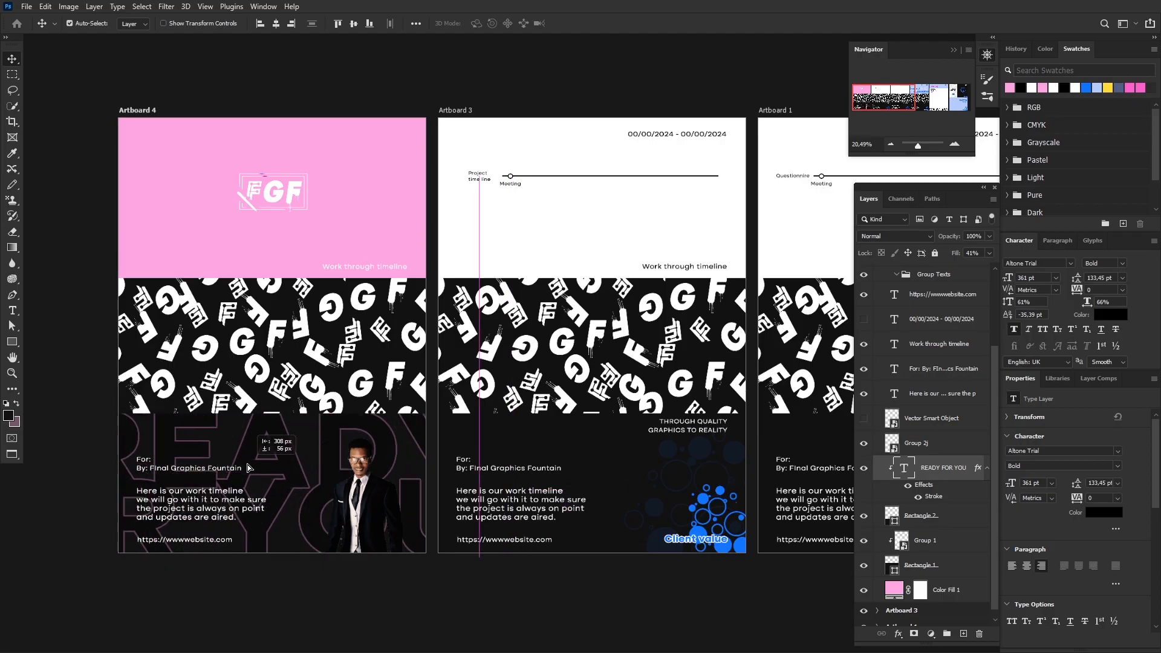
double_click(330, 491)
scroll(1099, 532, down, 1)
click(1110, 434)
scroll(1111, 434, up, 20)
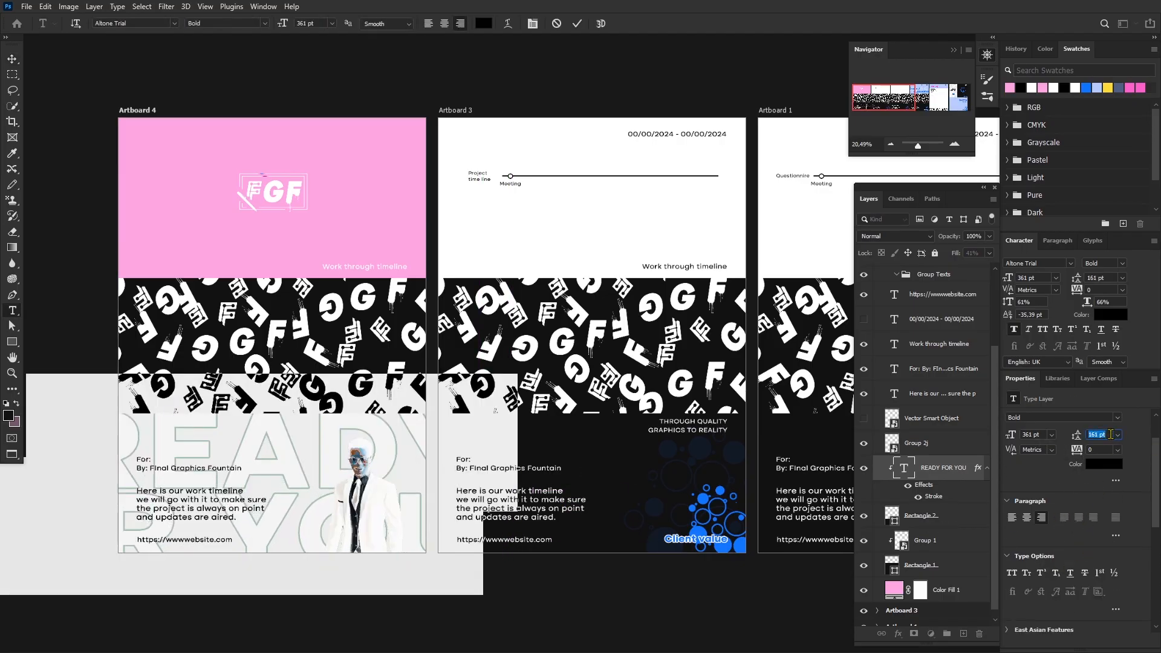
click(577, 23)
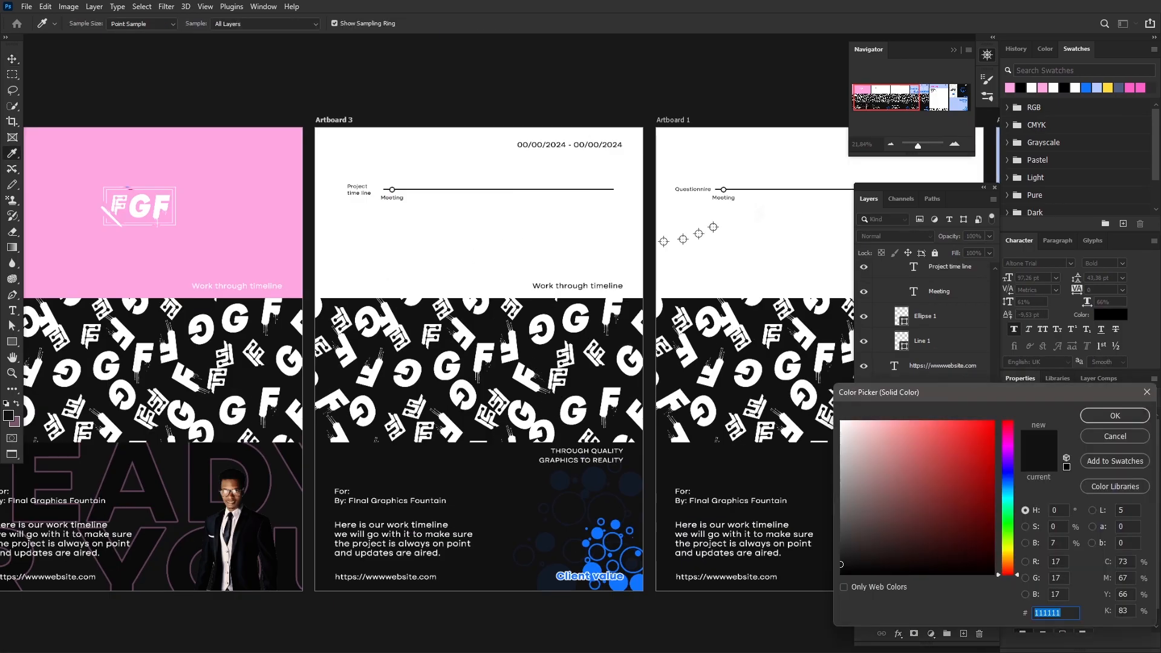
Recolour the patterned middle band on Artboard 3 with the pink sampled from Artboard 4's upper panel.
click(275, 263)
click(1117, 415)
scroll(695, 469, down, 8)
drag(695, 469, 478, 423)
scroll(471, 420, up, 4)
scroll(361, 295, up, 5)
Duplicate the "Meeting" label above Artboard 3's timeline marker and change the copy's text to "Week 01".
click(267, 194)
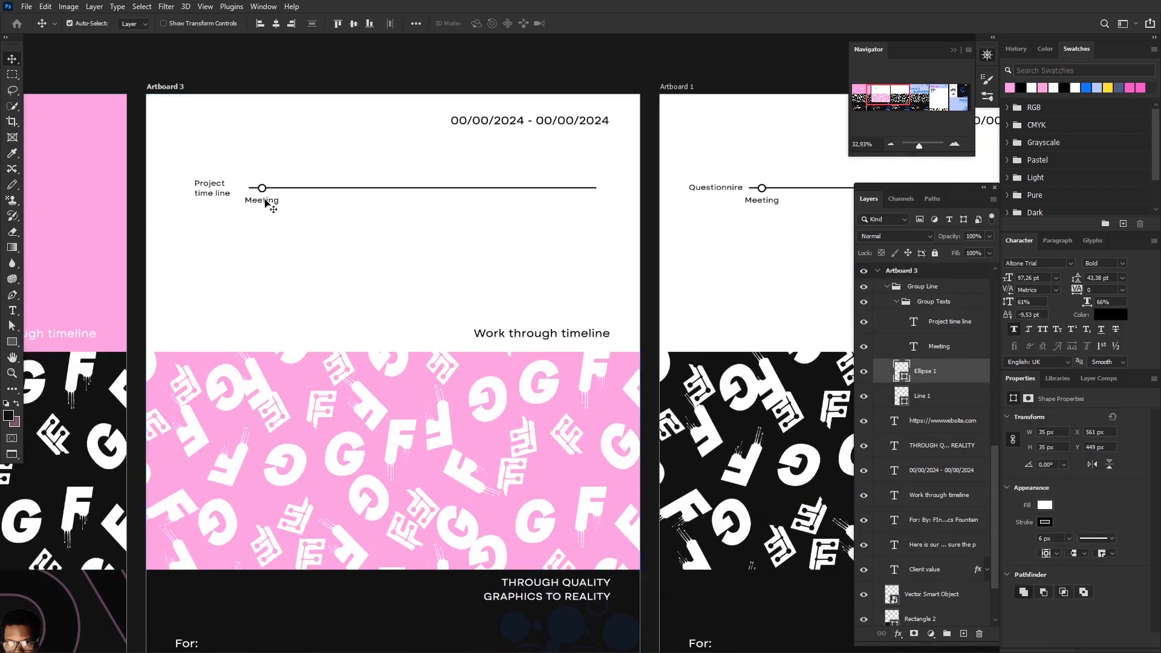
drag(267, 194, 275, 176)
double_click(262, 172)
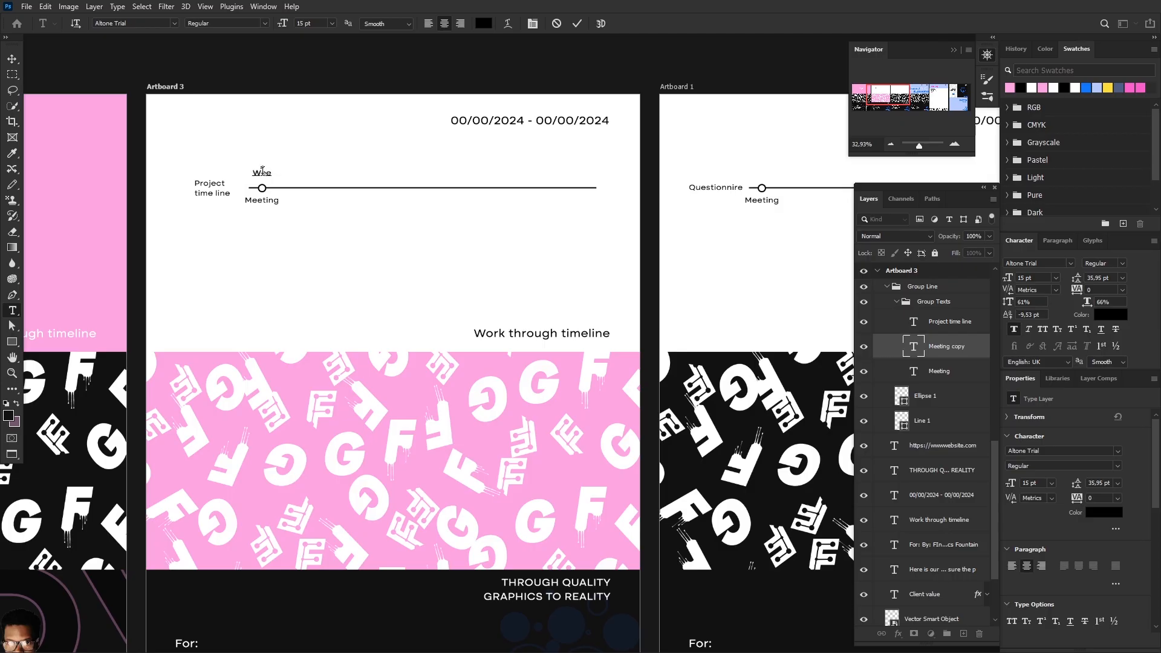
click(578, 24)
key(v)
Make the "Project time line" label bold, right-aligned and 18 pt, and place it just before the timeline's start.
double_click(214, 187)
click(460, 24)
click(322, 24)
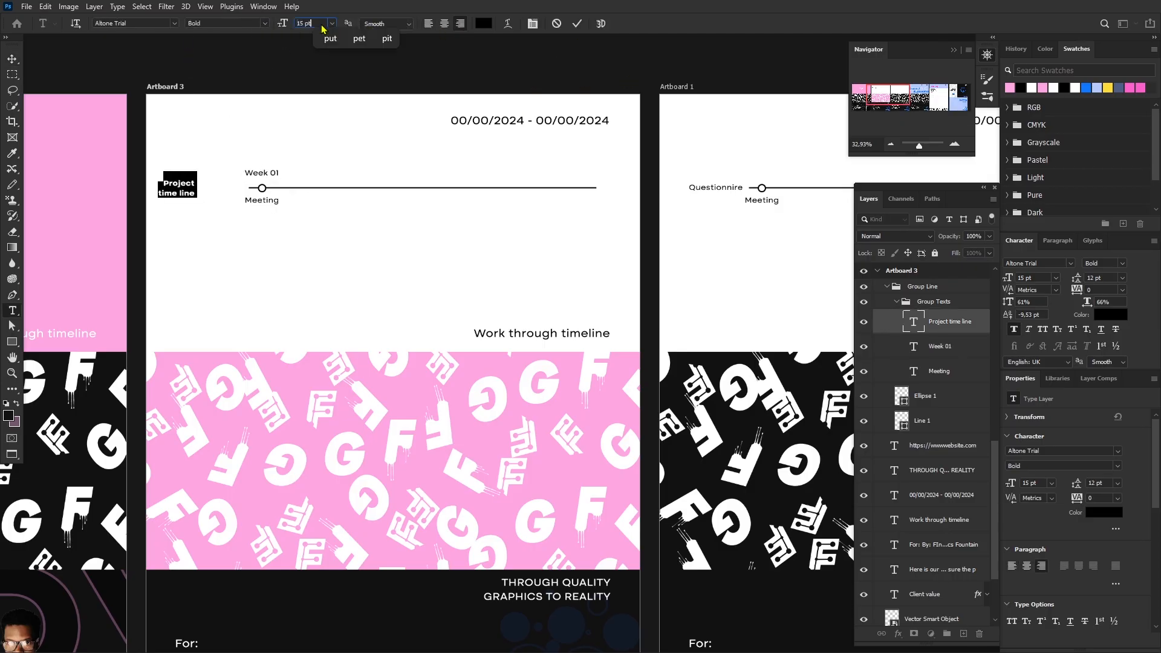
scroll(322, 24, up, 3)
click(578, 23)
key(v)
drag(188, 192, 516, 196)
Duplicate the first marker with its "Week 01" and "Meeting" labels three times along Artboard 3's timeline.
click(263, 174)
click(262, 188)
shift+click(264, 200)
shift+click(263, 174)
click(582, 195)
click(514, 200)
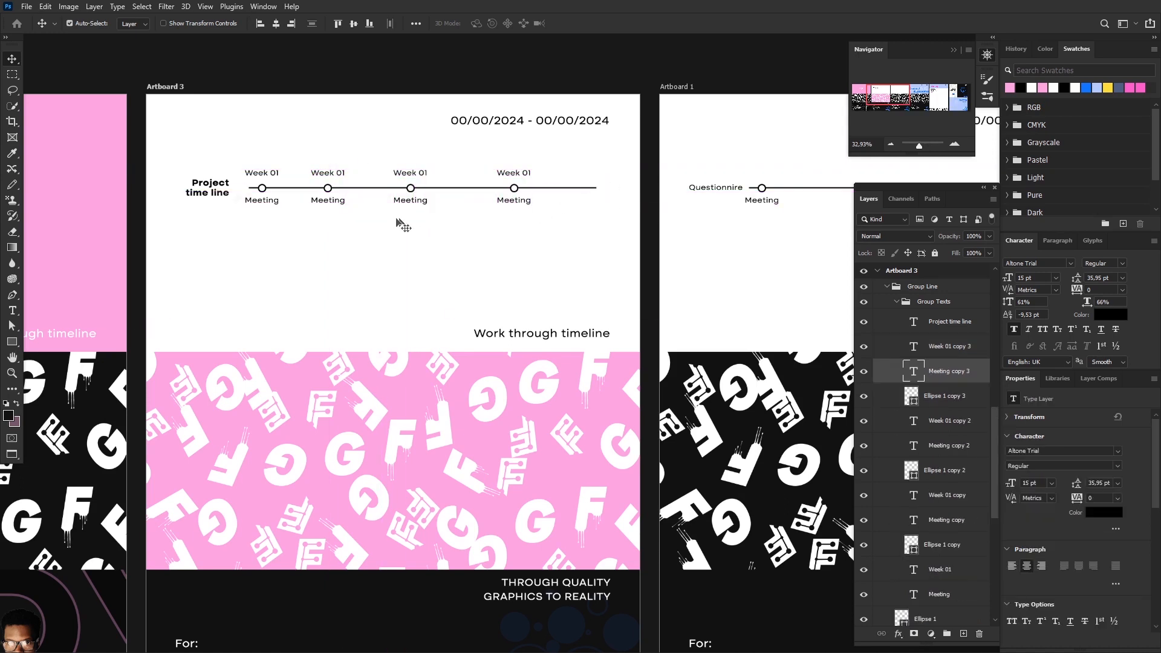
Duplicate the "Project time line" label at the timeline's far end as a left-aligned "off boarding" label.
drag(205, 190, 592, 186)
double_click(590, 183)
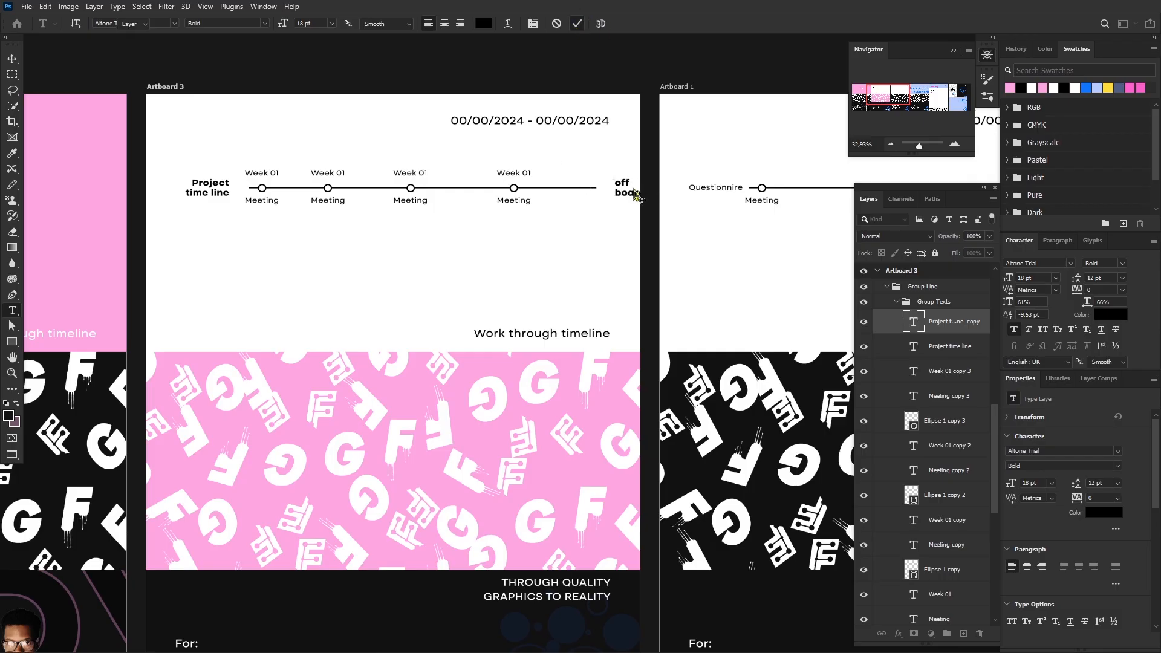
drag(630, 192, 546, 184)
Shorten the timeline line on Artboard 3 to about 1519 px so it ends before the "off boarding" label.
scroll(576, 208, up, 2)
click(552, 184)
key(u)
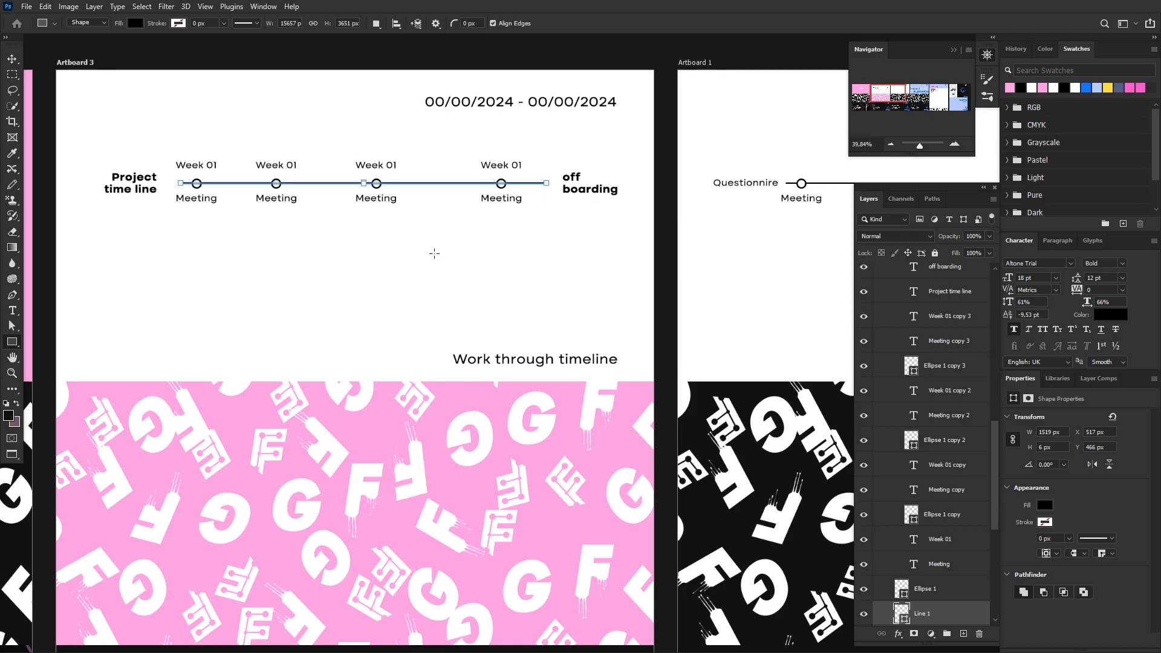
key(t)
double_click(572, 189)
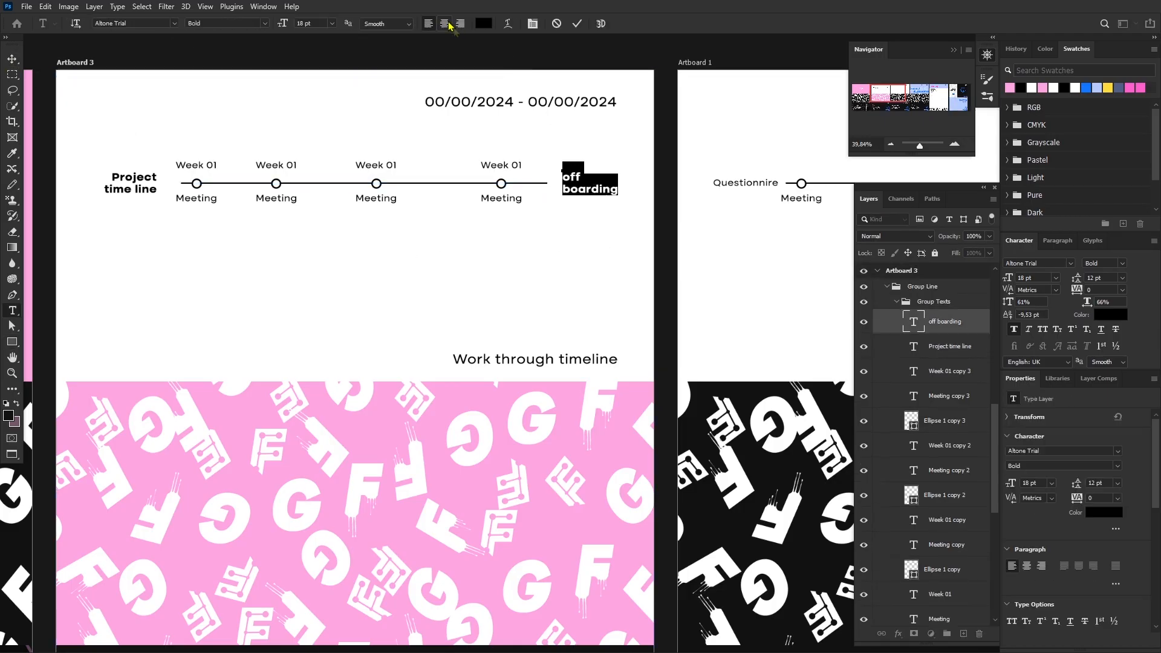
key(ctrl+Return)
key(v)
Move the Ellipse 1 and Line 1 layers into Group Texts with the other timeline elements on Artboard 3.
drag(104, 142, 581, 242)
scroll(938, 456, down, 3)
scroll(940, 448, up, 3)
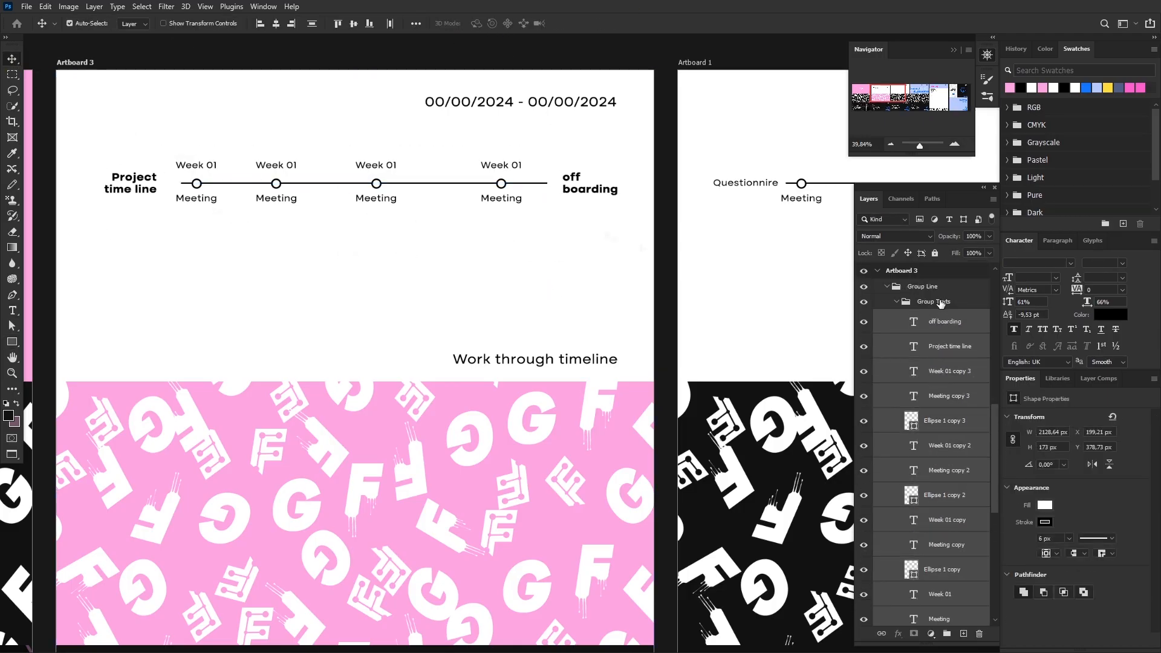
click(897, 302)
click(921, 324)
shift+click(923, 346)
drag(923, 345, 932, 302)
Centre the timeline's Group Texts horizontally on Artboard 3.
click(932, 328)
click(276, 23)
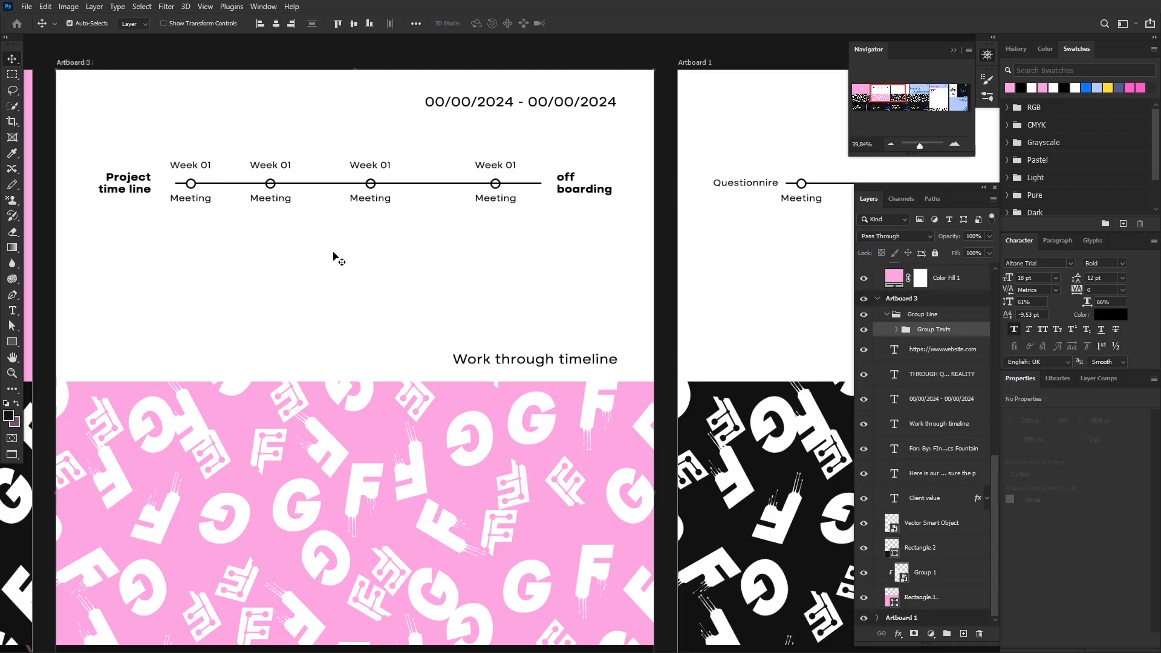
click(327, 293)
scroll(325, 298, down, 3)
scroll(325, 298, up, 6)
drag(461, 148, 531, 183)
scroll(531, 184, down, 4)
drag(422, 290, 425, 305)
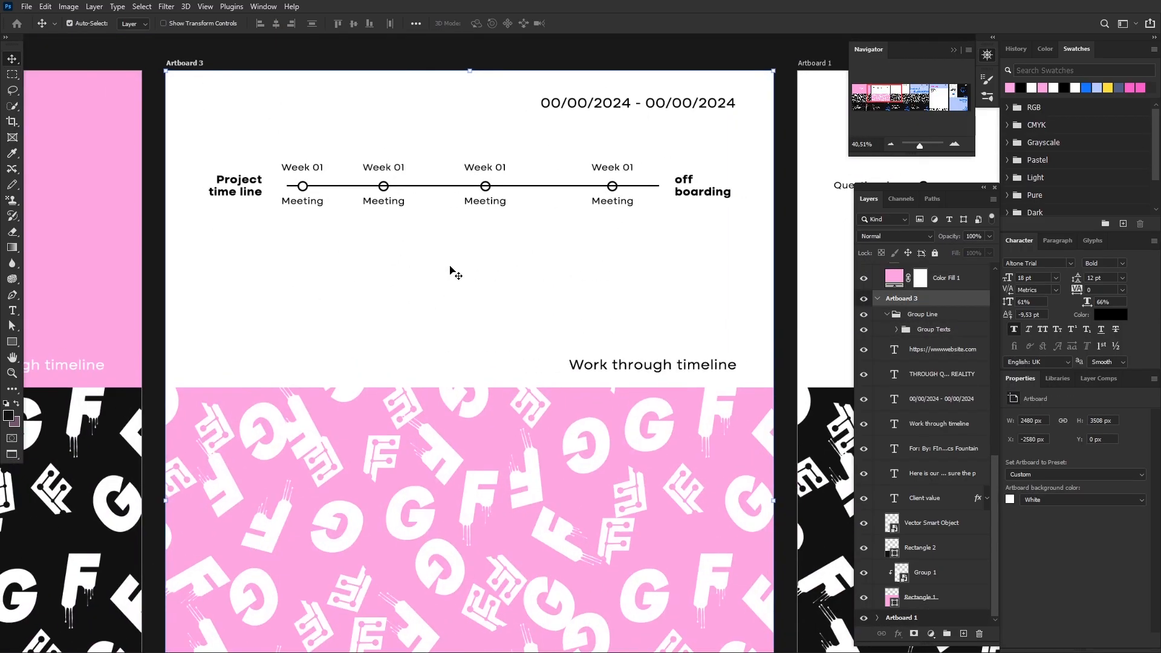
Replace the "off boarding" text with "Finished" and line it up vertically with the timeline line.
double_click(688, 189)
key(BackSpace)
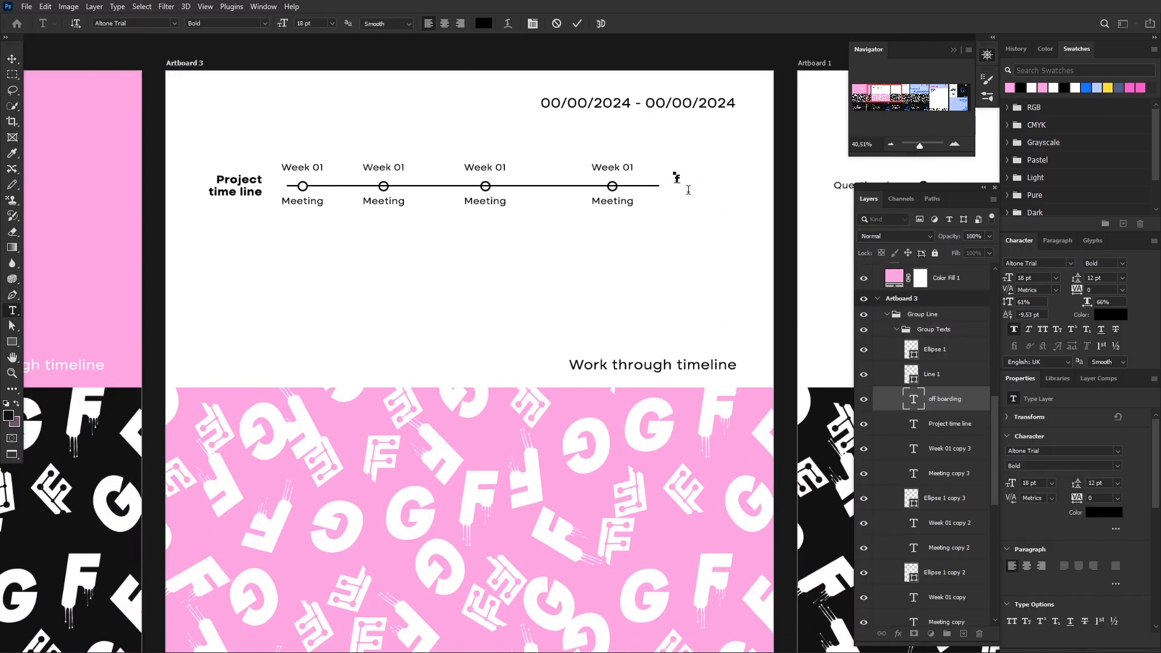
text(Finished)
key(ctrl+Return)
drag(700, 181, 700, 186)
scroll(433, 185, down, 3)
Renumber the second and third markers' labels as "Week 02" and "Week 03".
double_click(412, 139)
click(419, 138)
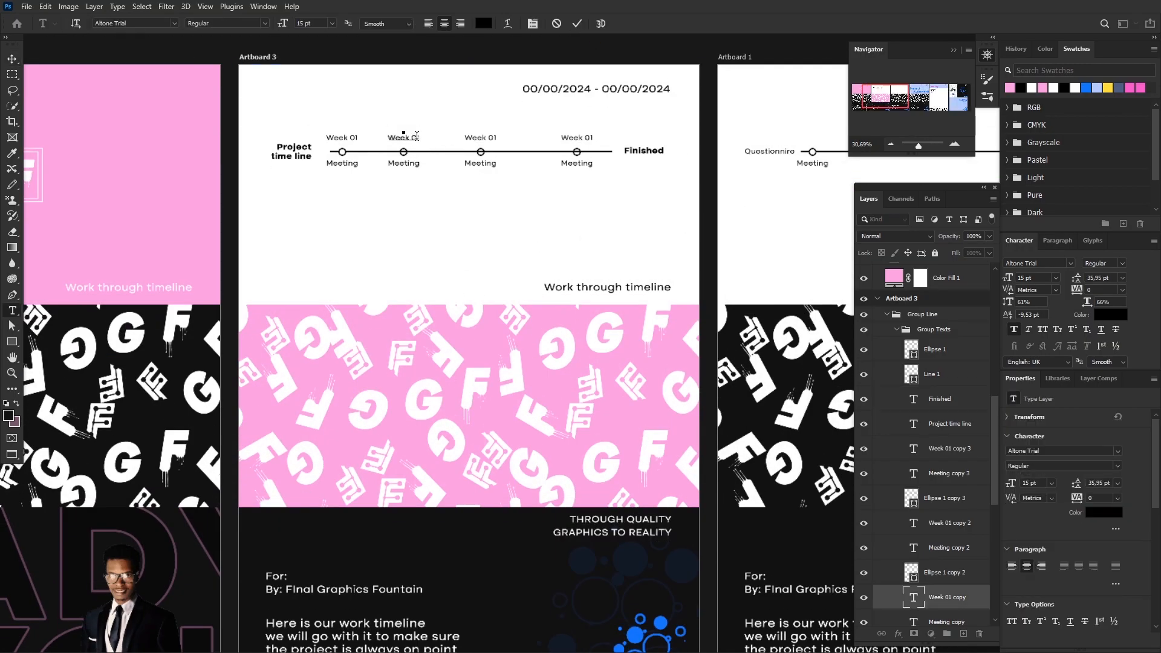
key(BackSpace)
text(2)
click(577, 24)
double_click(491, 140)
click(497, 138)
text(3)
click(577, 24)
Change the last marker's label to "Week 4".
double_click(576, 139)
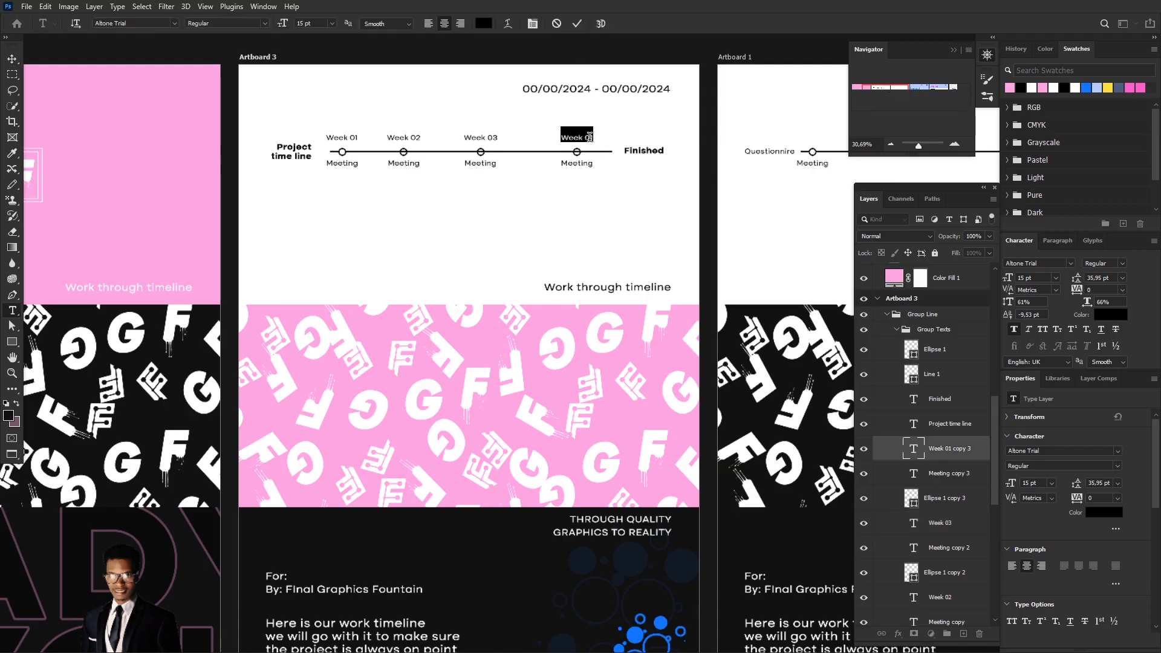
click(589, 138)
text(4)
click(577, 24)
scroll(450, 377, down, 3)
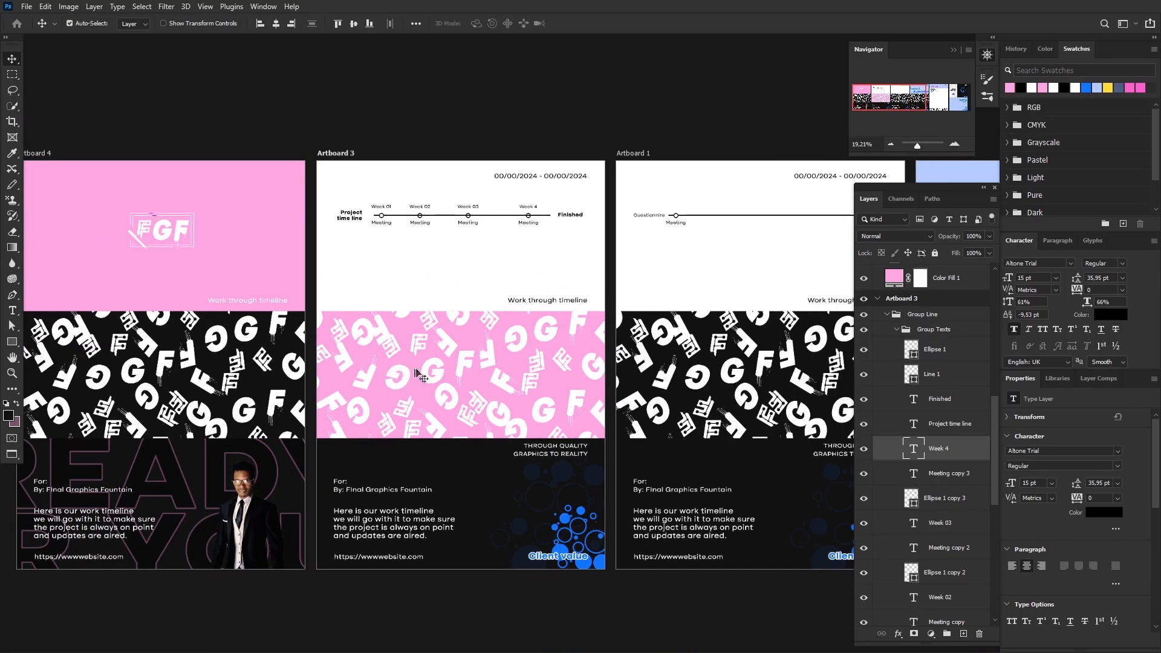
drag(412, 278, 590, 557)
drag(480, 413, 478, 391)
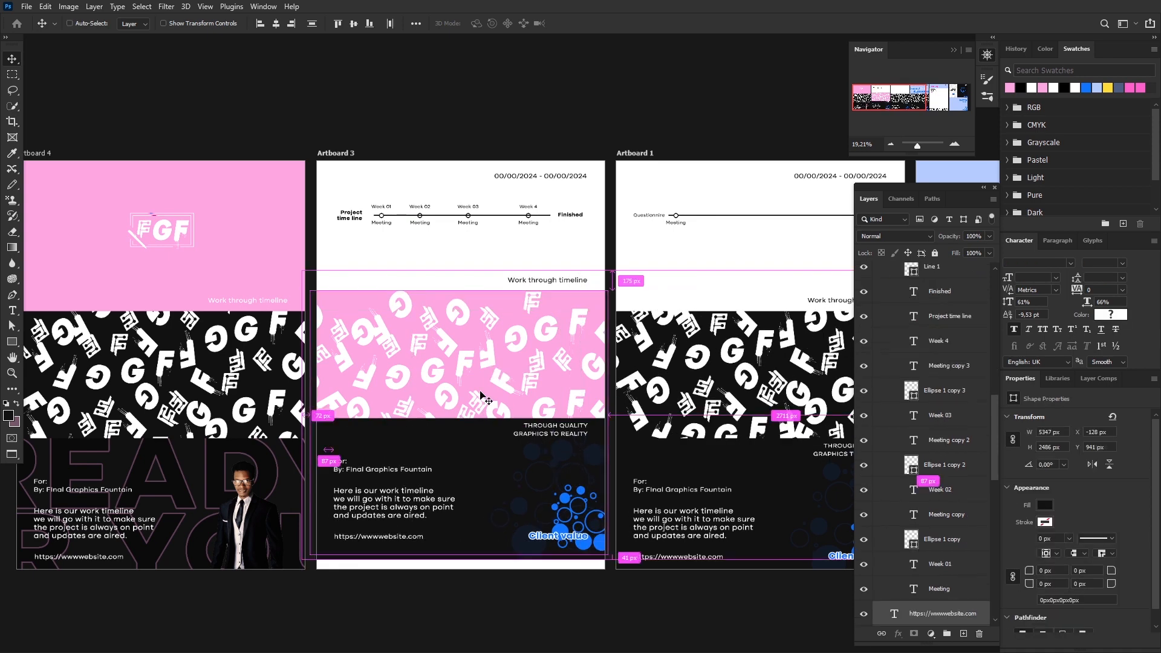
key(ctrl+z)
Move the pink pattern band, Rectangle 1, up on Artboard 3 to a Y position of about 849 px.
drag(329, 278, 463, 495)
click(484, 355)
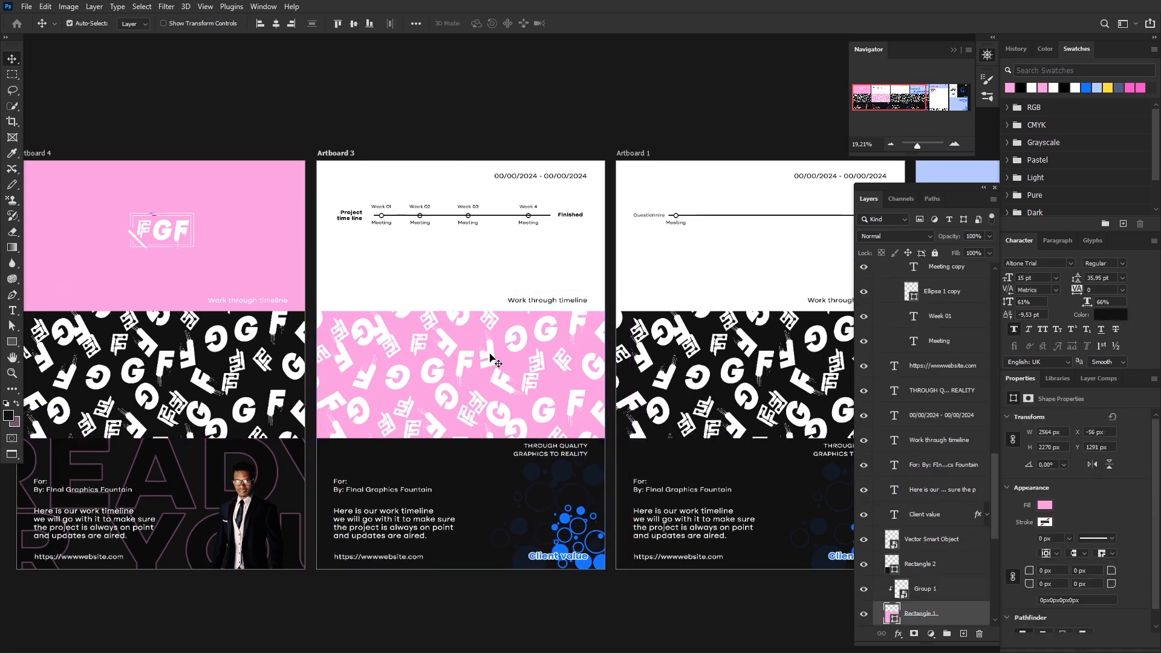
drag(490, 358, 489, 306)
click(474, 467)
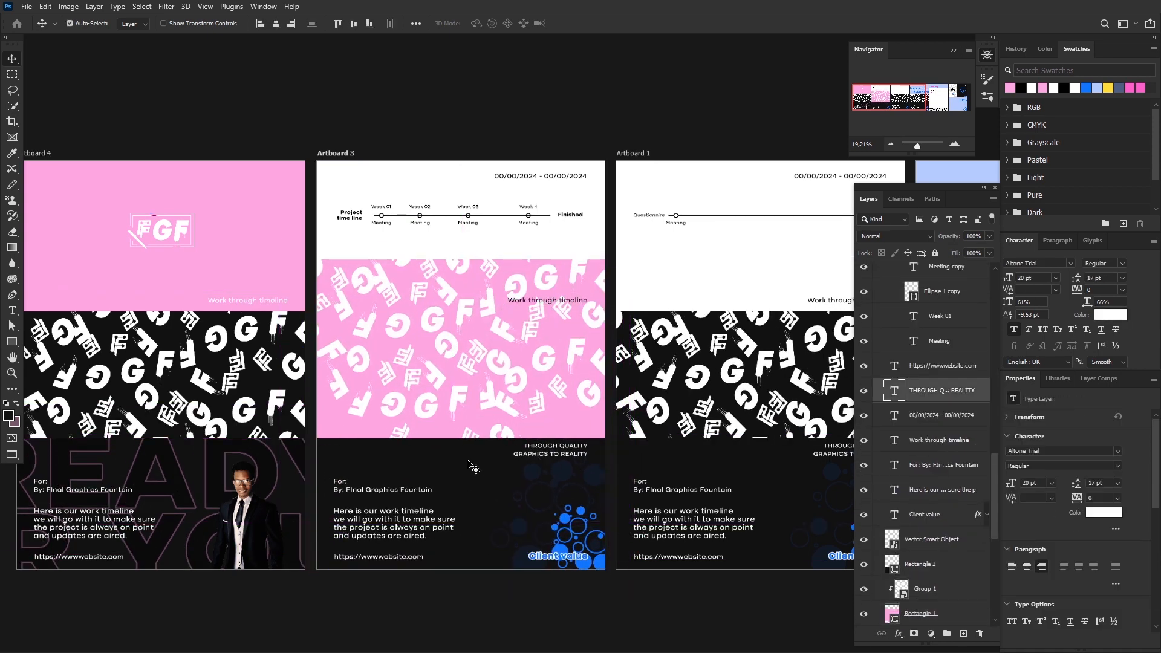
key(ctrl+z)
Move the black Rectangle 2 and its tagline, "For/By" and description texts up over the lower part of the pink pattern band.
drag(475, 473, 480, 347)
drag(346, 490, 345, 353)
drag(387, 407, 388, 379)
Stretch the pink Rectangle 1 down to Artboard 3's lower edge, to a height of about 2659 px.
click(458, 511)
key(u)
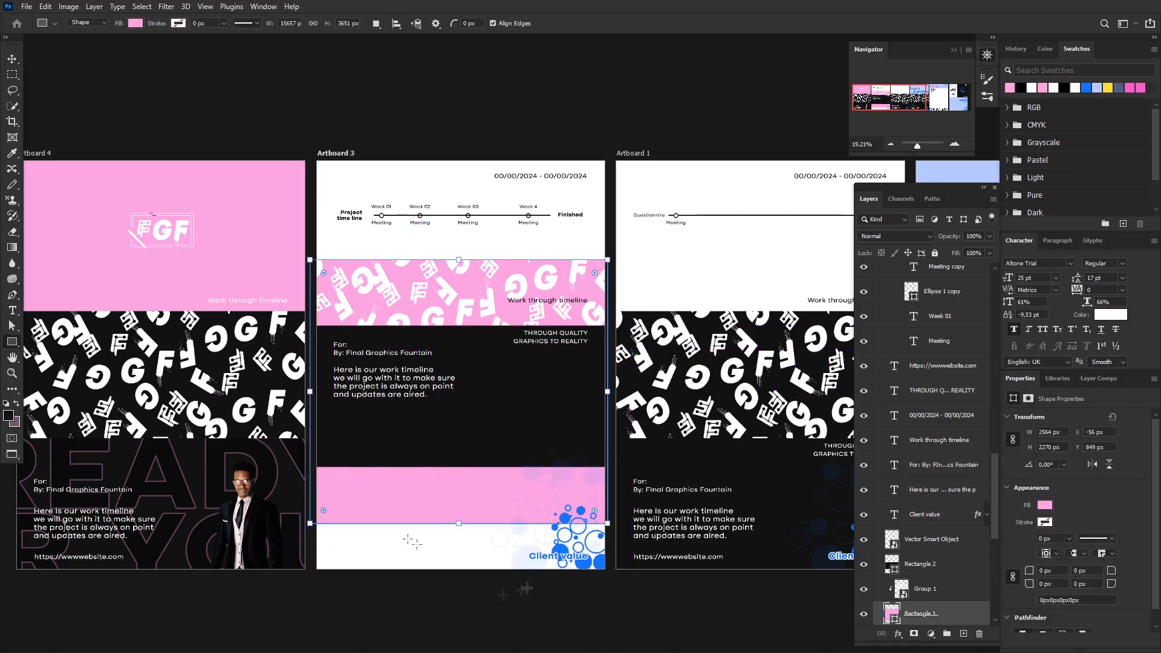
drag(458, 524, 460, 569)
scroll(460, 526, down, 1)
scroll(465, 486, down, 3)
scroll(514, 496, up, 2)
key(v)
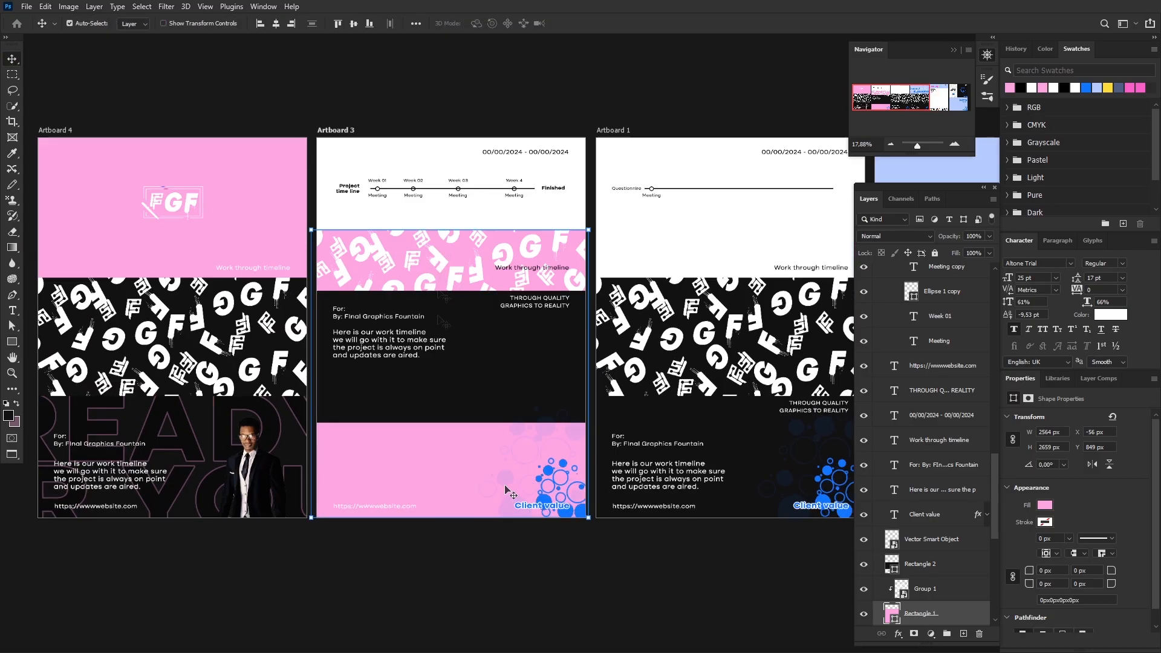
Duplicate the black Rectangle 2 at the foot of Artboard 3 and extend its upper edge to about 1397 px height.
click(475, 390)
drag(490, 365, 488, 495)
key(u)
drag(456, 434, 457, 366)
scroll(912, 549, down, 4)
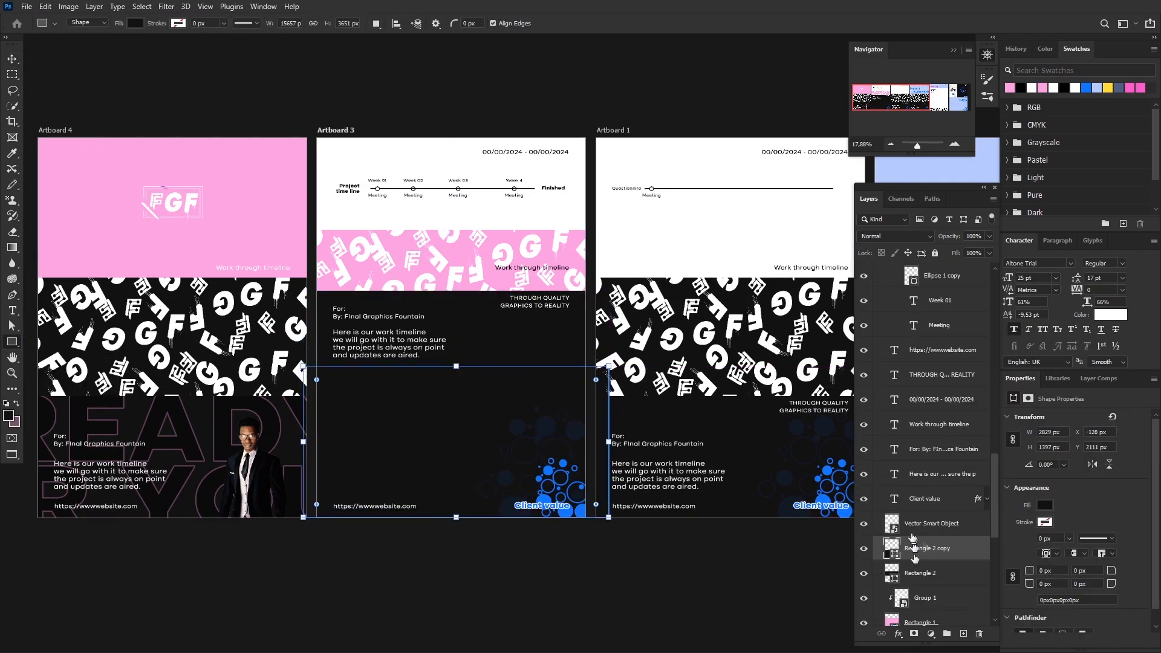
Recolour the Rectangle 2 copy with the light blue #b6ccff sampled from Artboard 2.
drag(901, 501, 893, 525)
double_click(893, 525)
click(841, 197)
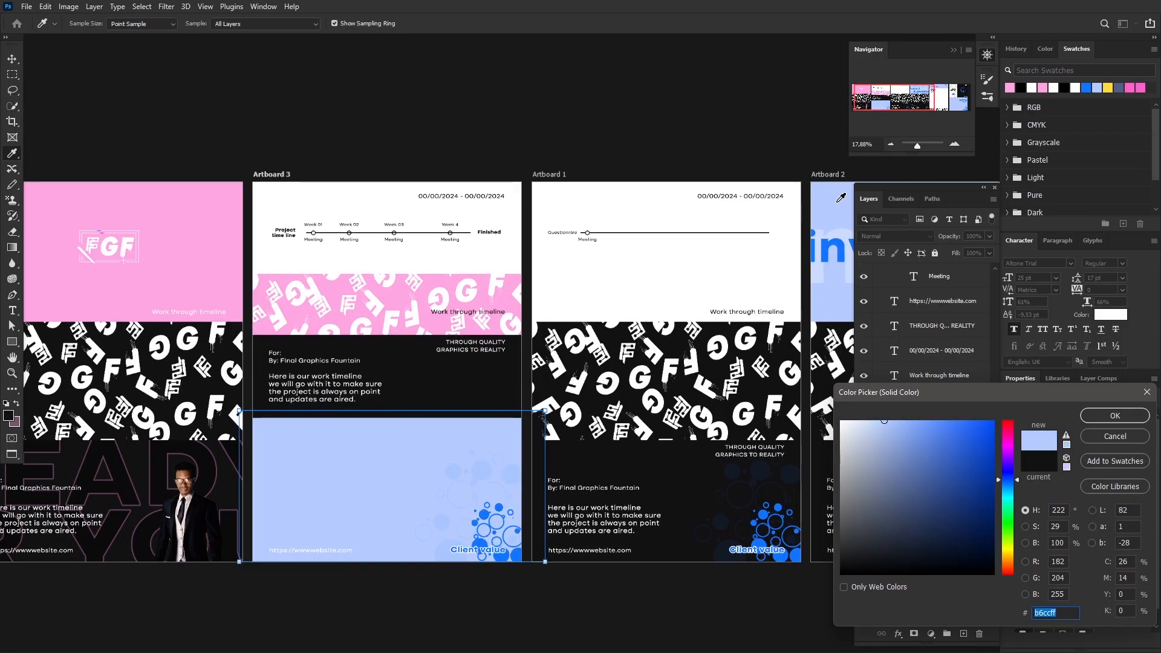
click(1115, 414)
key(v)
click(398, 404)
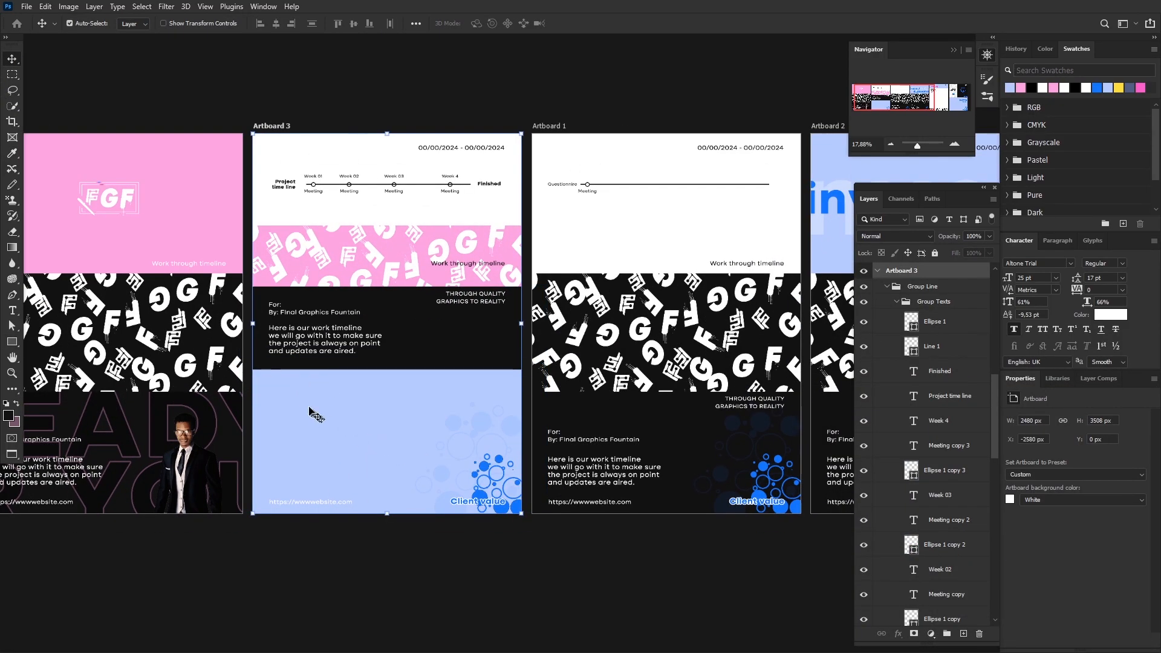
Copy the large blue "invest" text from Artboard 2 onto the lower panel of Artboard 3.
scroll(286, 389, up, 1)
drag(598, 430, 313, 479)
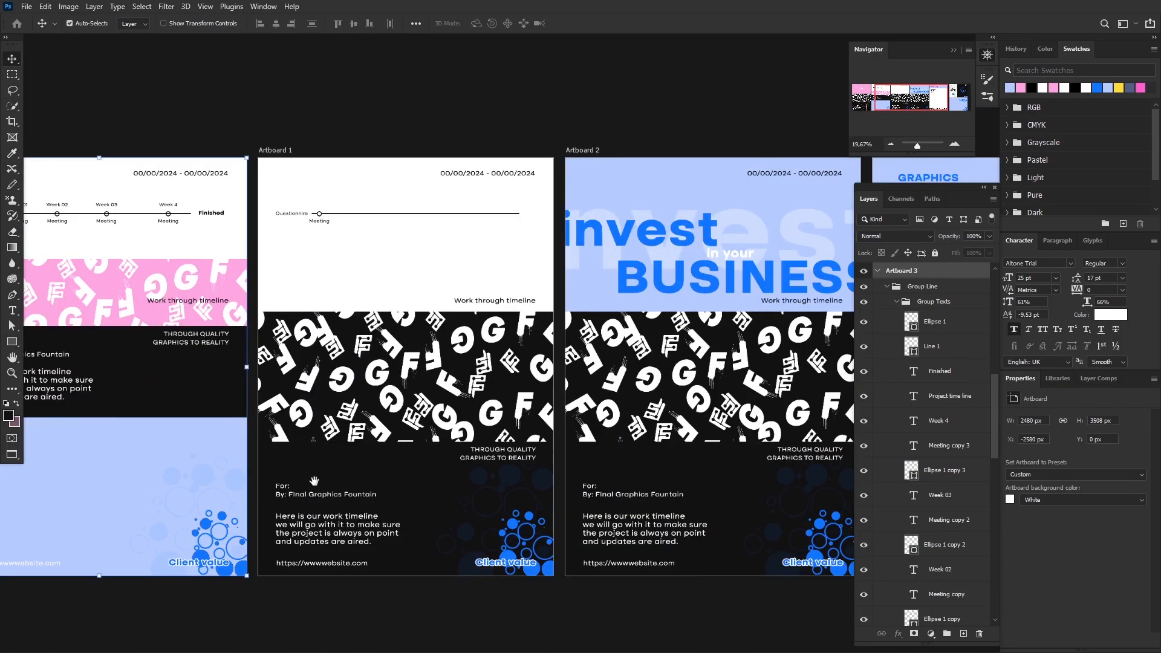
click(630, 271)
drag(496, 338, 500, 439)
key(ctrl+z)
scroll(575, 439, down, 6)
scroll(500, 440, up, 10)
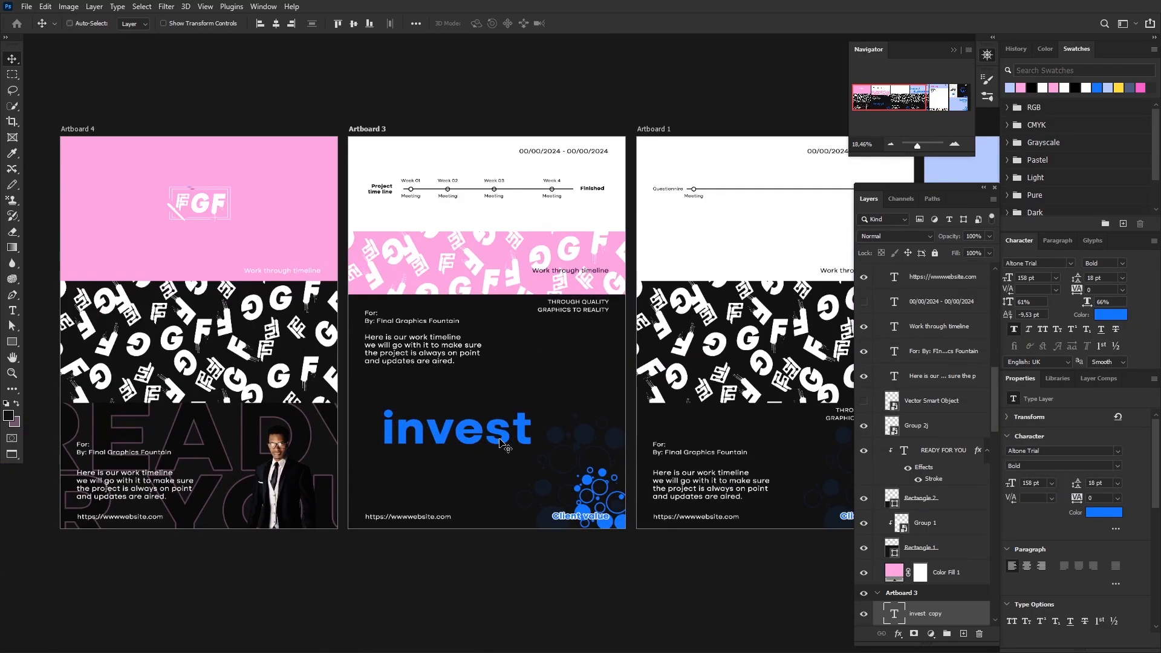
Fill the lower rectangle behind "invest" on Artboard 3 with Artboard 2's light blue.
ctrl+click(525, 467)
double_click(891, 615)
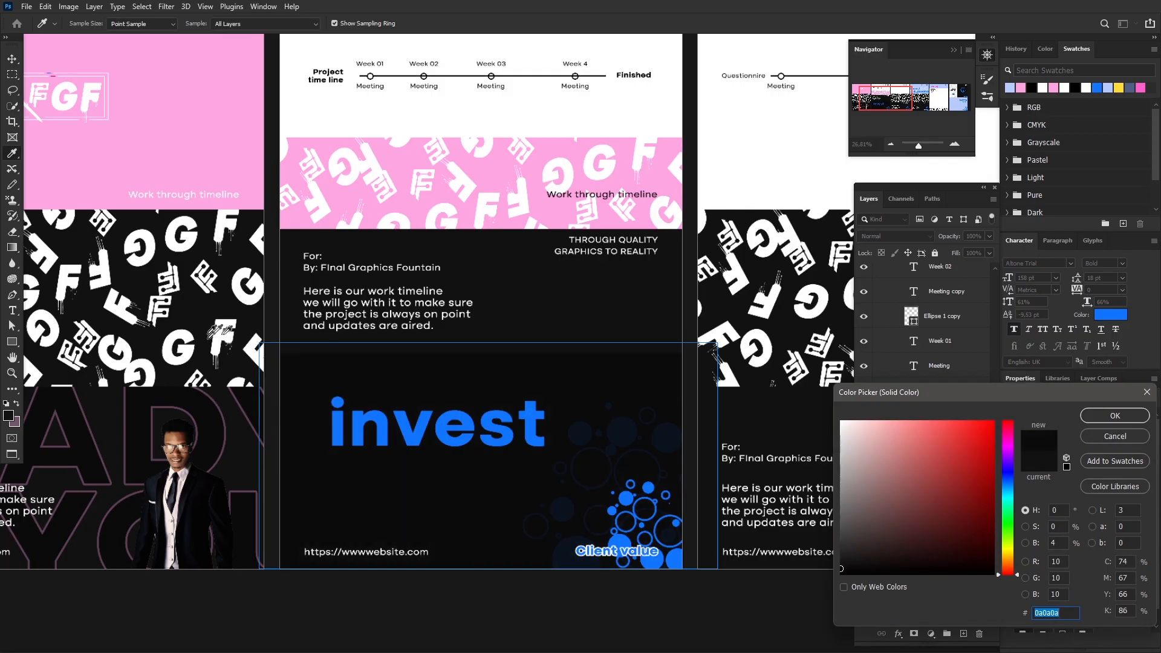
click(260, 161)
drag(689, 362, 482, 370)
click(983, 168)
key(Return)
Replace the copied "invest" text with "DELIVERABLES" and set its font size to 111 pt.
drag(265, 104, 497, 104)
scroll(496, 104, down, 2)
double_click(479, 381)
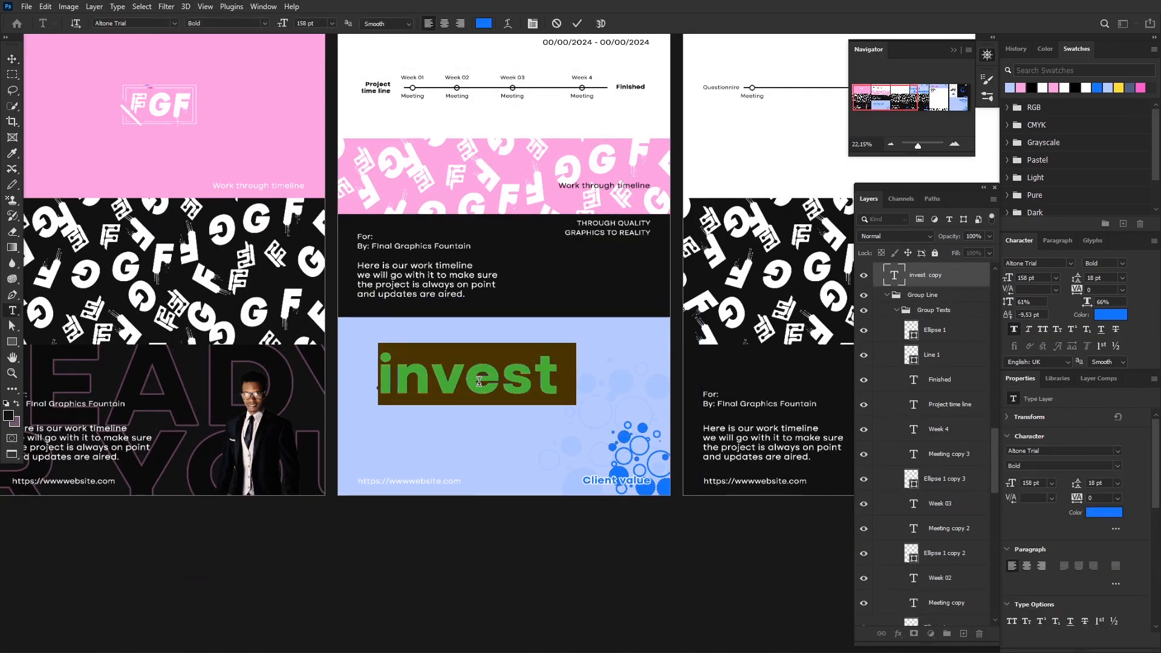
text(DELIVERA)
key(ctrl+a)
drag(282, 23, 254, 23)
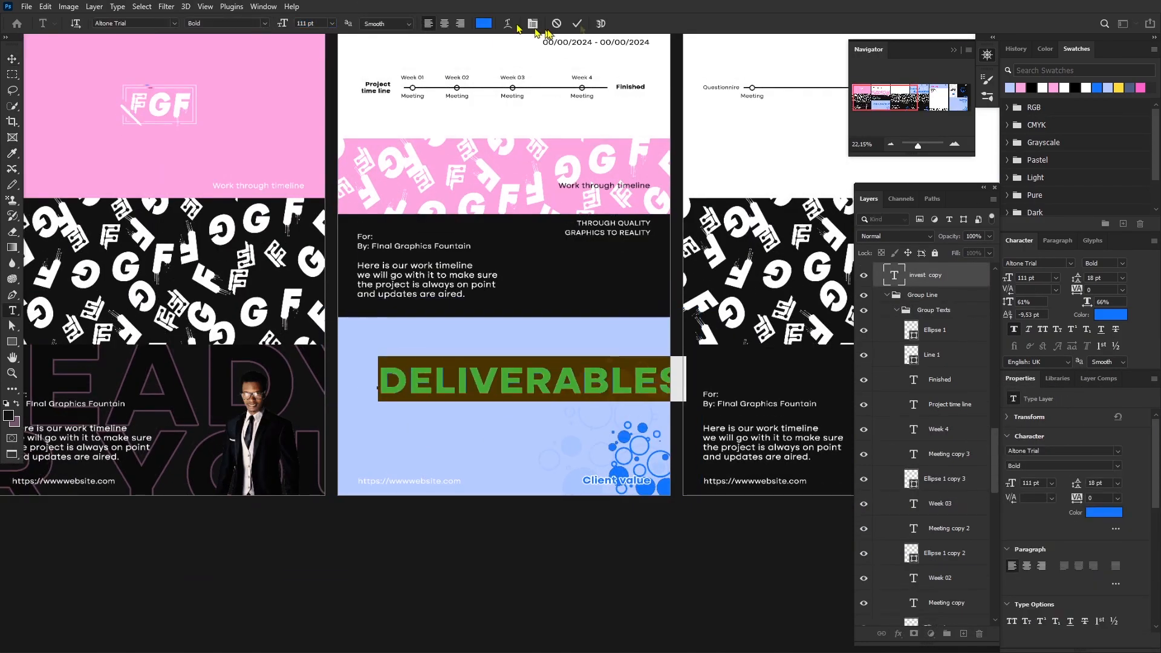
click(577, 24)
Break the heading into "DELIVE" and "RABLES" on two lines and increase the leading so they no longer overlap.
click(525, 378)
key(Return)
key(ctrl+a)
scroll(1111, 484, up, 12)
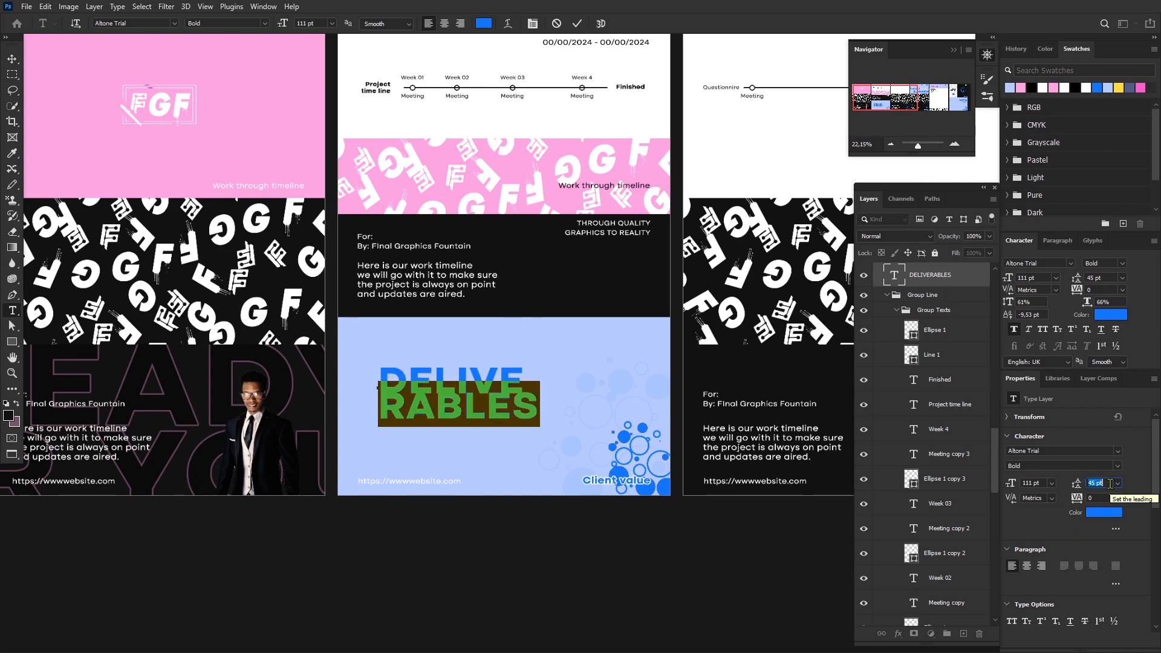
click(577, 24)
key(v)
Right-align the "DELIVE RABLES" heading and place it in the upper-right corner of the light blue panel.
drag(464, 381, 590, 340)
scroll(589, 340, up, 1)
drag(603, 408, 600, 414)
double_click(601, 408)
click(460, 23)
click(577, 24)
key(v)
drag(484, 405, 614, 393)
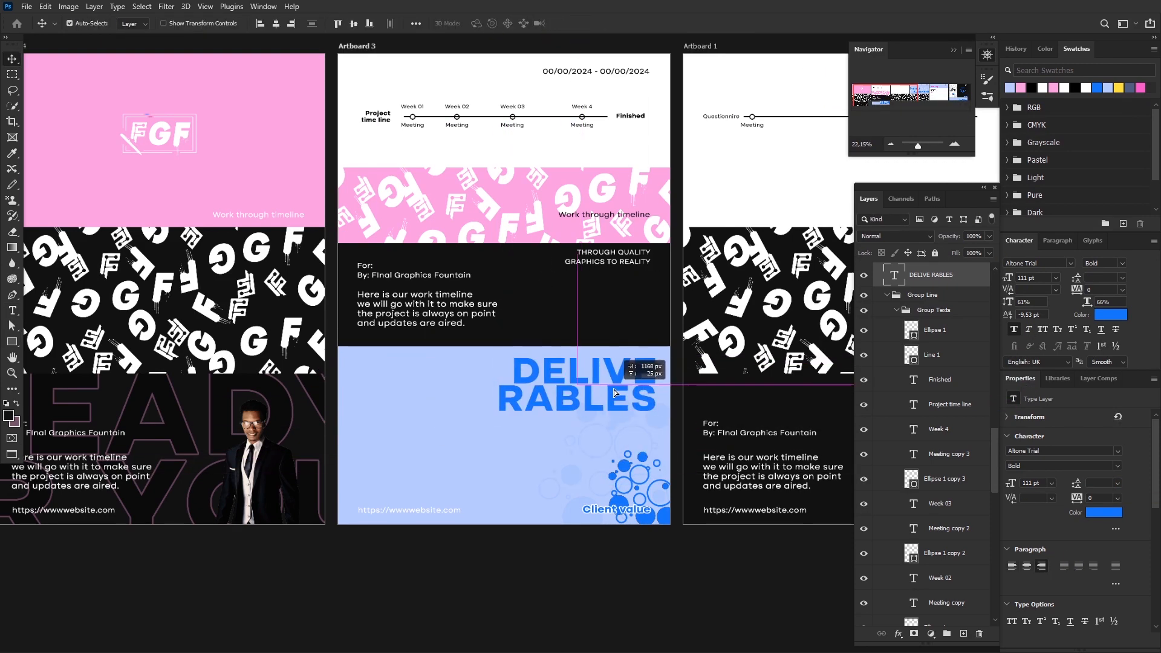
Duplicate the "Here is our work timeline" paragraph twice, side by side in the light blue panel.
click(404, 310)
drag(401, 308, 556, 435)
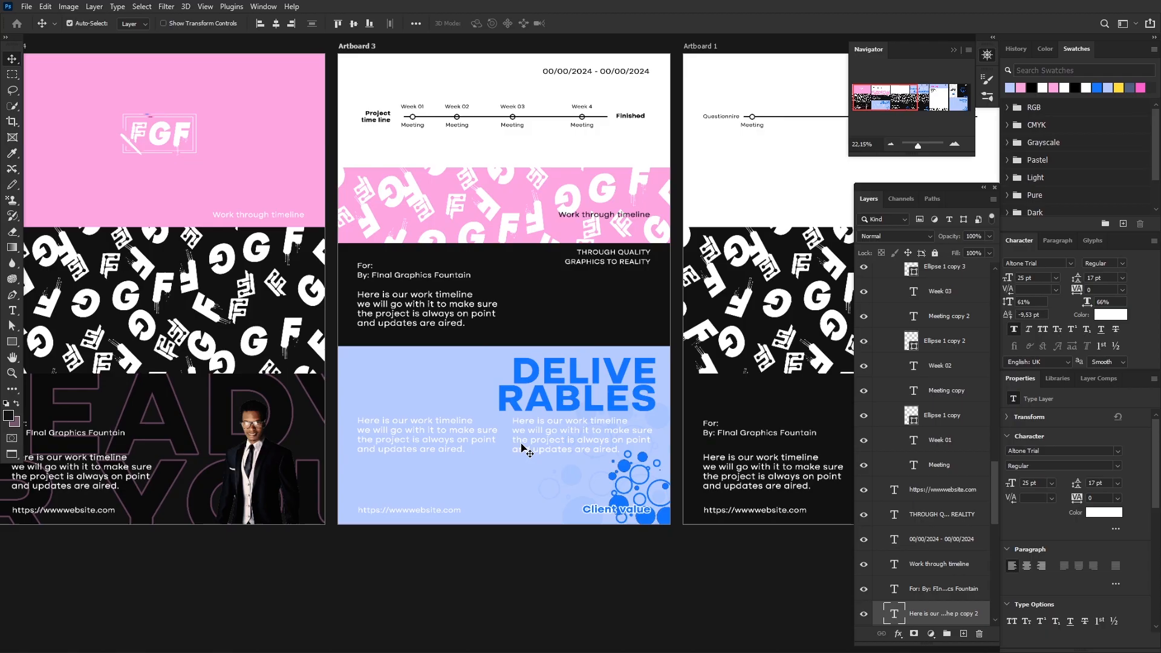
Delete the website address from the light blue panel and duplicate the left paragraph directly below itself.
click(413, 512)
key(Delete)
click(400, 441)
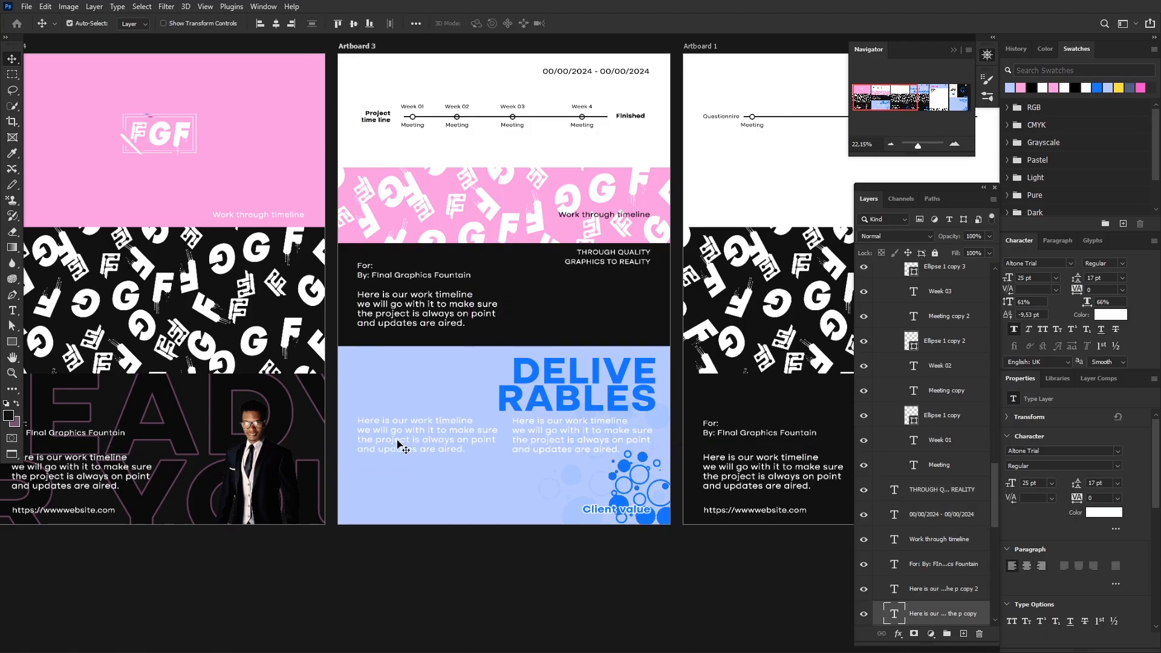
drag(416, 437, 500, 469)
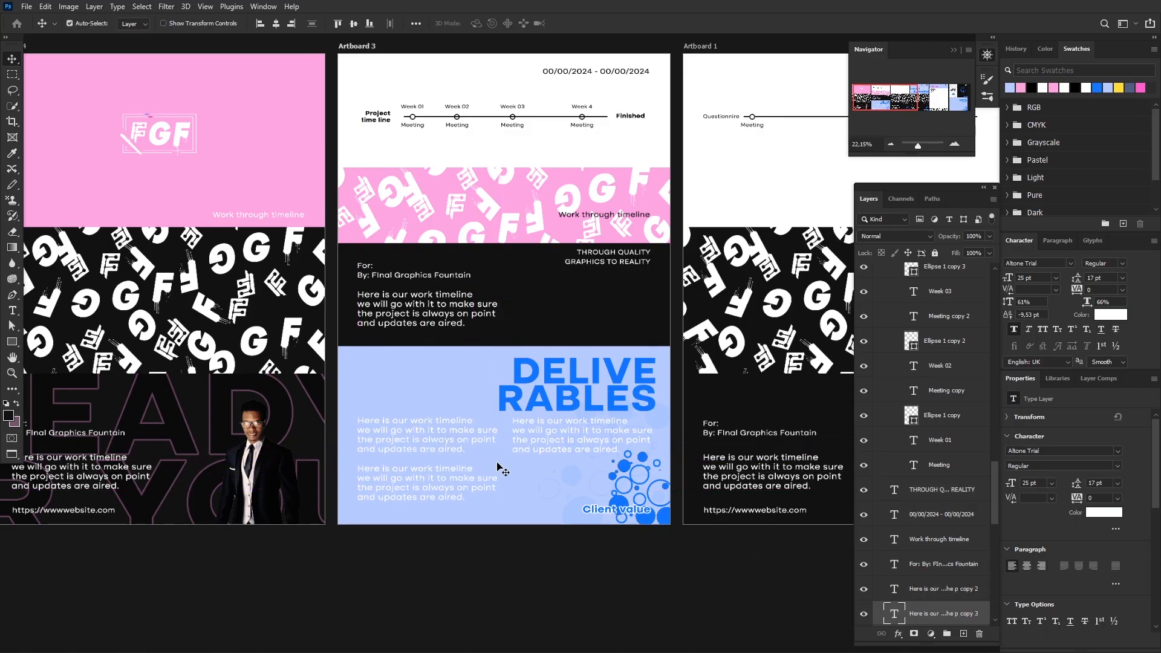
Center the "Work through timeline" caption horizontally on Artboard 3's pink pattern band and make it bold.
scroll(497, 467, down, 4)
scroll(474, 459, up, 7)
scroll(471, 461, down, 3)
click(624, 221)
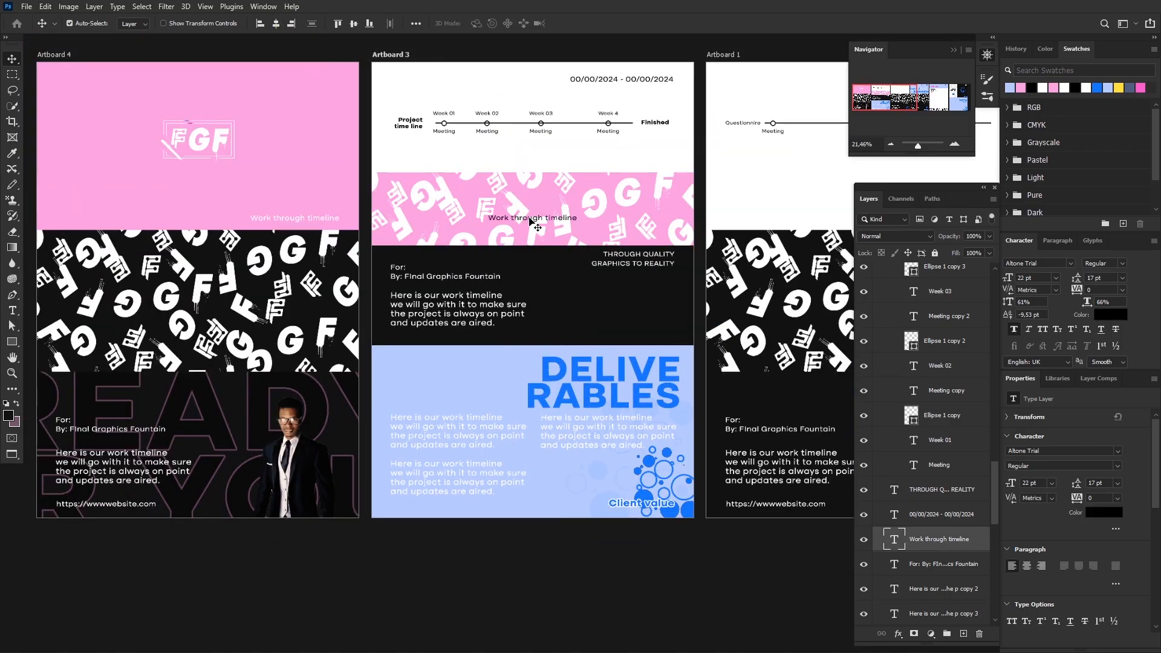
double_click(526, 212)
click(267, 23)
click(209, 56)
click(577, 24)
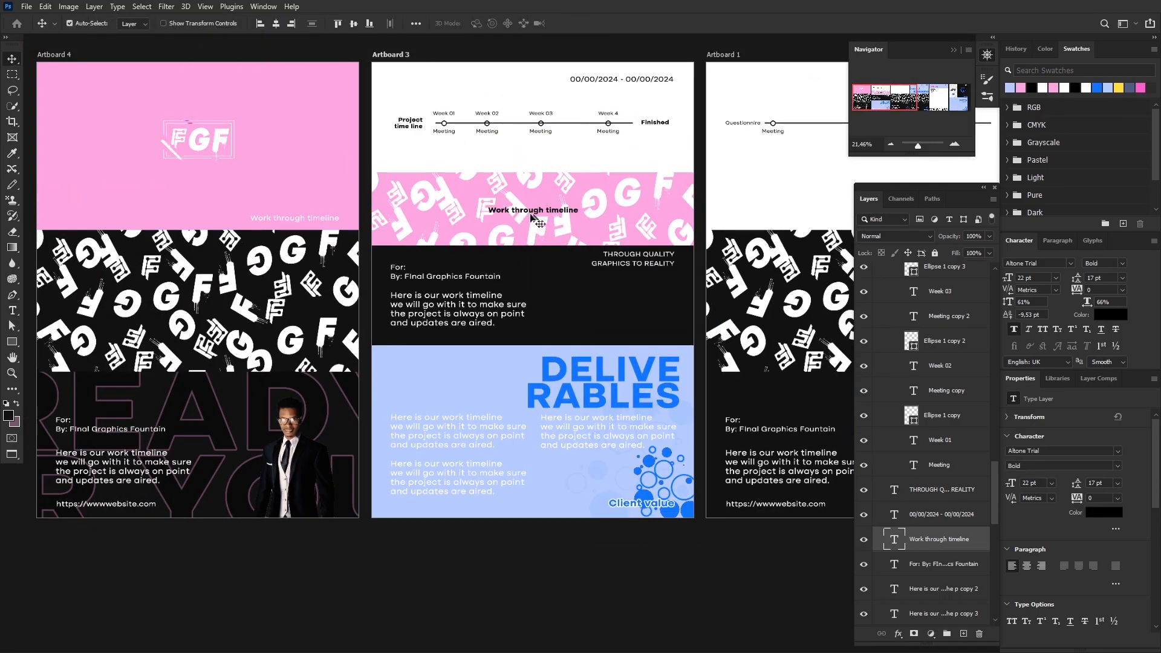
Delete the "THROUGH QUALITY GRAPHICS TO REALITY" text from Artboard 3's black section.
scroll(568, 336, down, 3)
drag(658, 440, 417, 448)
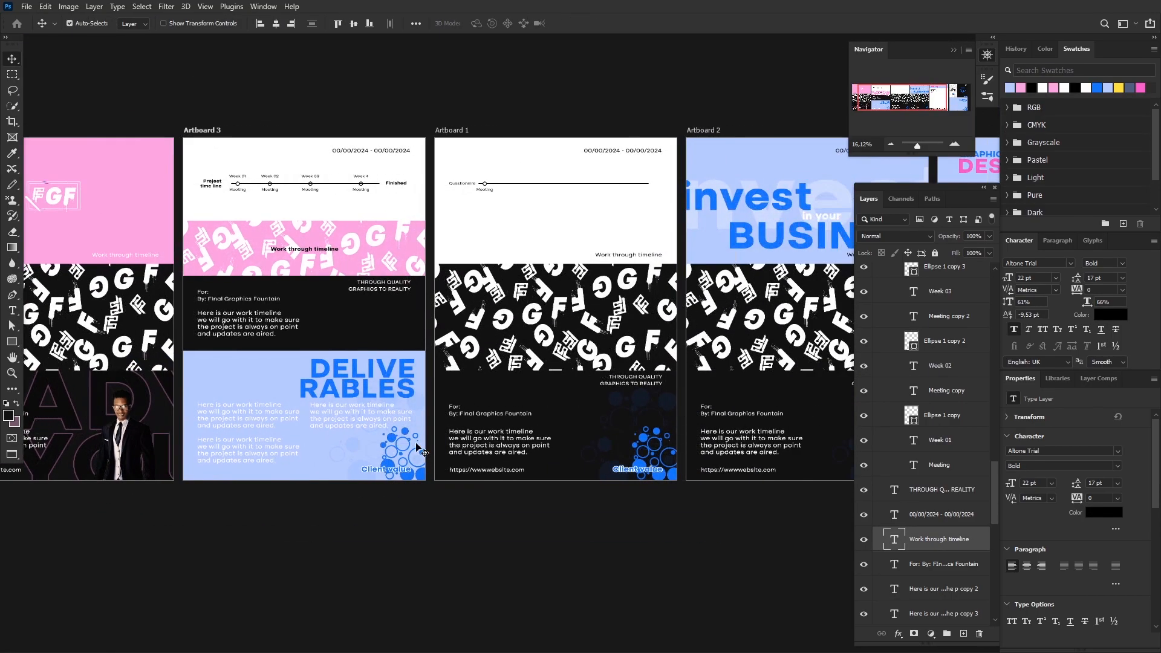
click(381, 295)
drag(349, 295, 450, 319)
Try recoloring the pink pattern rectangle on Artboard 3 to light blue.
click(447, 291)
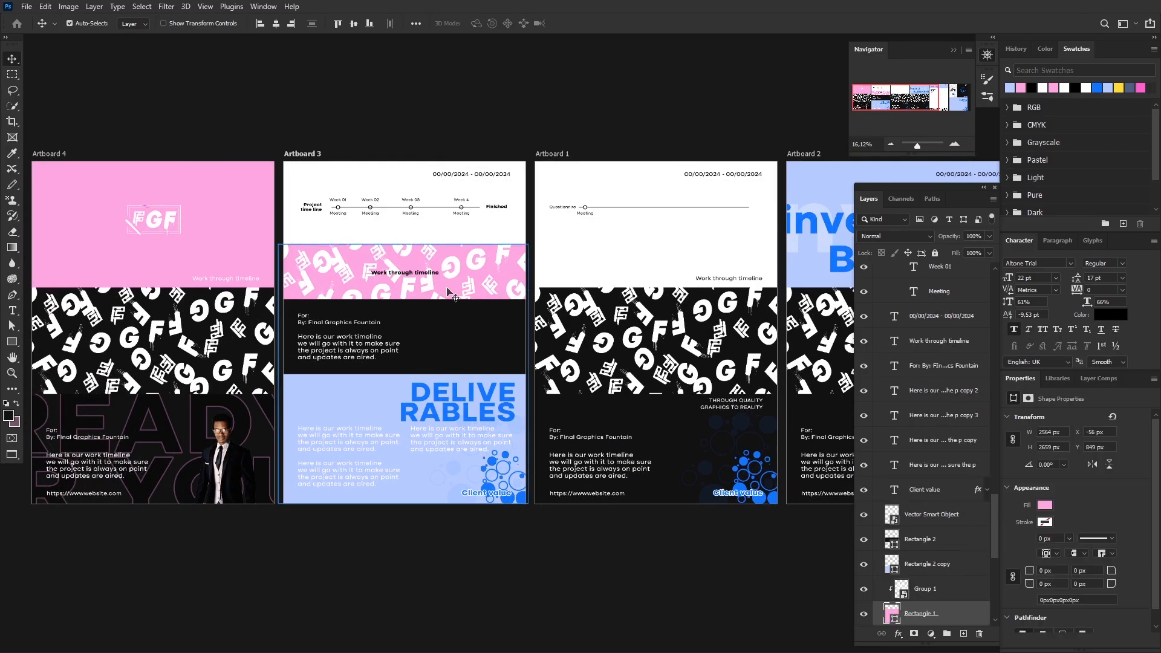
double_click(892, 609)
click(353, 408)
click(1115, 415)
click(599, 260)
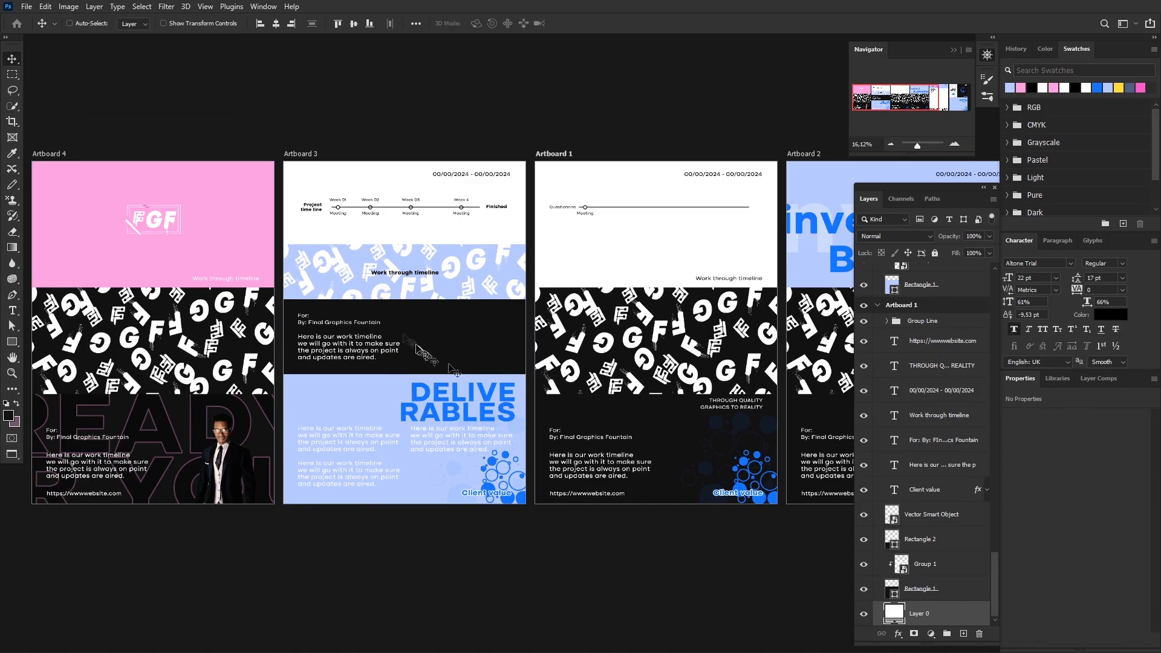
scroll(404, 336, up, 4)
key(ctrl+z)
Shorten the pink pattern rectangle on Artboard 3 from its lower edge to 518 px high, leaving a thin white strip above the black section.
ctrl+click(397, 267)
click(12, 342)
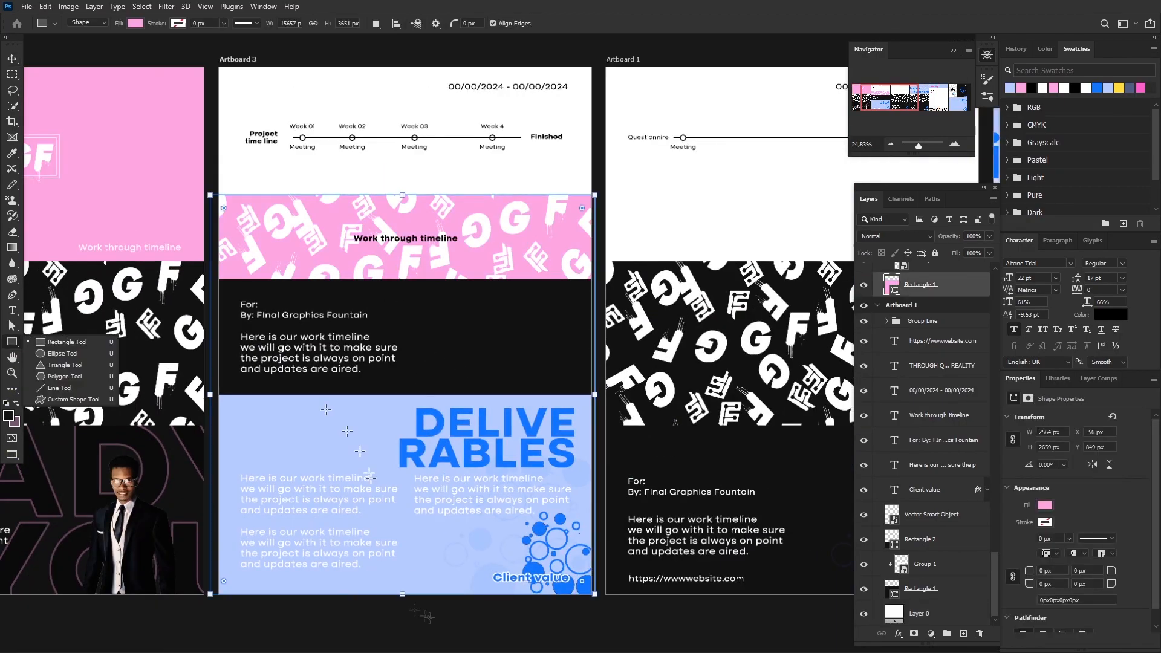
drag(402, 594, 402, 277)
key(v)
click(643, 221)
scroll(368, 325, up, 1)
scroll(368, 325, down, 4)
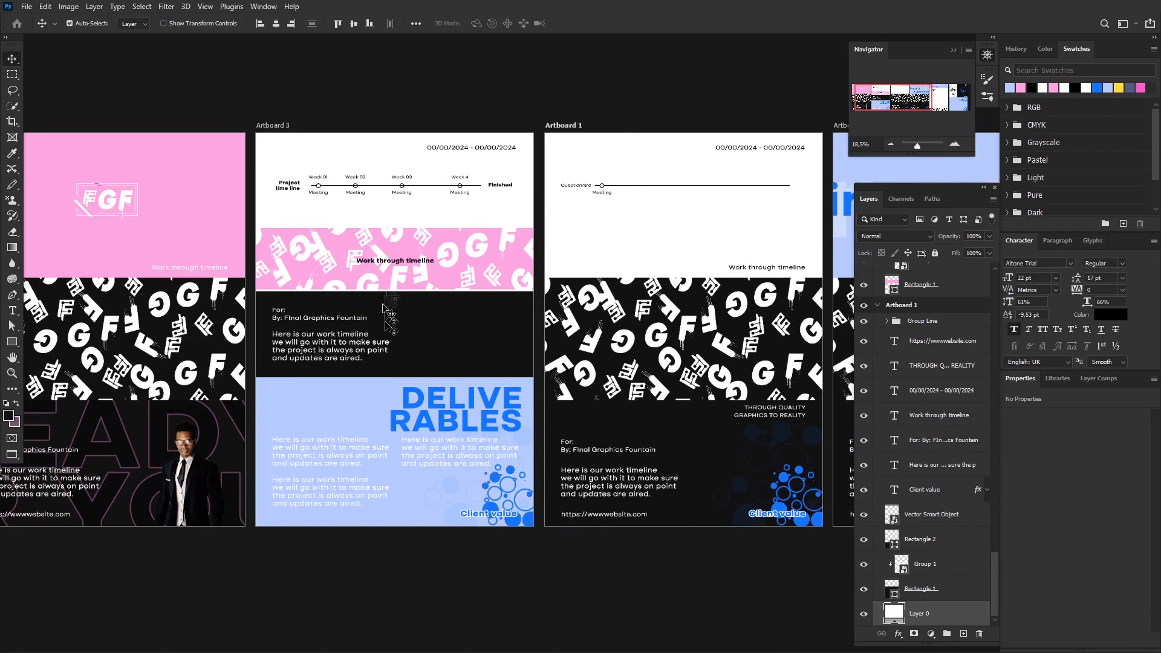
click(394, 282)
key(u)
scroll(925, 290, down, 1)
click(921, 284)
drag(392, 289, 392, 286)
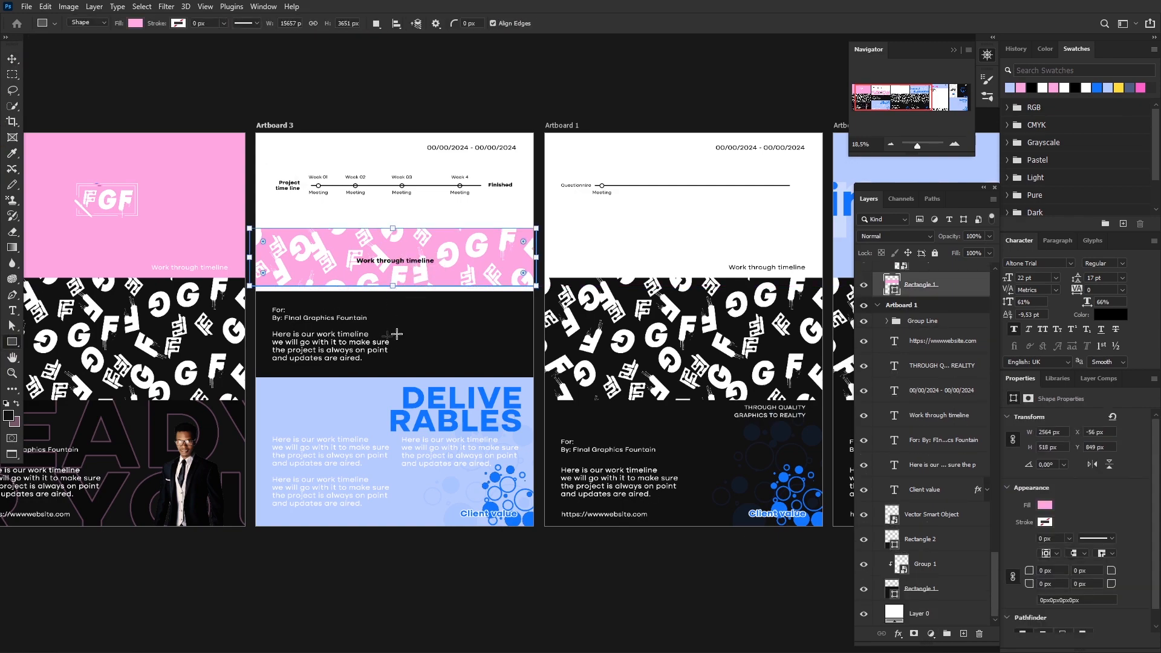
Nudge the "Work through timeline" caption up so it sits vertically centered in the shortened pink band.
key(v)
click(382, 407)
click(719, 396)
scroll(370, 326, up, 3)
click(492, 257)
key(shift+Up)
key(shift+Up)
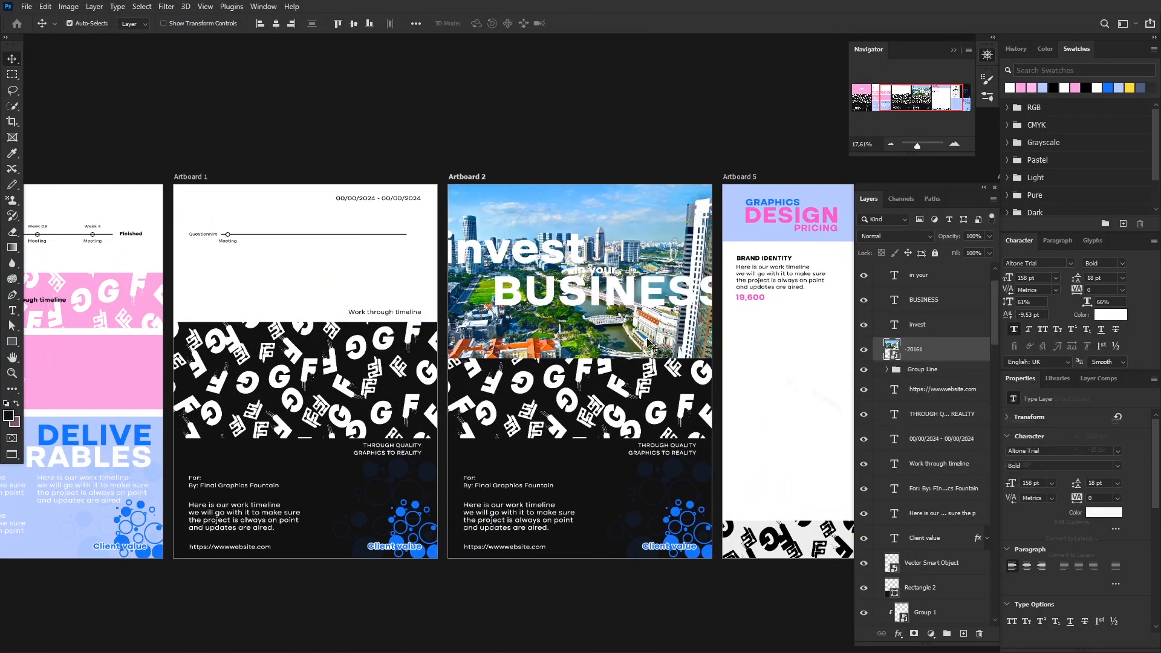
Darken the city photo on Artboard 2 with a clipped Exposure adjustment of -1.24.
click(930, 633)
click(954, 492)
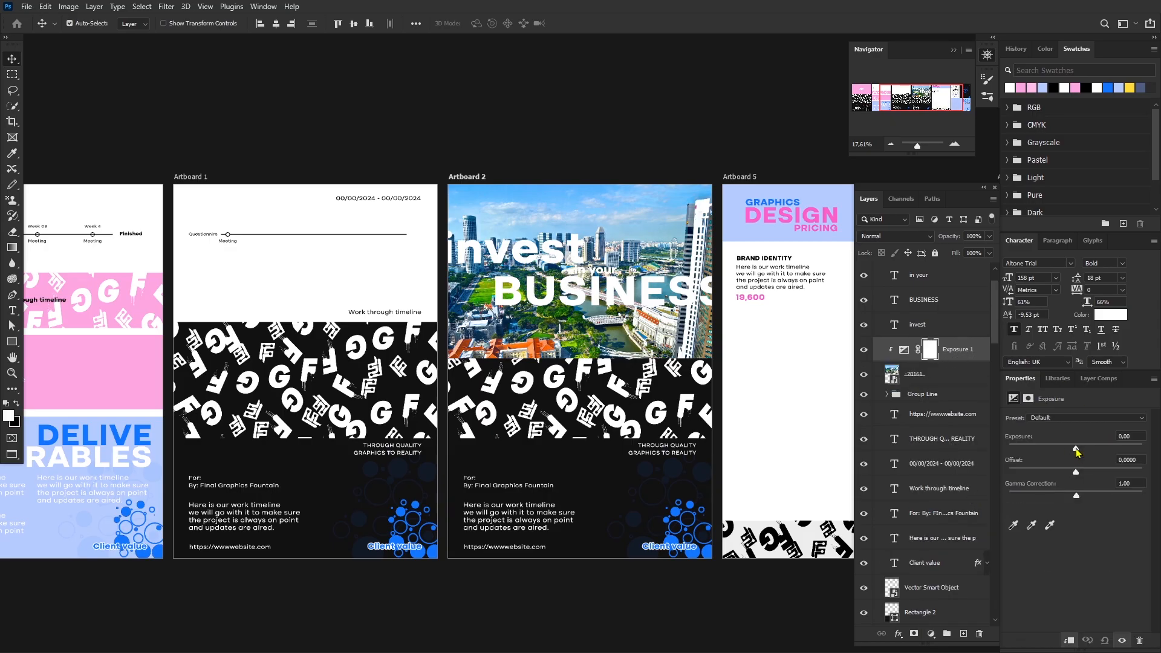
mouse_move(1075, 449)
mouse_down()
mouse_move(1036, 448)
mouse_move(1074, 447)
mouse_move(1064, 448)
mouse_up()
scroll(655, 416, up, 3)
scroll(654, 416, up, 2)
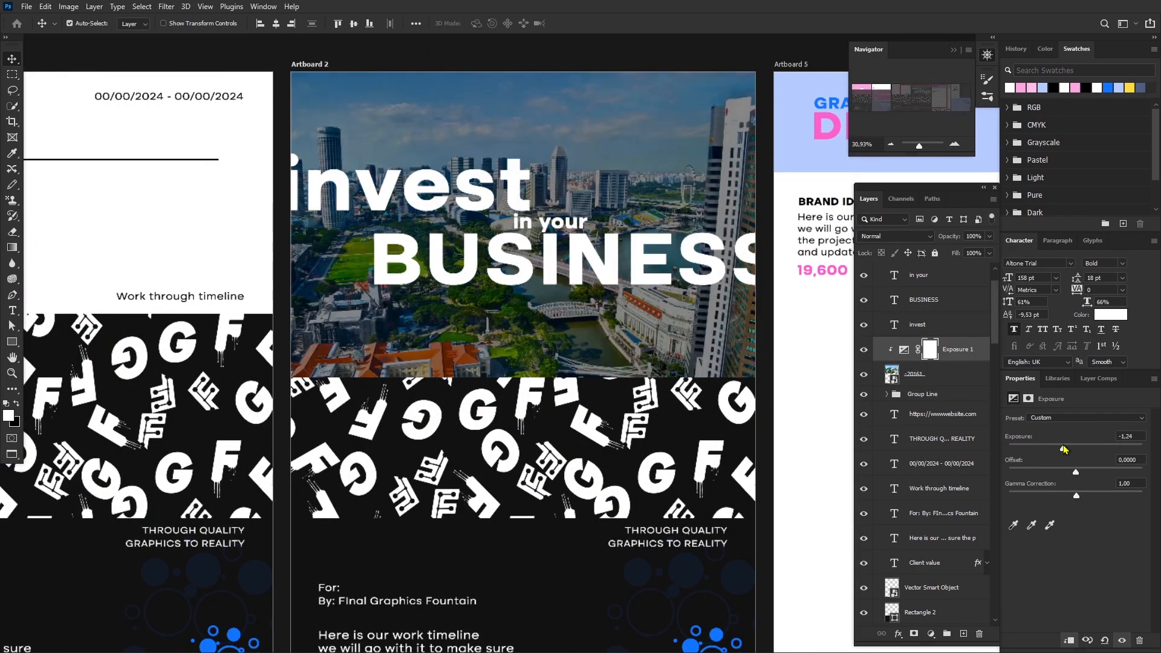
Enlarge the words "invest", "in your" and "BUSINESS" together over the city photo and shift them upward.
scroll(659, 361, down, 2)
click(509, 263)
click(432, 227)
shift+click(563, 248)
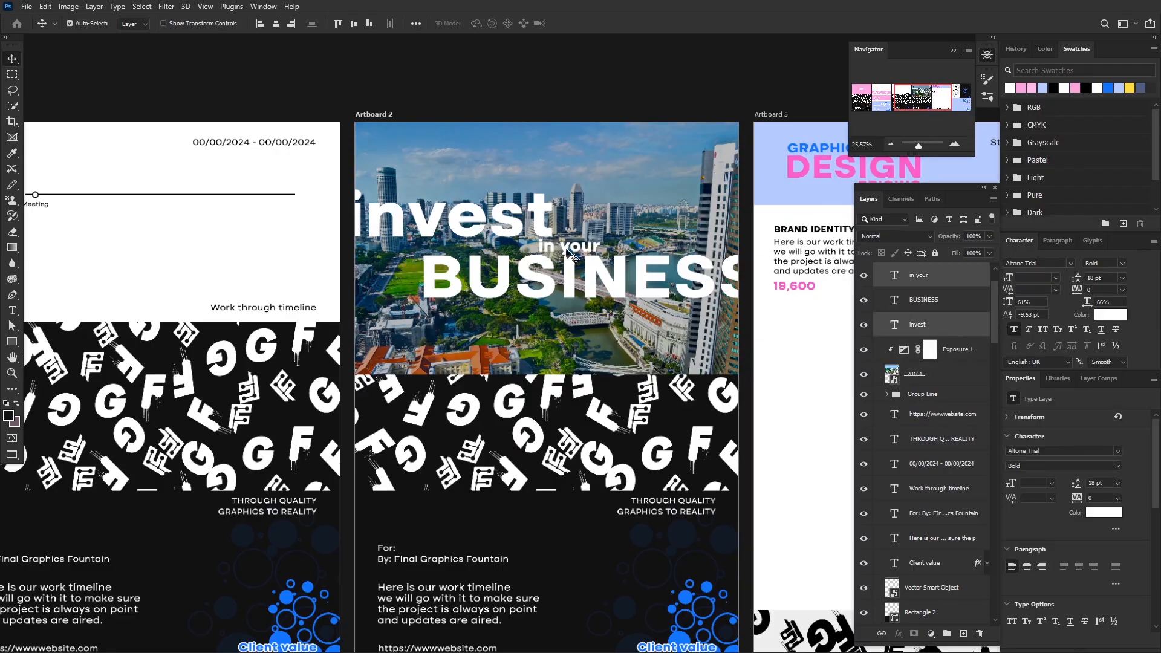
shift+click(567, 275)
key(ctrl+t)
drag(554, 298, 617, 249)
click(598, 23)
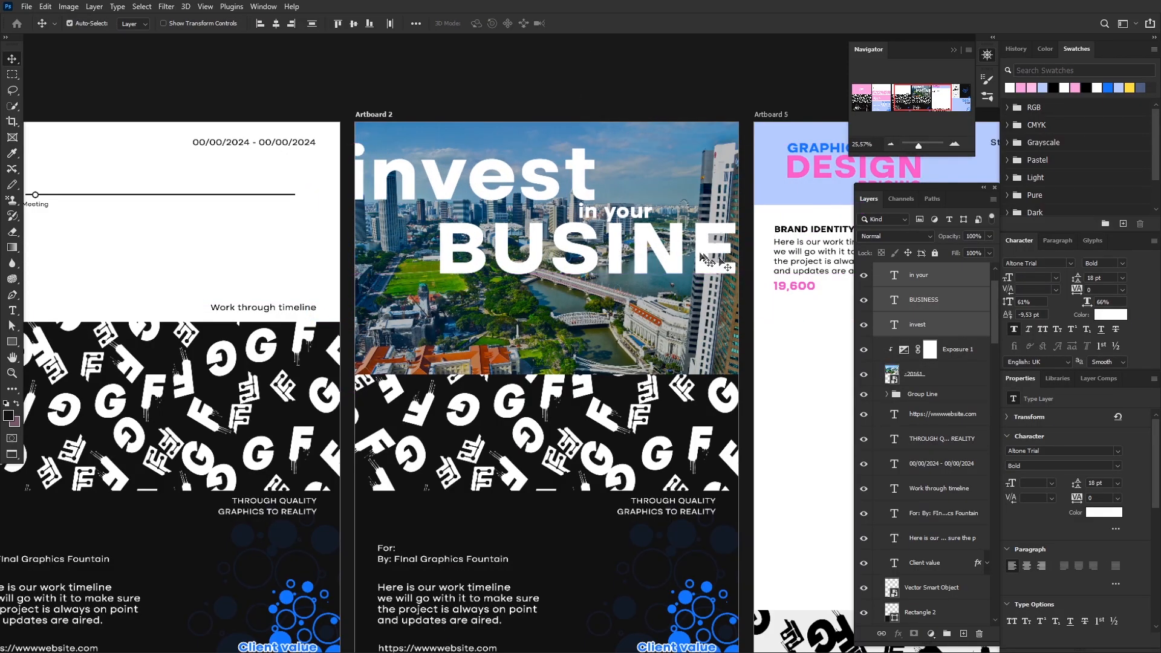
Try enlarging "BUSINESS" alone to about 133%.
click(610, 273)
key(ctrl+t)
drag(639, 292, 636, 317)
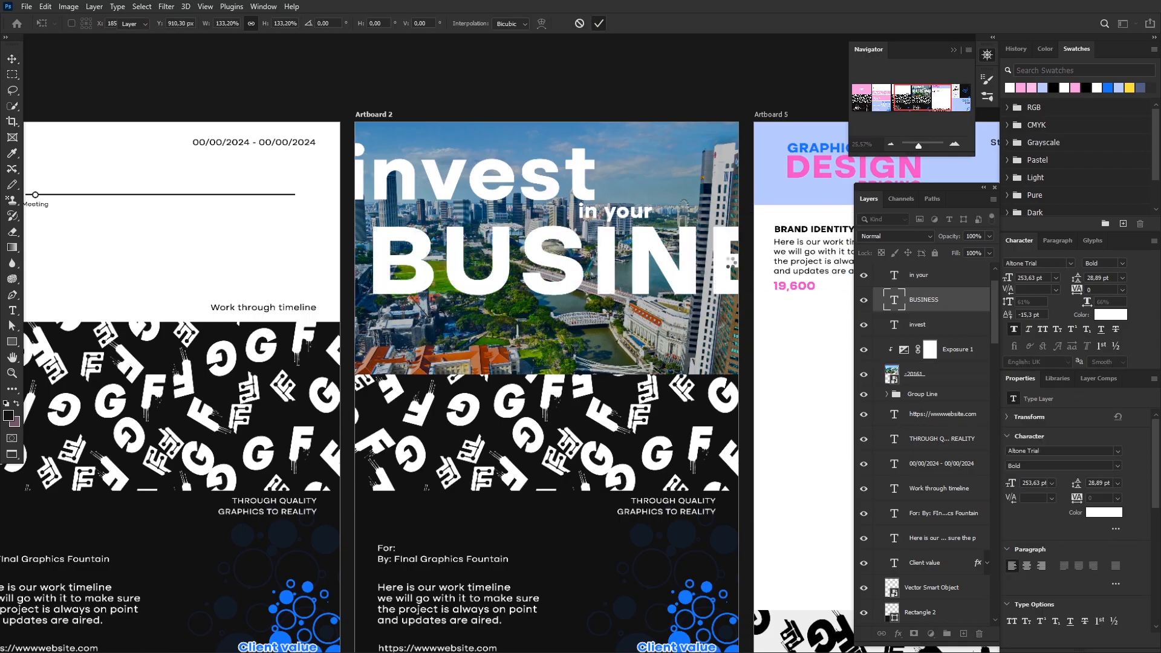
click(597, 23)
scroll(567, 306, down, 4)
scroll(573, 318, up, 4)
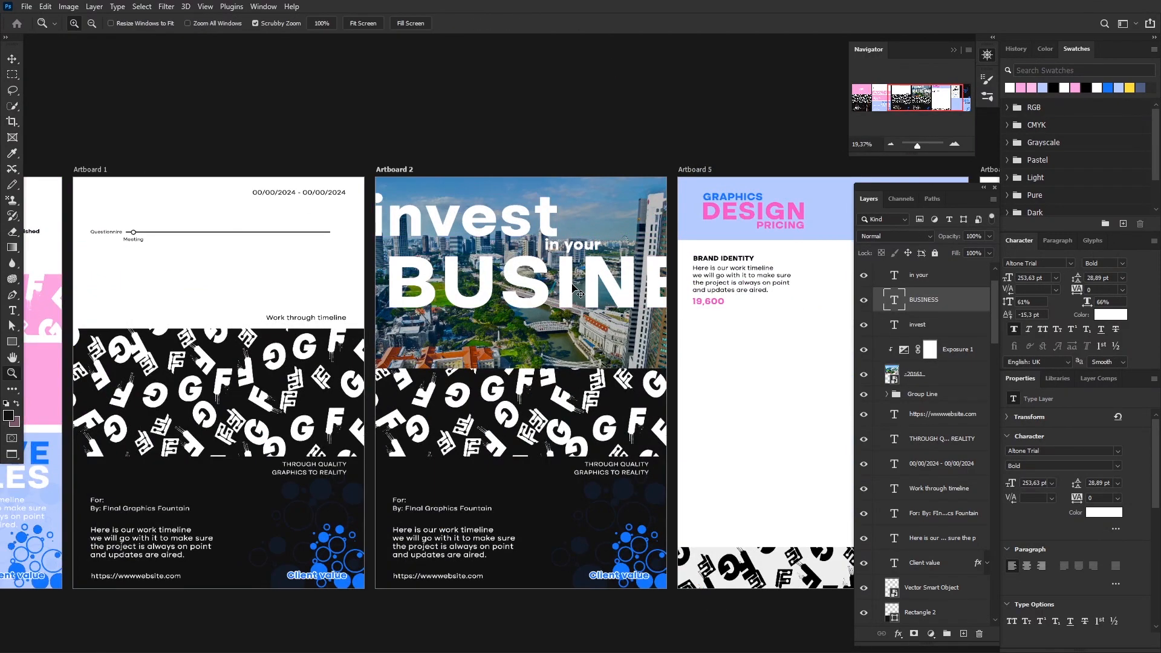
scroll(572, 289, up, 2)
key(ctrl+z)
key(ctrl+z)
Enlarge "invest" to about 258 pt and place it across the upper part of the city photo.
scroll(523, 245, up, 1)
ctrl+click(468, 222)
key(ctrl+t)
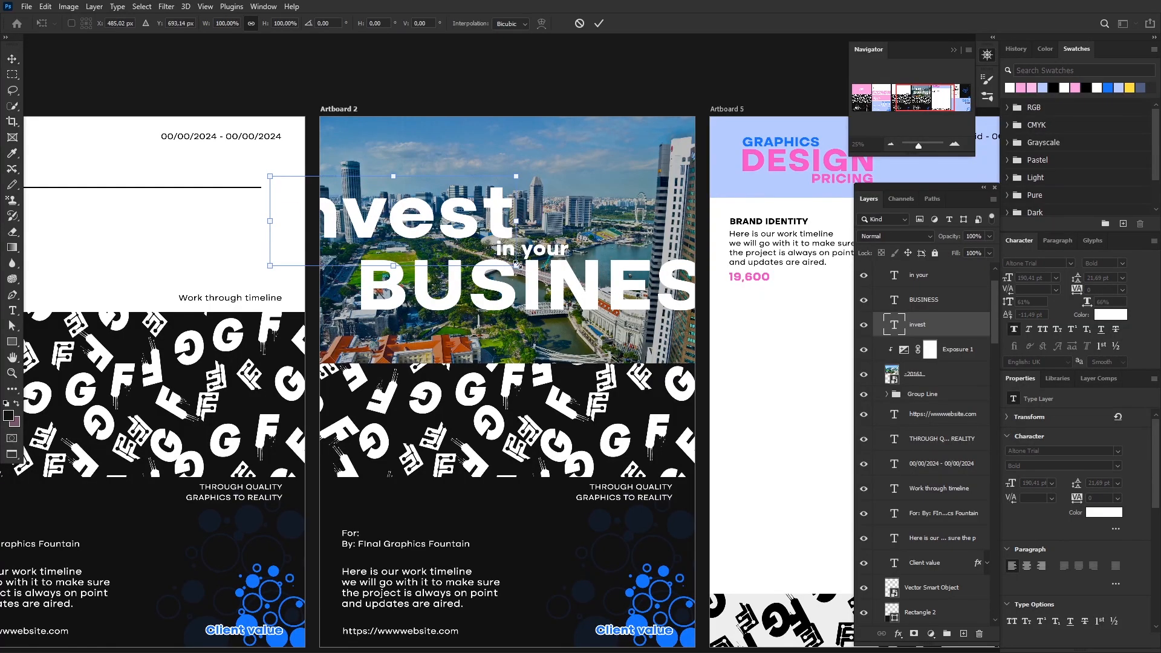
drag(518, 265, 603, 298)
click(598, 23)
drag(477, 229, 518, 180)
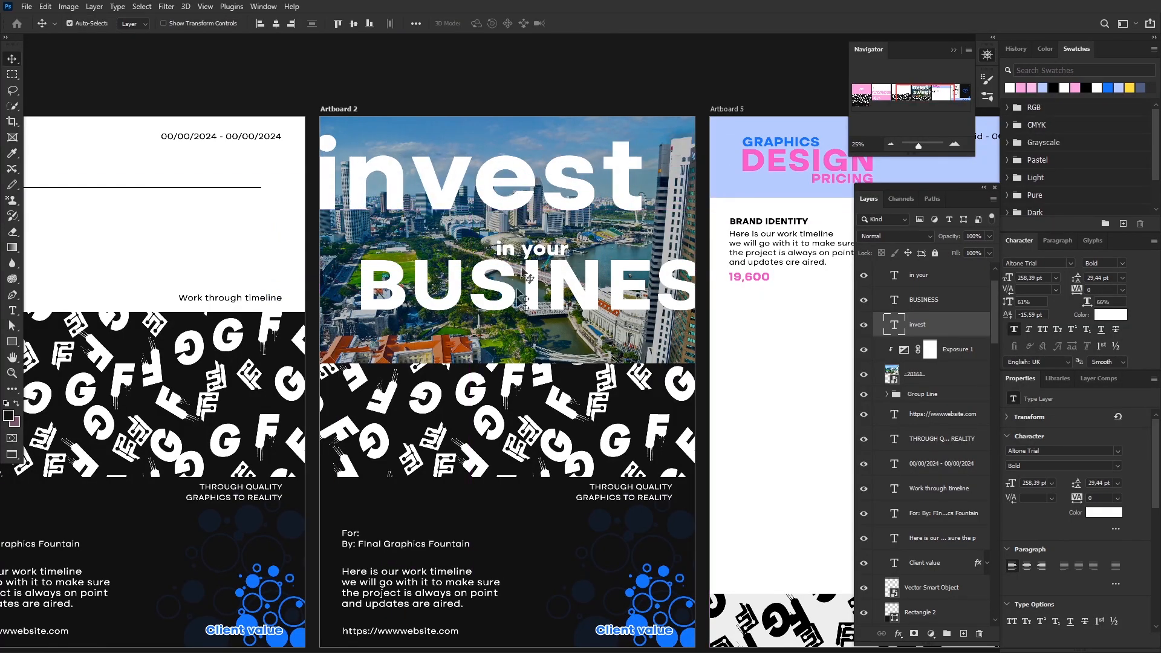
Move "in your" up beneath "invest", and shrink and reposition "BUSINESS" below it so the whole word fits on Artboard 2.
drag(530, 249, 566, 218)
click(557, 284)
key(ctrl+t)
drag(558, 323, 574, 250)
click(599, 24)
Move the city photo up on Artboard 2 to uncover more of the pattern band.
scroll(578, 266, up, 1)
click(527, 361)
scroll(559, 369, up, 1)
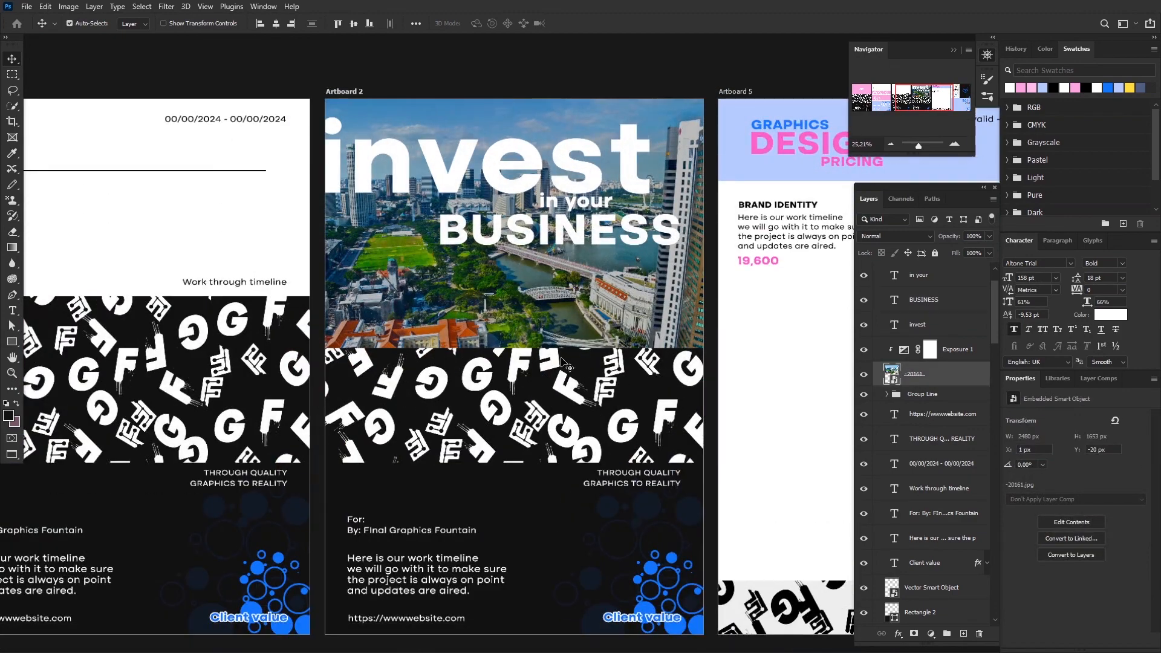
click(13, 122)
scroll(927, 327, up, 3)
click(927, 327)
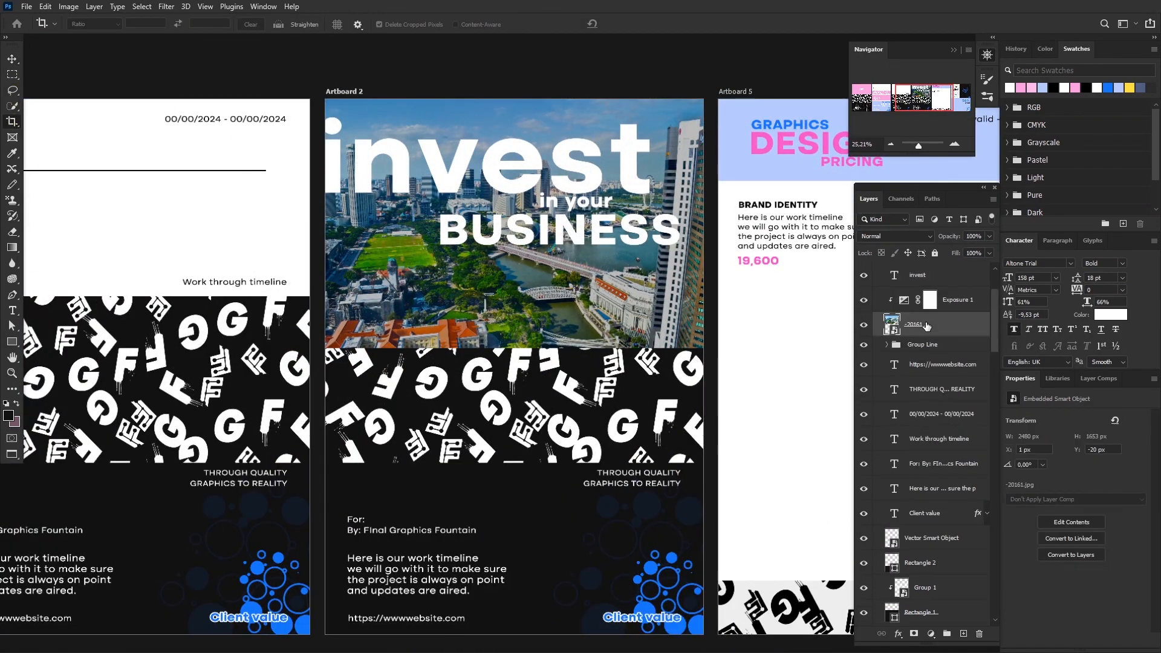
click(12, 59)
drag(546, 303, 546, 272)
scroll(550, 393, down, 1)
Recolor the black pattern rectangle on Artboard 2 to a slate blue-grey sampled from the city photo.
scroll(925, 460, down, 3)
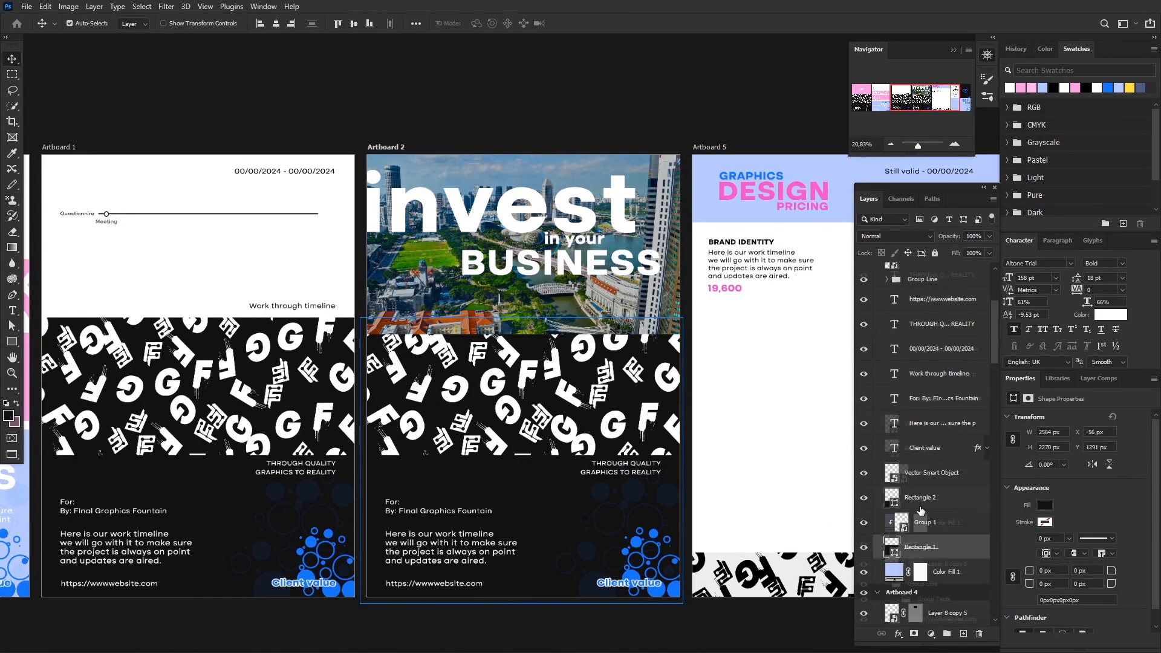
click(878, 501)
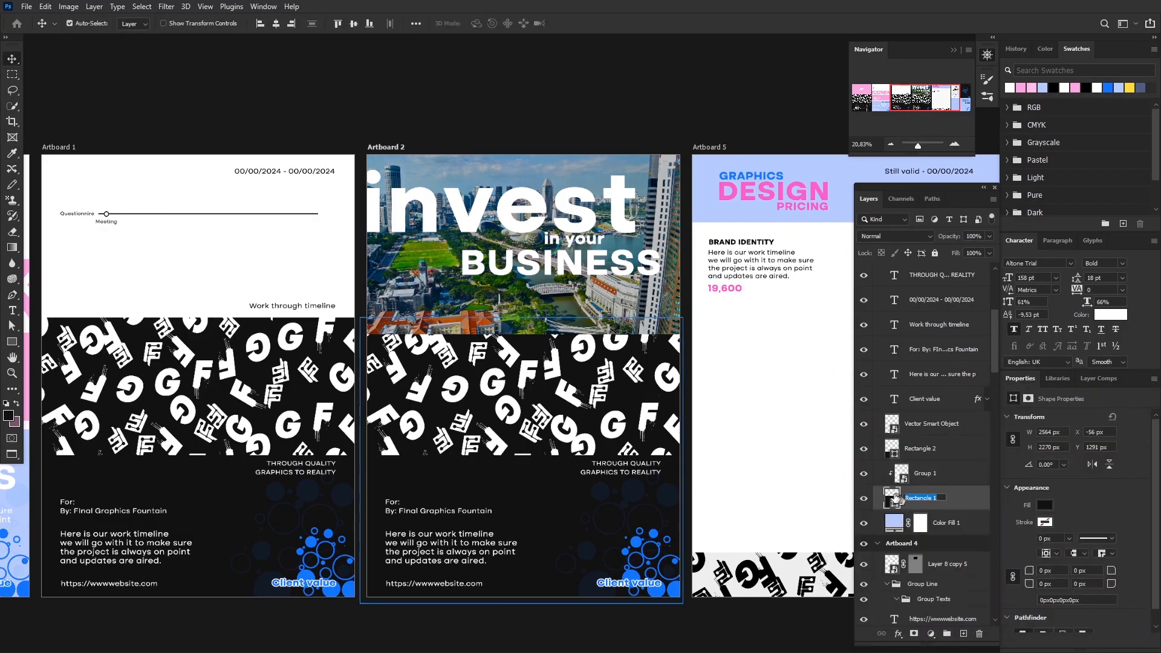
double_click(895, 498)
click(1042, 88)
drag(886, 426, 936, 420)
click(1007, 487)
click(941, 425)
click(920, 422)
click(1095, 418)
drag(296, 416, 388, 420)
double_click(892, 498)
click(739, 196)
click(1105, 418)
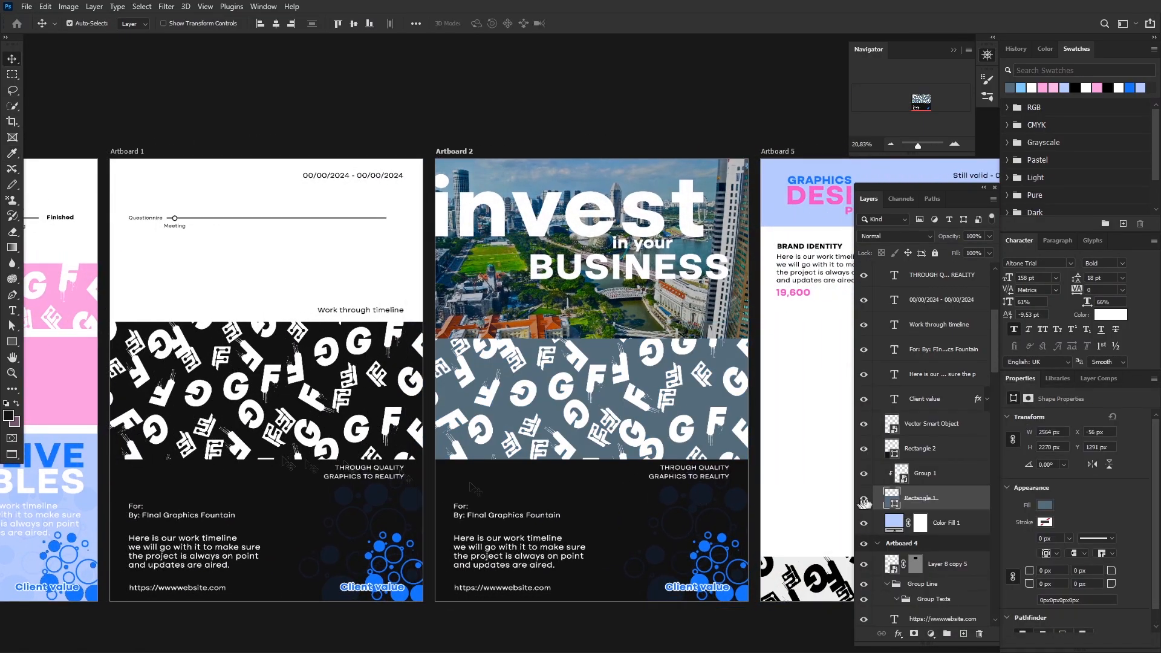
Shorten the slate pattern rectangle to 458 px high, leaving a narrow light blue gap between it and the city photo.
key(u)
drag(590, 607, 594, 433)
drag(589, 322, 588, 336)
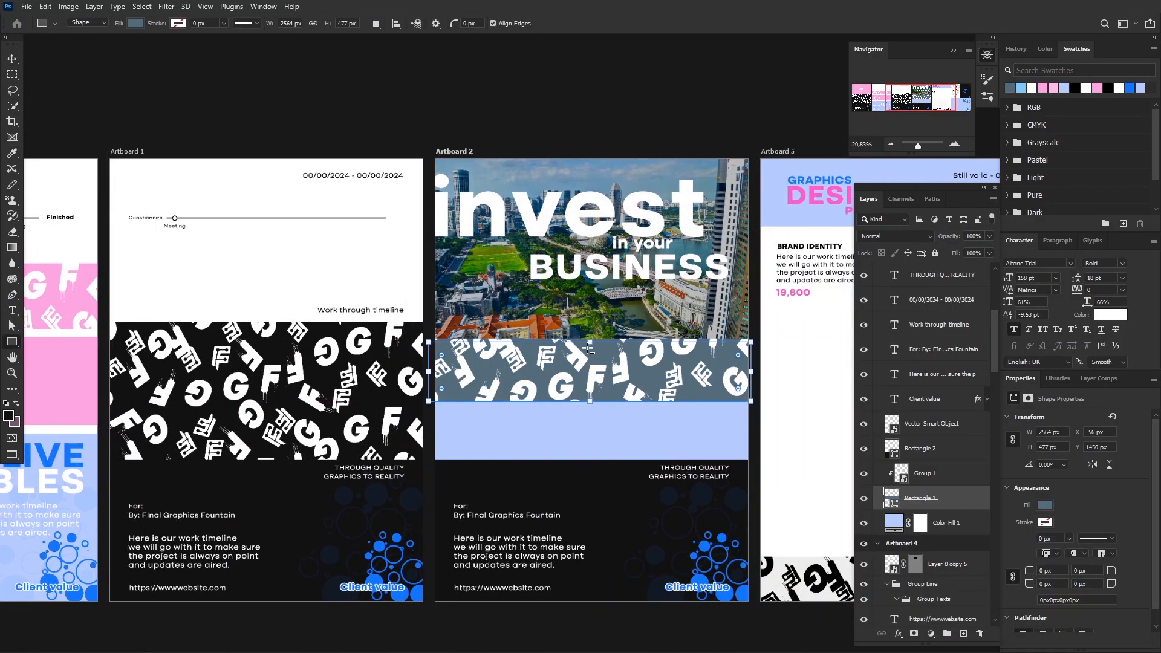
scroll(589, 356, up, 6)
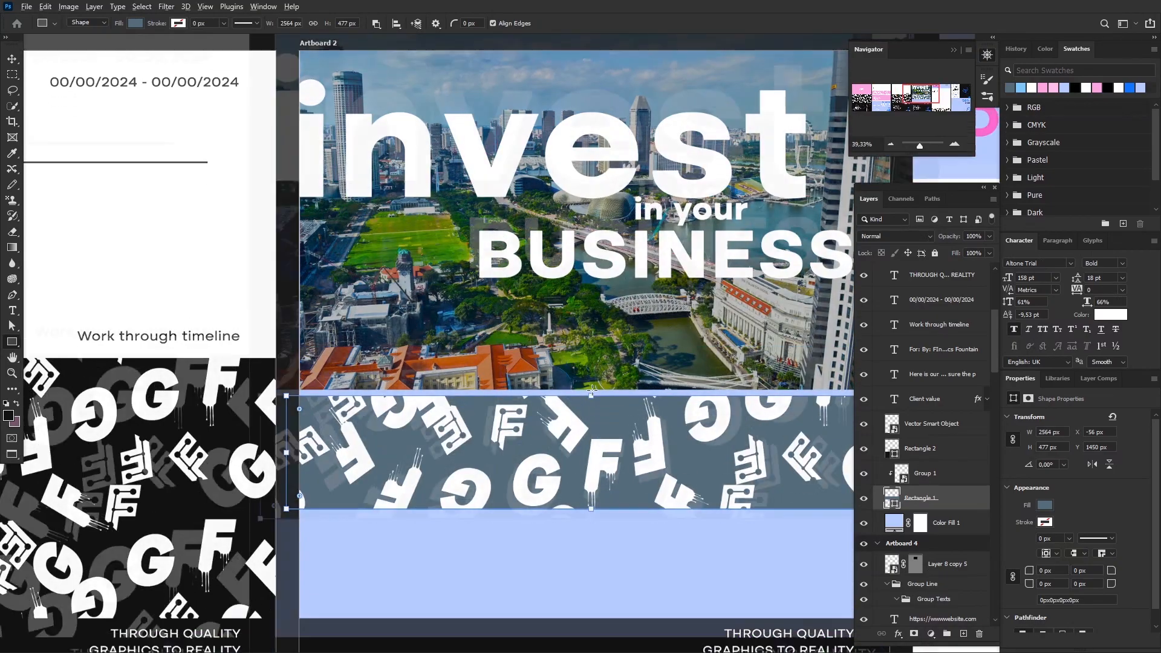
drag(593, 399, 593, 407)
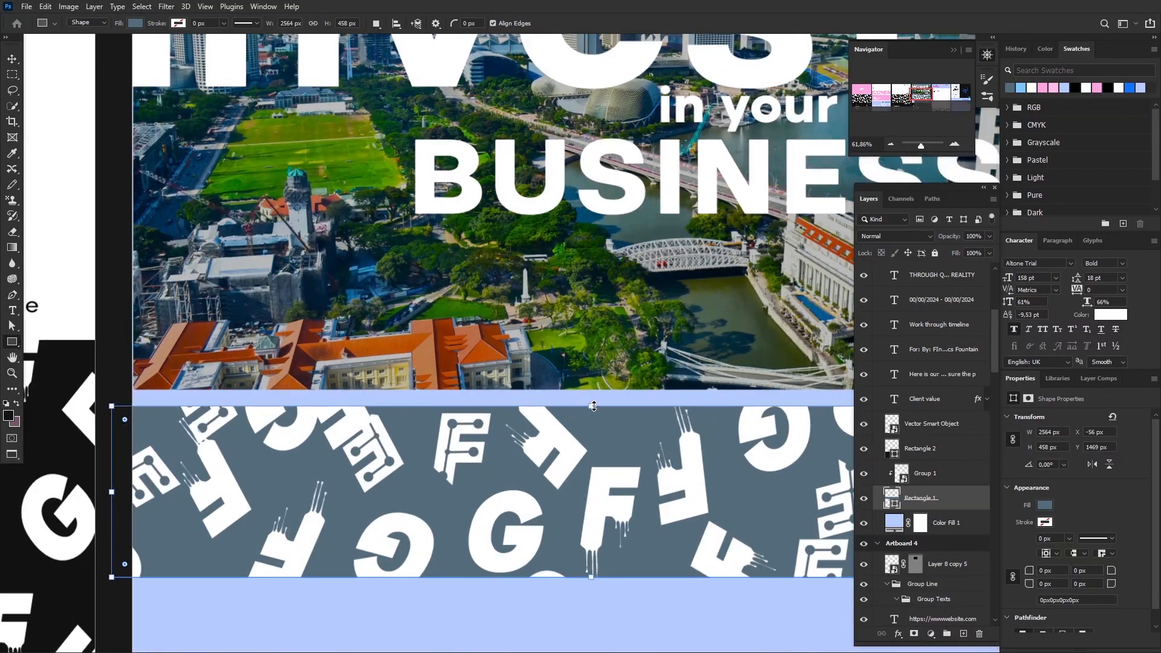
scroll(594, 406, up, 1)
scroll(596, 406, down, 8)
scroll(608, 495, down, 2)
Hide the black Rectangle 2 layer on Artboard 2 and lock the Color Fill 1 background layer.
key(v)
click(597, 430)
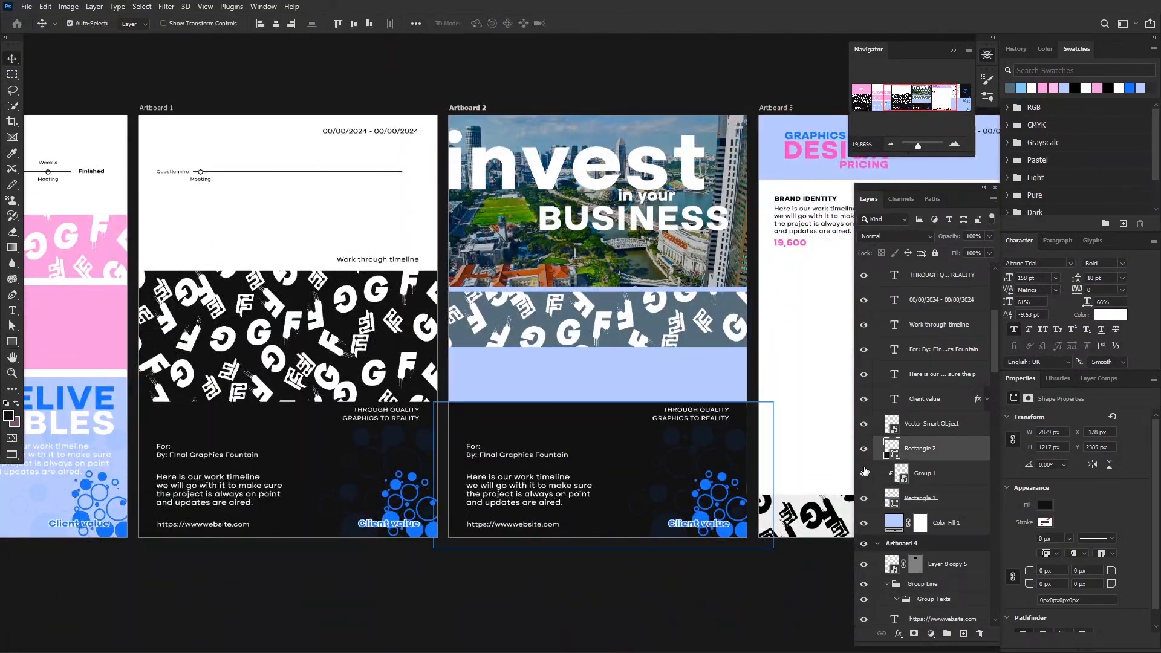
click(864, 448)
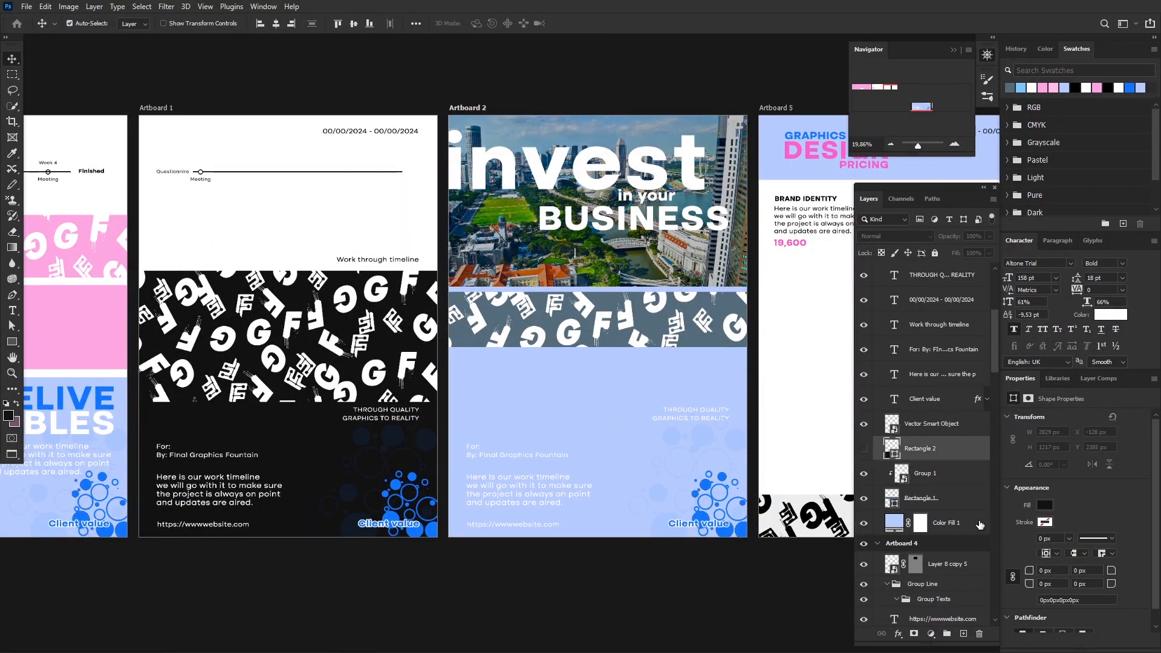
click(980, 524)
Move the "For: / By:" lines and the work timeline paragraph up to just below the slate pattern band.
drag(462, 435, 673, 474)
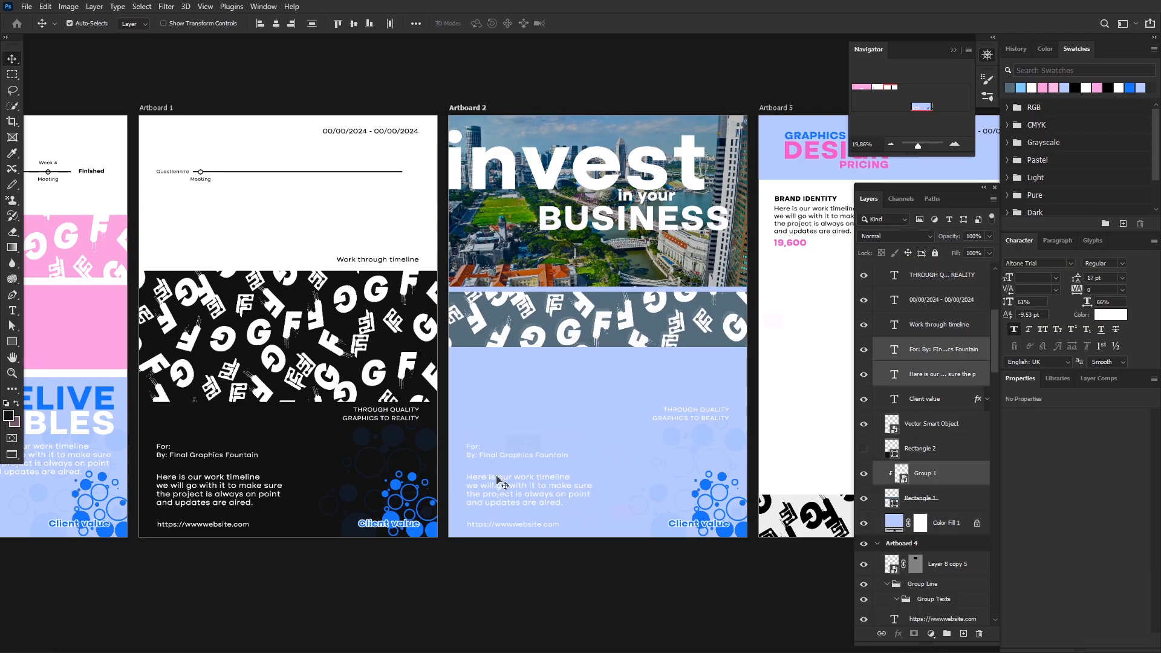
key(ctrl+z)
drag(498, 478, 518, 367)
click(522, 485)
shift+click(518, 454)
Delete the "THROUGH QUALITY GRAPHICS TO REALITY" text and the website address from Artboard 2.
click(697, 414)
key(Delete)
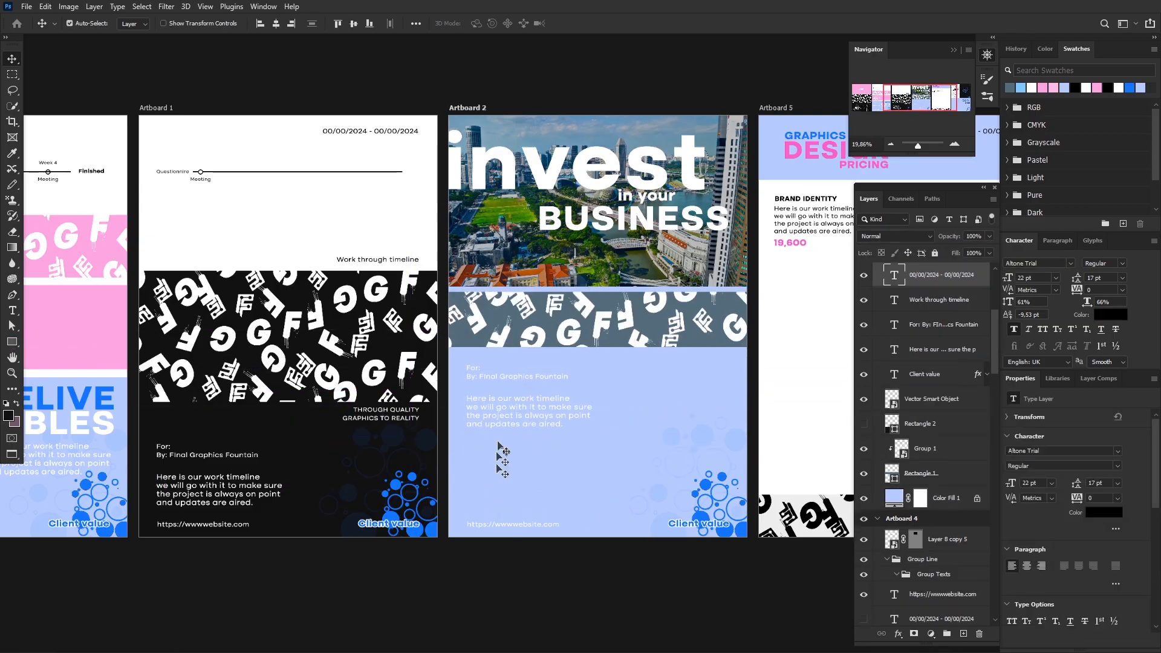
click(511, 524)
key(Delete)
Make the "For: / By:" text bold and black, and replace its wording with "Goal 01".
scroll(544, 466, up, 2)
double_click(495, 432)
key(ctrl+a)
click(483, 23)
click(799, 207)
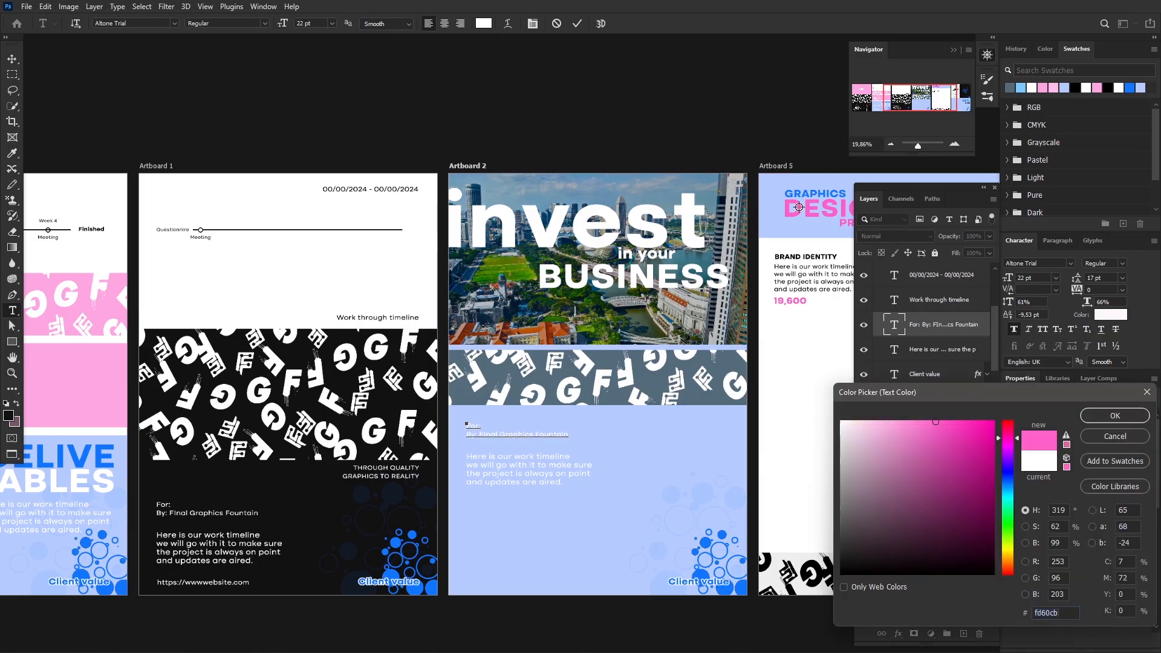
click(1139, 416)
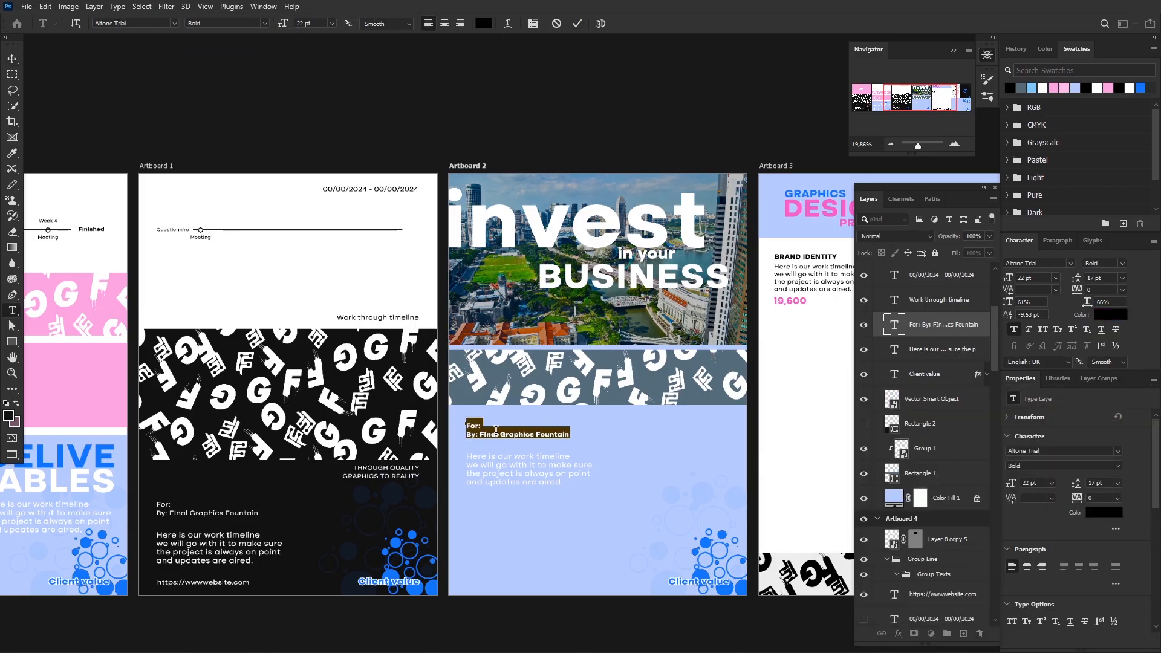
click(576, 25)
key(v)
Format the work timeline paragraph as black 20 pt text and place it directly beneath the "Goal 01" heading.
click(499, 461)
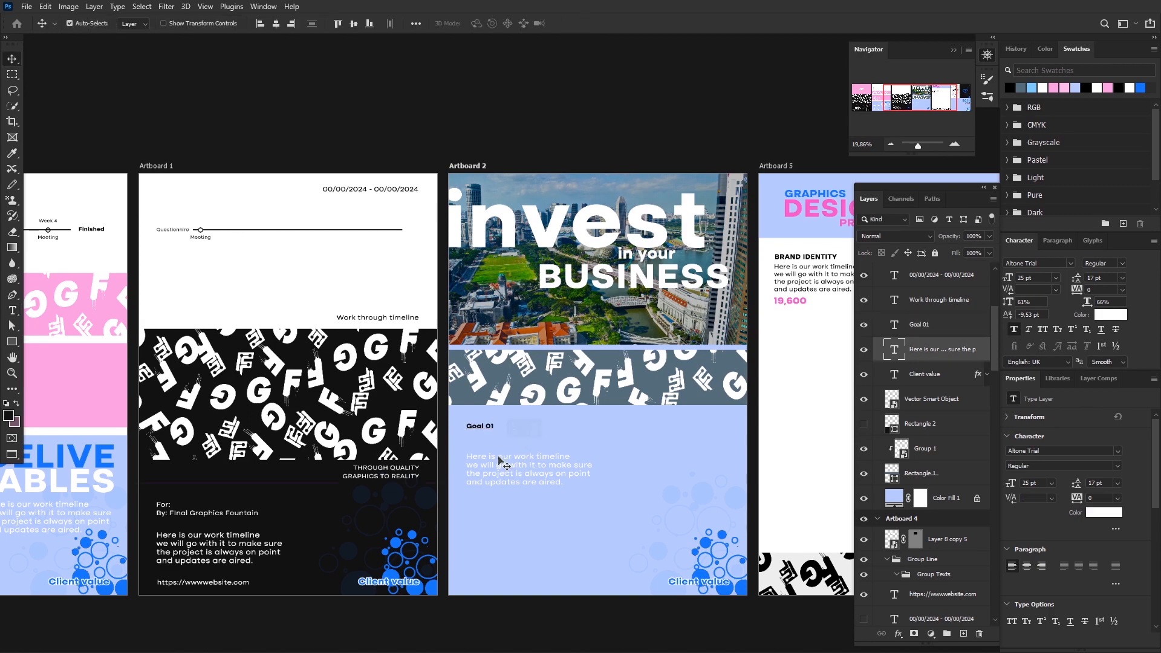
double_click(499, 441)
click(482, 24)
click(846, 571)
click(1101, 418)
click(577, 24)
double_click(511, 452)
click(324, 23)
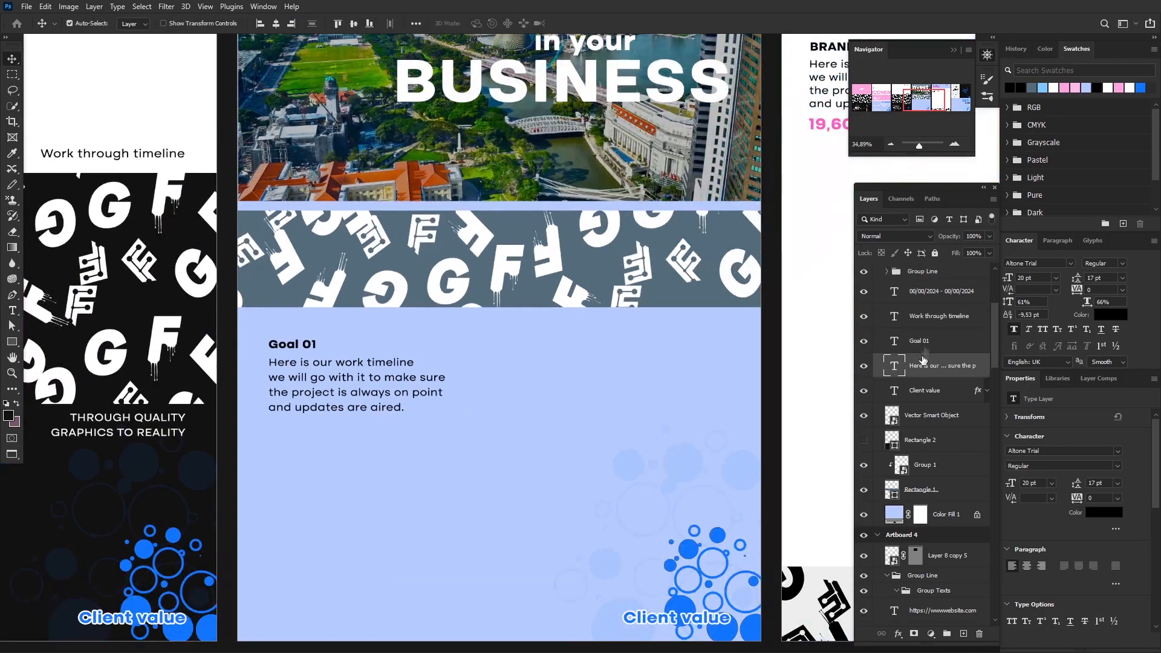
Group the "Goal 01" heading with its paragraph and name the group "goals".
click(920, 342)
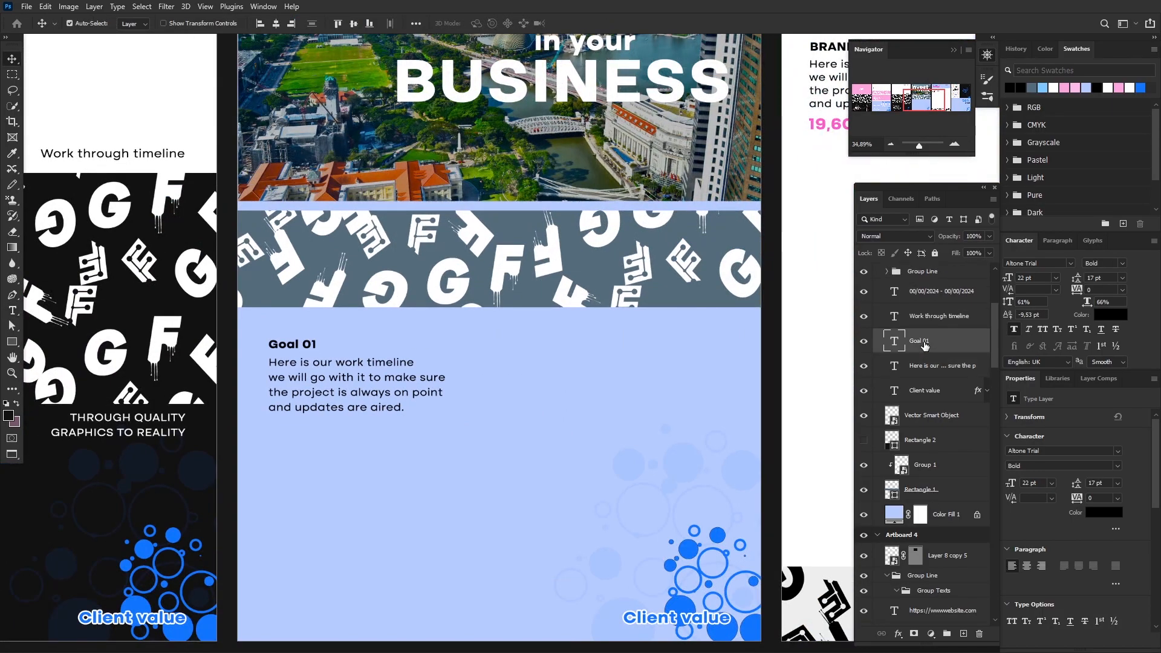
key(ctrl+g)
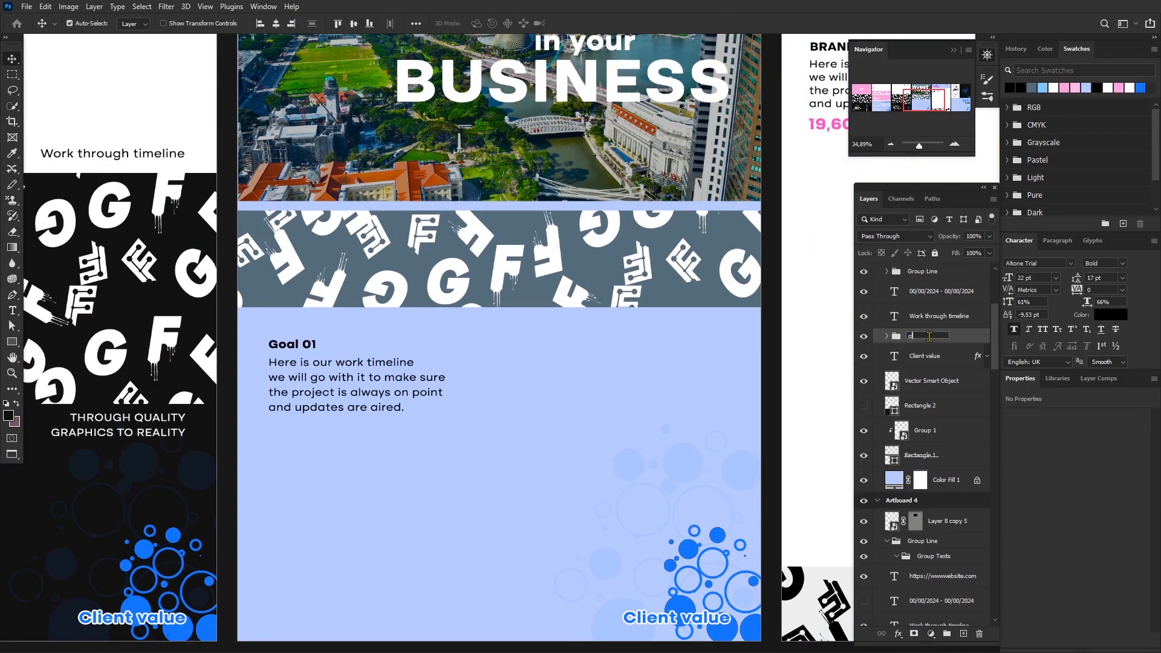
click(887, 336)
Duplicate the "Goal 01" heading and paragraph downwards and to the right, forming a two-by-two grid of goal blocks.
click(297, 345)
shift+click(310, 364)
drag(310, 366, 311, 465)
shift+click(924, 410)
shift+click(943, 431)
drag(360, 388, 565, 389)
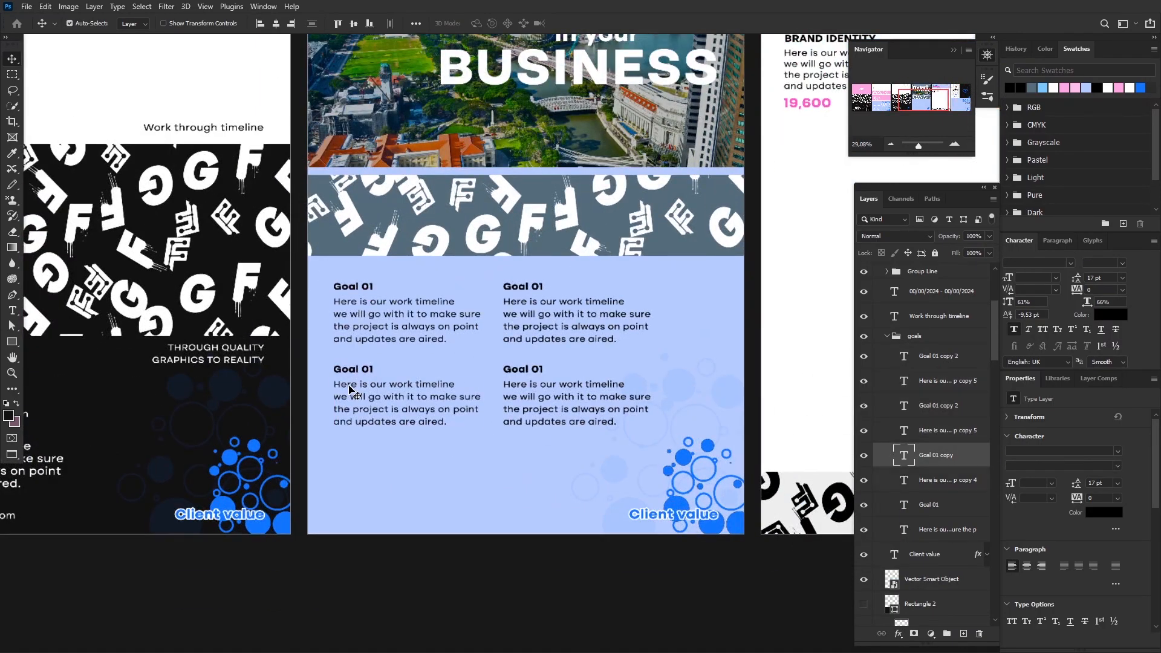
Copy the lower-left goal heading and paragraph beneath the left column as a fifth goal block.
click(353, 369)
shift+click(353, 393)
drag(352, 393, 352, 477)
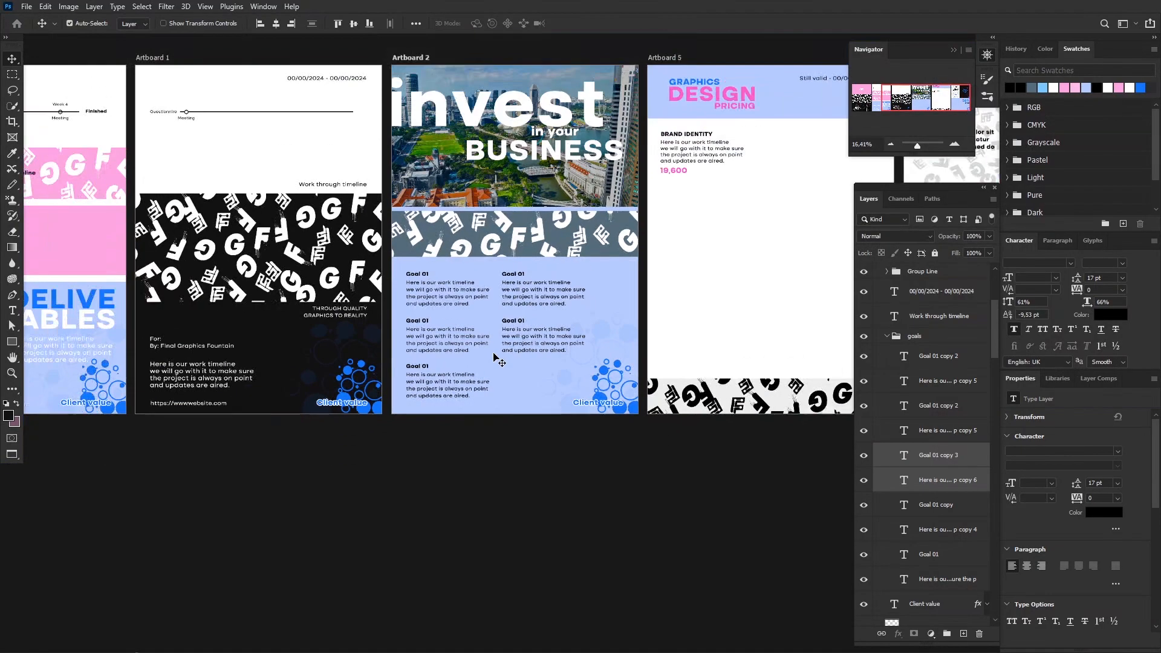
Place a copy of the bold black "Work through timeline" text on Artboard 2's slate pattern band.
drag(332, 184, 514, 233)
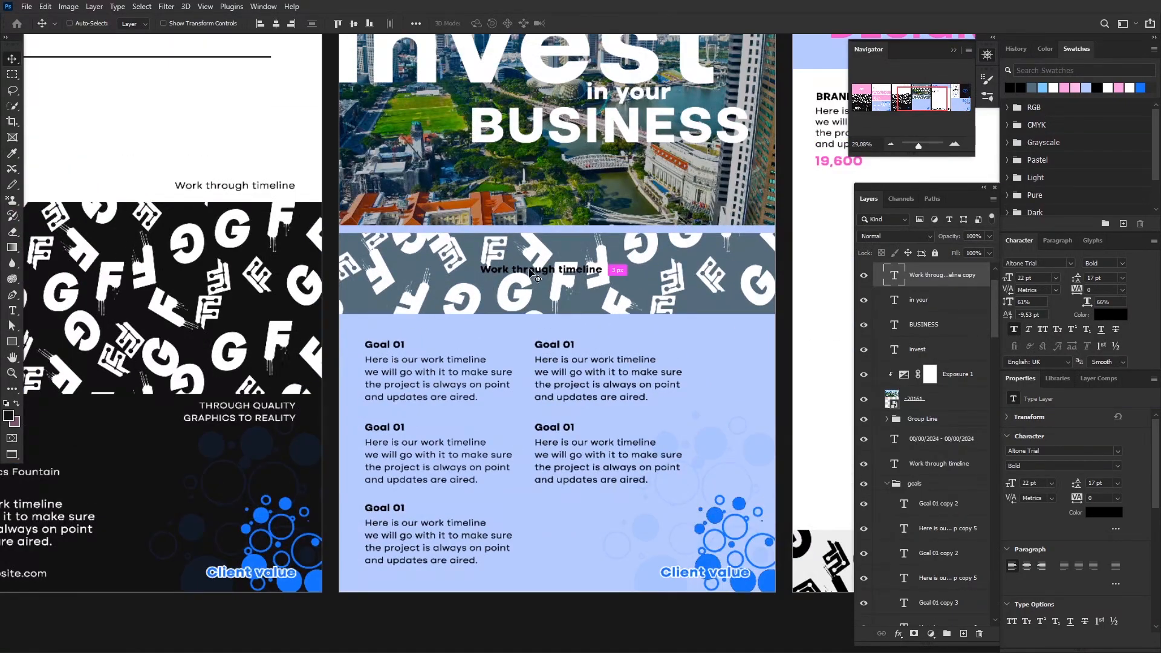
double_click(527, 273)
click(483, 24)
click(750, 289)
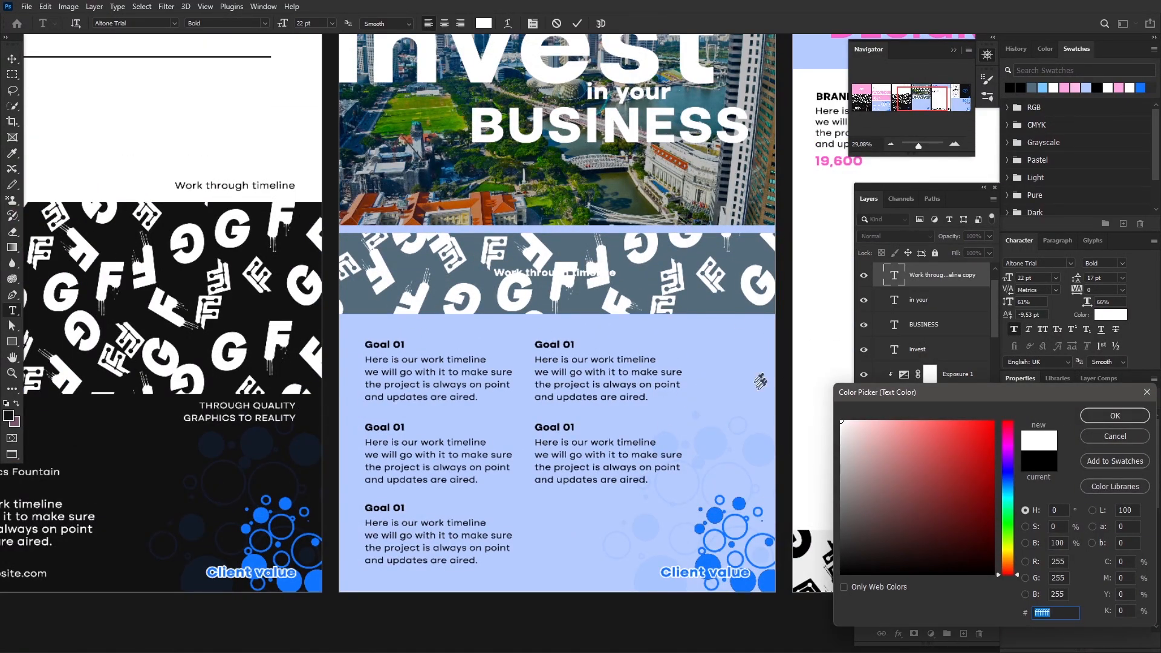
click(772, 585)
click(837, 36)
click(1008, 487)
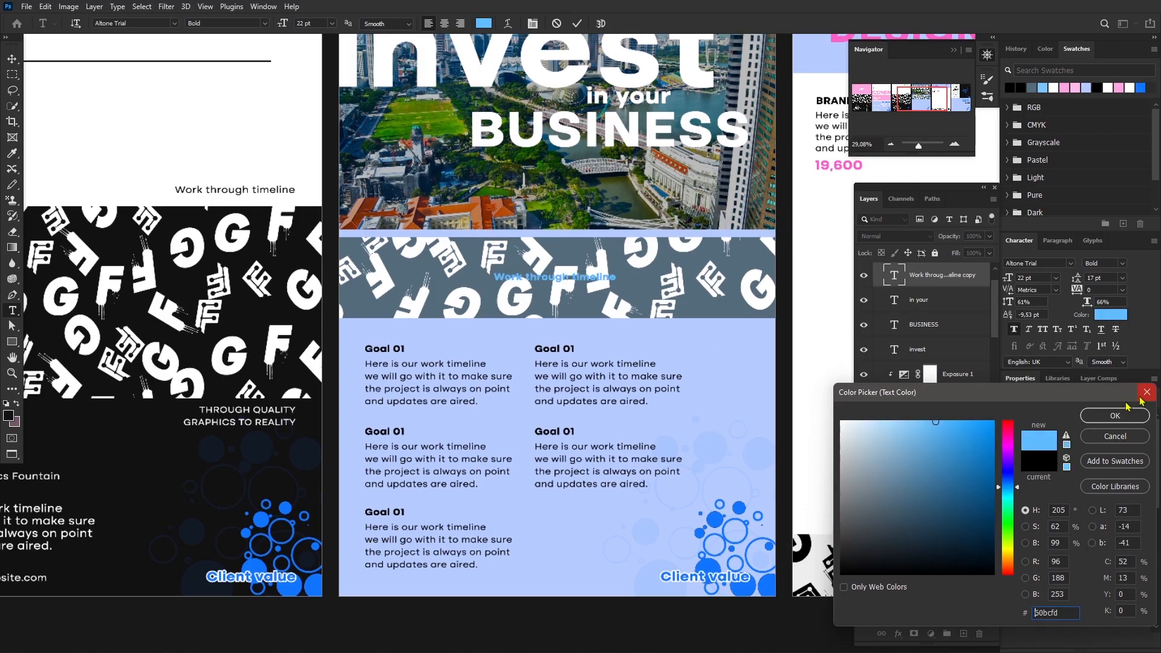
key(Return)
click(578, 23)
Add an outside stroke with 100% opacity to the "Work through timeline" text on the slate band.
key(v)
click(898, 634)
click(910, 548)
click(846, 364)
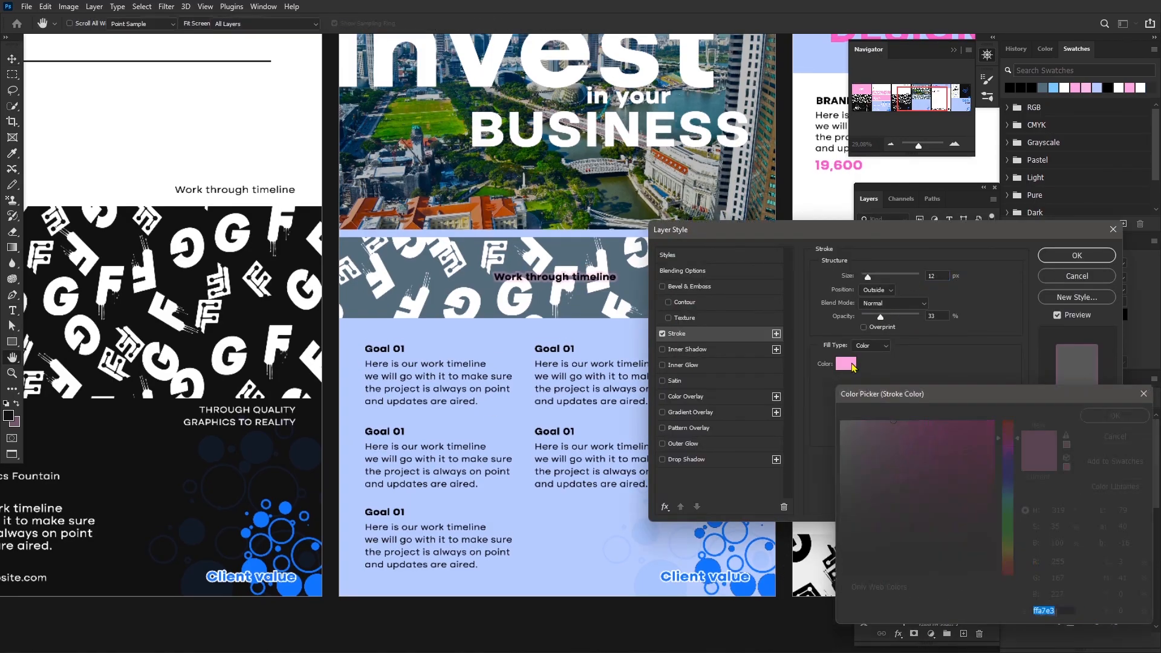
click(626, 514)
click(1115, 416)
drag(881, 317, 919, 339)
Set the text's stroke colour to the band's slate, #536b7b, and reduce the stroke size.
click(846, 364)
click(623, 511)
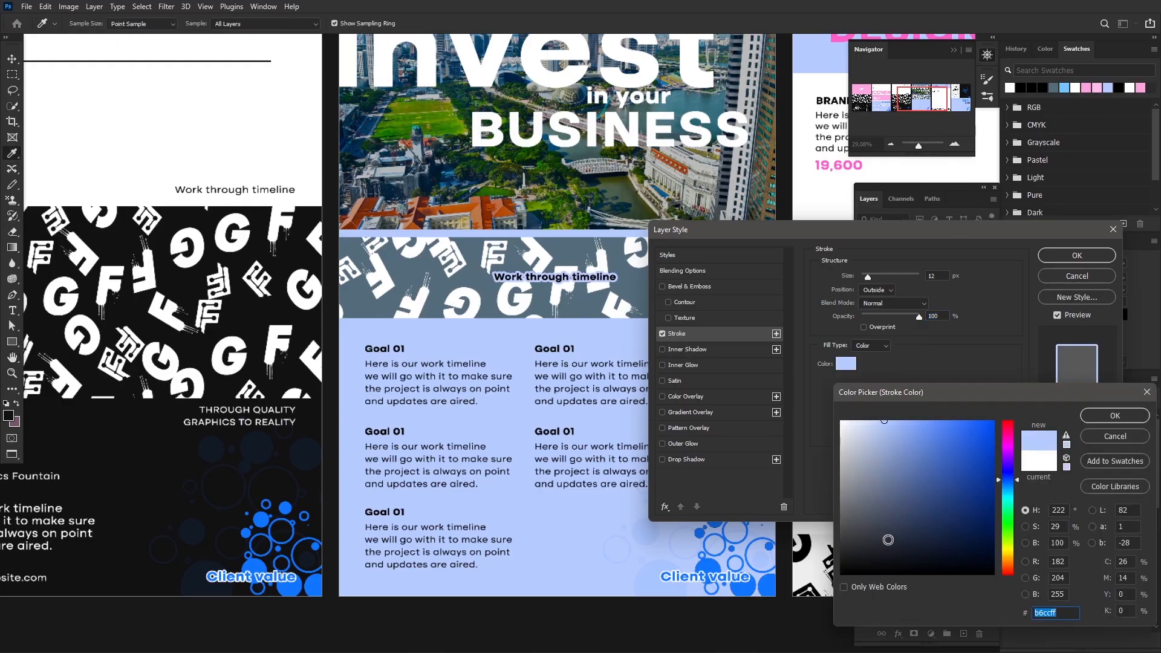
click(579, 304)
scroll(835, 169, up, 1)
click(838, 171)
click(640, 294)
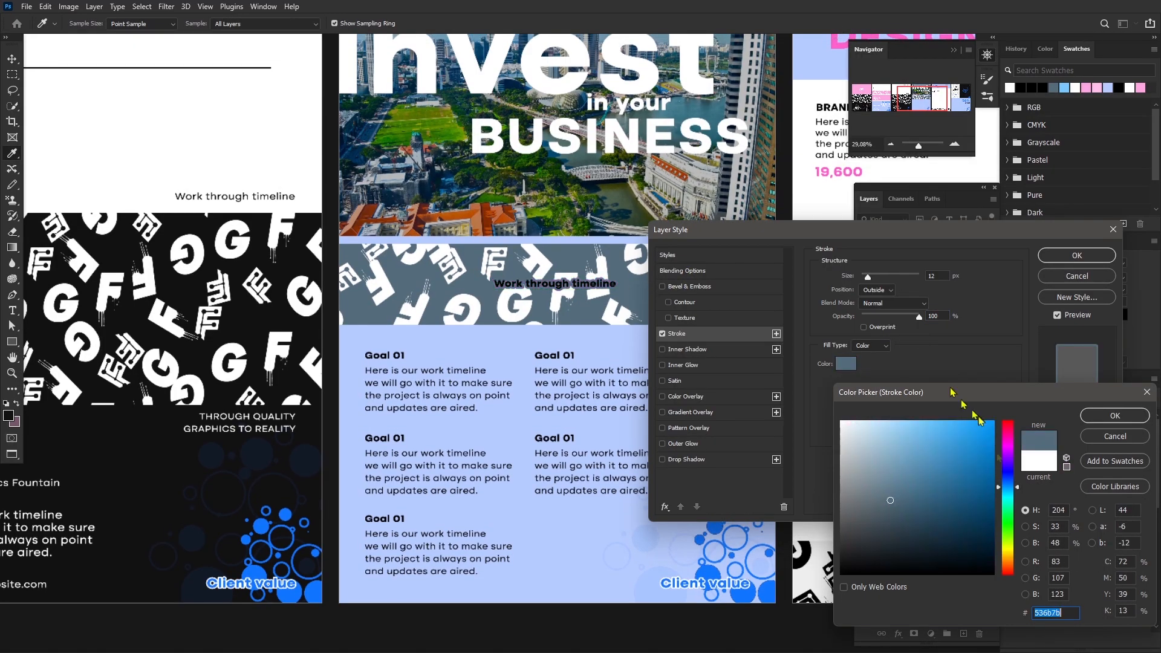
click(551, 569)
click(638, 295)
click(1115, 416)
click(944, 273)
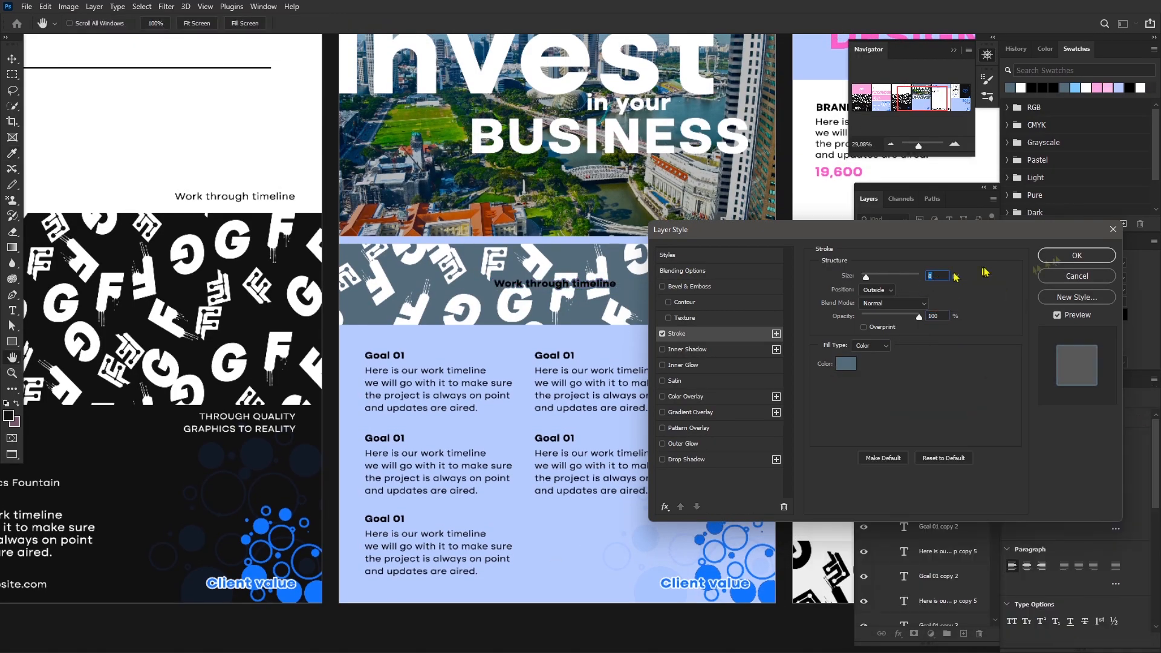
key(Return)
Renumber the four copied goal headings as "Goal 02", "Goal 03", "Goal 04" and "Goal 05".
double_click(572, 354)
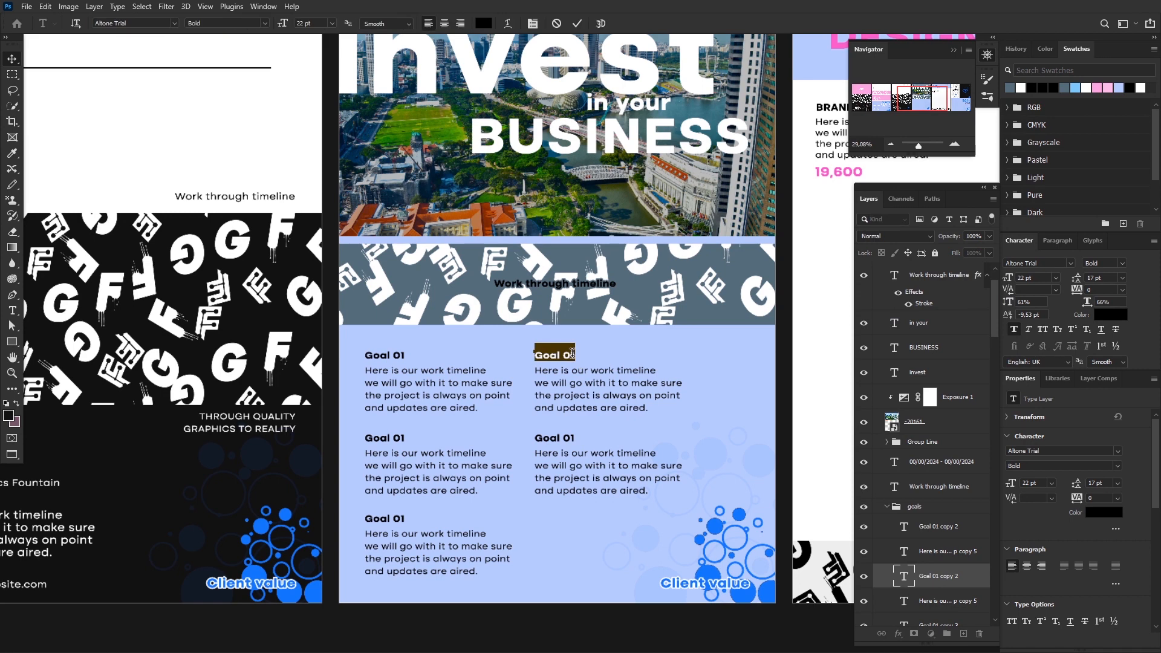
click(579, 23)
click(572, 437)
click(401, 437)
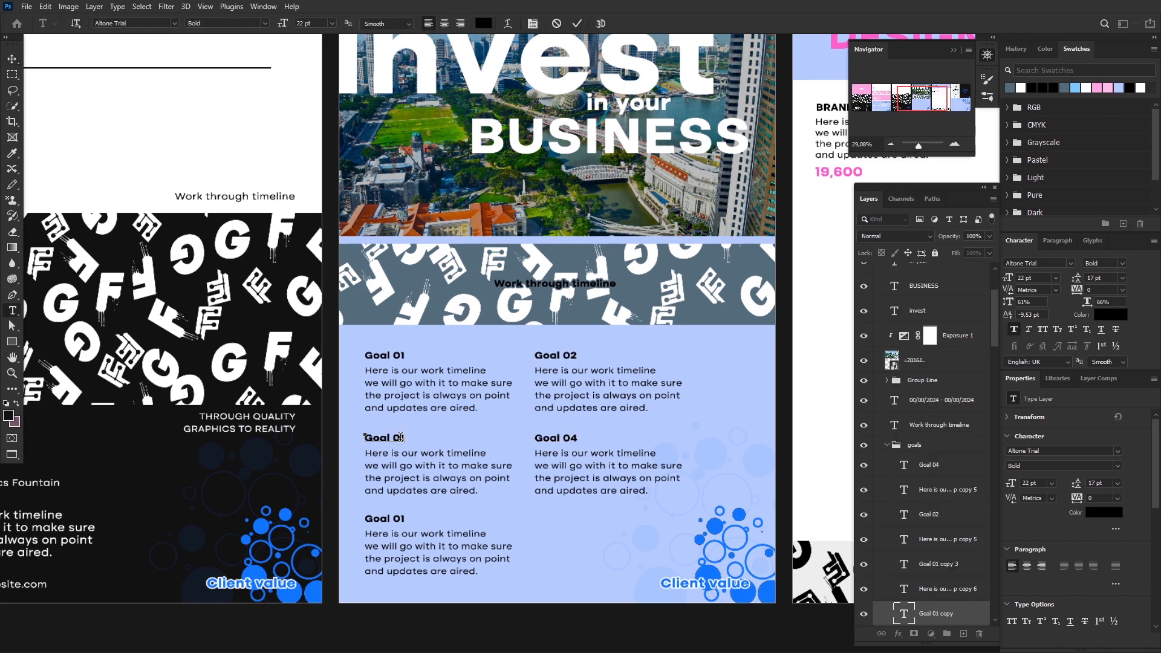
click(403, 518)
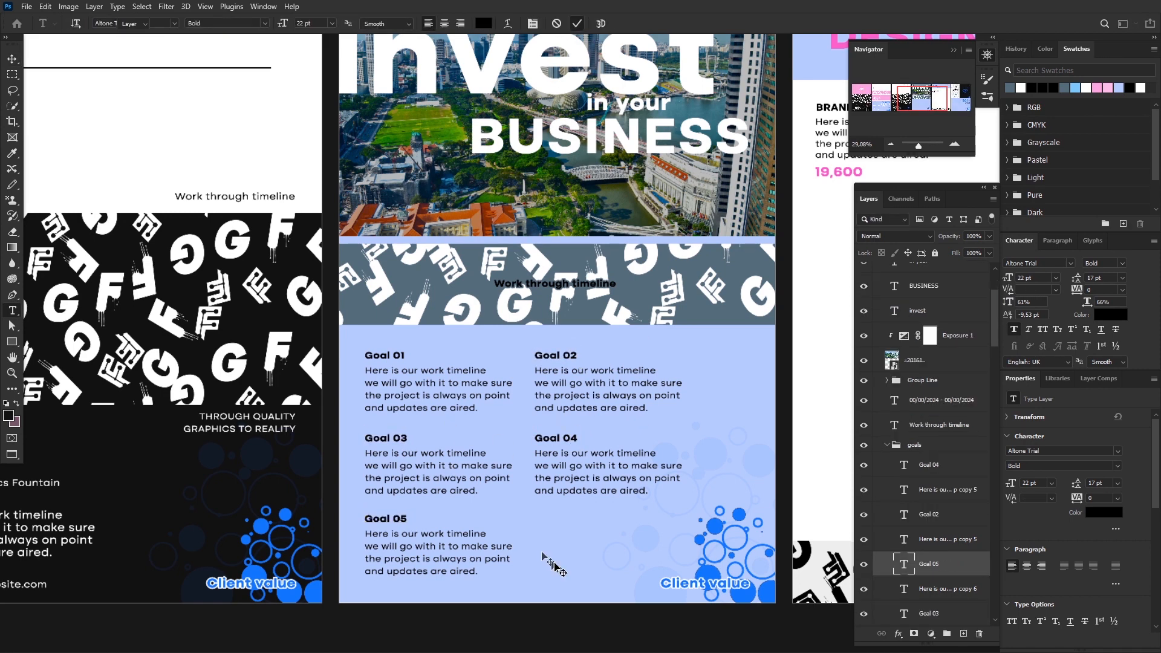
Centre the whole "goals" group horizontally on Artboard 2.
drag(358, 351, 583, 552)
click(583, 552)
click(887, 445)
click(915, 445)
click(276, 24)
Widen the gap between the two goal columns by shifting the left column outwards, and centre the "goals" group again.
scroll(526, 363, down, 4)
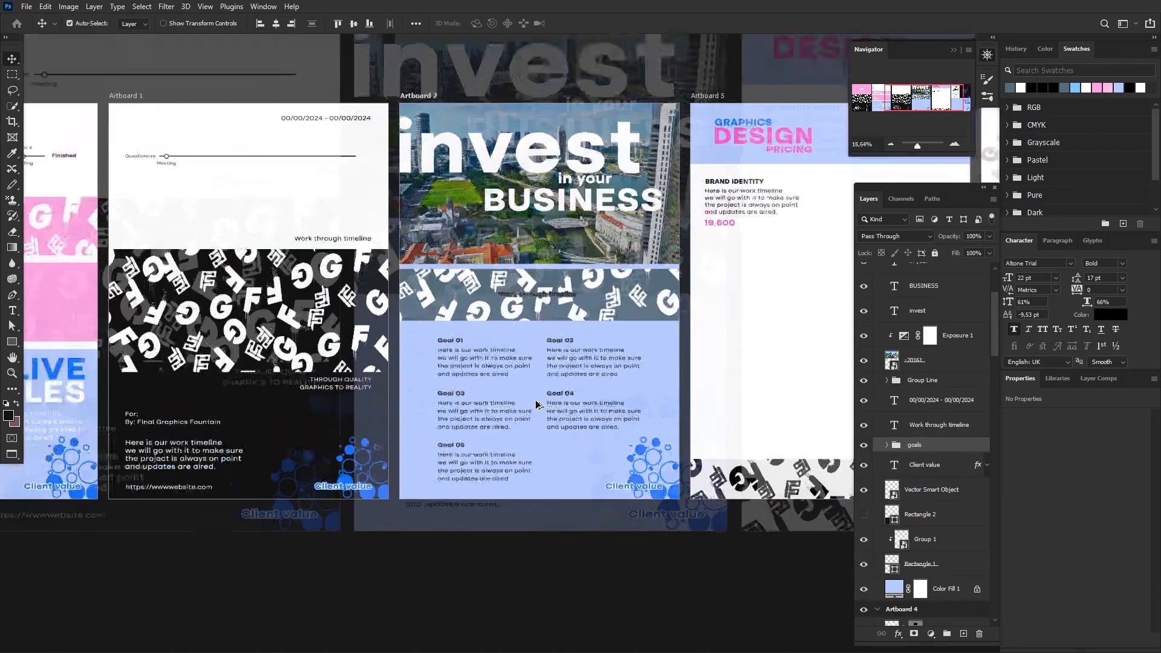
scroll(532, 369, up, 4)
drag(551, 323, 586, 439)
drag(387, 320, 476, 505)
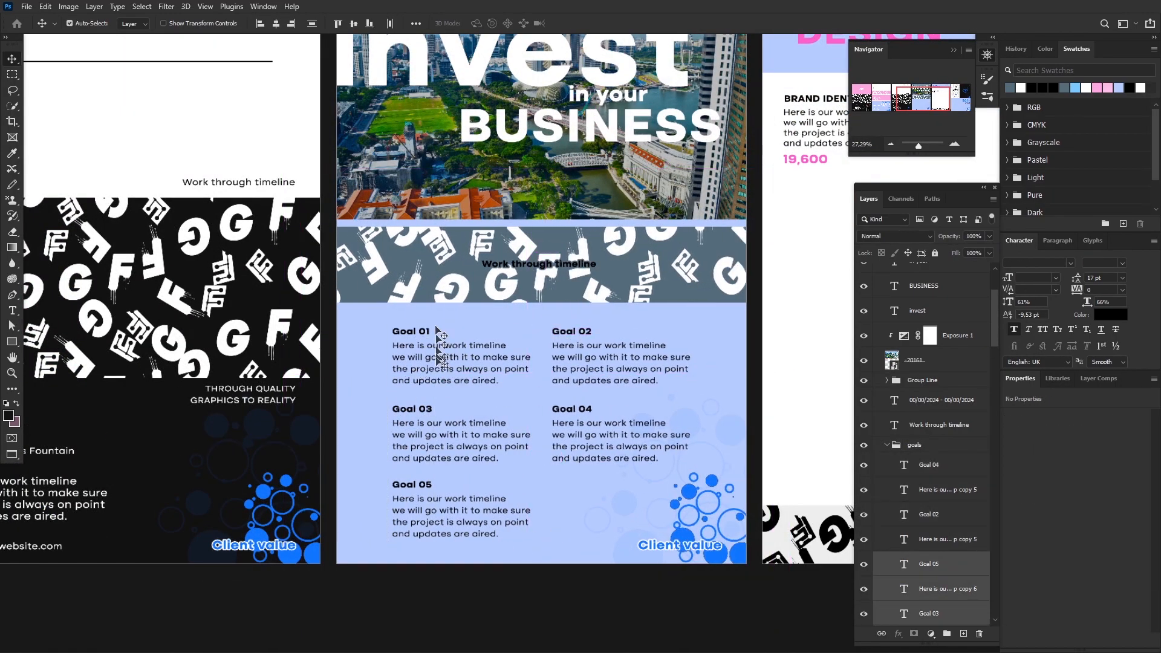
scroll(934, 515, down, 4)
drag(461, 424, 430, 424)
scroll(932, 387, up, 4)
click(915, 347)
click(276, 24)
scroll(572, 392, down, 4)
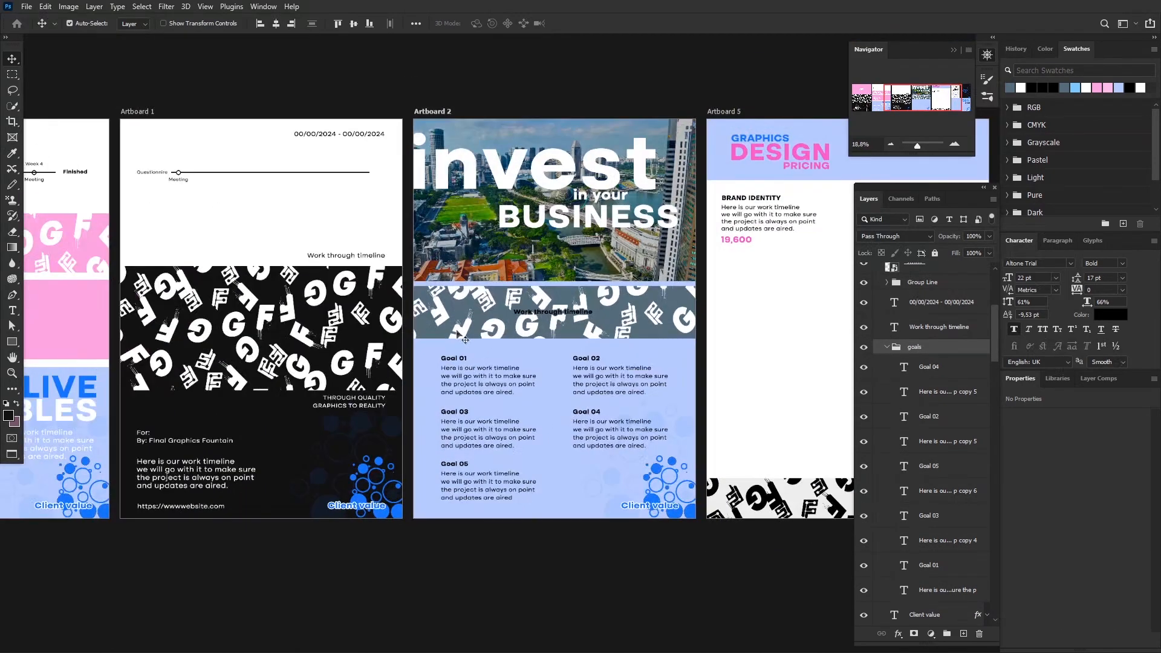
scroll(487, 414, up, 4)
scroll(484, 417, down, 4)
scroll(510, 436, up, 1)
scroll(511, 436, up, 2)
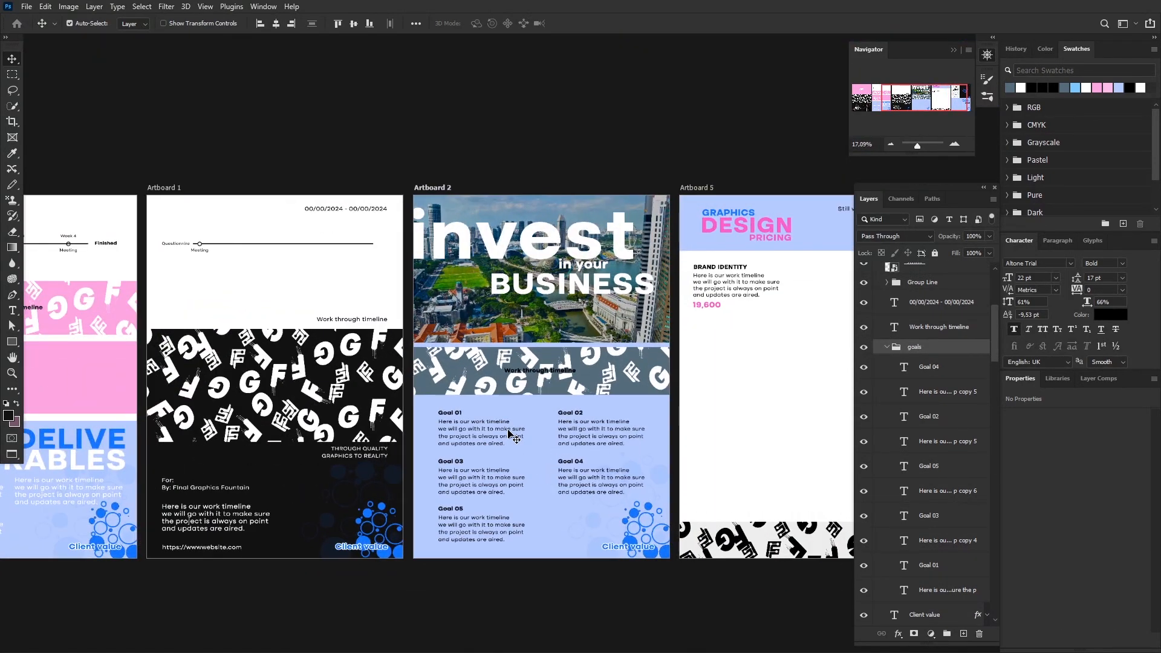
Paint the Exposure layer mask with a soft black brush along the city photo's lower edge.
scroll(595, 330, up, 3)
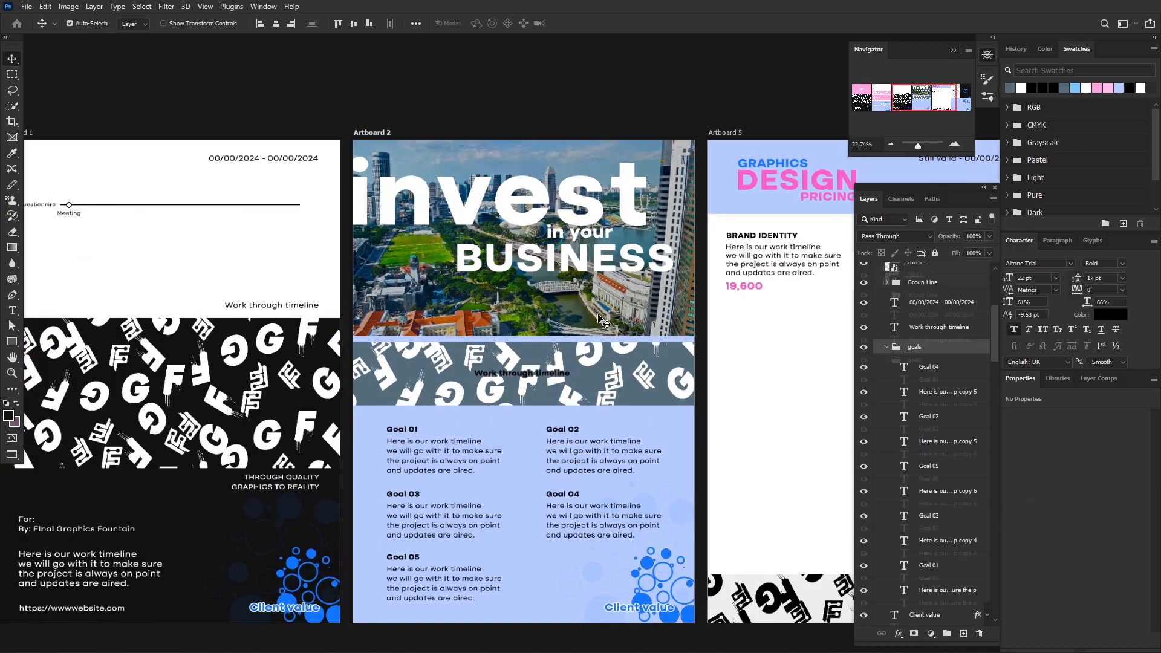
click(587, 284)
right_click(12, 184)
click(57, 183)
mouse_move(665, 314)
mouse_down()
mouse_move(368, 308)
mouse_move(704, 319)
mouse_up()
key(x)
alt+right_click(661, 310)
alt+click(663, 318)
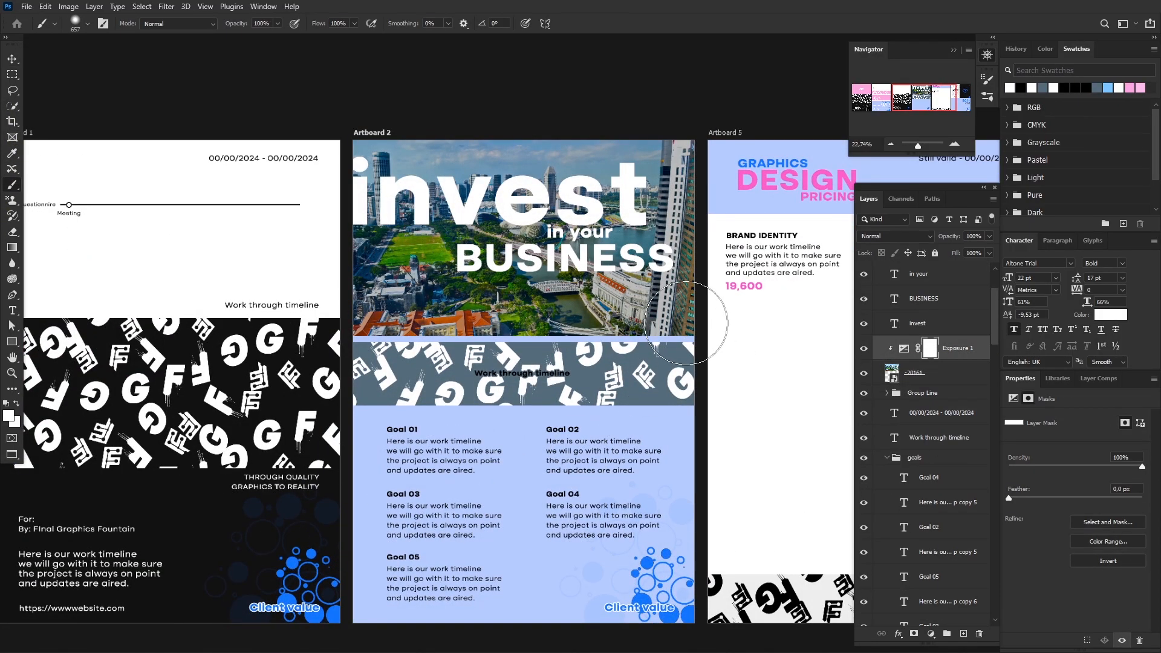
click(9, 416)
click(967, 571)
click(1119, 415)
drag(681, 329, 357, 339)
scroll(531, 481, up, 1)
scroll(529, 480, down, 5)
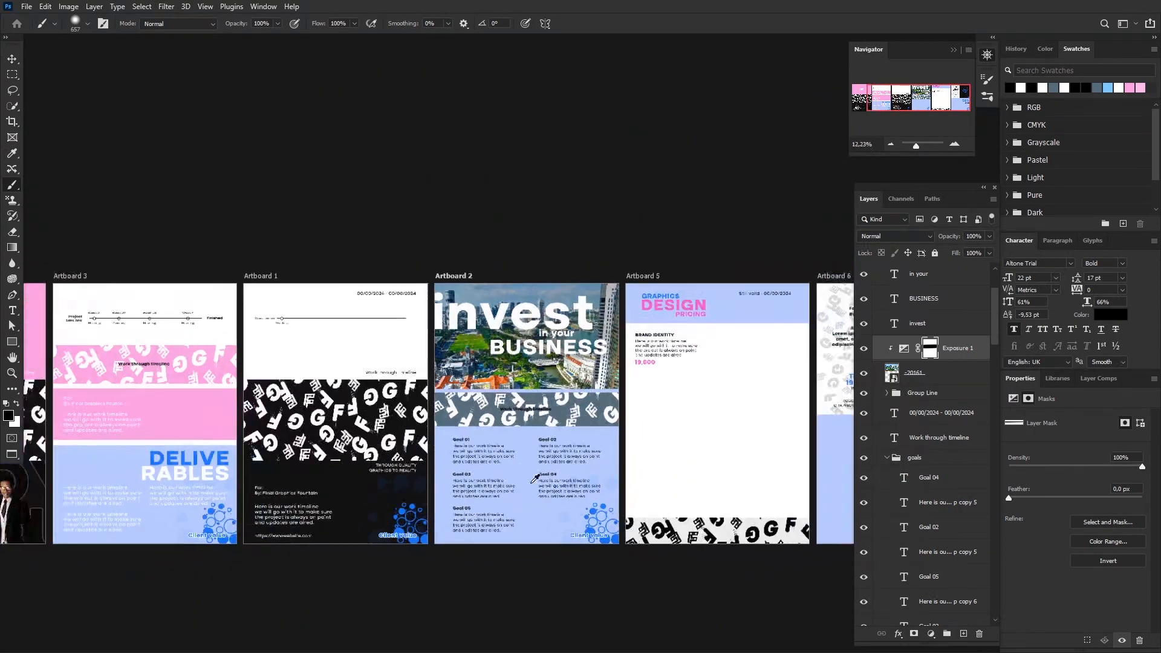
scroll(736, 526, left, 3)
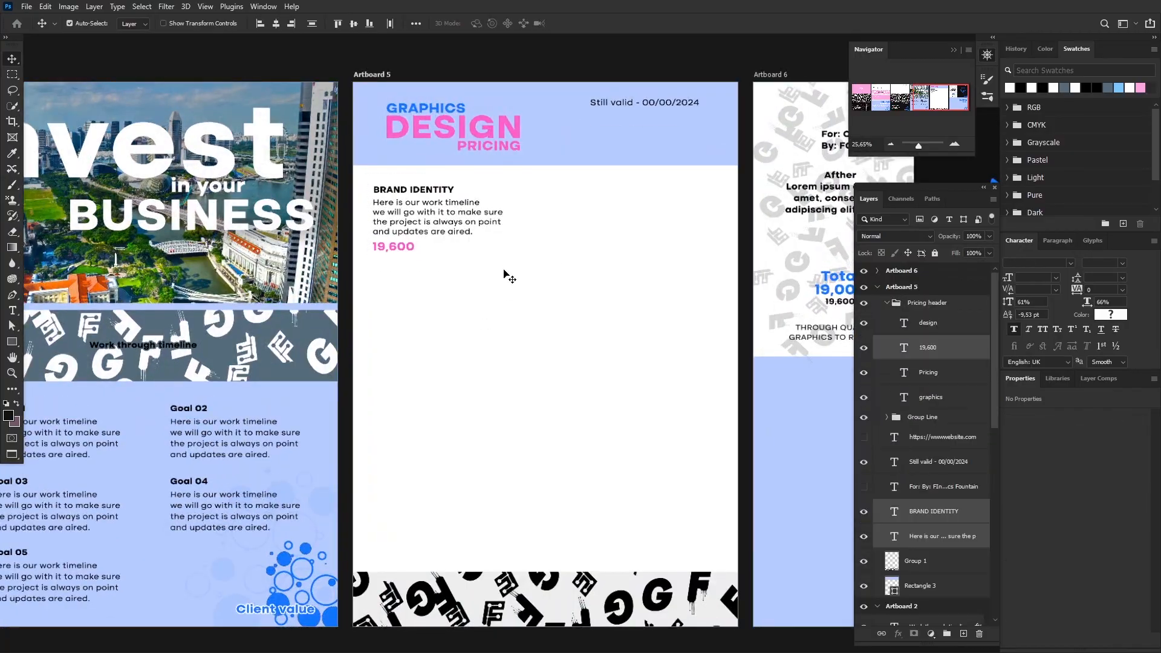
drag(363, 173, 498, 363)
shift+click(395, 213)
shift+click(399, 247)
key(ctrl+t)
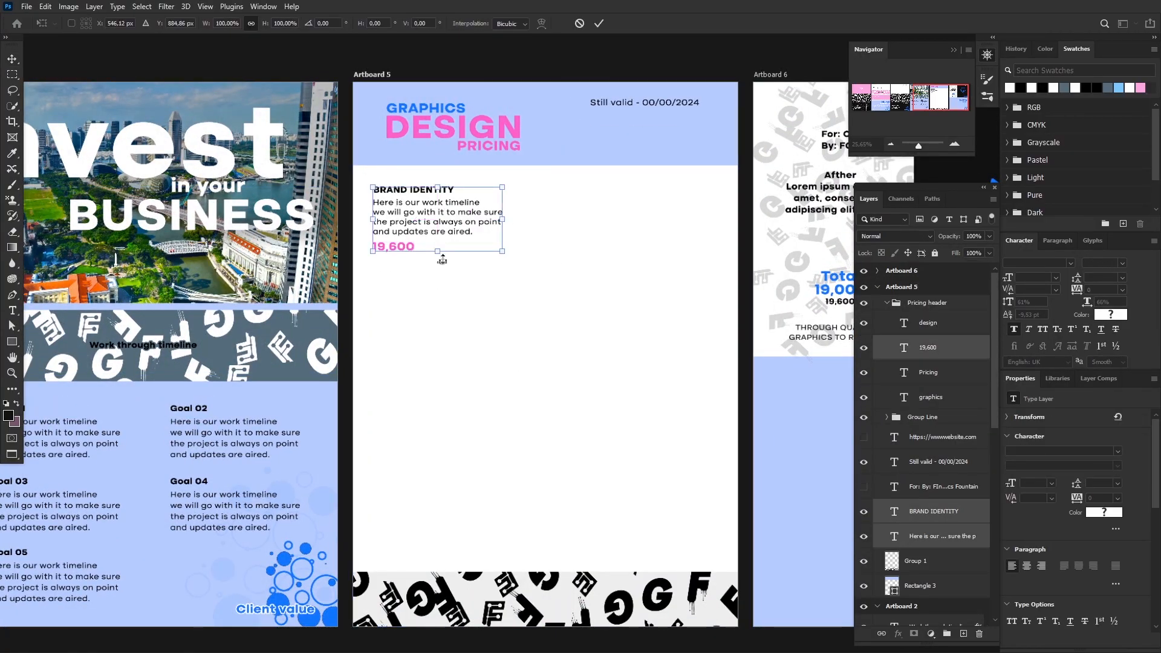
drag(504, 252, 496, 247)
click(581, 23)
Set the leading of the BRAND IDENTITY paragraph on Artboard 5 to 15 pt.
scroll(456, 316, down, 1)
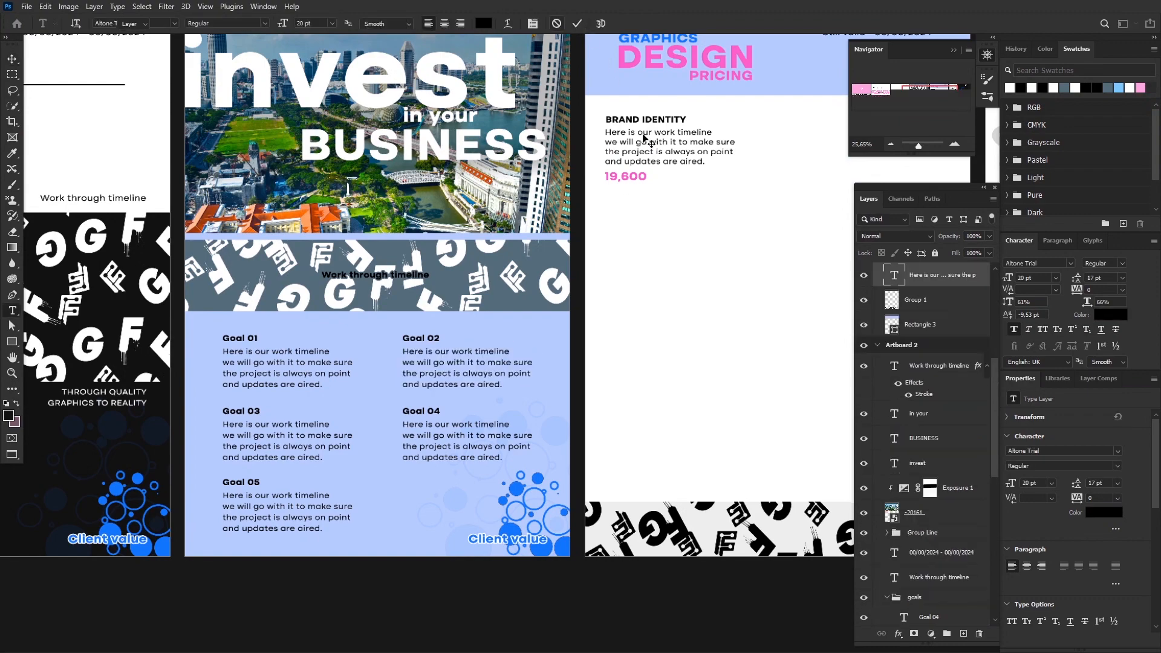
key(ctrl+a)
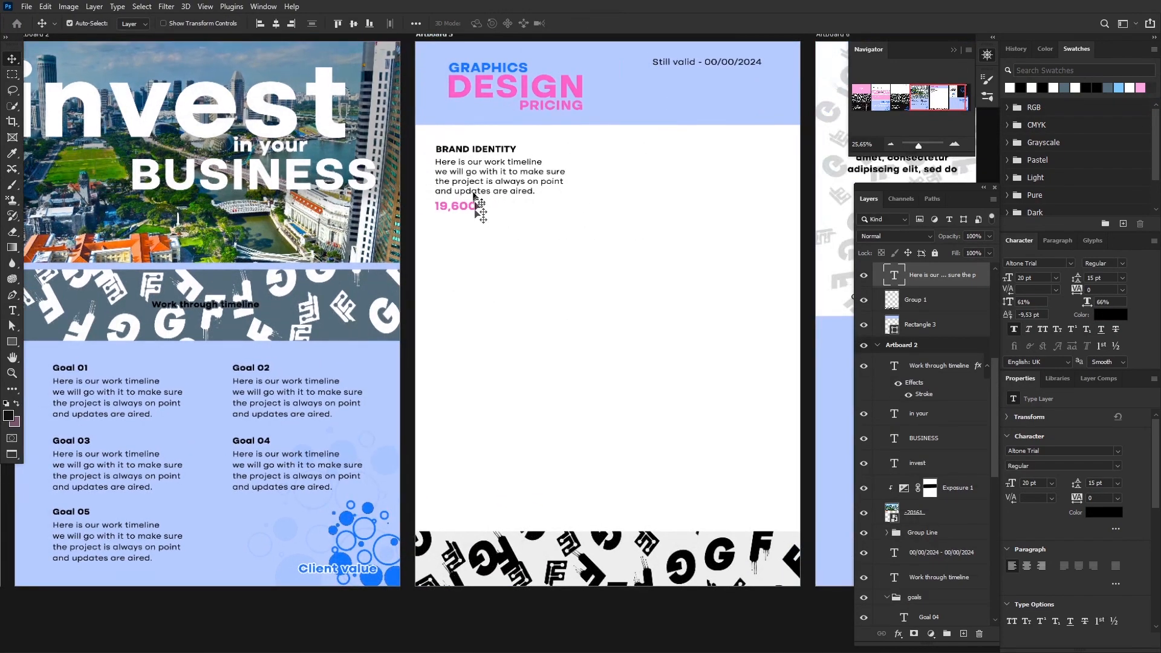
Draw a 25 px black circle beside the BRAND IDENTITY paragraph, copy it just below, and group both circles.
scroll(200, 506, up, 3)
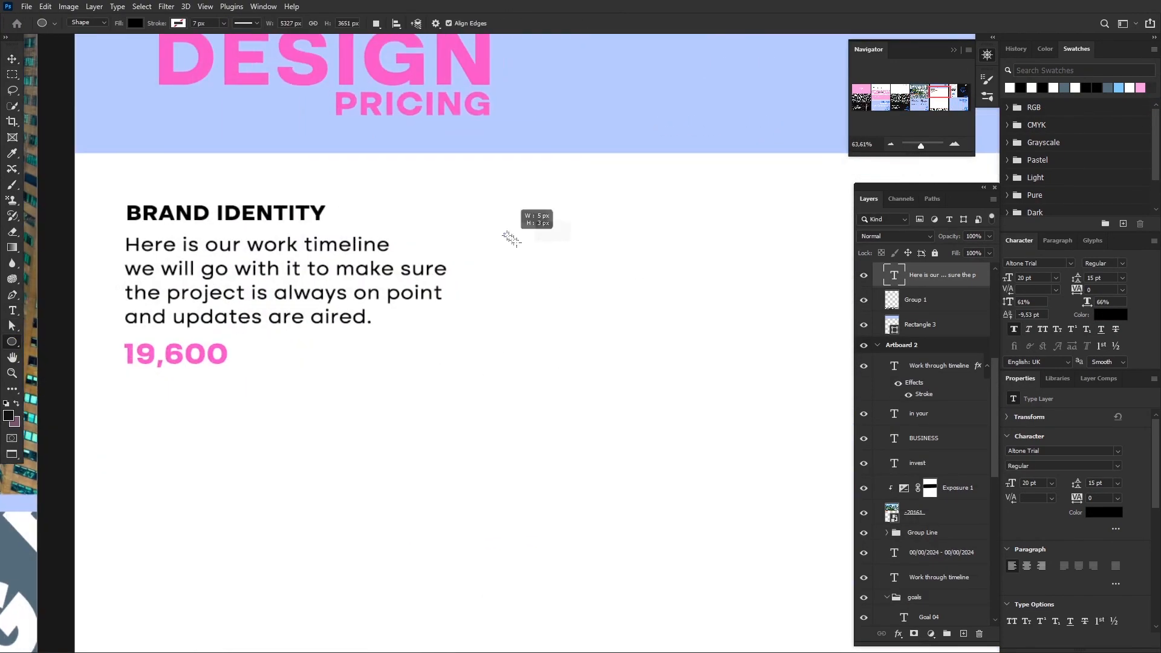
drag(503, 233, 508, 266)
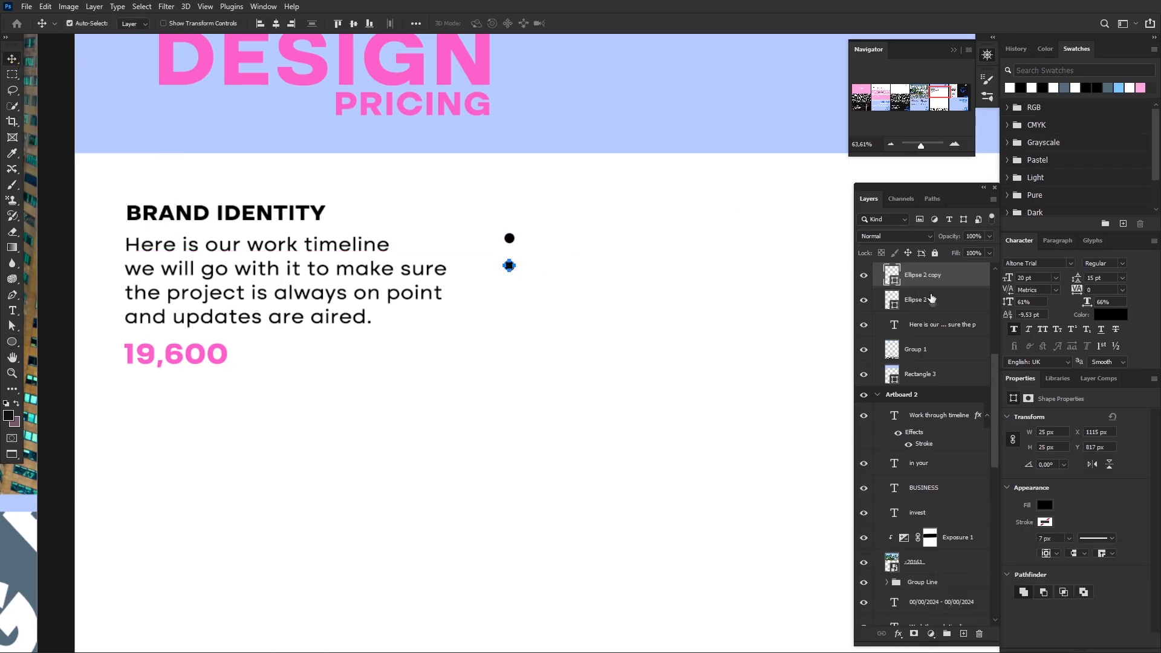
shift+click(933, 298)
key(ctrl+g)
Duplicate the circles to make four bullets and space them evenly alongside the paragraph's four lines.
click(887, 271)
click(933, 292)
shift+click(927, 312)
key(ctrl+j)
shift+click(936, 364)
click(312, 23)
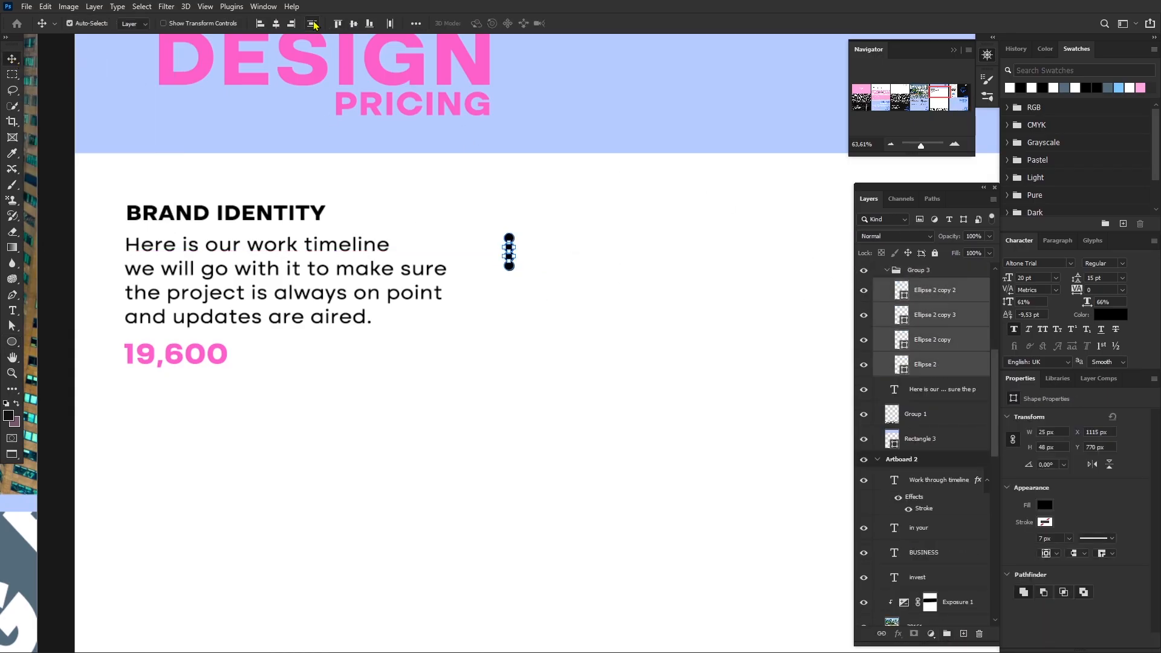
click(693, 257)
drag(510, 274, 511, 277)
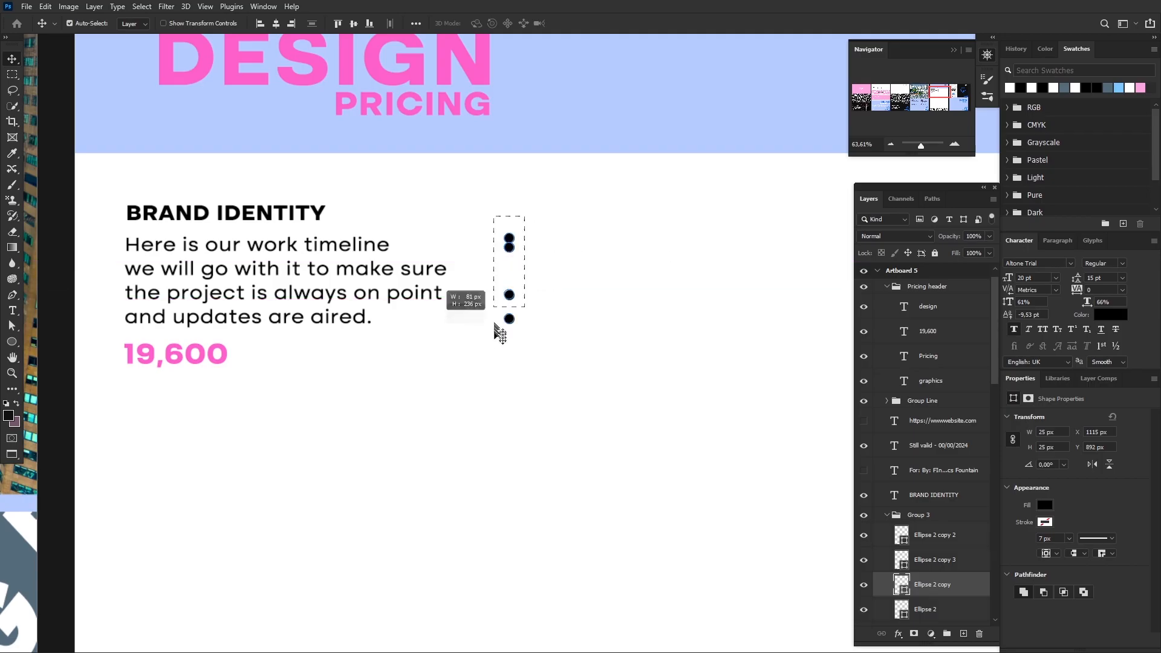
drag(494, 325, 494, 331)
click(312, 24)
Copy the BRAND IDENTITY paragraph to the other side of the bullets, aligned with the four dots.
scroll(499, 246, down, 5)
drag(291, 246, 486, 249)
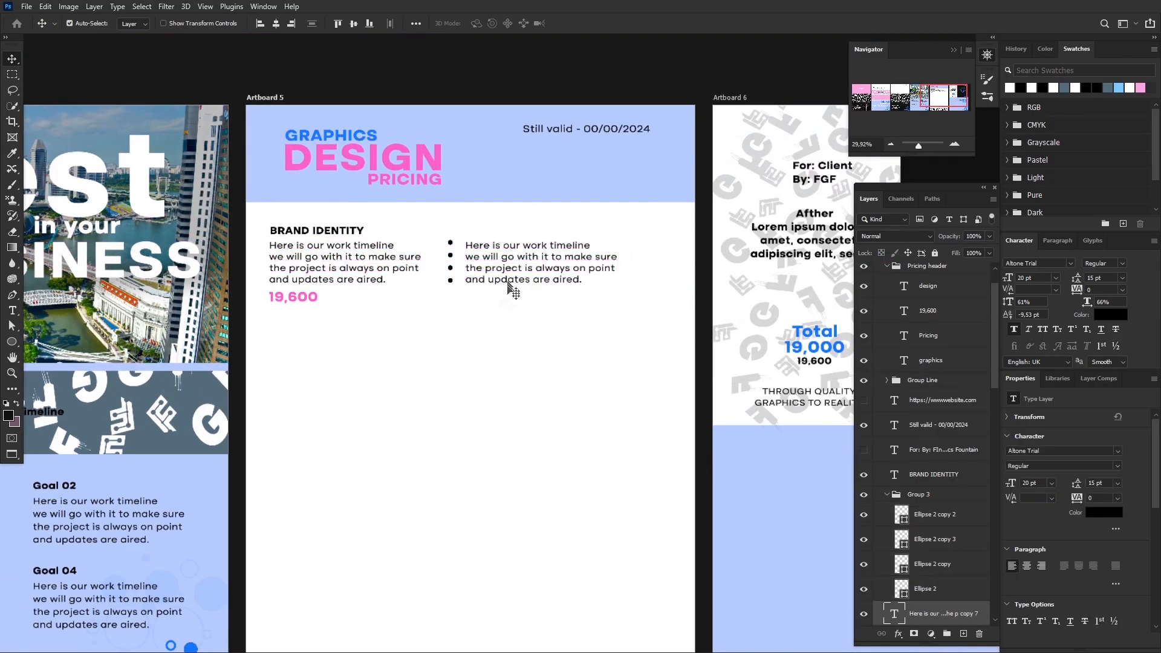
right_click(12, 342)
click(53, 342)
scroll(337, 264, down, 2)
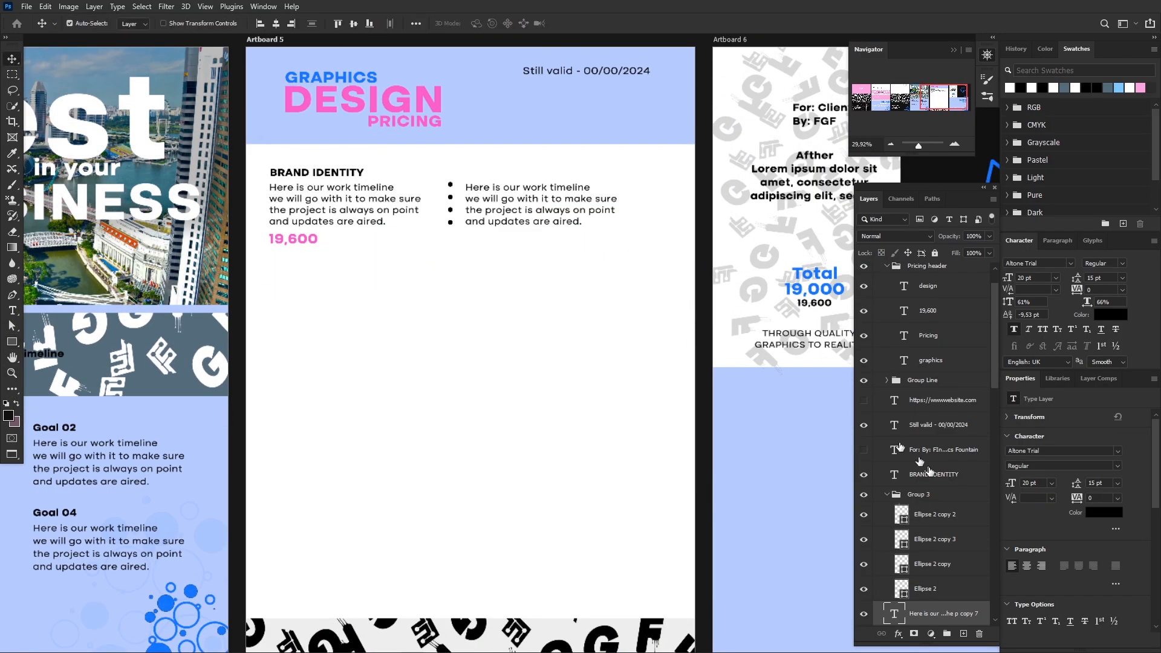
click(887, 494)
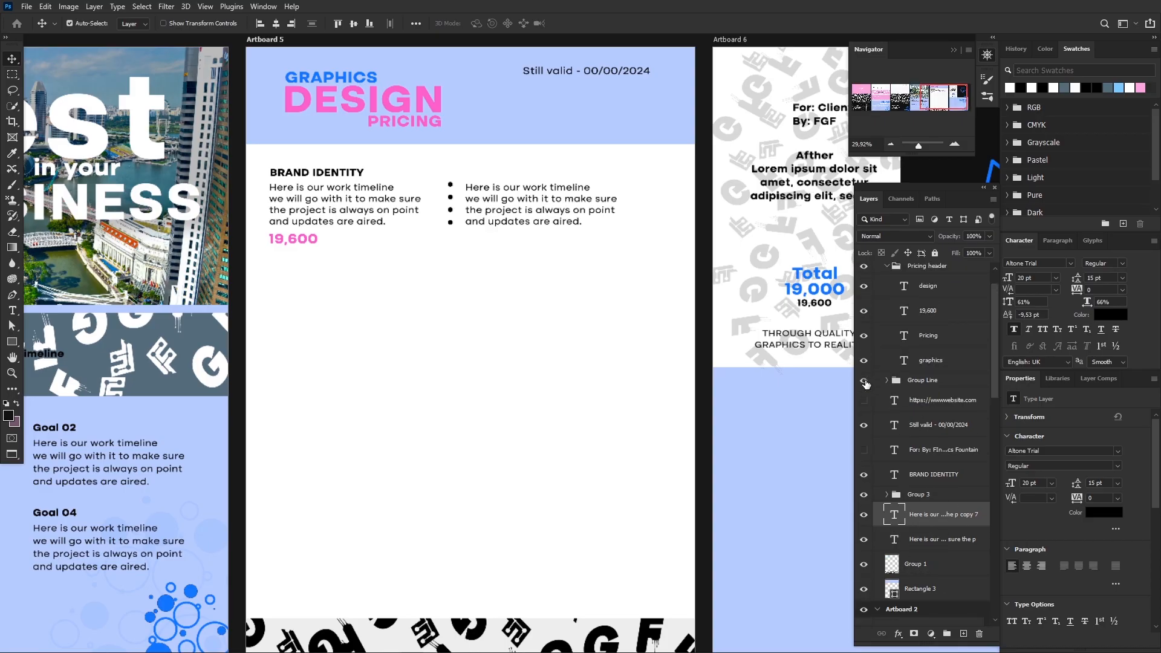
Try to group the BRAND IDENTITY heading, price, bullets and both paragraphs on Artboard 5.
drag(267, 263, 547, 171)
key(ctrl+g)
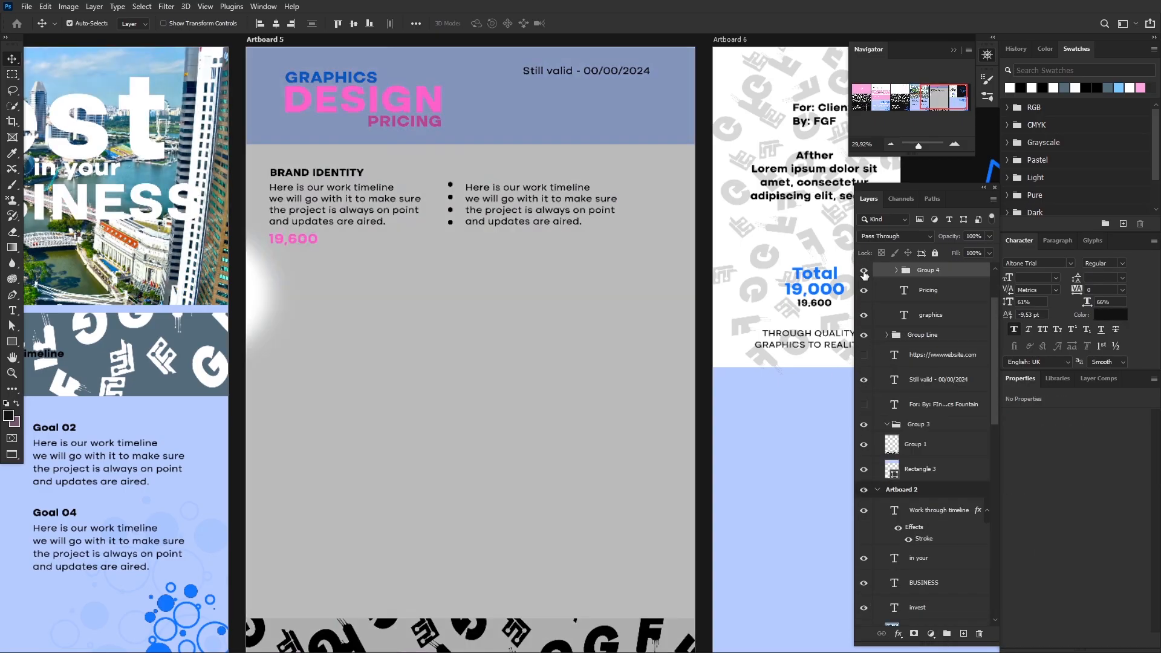
click(864, 271)
key(ctrl+z)
key(ctrl+z)
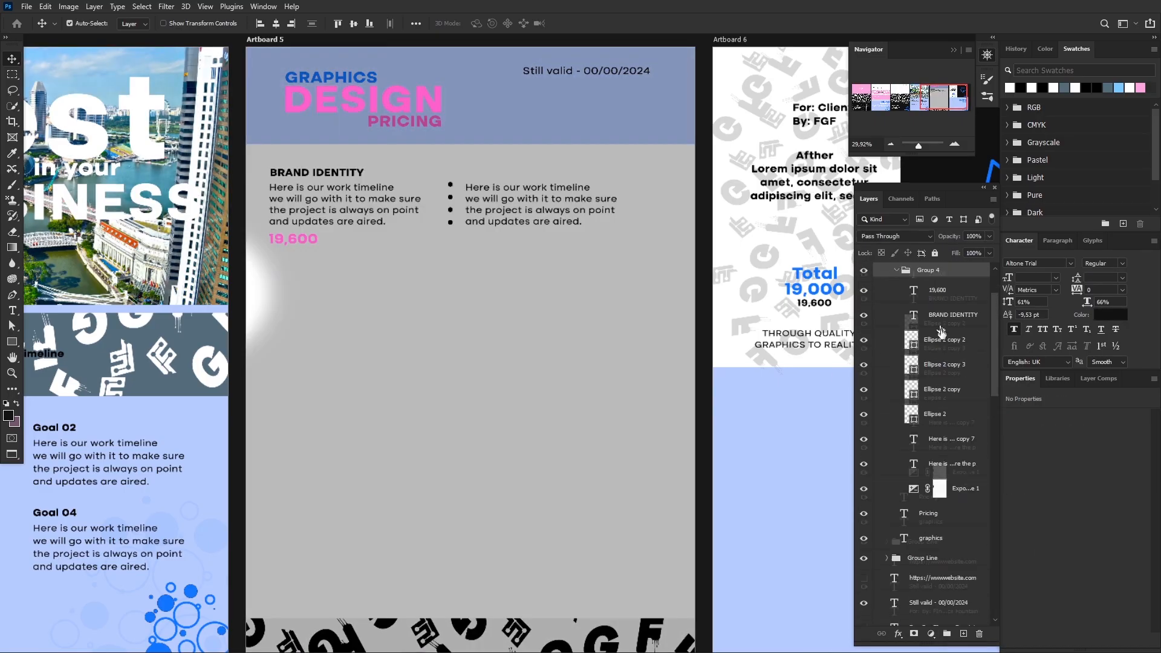
Exclude the Exposure adjustment from the selection, group the BRAND IDENTITY block's elements, and check the group by toggling its visibility.
scroll(919, 435, down, 4)
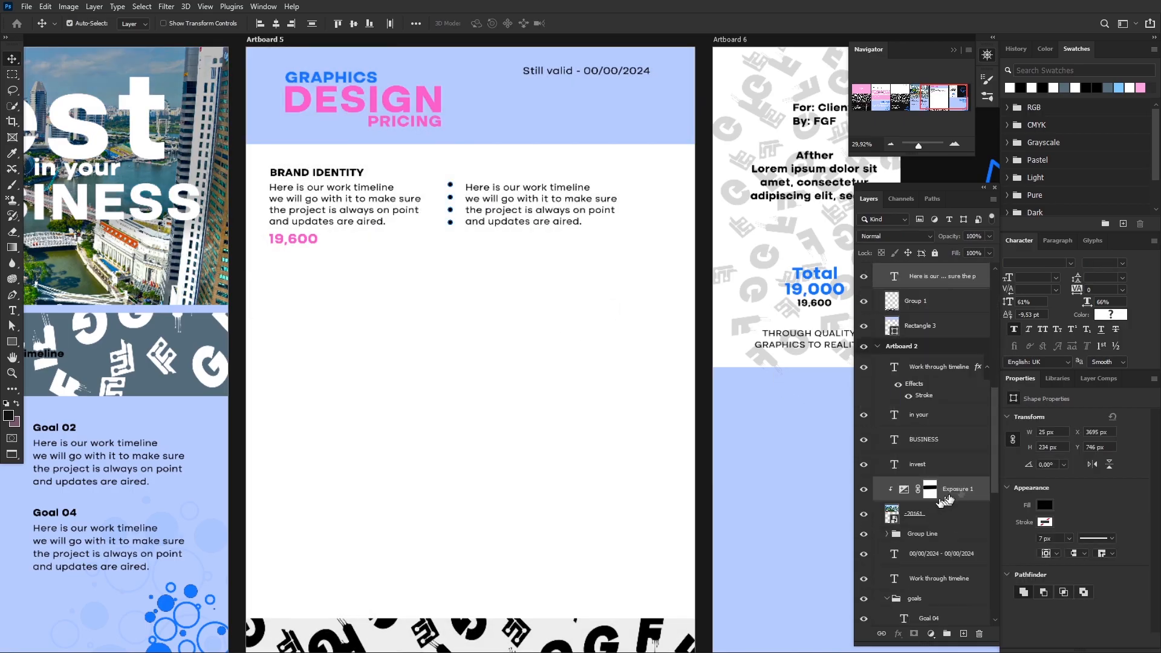
key(ctrl+g)
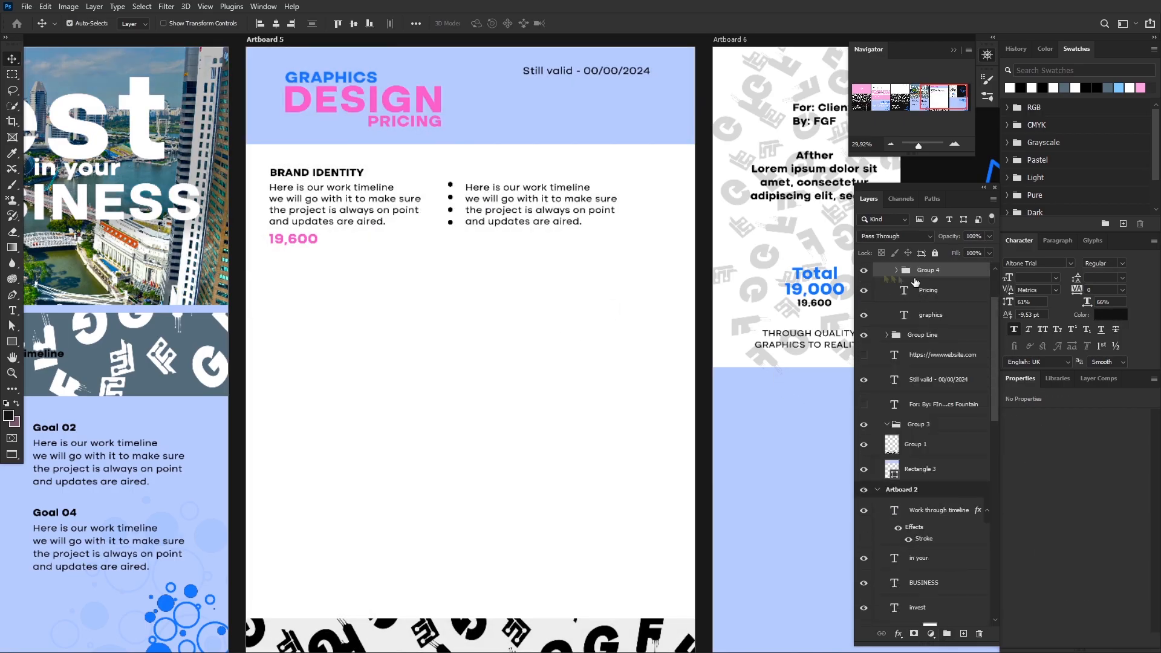
click(864, 270)
click(864, 270)
Duplicate the grouped BRAND IDENTITY block three times down Artboard 5 to make four pricing blocks.
drag(354, 292, 342, 413)
key(ctrl+z)
scroll(375, 401, down, 1)
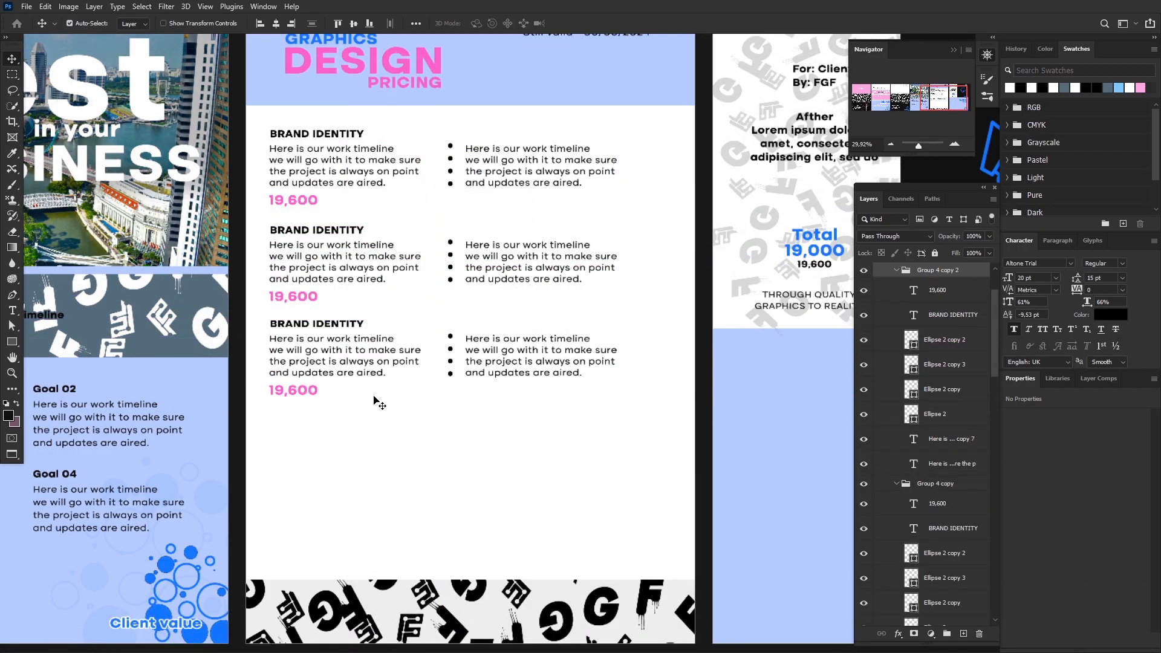
drag(331, 367, 365, 458)
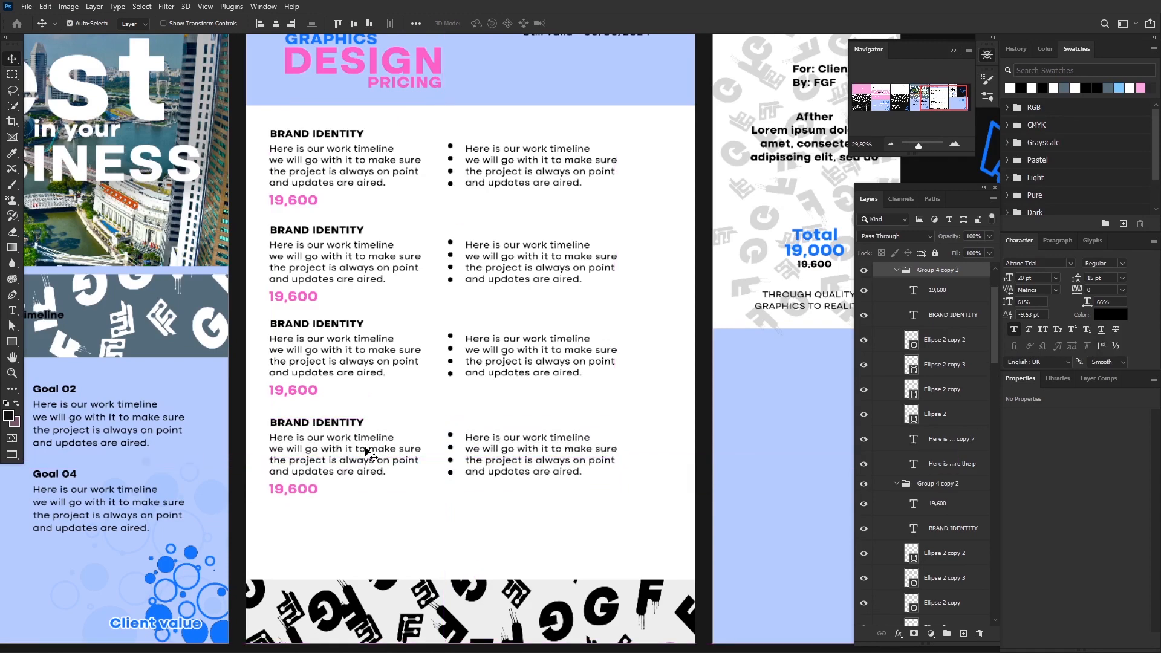
Copy a service paragraph down to the footer pattern and place its layer above the Pricing header group.
scroll(366, 449, down, 1)
click(364, 448)
scroll(968, 430, up, 3)
scroll(951, 478, down, 4)
drag(948, 451, 930, 299)
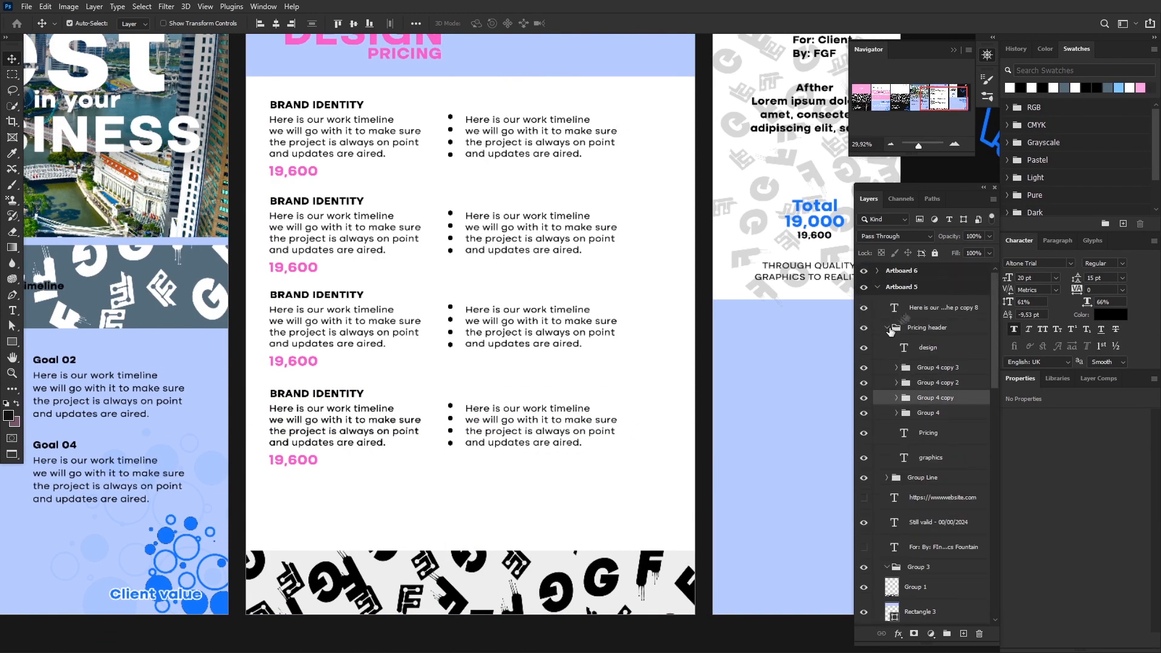
Centre-align the copied paragraph's text and move it off the footer pattern to below the last pricing block.
double_click(481, 589)
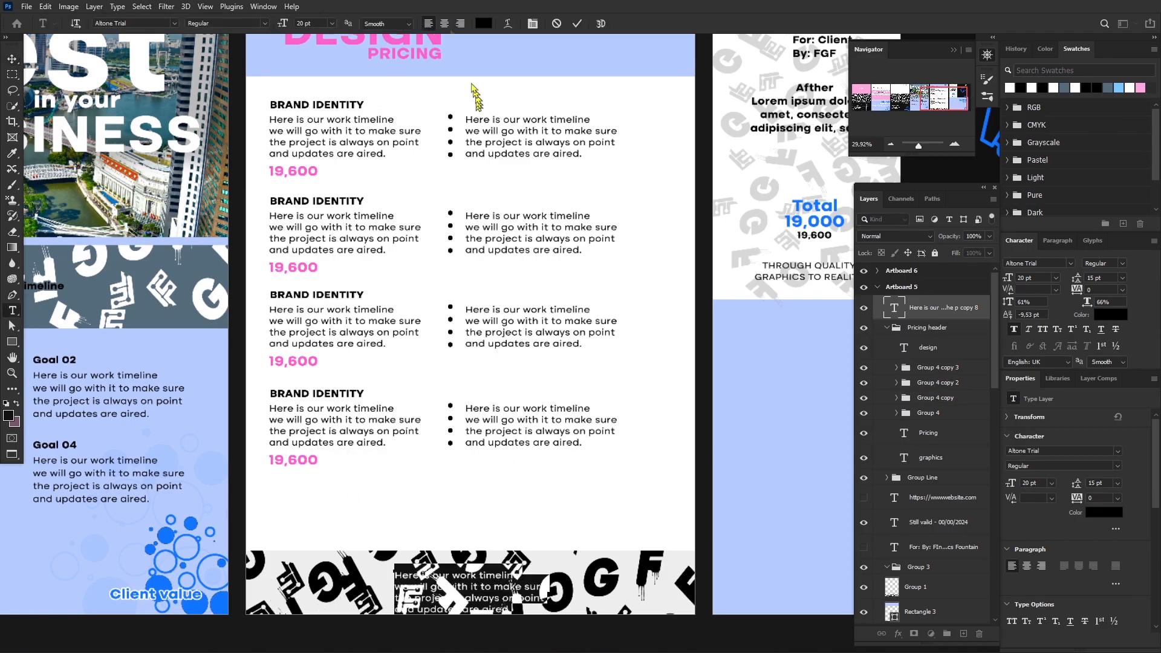
key(ctrl+shift+c)
click(577, 24)
key(v)
drag(406, 590, 479, 511)
Join the second and third lines of the closing paragraph so it runs over three lines.
click(12, 310)
click(543, 508)
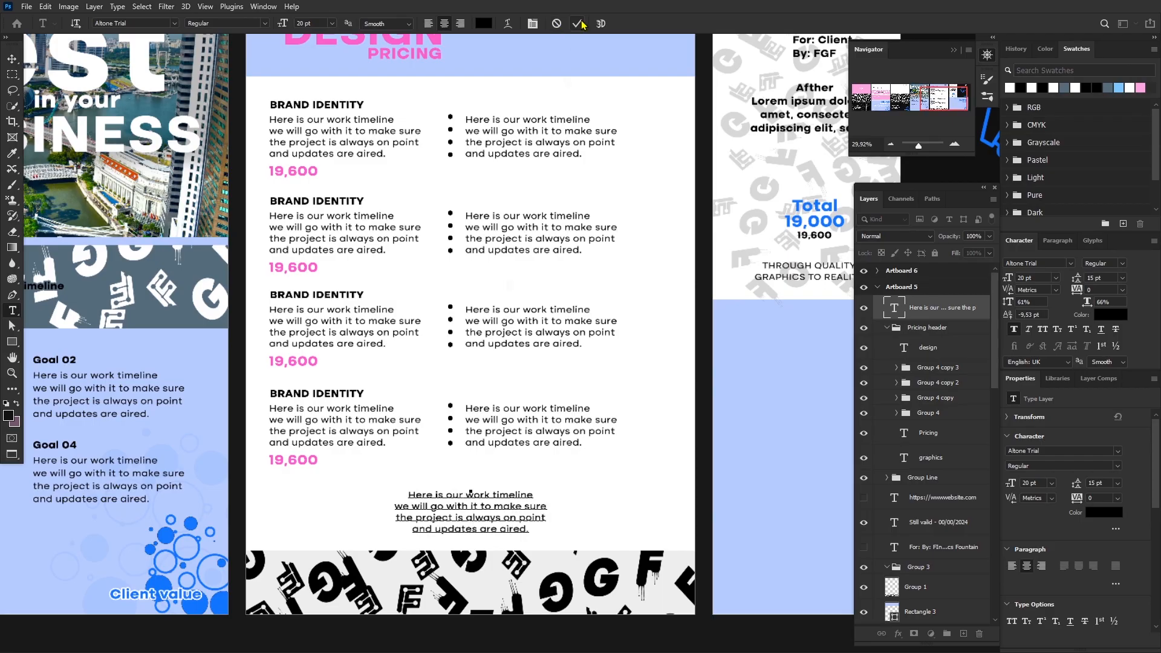
drag(409, 495, 546, 504)
key(BackSpace)
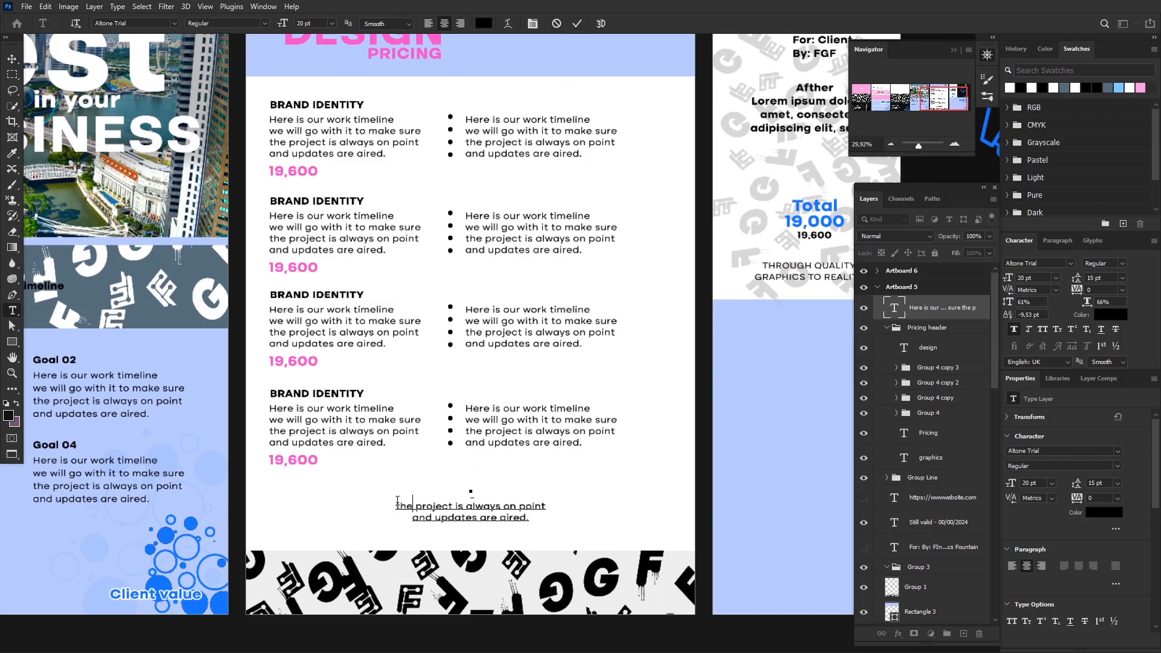
key(ctrl+v)
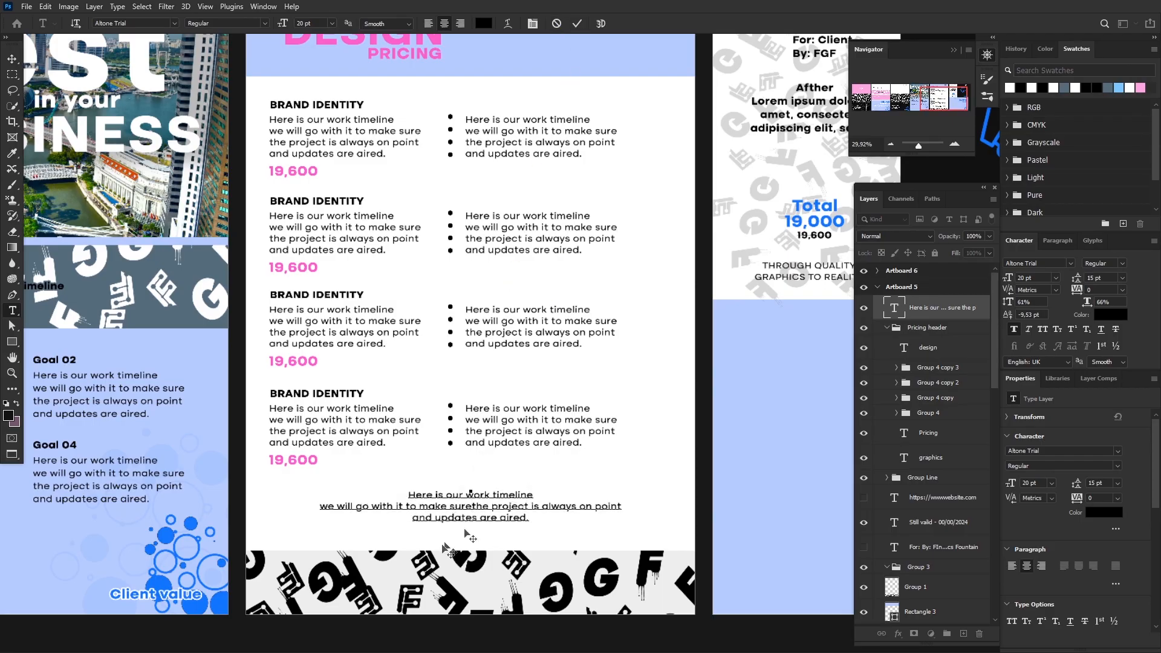
key(ctrl+Return)
Draw a 2278 x 461 px rectangle over the first BRAND IDENTITY block, creating it inside that block's group.
scroll(485, 510, up, 3)
scroll(469, 502, down, 8)
key(v)
click(12, 342)
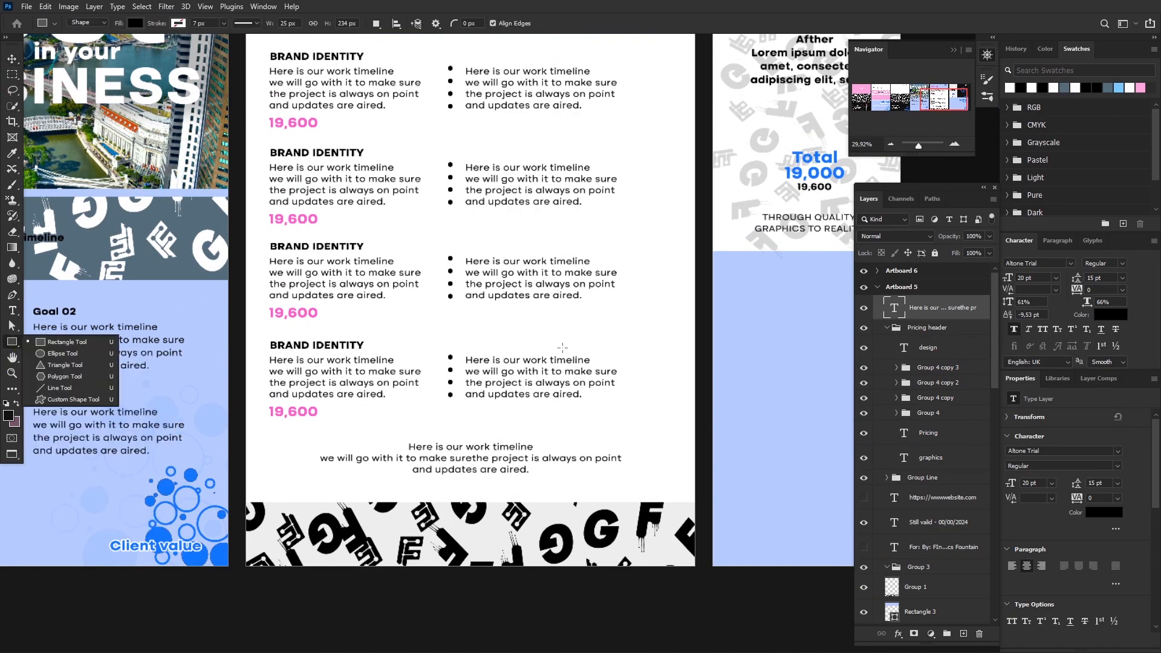
click(865, 368)
click(865, 368)
scroll(357, 372, down, 3)
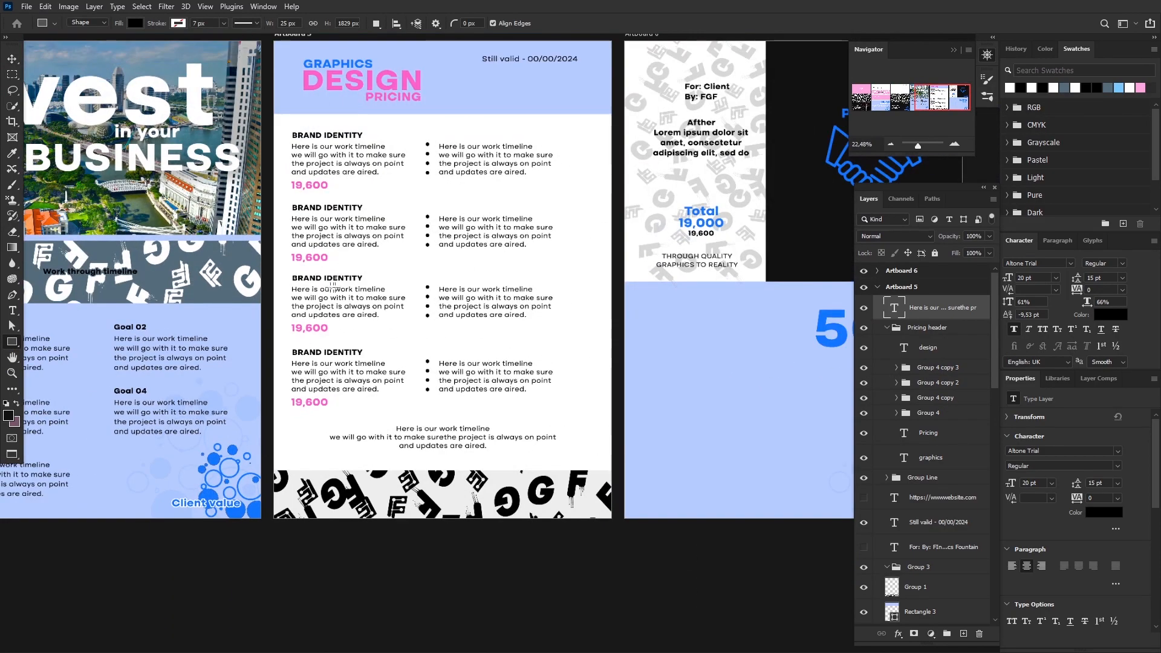
click(897, 413)
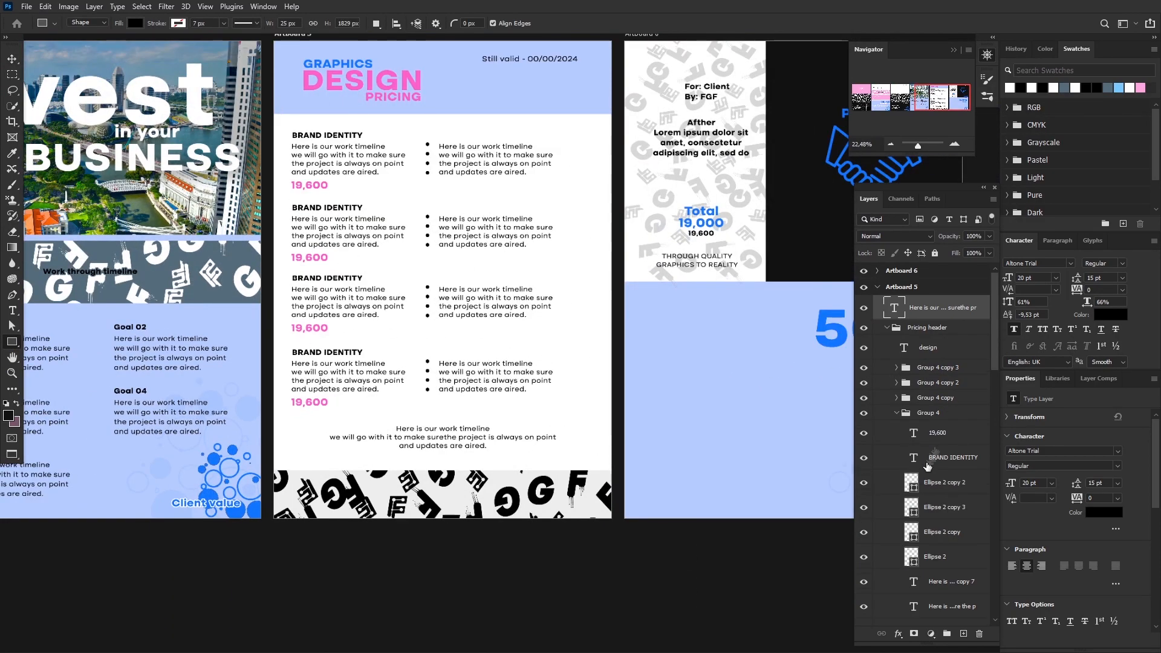
click(935, 557)
click(935, 581)
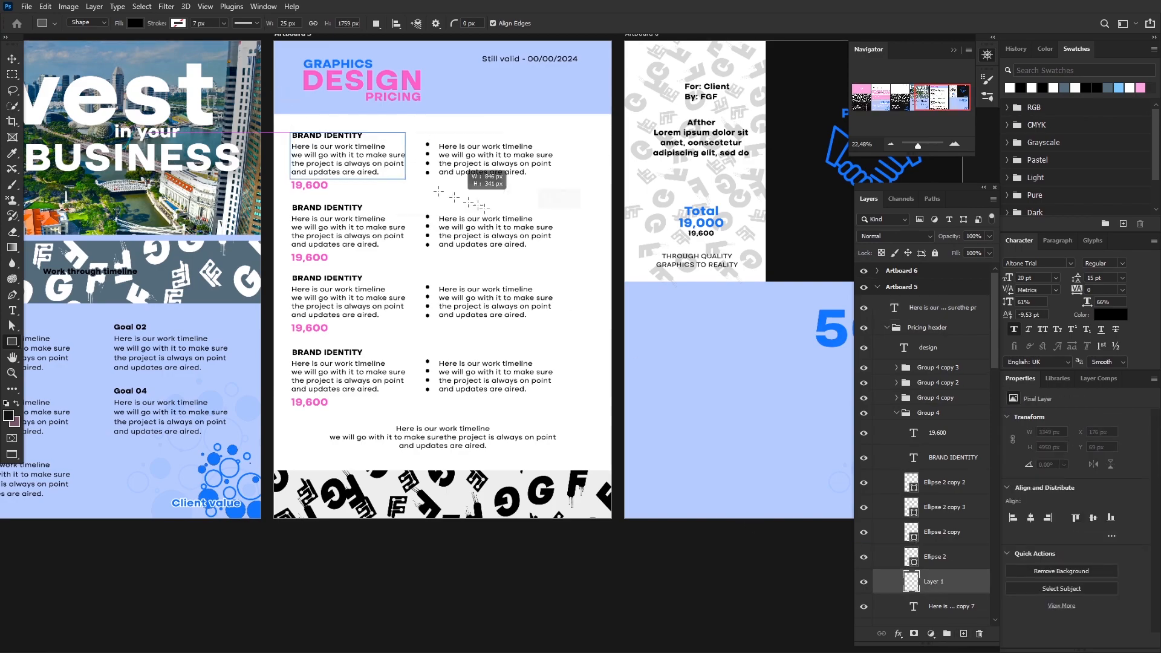
drag(469, 202, 600, 195)
Round the rectangle's corners slightly, to a radius of 14 px.
scroll(565, 161, up, 11)
drag(647, 97, 642, 107)
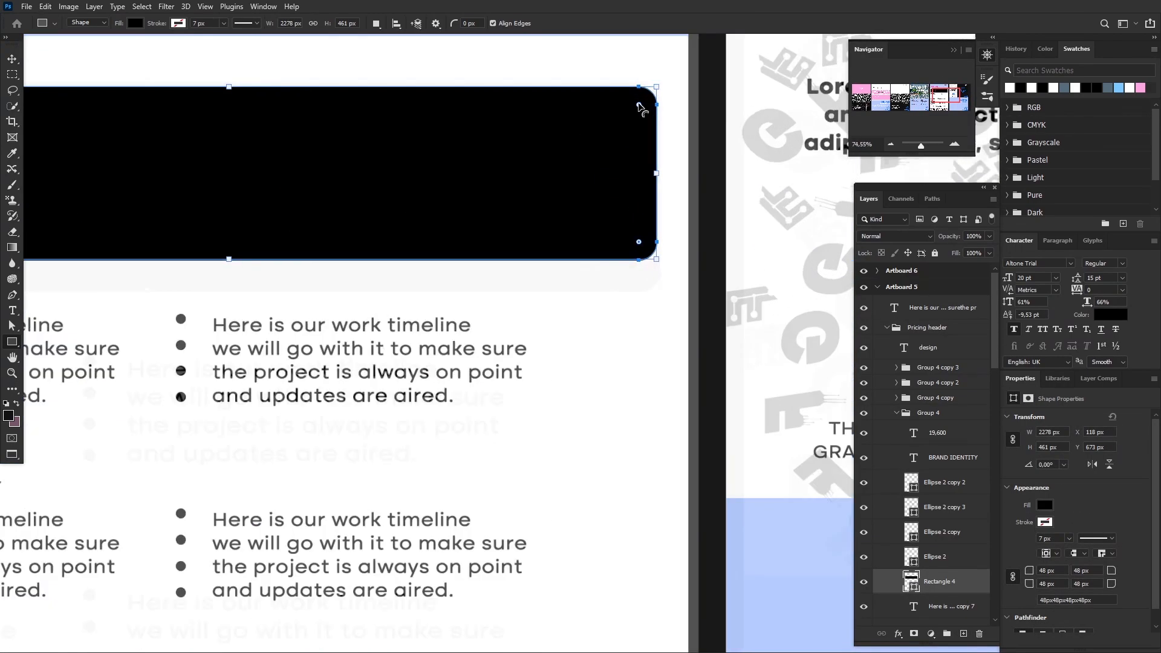
scroll(642, 108, up, 2)
scroll(640, 188, up, 7)
drag(639, 179, 670, 155)
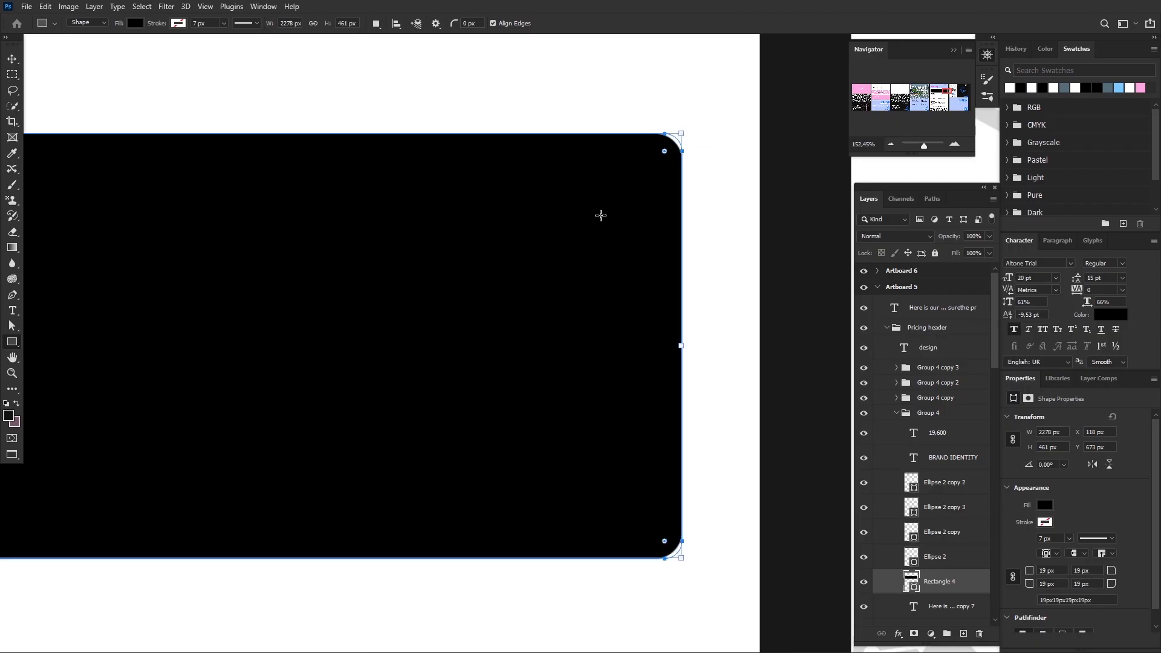
Fill the rectangle with light blue and move its layer out of the group, below the graphics text layer.
click(135, 23)
click(170, 88)
scroll(388, 218, down, 10)
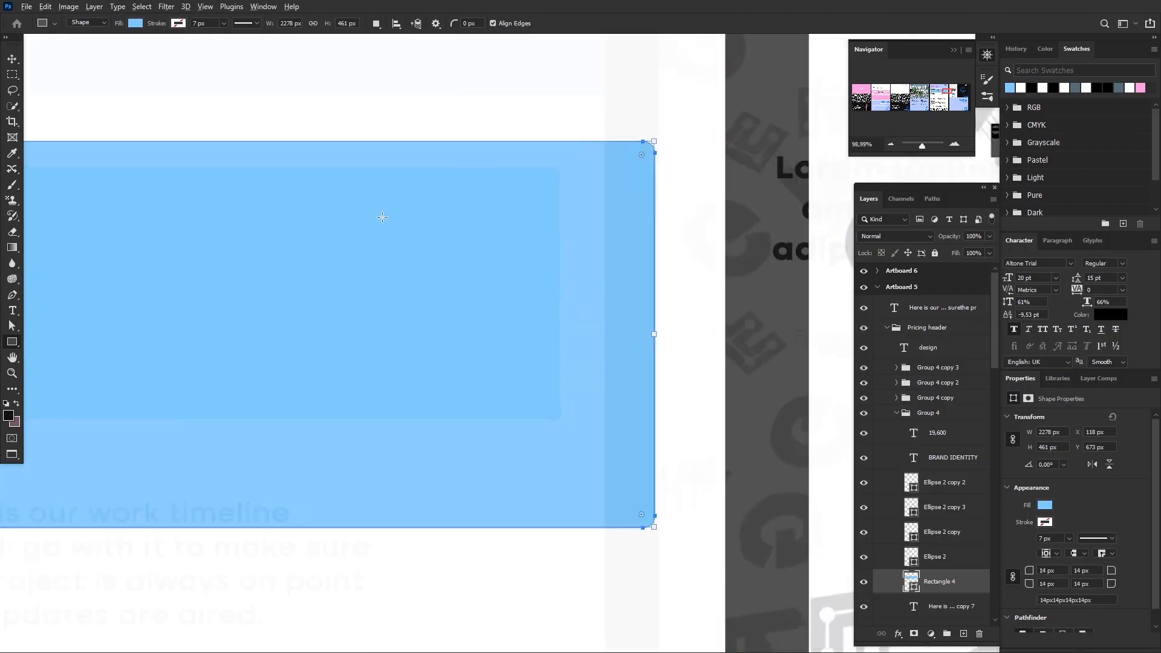
scroll(944, 522, down, 3)
drag(938, 387, 942, 492)
scroll(948, 406, up, 1)
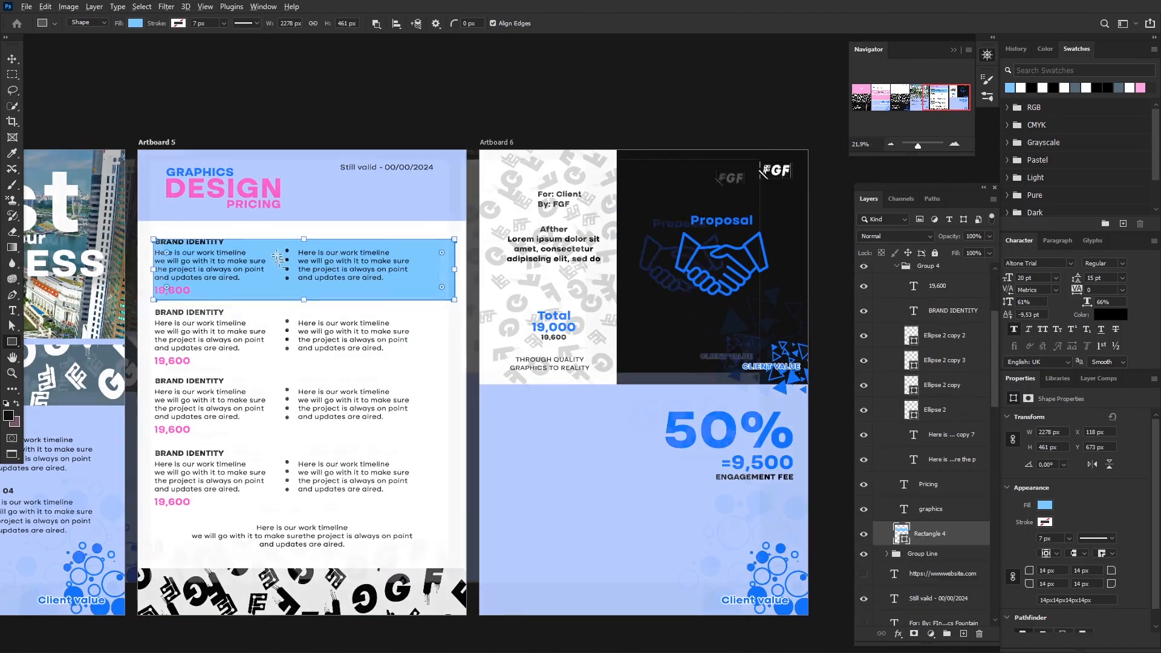
Centre the blue rectangle horizontally on the artboard and nudge it up to Y 658 px.
scroll(107, 243, up, 5)
key(v)
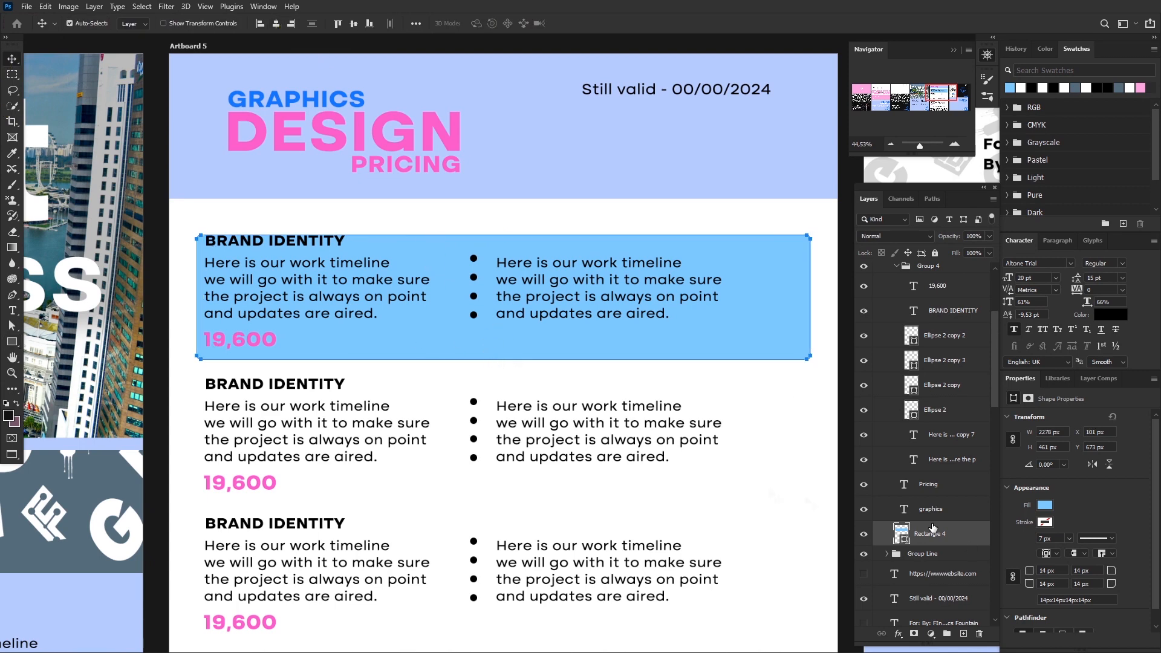
key(Up)
key(Up)
key(Up)
key(Up)
key(Up)
key(Up)
key(Up)
key(Up)
key(Up)
key(Up)
key(Up)
key(Up)
key(Up)
key(Up)
key(Up)
Extend the rectangle's lower edge to a height of 518 px, then nudge it up to Y 625 px around the first block.
click(12, 342)
drag(502, 355, 504, 369)
key(v)
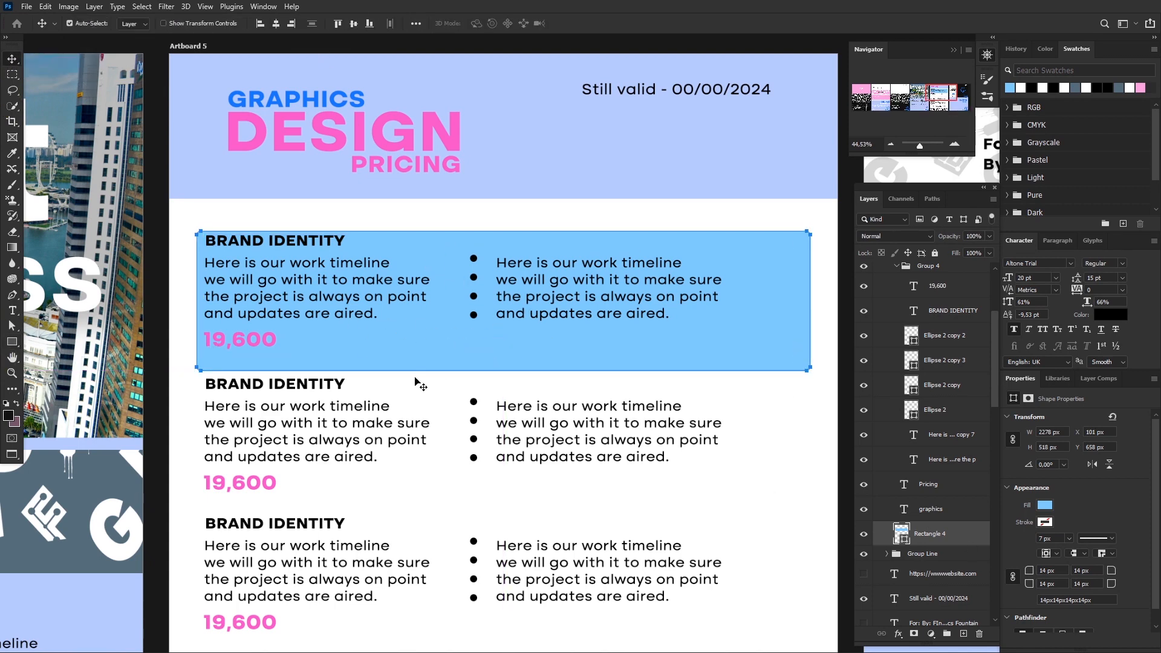
key(shift+Up)
key(shift+Up)
key(shift+Up)
key(Up)
key(Up)
click(864, 535)
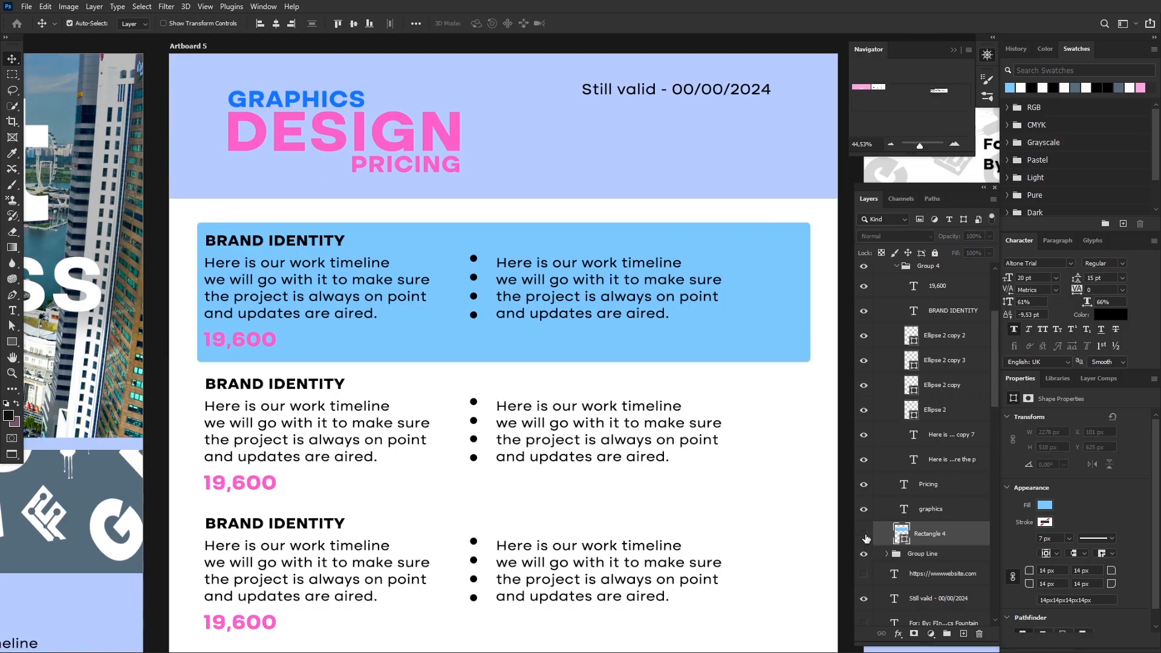
click(864, 535)
Move the rectangle layer directly beneath the block groups and centre all four pricing blocks horizontally on the artboard.
scroll(489, 264, down, 5)
scroll(478, 320, up, 2)
scroll(907, 375, up, 3)
click(896, 348)
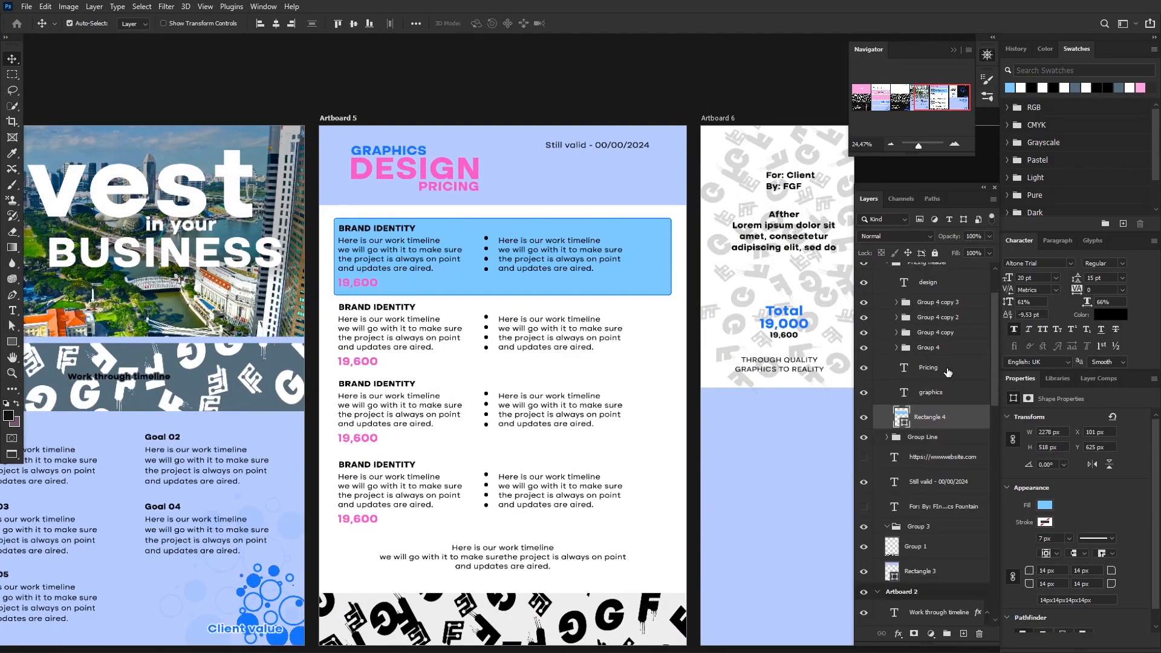
drag(921, 417, 925, 358)
click(928, 348)
shift+click(942, 303)
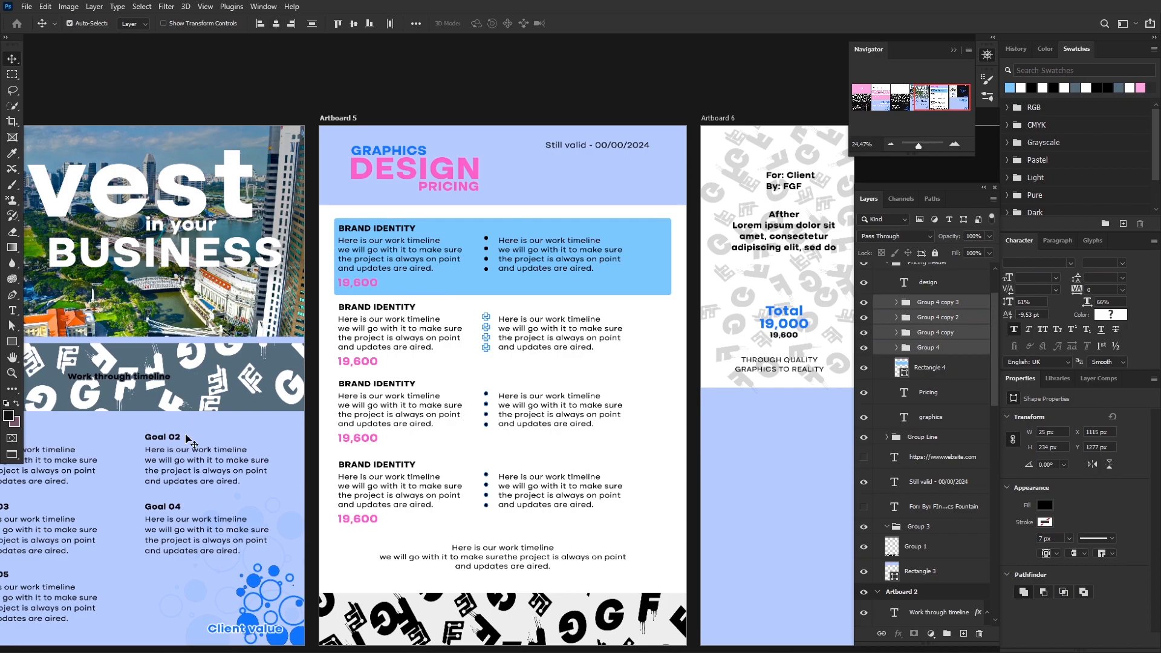
click(276, 24)
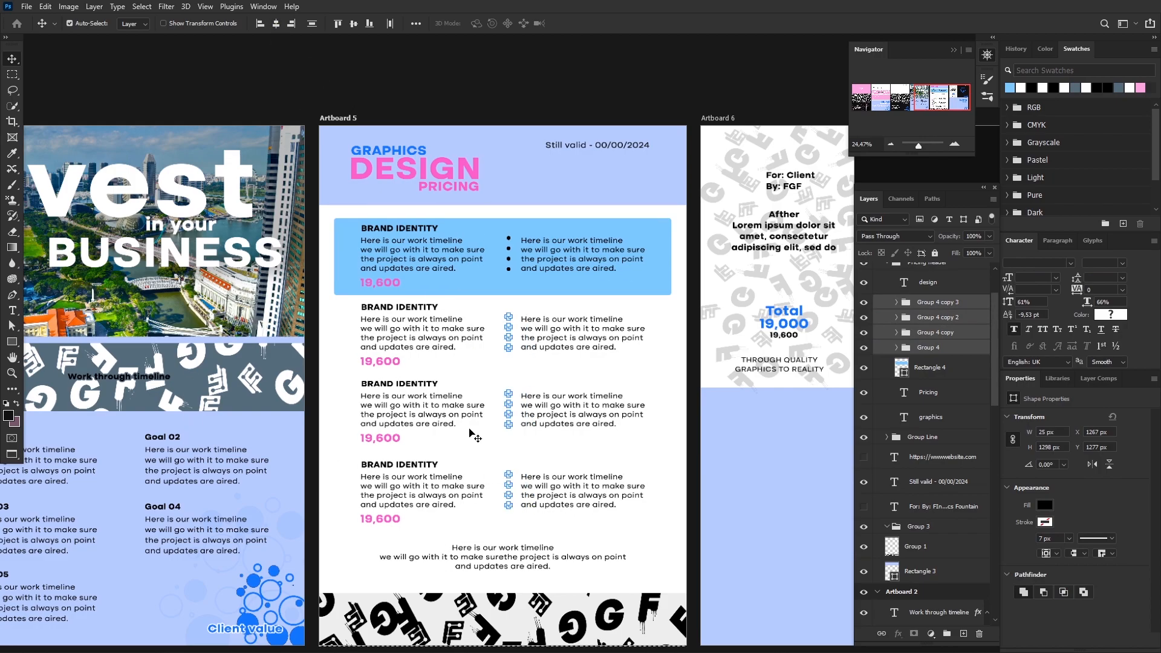
Change the rectangle's fill to the lavender blue sampled from the Artboard 5 header.
scroll(603, 281, up, 2)
click(606, 285)
key(u)
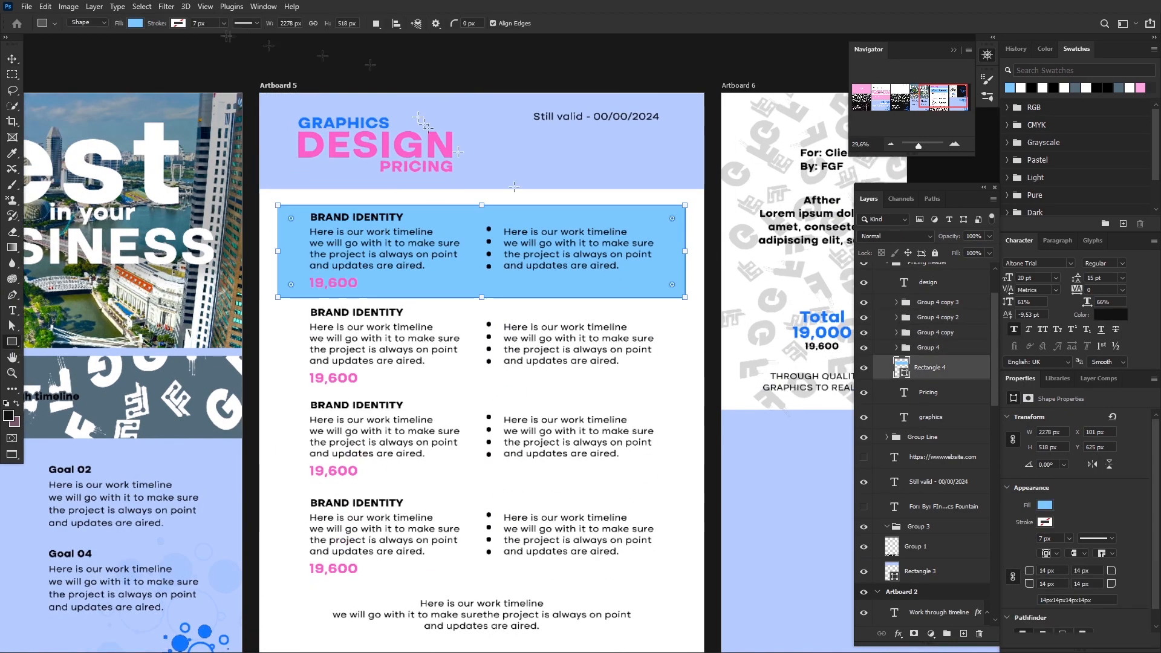
click(136, 23)
click(210, 47)
click(589, 161)
click(1115, 415)
scroll(454, 394, down, 2)
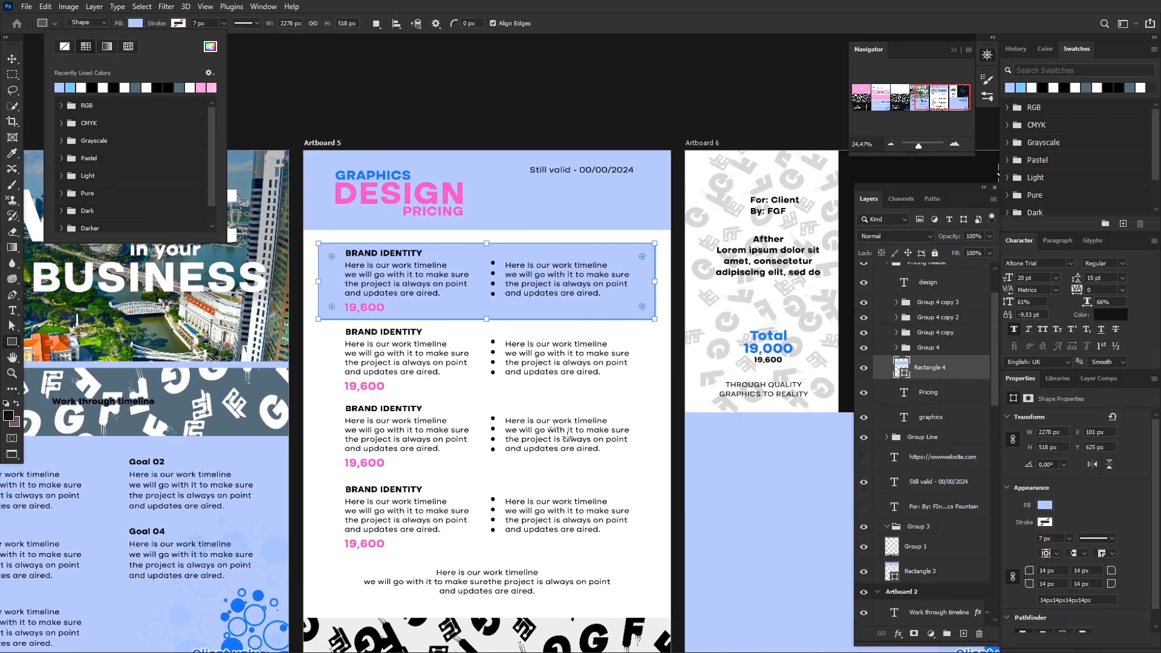
Remove the rectangle's fill and give it a 3 px lavender-blue outline instead.
key(v)
click(754, 446)
scroll(454, 327, up, 2)
scroll(452, 325, down, 1)
scroll(453, 323, down, 1)
click(634, 244)
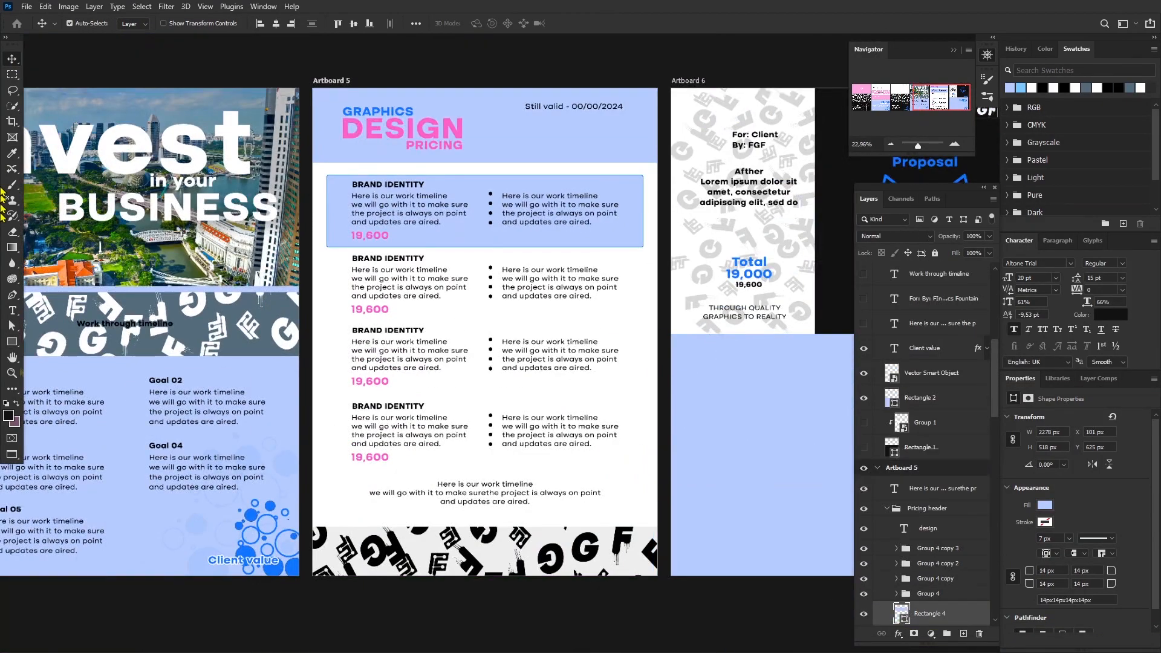
key(u)
click(135, 23)
click(108, 46)
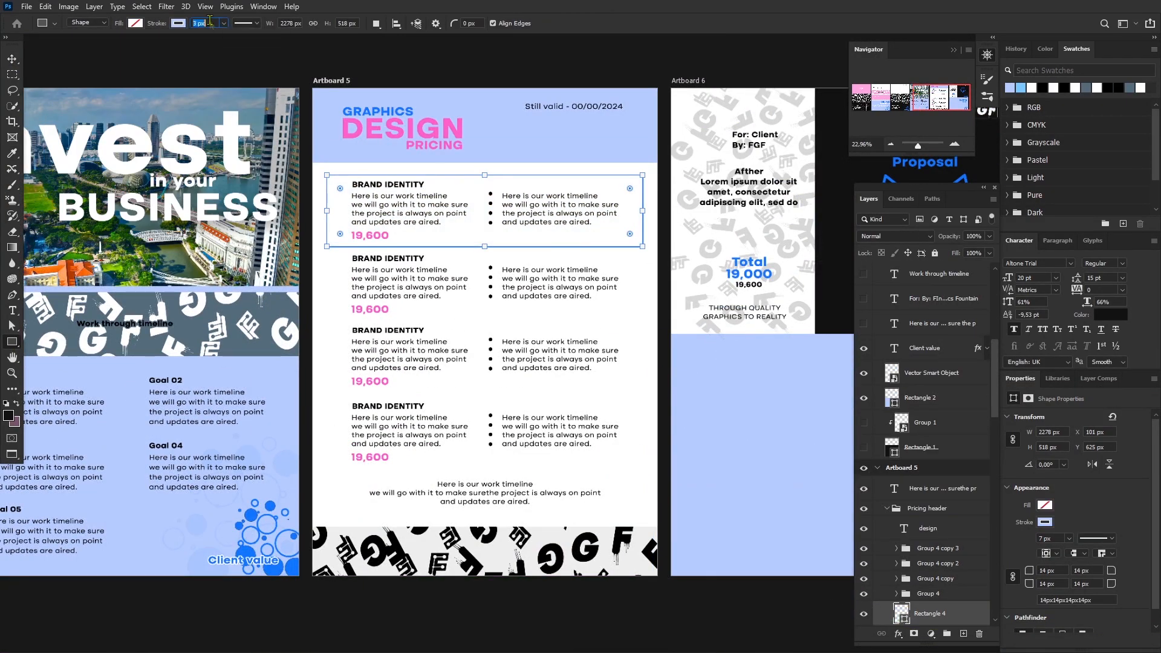
click(936, 399)
click(931, 376)
scroll(591, 223, up, 2)
scroll(589, 224, down, 2)
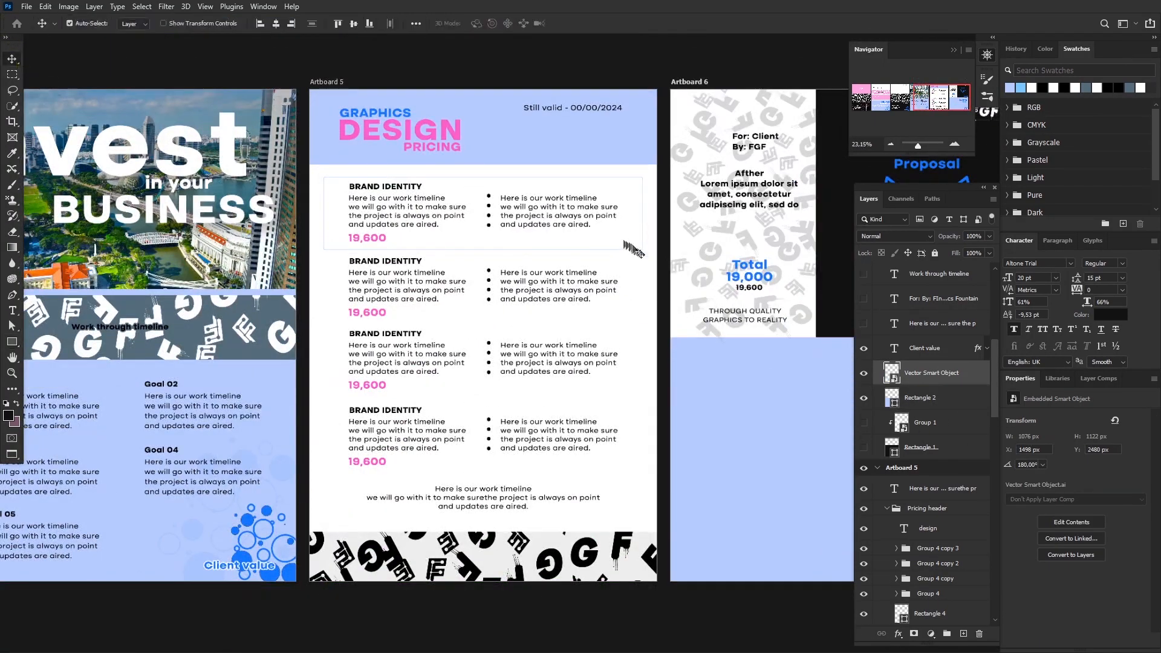
Thicken the outline around the first pricing block to 5 px and recolour it light blue.
ctrl+click(635, 249)
click(12, 58)
click(602, 245)
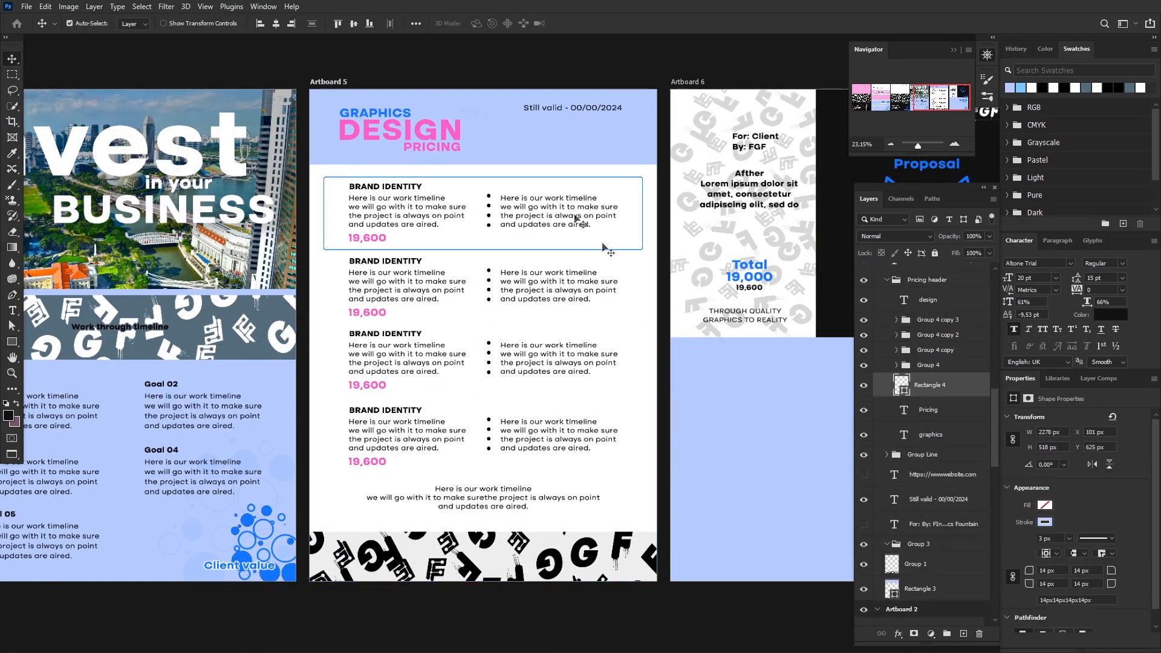
key(u)
click(216, 25)
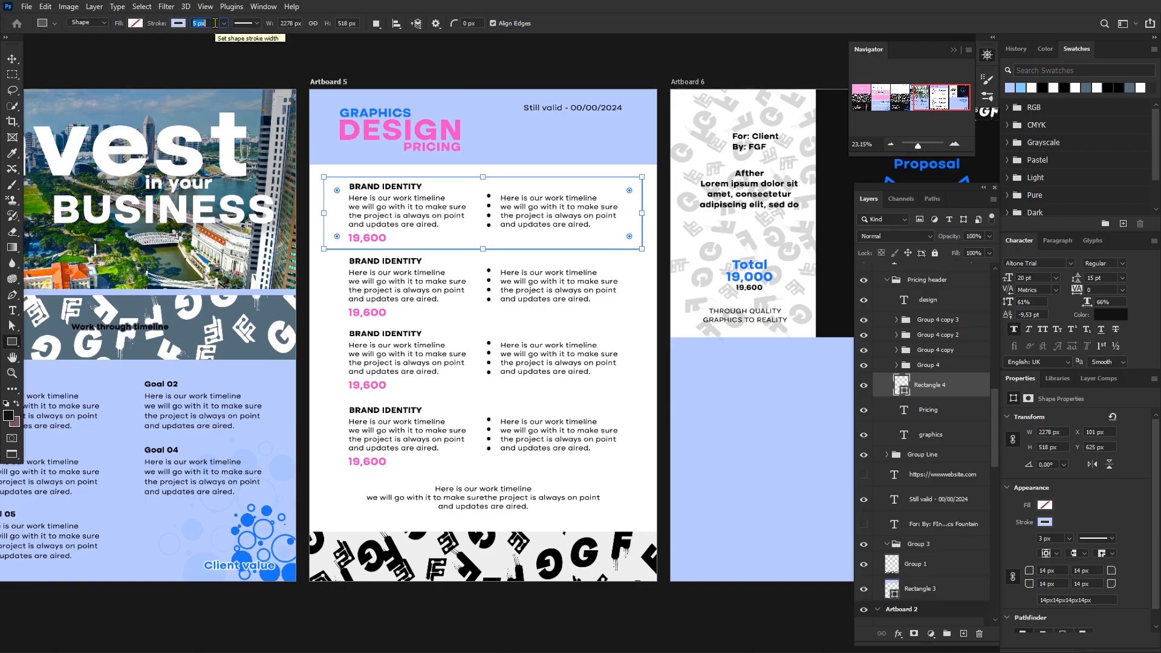
click(178, 23)
click(211, 25)
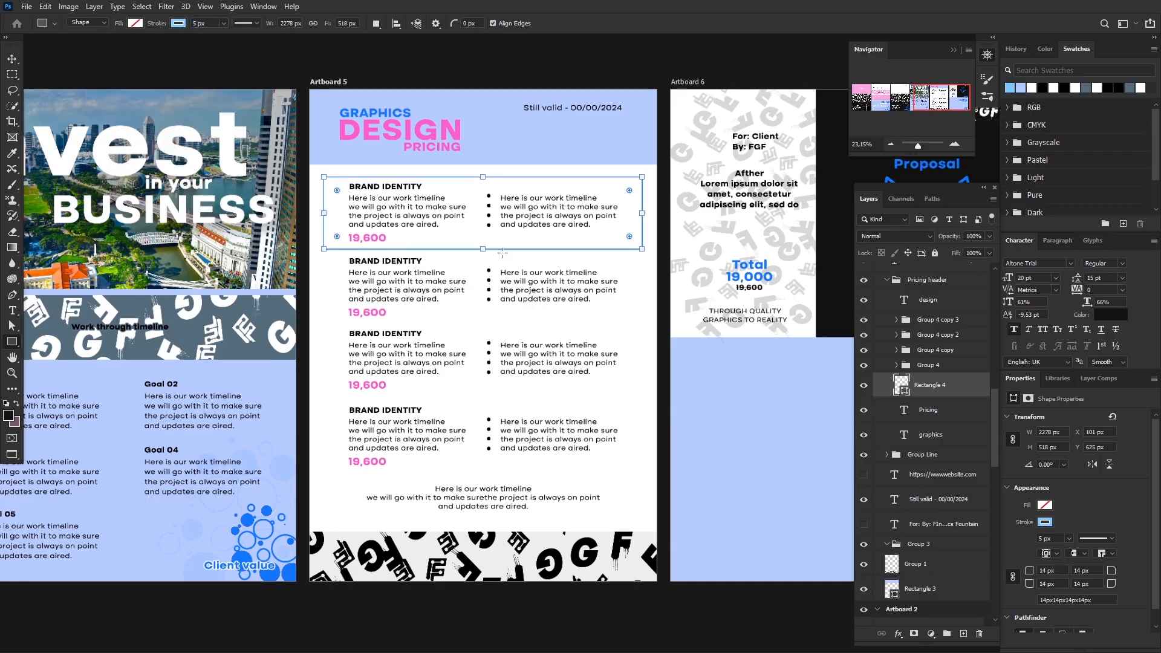
key(v)
click(473, 296)
scroll(507, 244, up, 3)
scroll(506, 254, down, 2)
scroll(502, 265, down, 1)
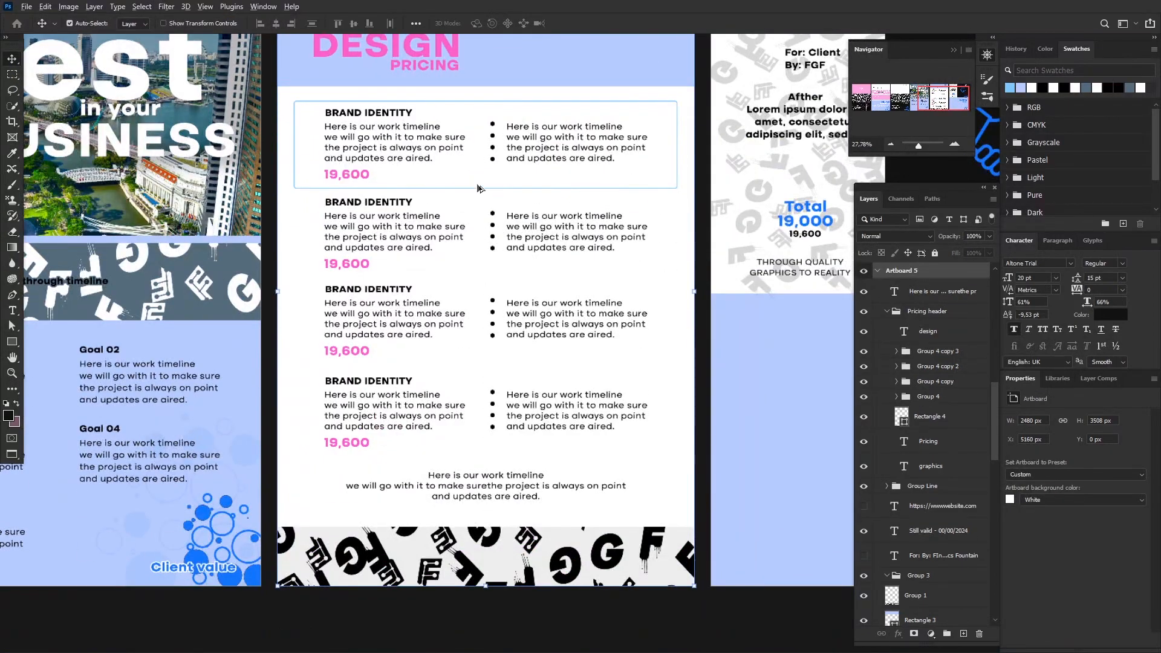
drag(479, 188, 489, 327)
scroll(562, 360, down, 1)
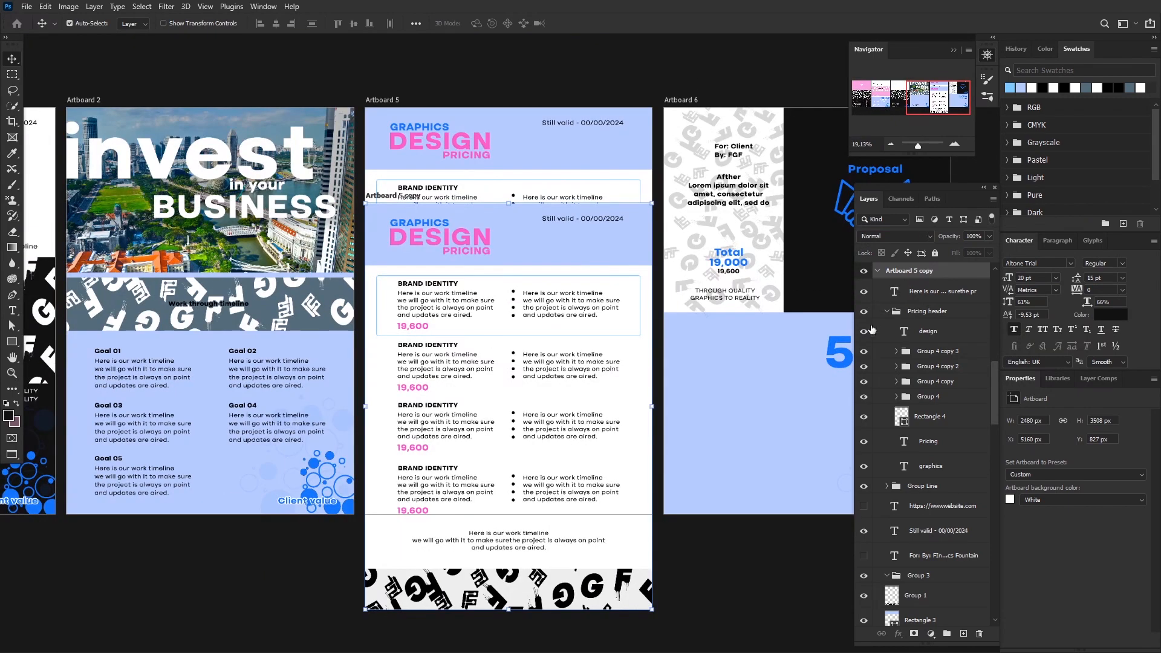
key(ctrl+z)
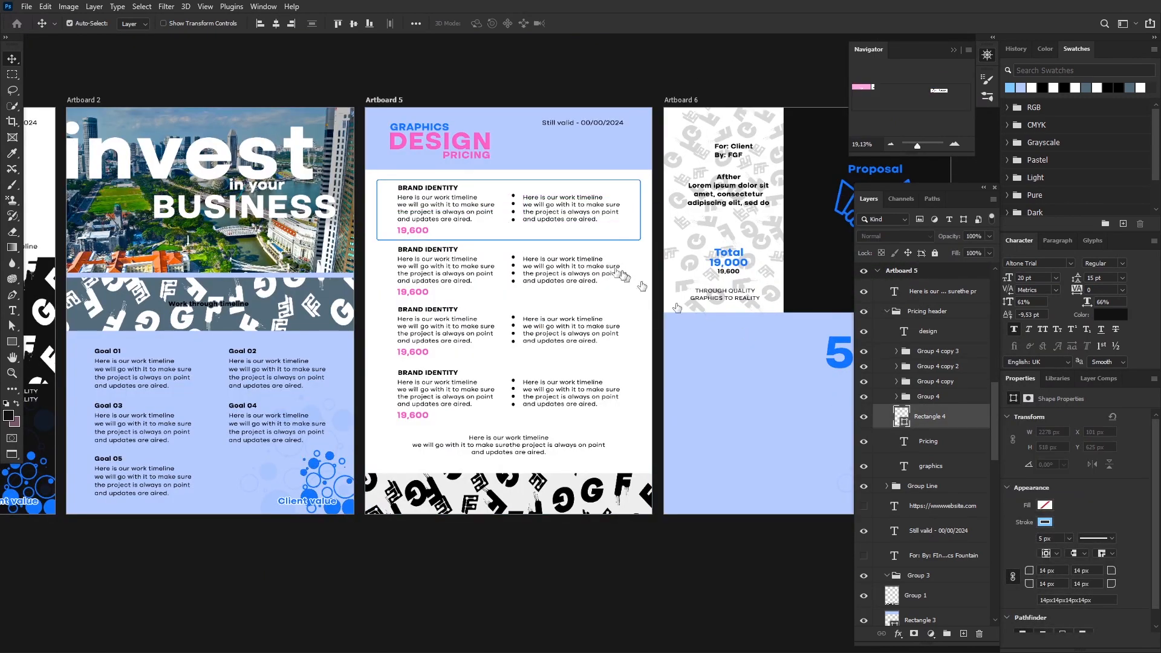
Duplicate the light blue outline from the first pricing block around the third block on Artboard 5.
scroll(514, 242, up, 1)
drag(535, 248, 539, 414)
scroll(603, 375, down, 1)
scroll(635, 394, down, 3)
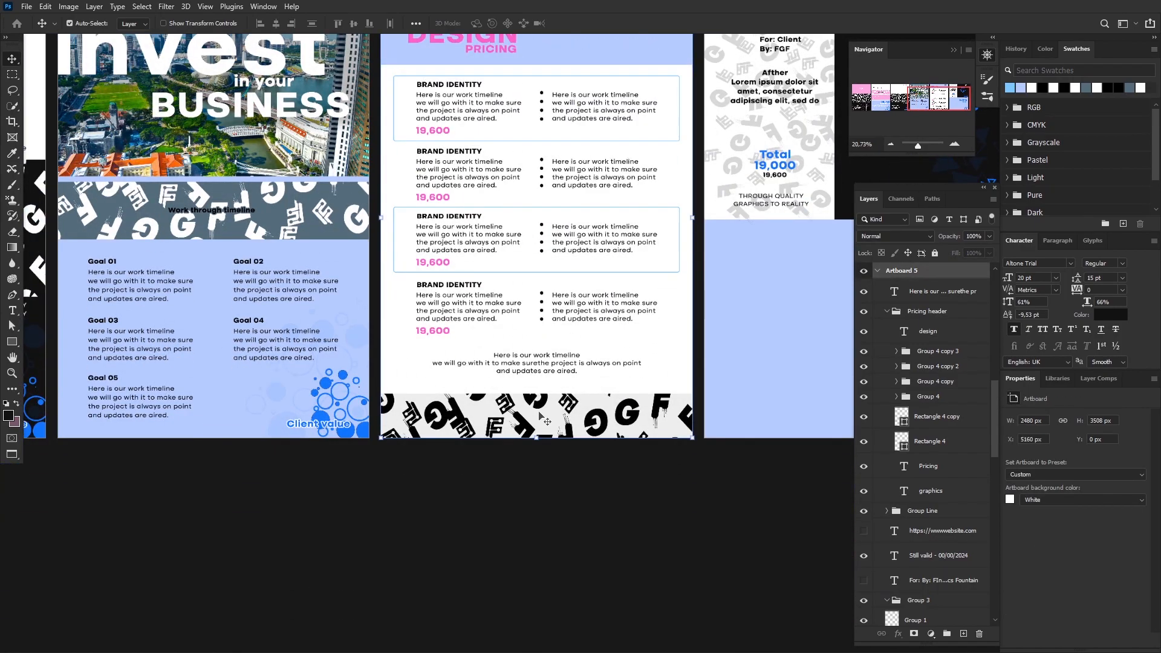
Copy the "Work through timeline" text from Artboard 2 onto Artboard 5's footer pattern and colour it white (ffffff).
drag(236, 210, 549, 419)
scroll(550, 419, up, 5)
double_click(549, 419)
click(483, 23)
click(842, 422)
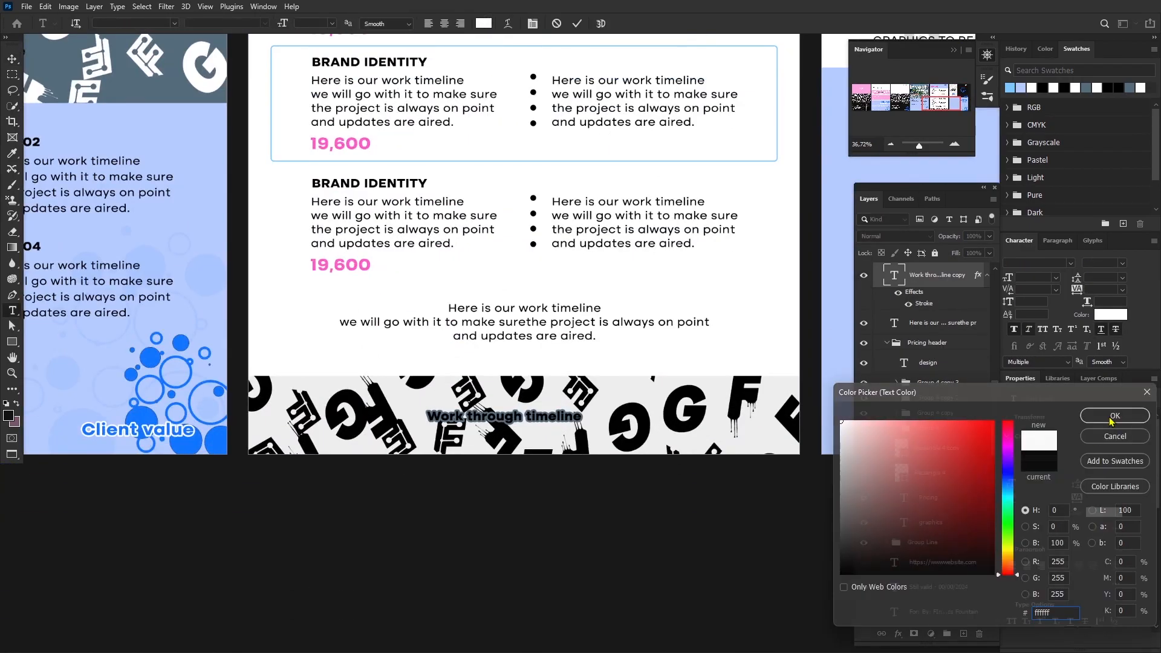
click(1114, 417)
click(577, 24)
Clear the footer caption's layer style and try new text colours, near-white fffefe and one sampled from the neighbouring artboard.
right_click(910, 293)
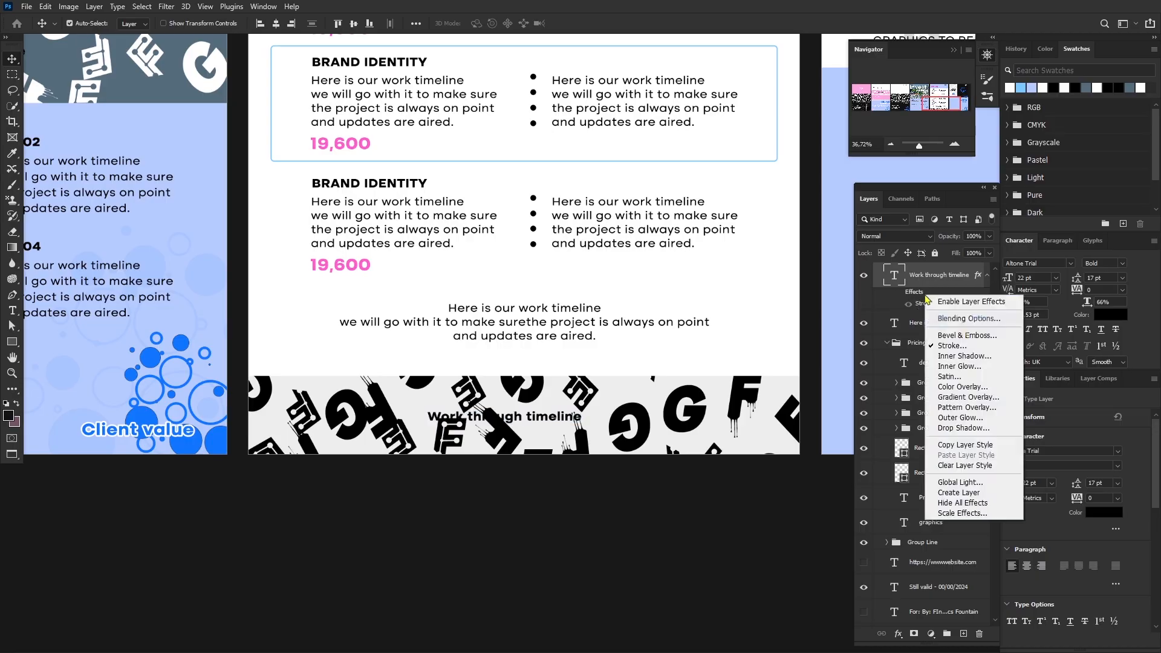
click(977, 466)
double_click(517, 422)
click(483, 23)
click(841, 421)
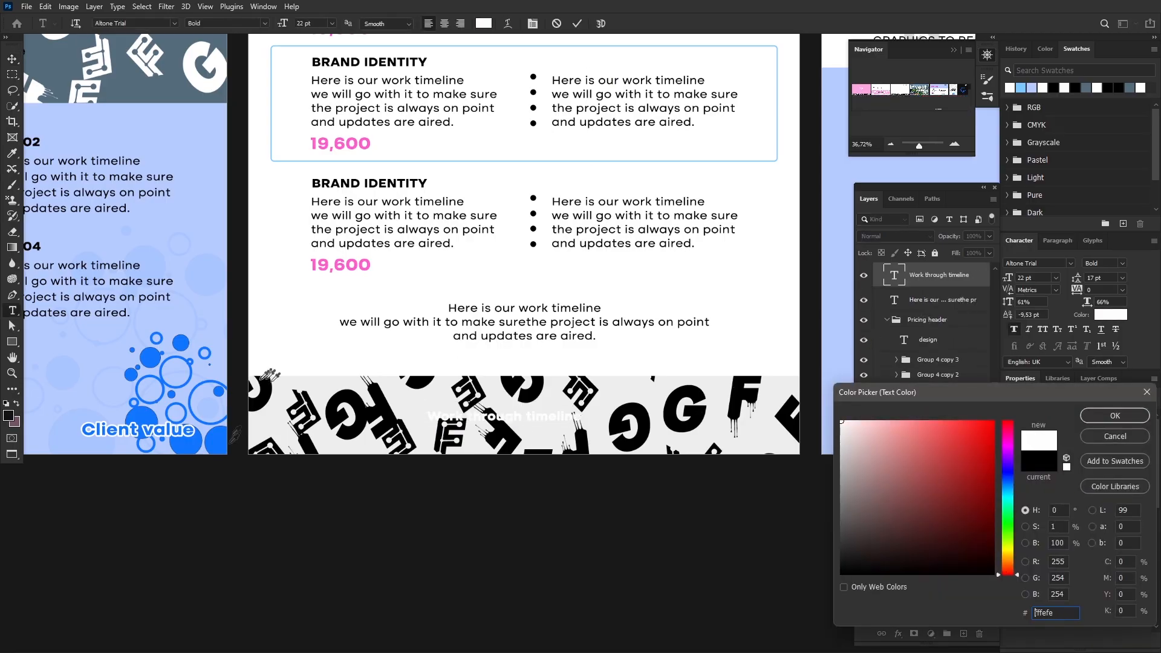
click(213, 363)
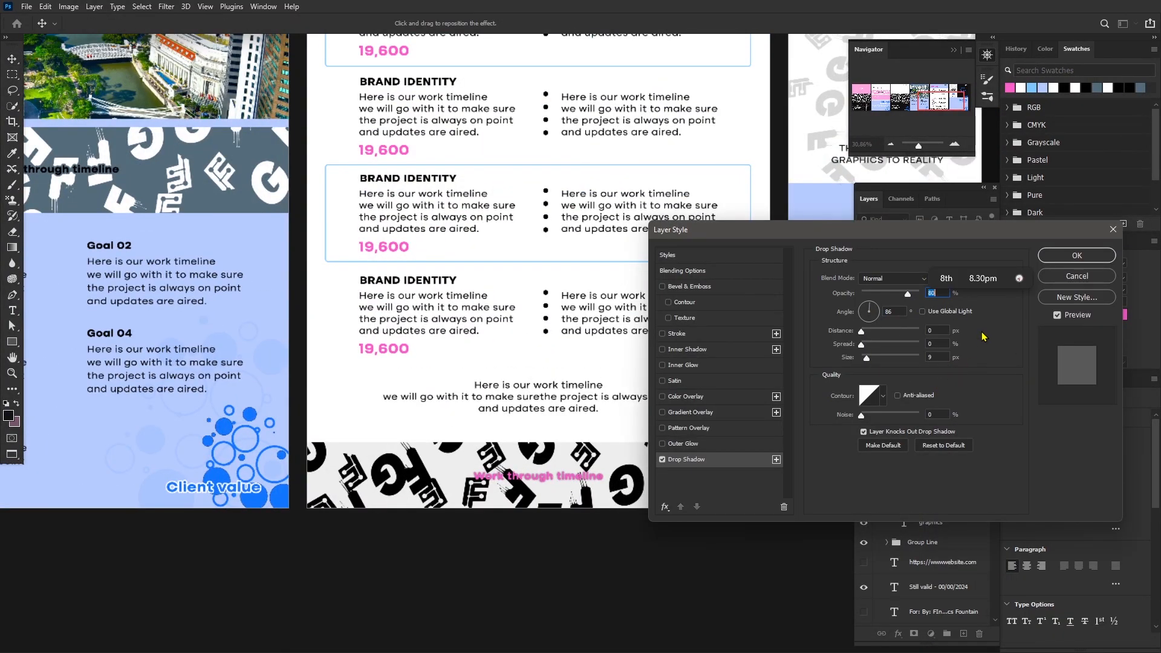
Replace the footer caption's drop shadow with an outside stroke in the light grey sampled from the footer background.
click(662, 334)
click(662, 460)
click(677, 333)
click(845, 364)
click(614, 445)
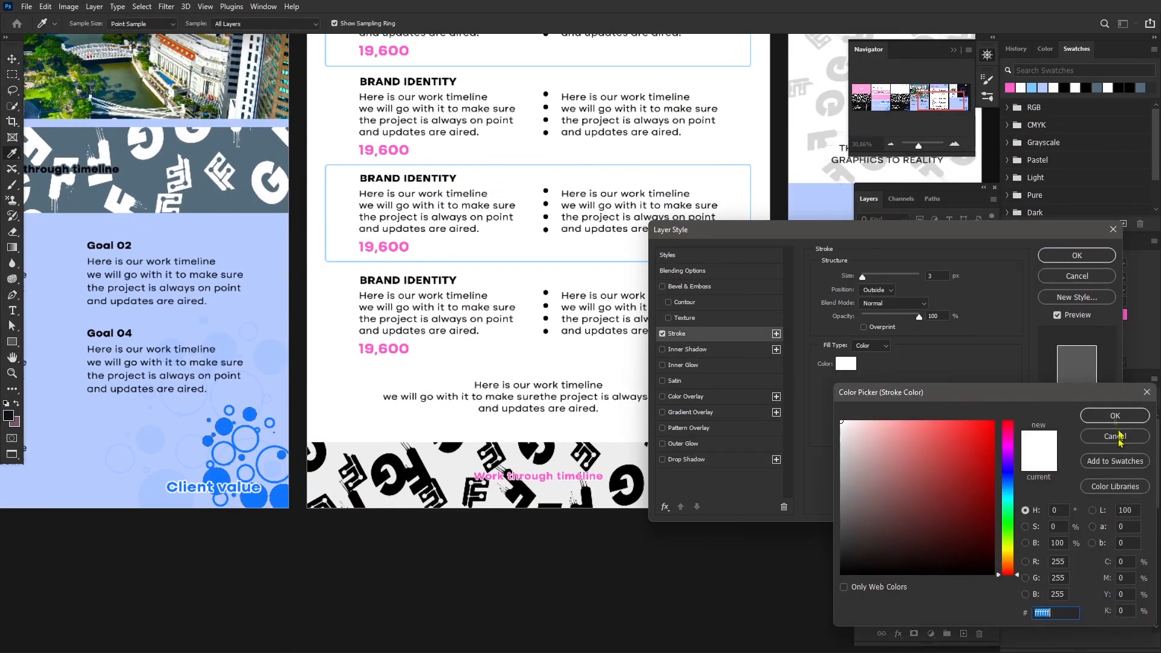
click(1117, 415)
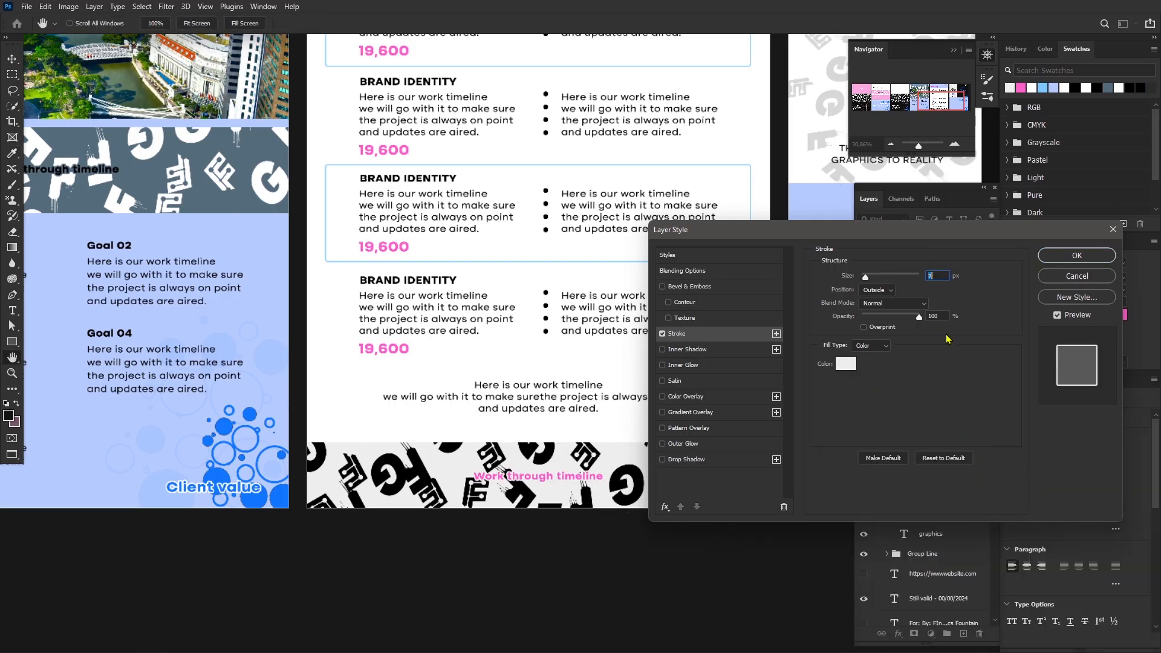
key(Return)
Collapse the Pricing header group and the contents of Artboards 5 and 2 in the layer list.
scroll(435, 318, down, 7)
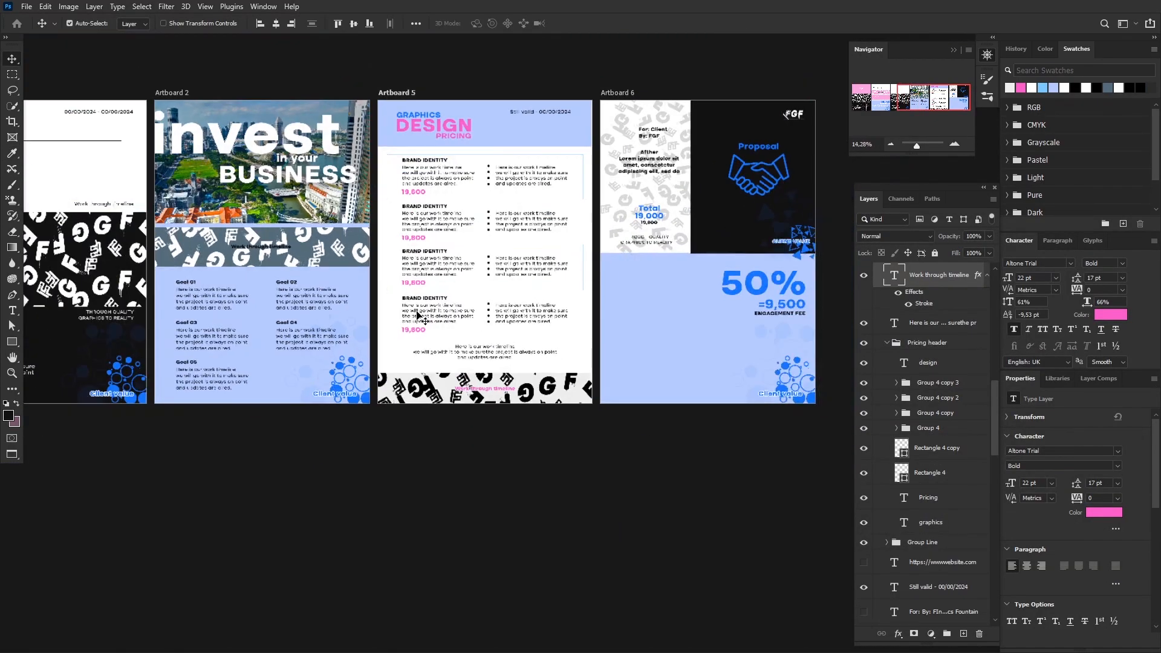
scroll(497, 273, up, 5)
scroll(497, 273, down, 6)
click(886, 343)
scroll(901, 340, up, 3)
click(900, 336)
click(877, 336)
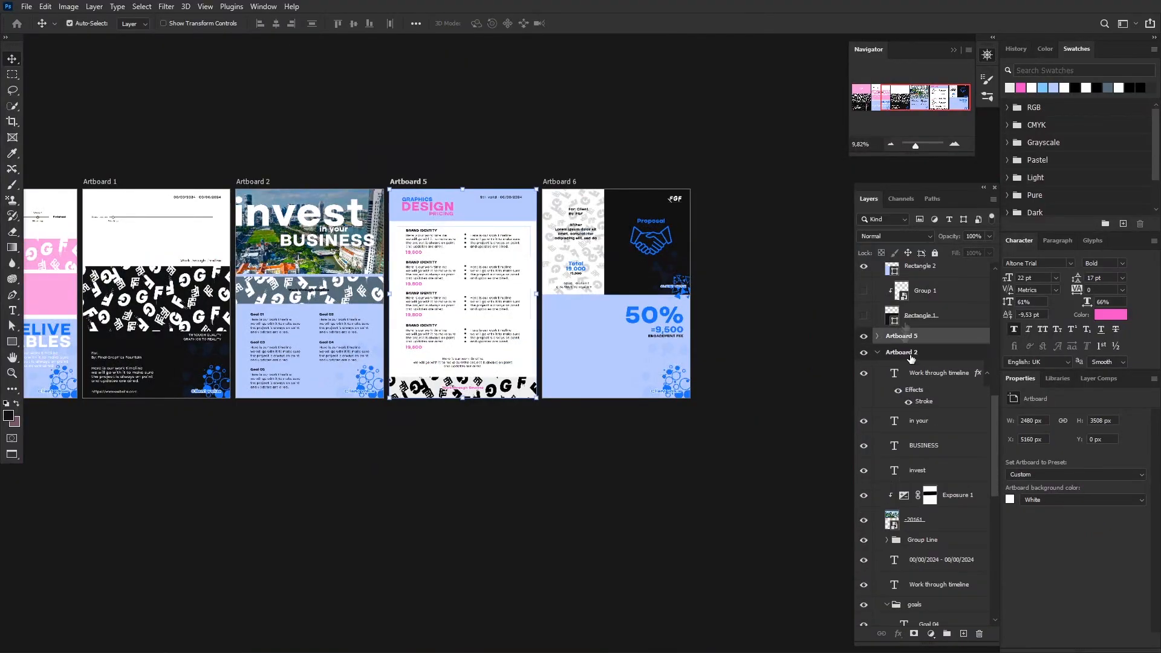
click(877, 353)
Add one blank artboard above Artboard 5 and two more stacked below it.
key(shift+v)
click(462, 162)
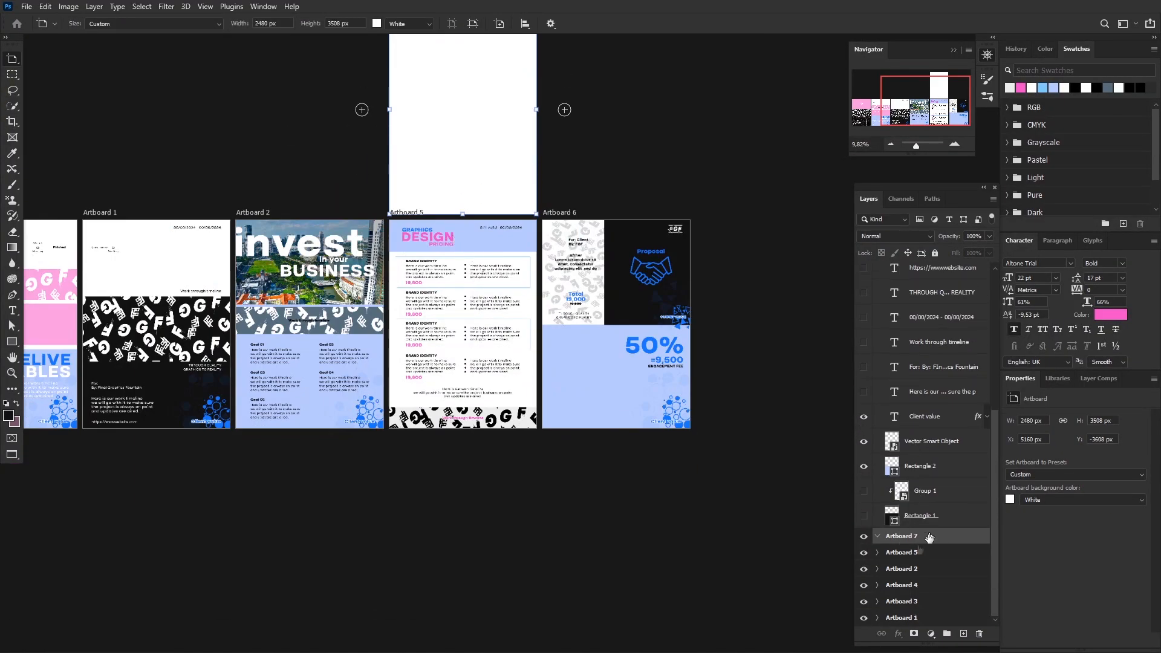
click(466, 427)
click(462, 456)
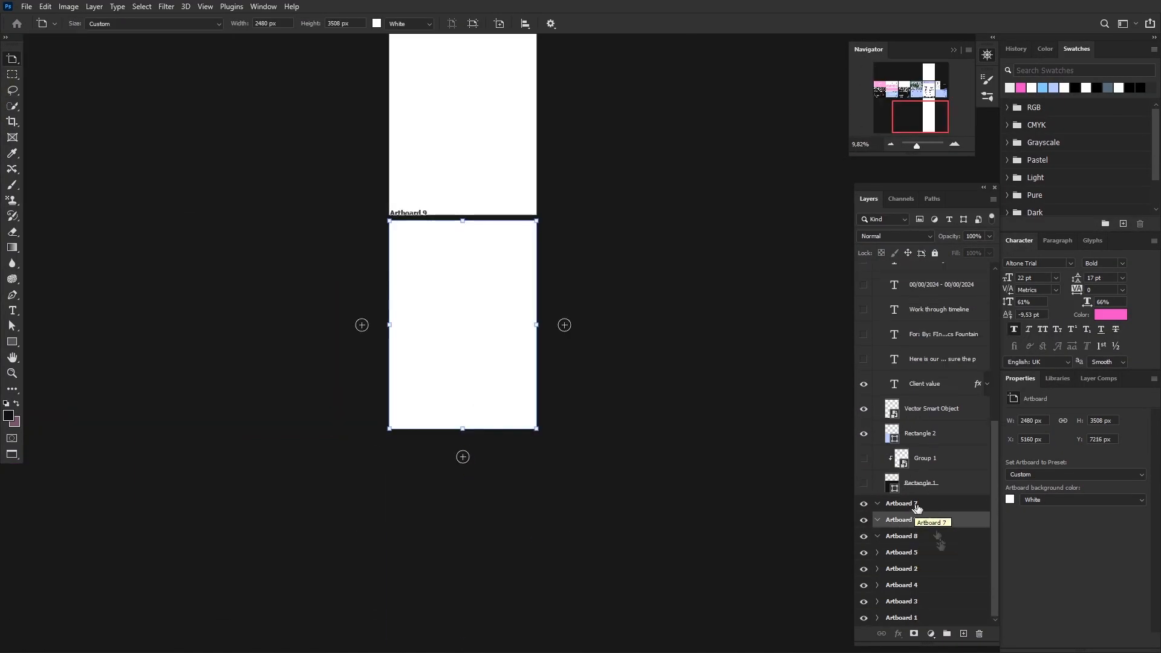
Copy all of Artboard 5's layers into the blank Artboards 8 and 9 below it.
key(shift+v)
scroll(925, 514, down, 5)
click(935, 333)
shift+click(925, 549)
scroll(922, 460, up, 3)
scroll(665, 339, up, 5)
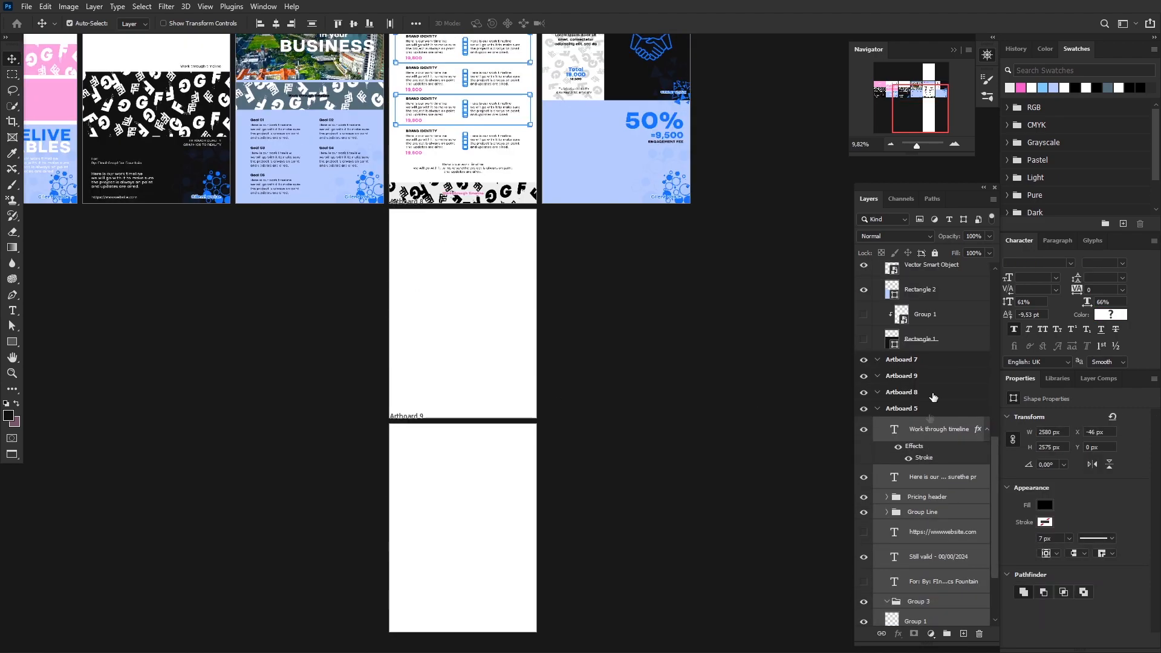
drag(933, 427, 918, 393)
scroll(739, 414, up, 5)
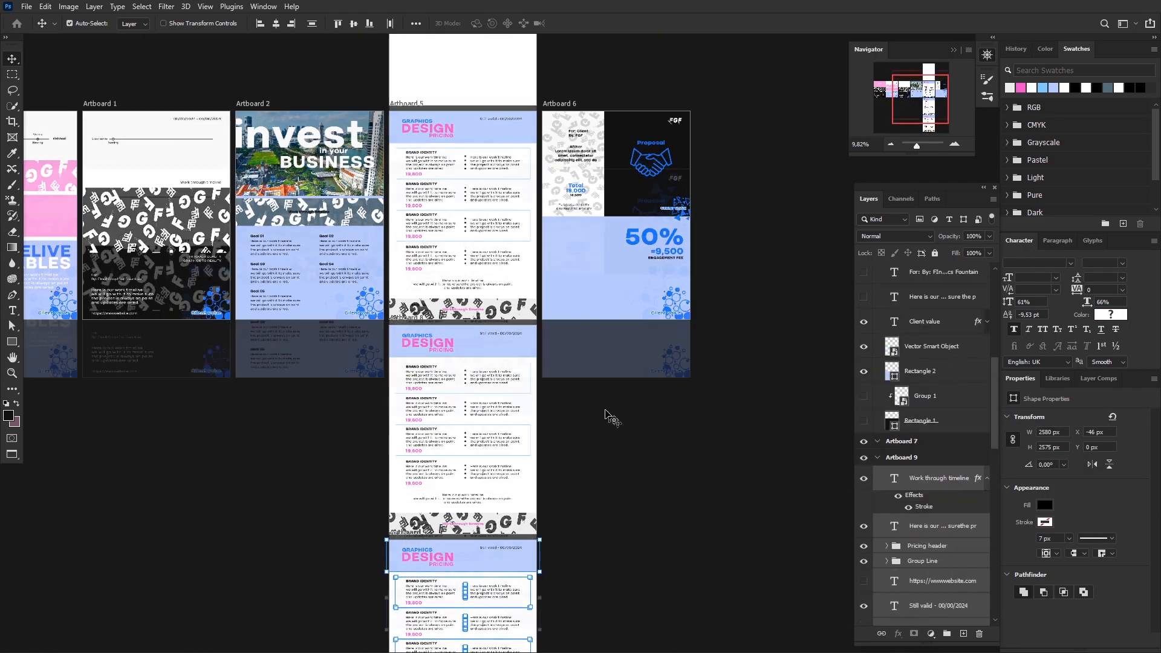
Copy the same set of pricing page layers into Artboard 7 above Artboard 5.
scroll(930, 447, up, 3)
drag(929, 447, 928, 448)
scroll(532, 376, up, 2)
scroll(454, 127, up, 5)
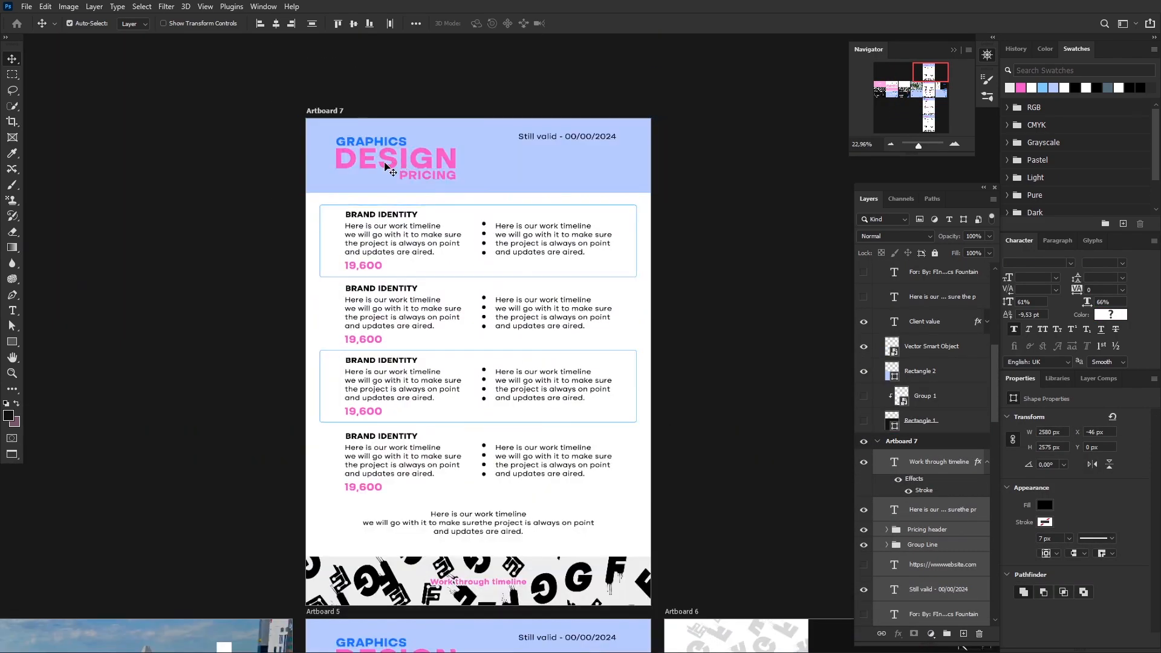
Change the Artboard 7 header wording to WEBSITE on the first line and DEV on the second.
double_click(363, 144)
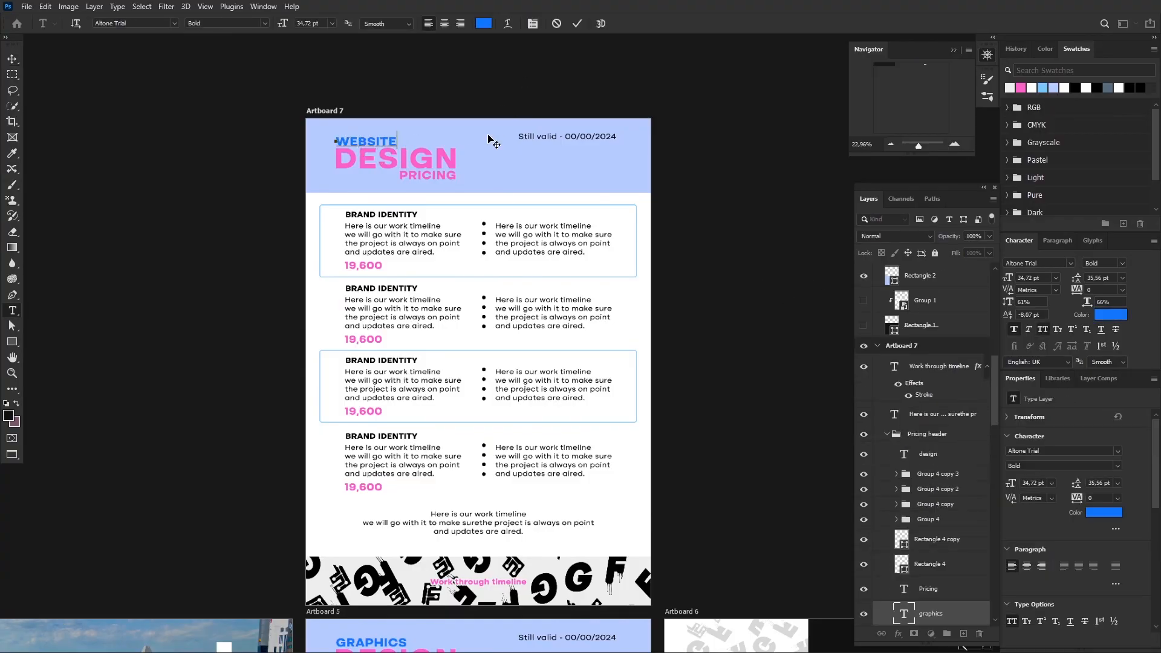
click(577, 23)
double_click(393, 161)
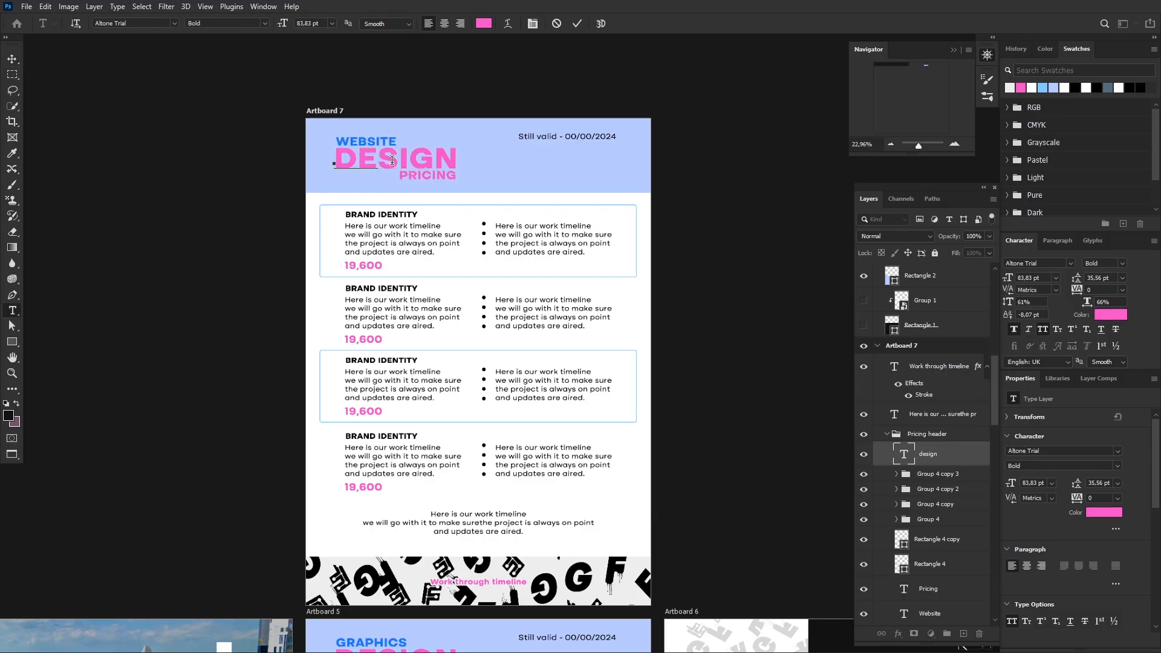
key(BackSpace)
key(BackSpace)
key(BackSpace)
key(BackSpace)
key(BackSpace)
key(BackSpace)
key(BackSpace)
key(BackSpace)
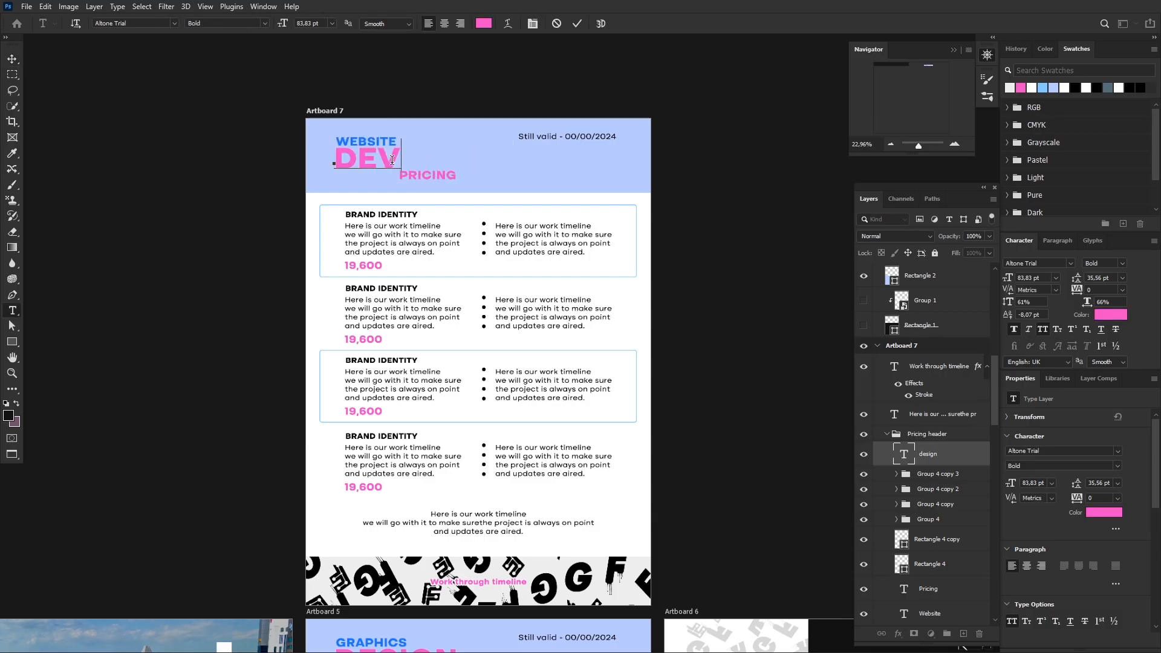
click(577, 24)
Reposition DEV and PRICING on Artboard 7 so their right edges align beneath WEBSITE.
mouse_move(390, 165)
mouse_down()
mouse_move(422, 167)
mouse_move(402, 177)
mouse_up()
scroll(437, 197, down, 3)
scroll(432, 194, up, 4)
scroll(493, 184, down, 5)
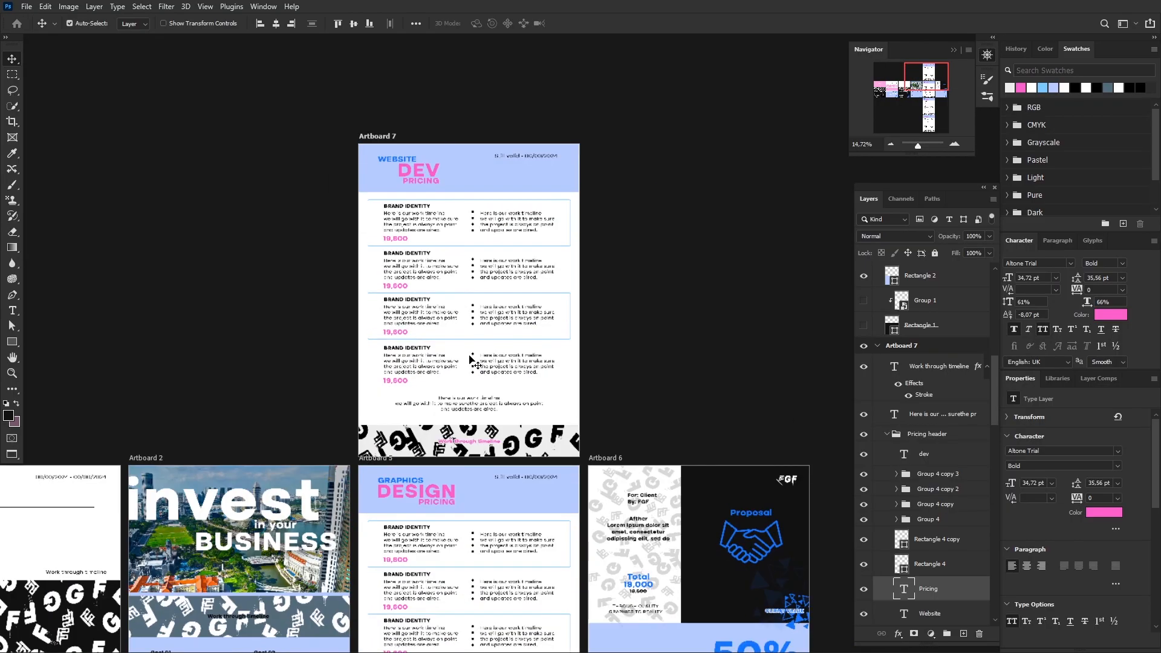
Replace the GRAPHICS heading on Artboard 8 with VIDEO.
scroll(467, 387, down, 3)
scroll(413, 288, up, 9)
double_click(374, 312)
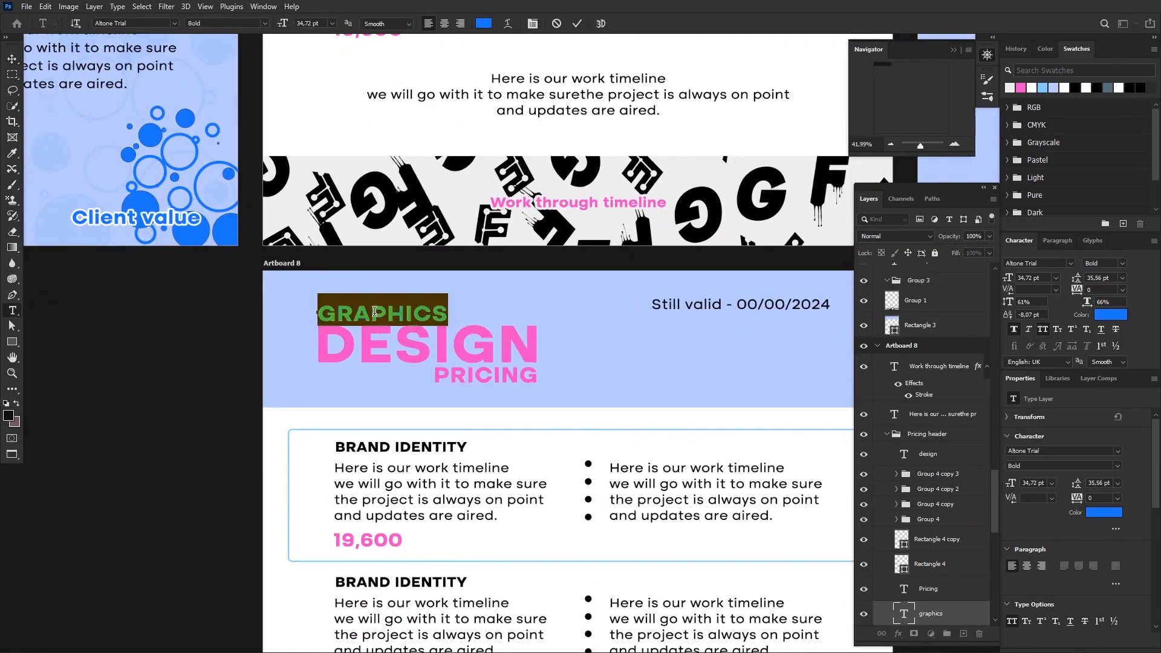
text(VEI)
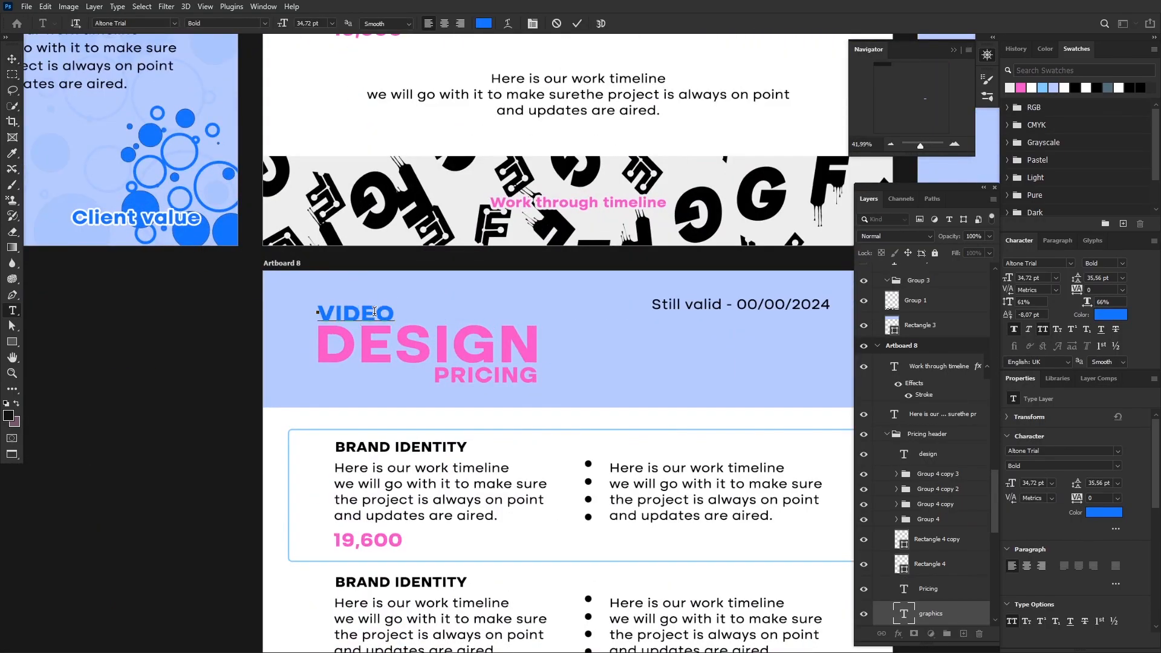
key(ctrl+Return)
key(v)
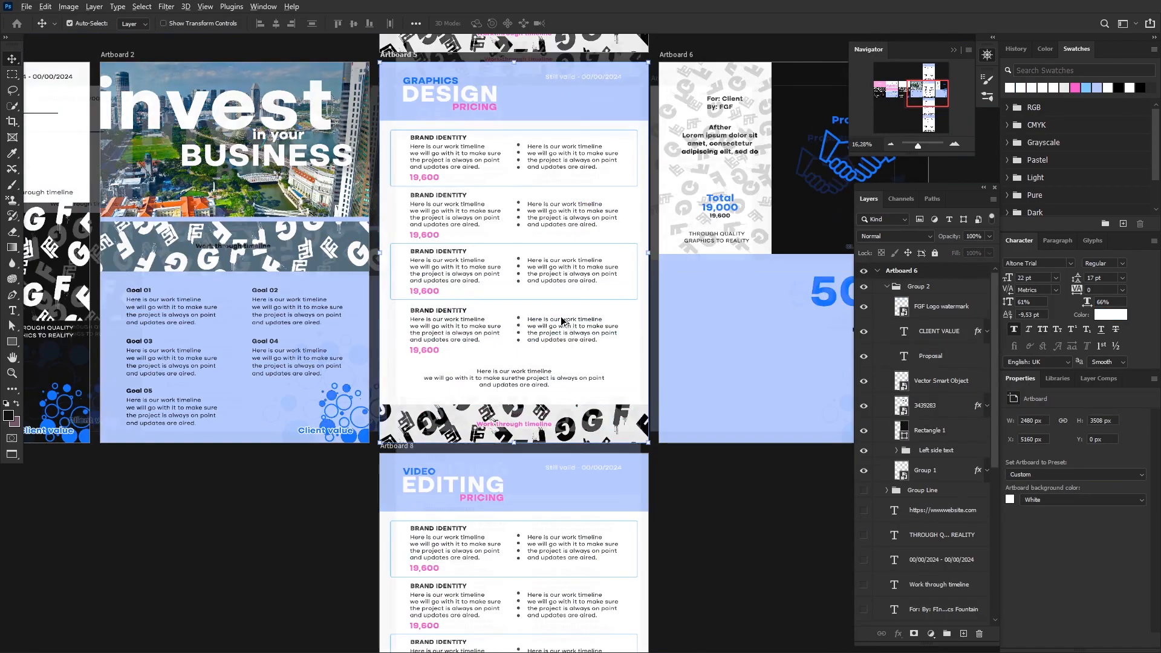
Delete the black background rectangle and the FGF logo from Artboard 6.
scroll(561, 317, down, 4)
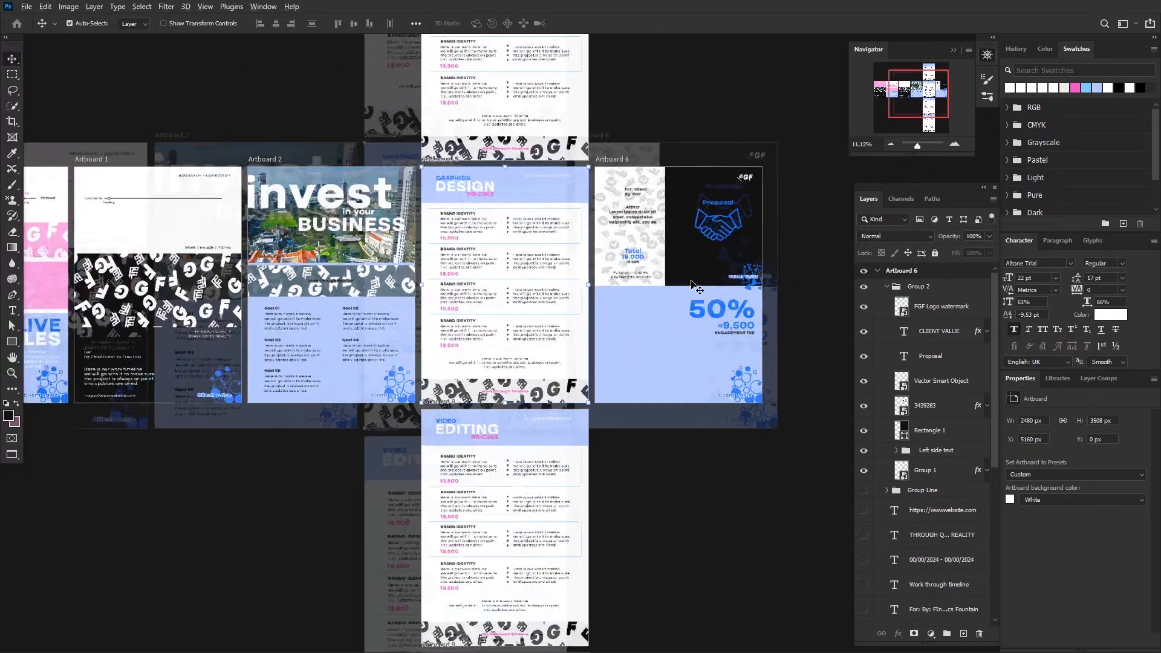
scroll(696, 281, up, 6)
click(669, 271)
key(Delete)
click(754, 124)
key(Delete)
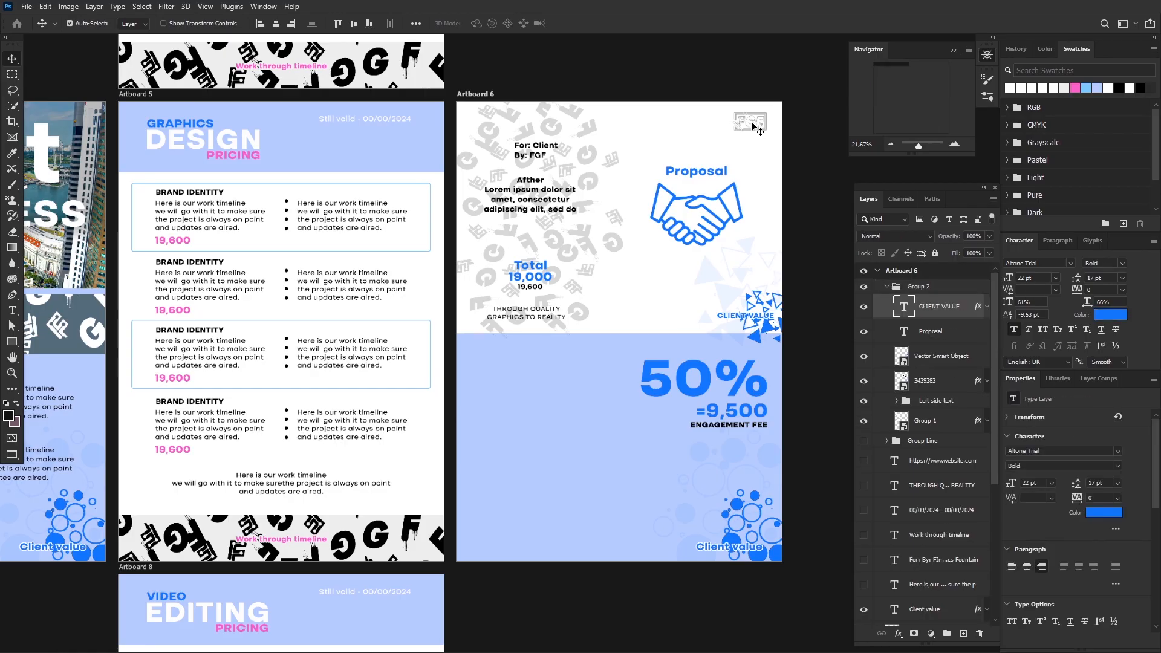
Delete the lorem ipsum paragraph, the "For: Client By: FGF" text and the "Afther" line from Artboard 6.
click(538, 198)
key(Delete)
click(537, 157)
key(Delete)
click(533, 180)
key(Delete)
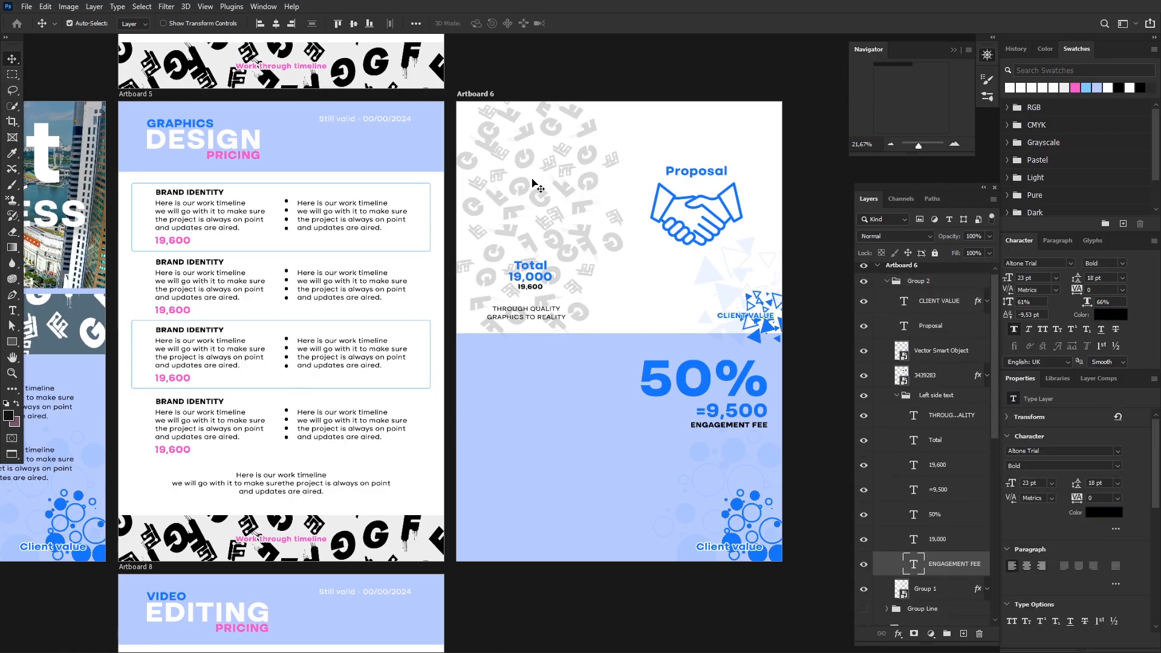
drag(539, 195, 706, 199)
key(ctrl+z)
scroll(593, 241, up, 2)
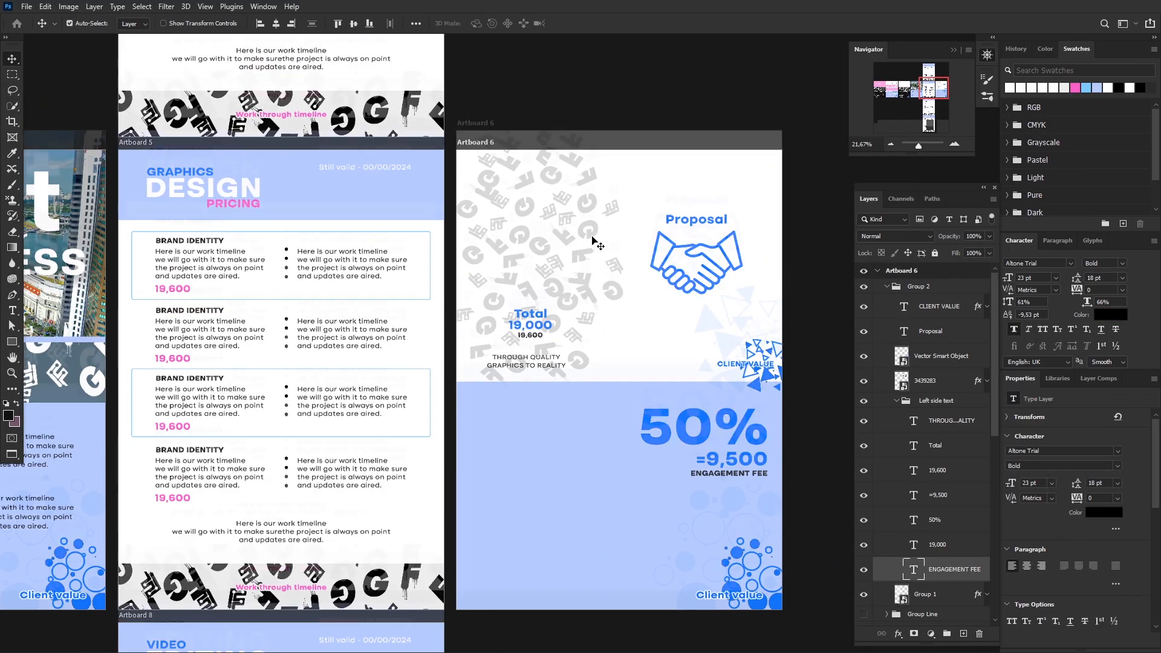
scroll(594, 240, down, 1)
key(ctrl+z)
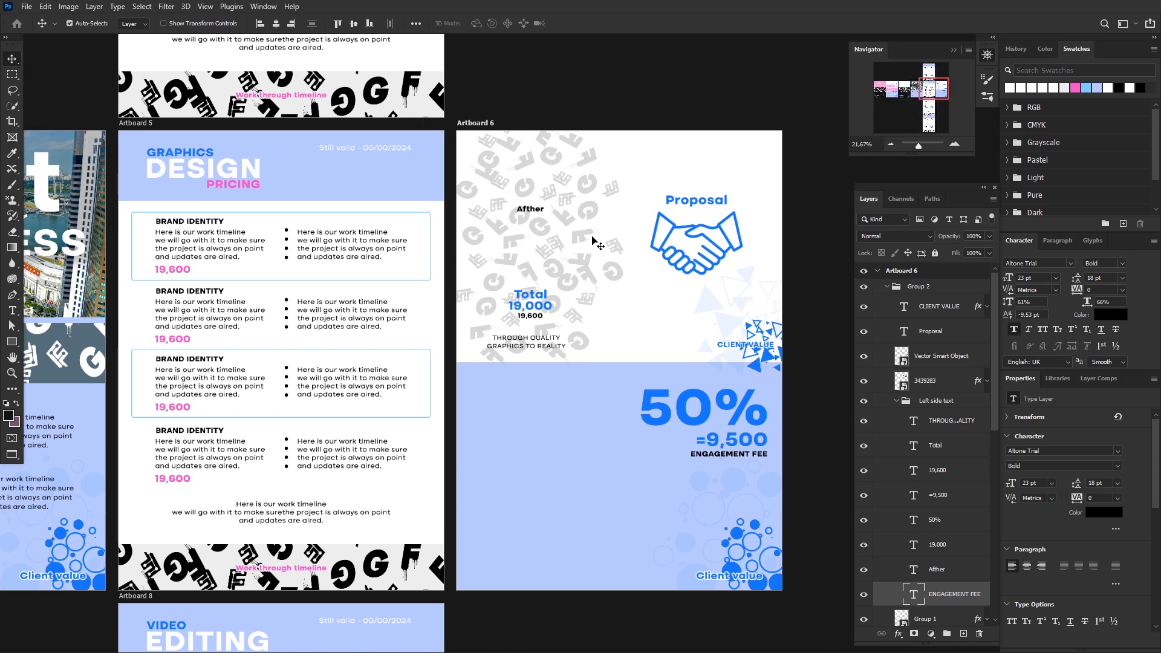
key(ctrl+z)
key(ctrl+shift+z)
key(ctrl+shift+z)
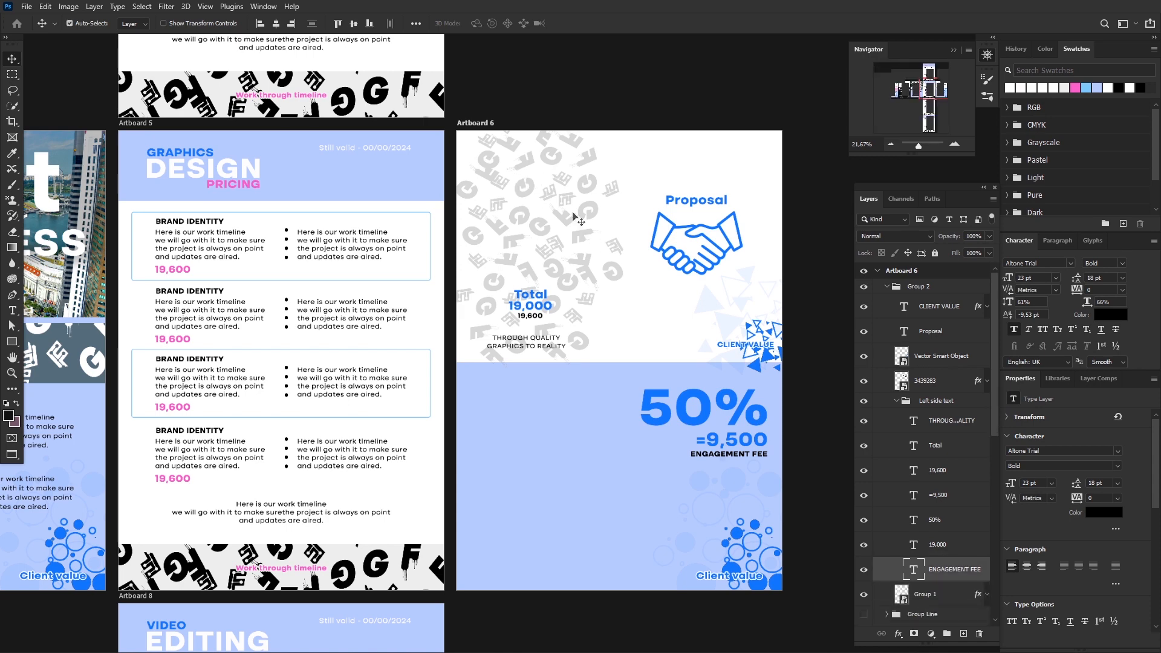
Lock Artboard 6's position and undo the stray move.
click(939, 269)
drag(567, 220, 735, 215)
key(ctrl+z)
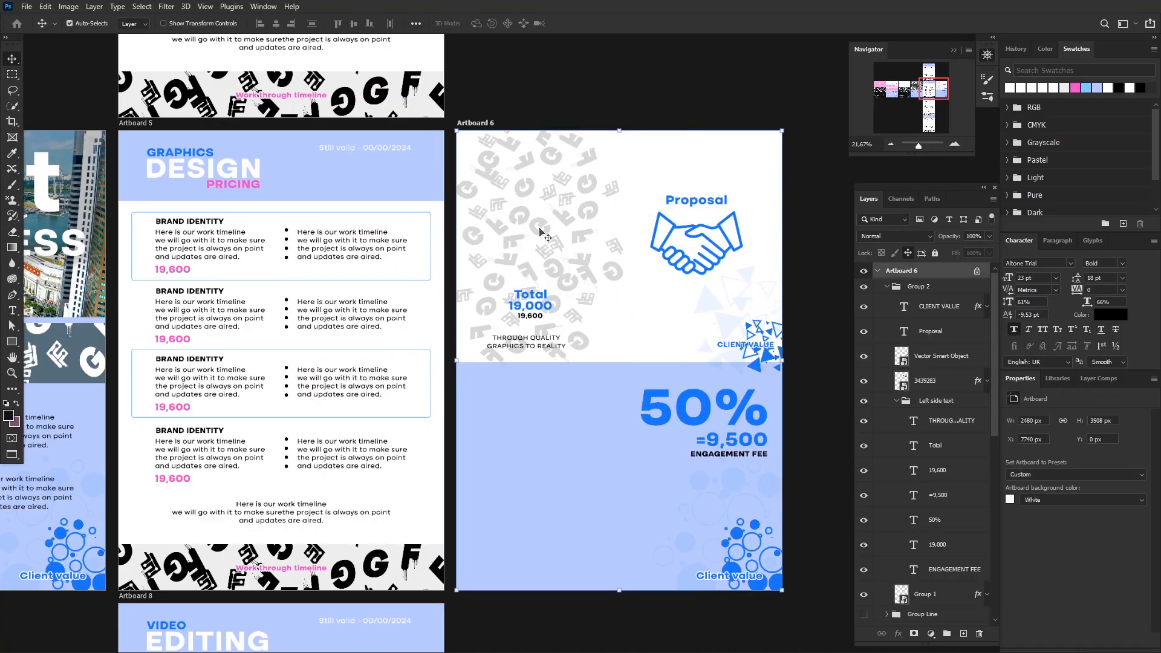
Rotate Artboard 6's grey letter pattern 90° counter-clockwise and move it down and inward over the white area.
click(541, 233)
key(ctrl+t)
right_click(585, 312)
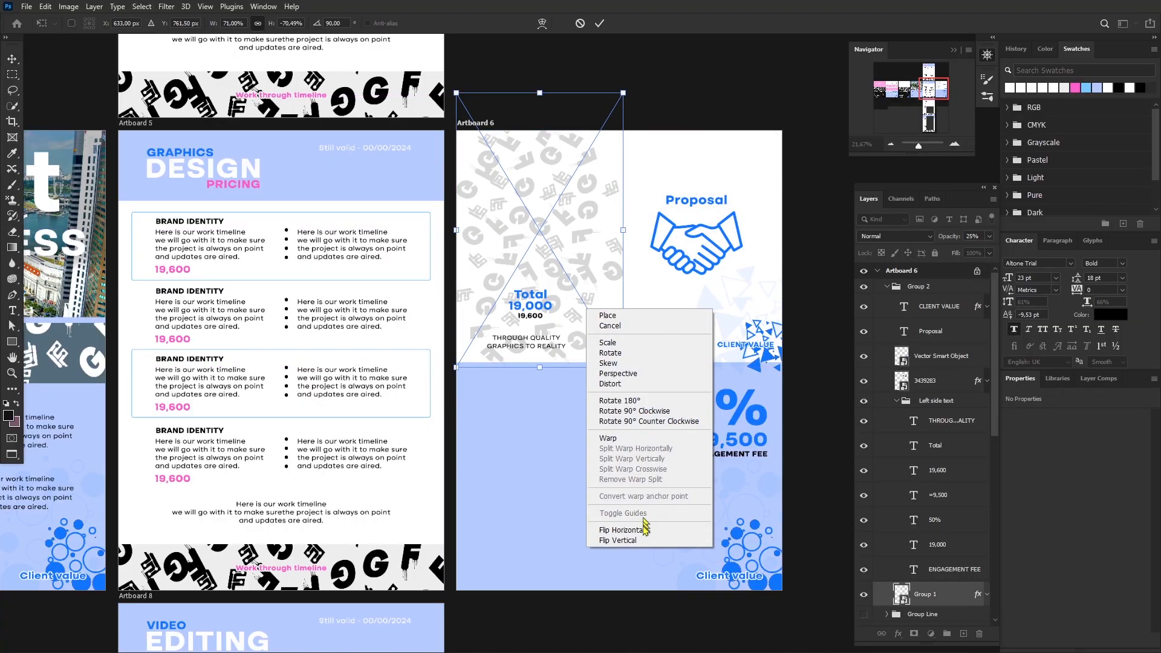
click(629, 417)
click(599, 23)
drag(582, 243, 632, 309)
Stretch the letter pattern across Artboard 6's full width of 2480 px.
key(ctrl+t)
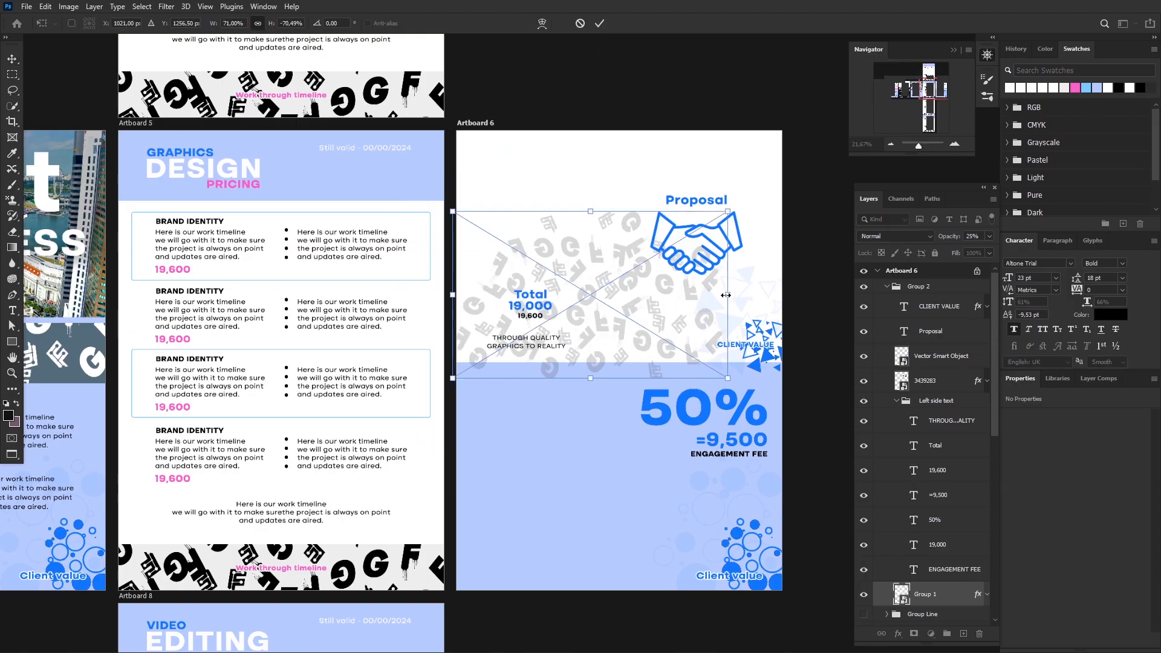
drag(727, 295, 780, 294)
drag(452, 295, 457, 294)
click(601, 24)
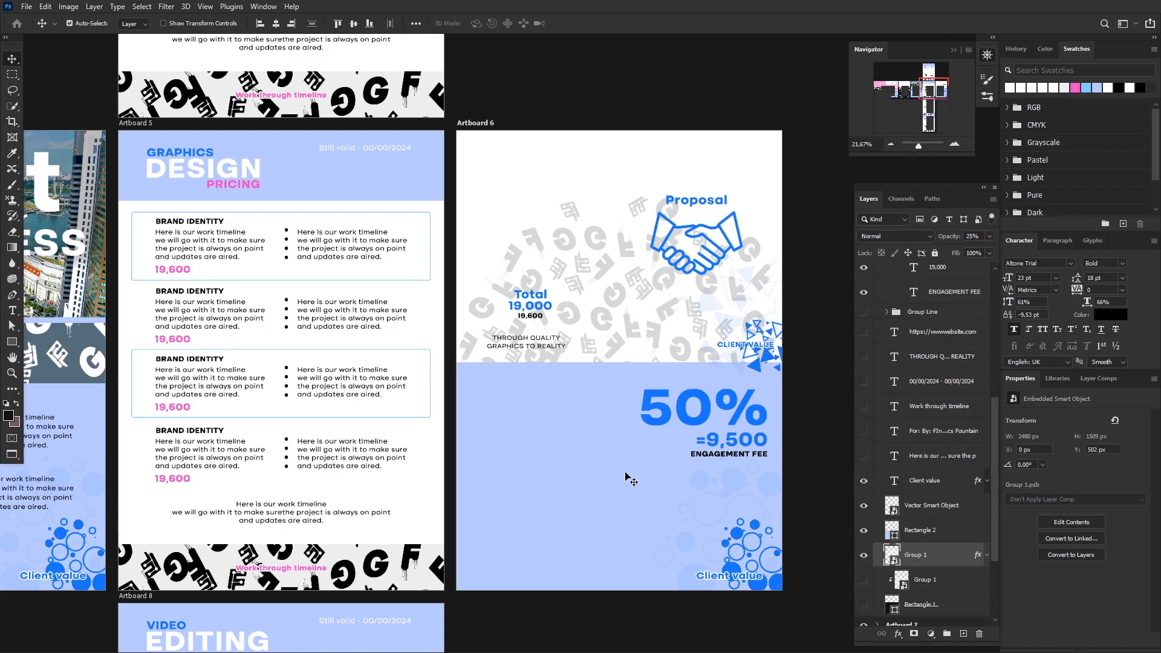
Centre the "Proposal" heading and the handshake icon horizontally on Artboard 6 and move both up.
click(724, 229)
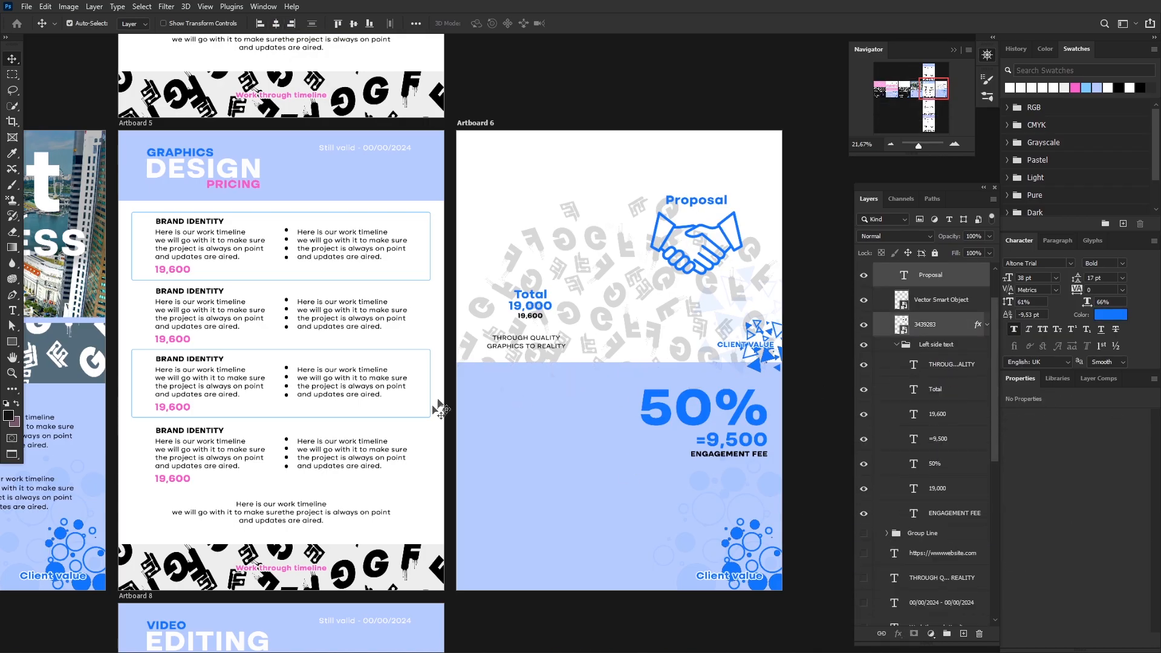
click(700, 199)
click(276, 24)
click(739, 245)
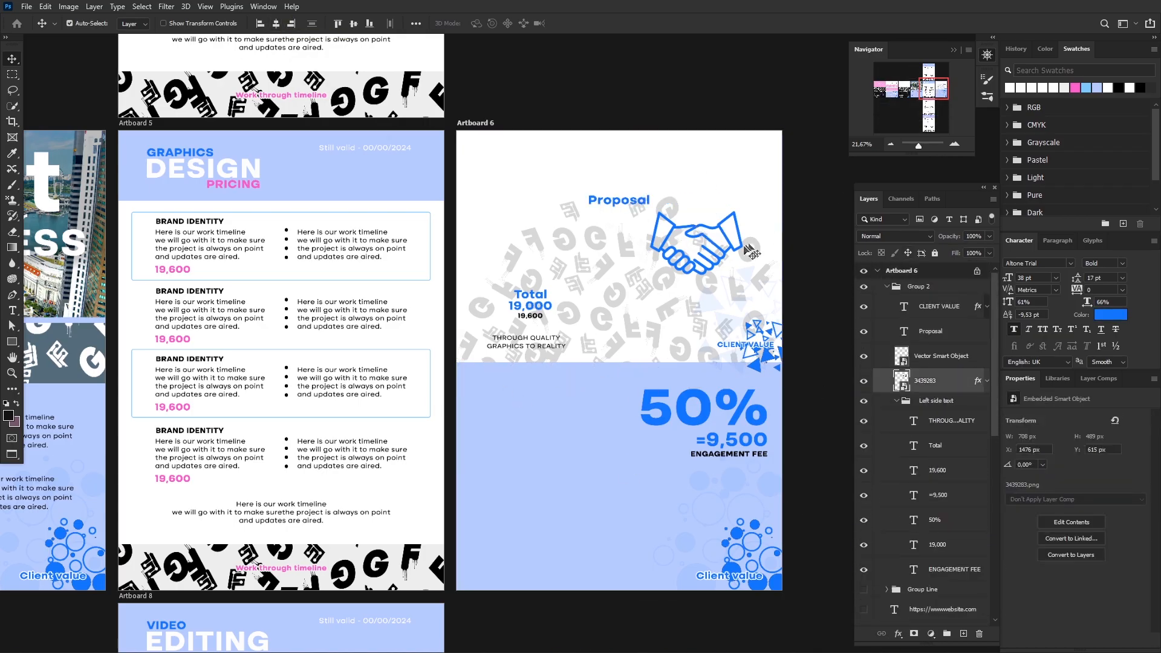
shift+click(619, 200)
key(shift+Up)
key(shift+Up)
key(shift+Up)
key(shift+Up)
key(shift+Up)
key(shift+Up)
key(shift+Up)
key(shift+Up)
key(shift+Up)
key(shift+Up)
key(shift+Up)
key(shift+Up)
key(shift+Up)
key(shift+Up)
key(shift+Up)
key(shift+Up)
key(shift+Up)
click(617, 202)
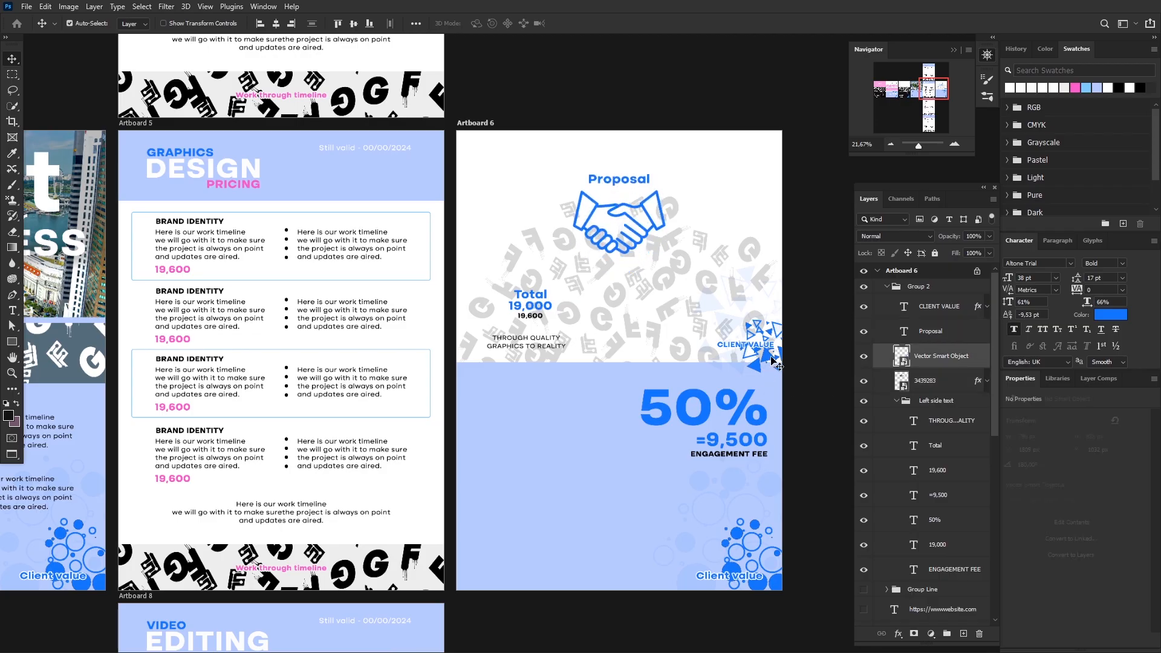
Delete the "THROUGH QUALITY GRAPHICS TO REALITY" tagline below the total on Artboard 6.
ctrl+click(937, 307)
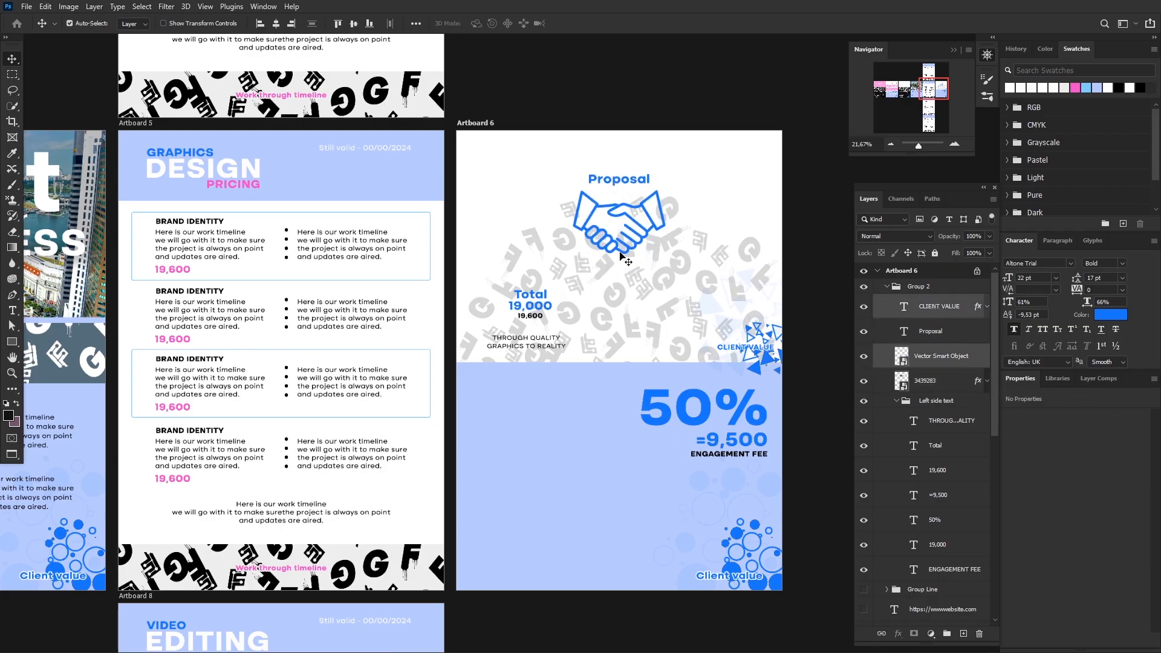
click(526, 340)
key(Delete)
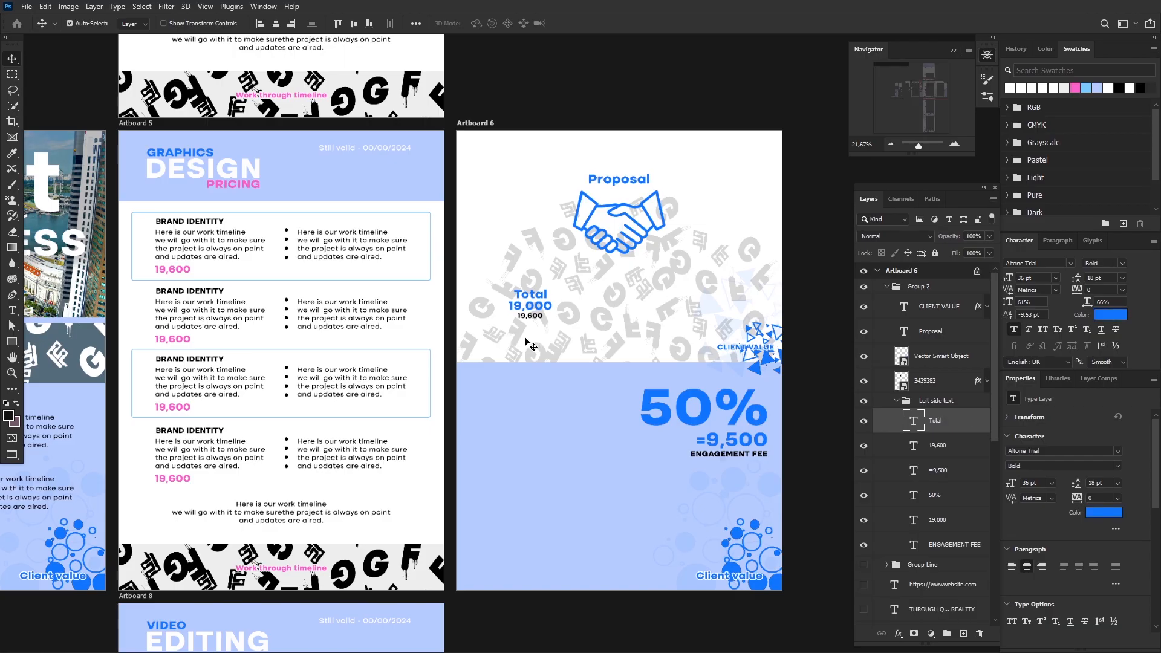
Delete Artboard 6's hidden Group Line, website, tagline, date, "Work through timeline" and "Here is our" text layers, keeping the hidden For/By text.
scroll(901, 403, down, 3)
click(904, 417)
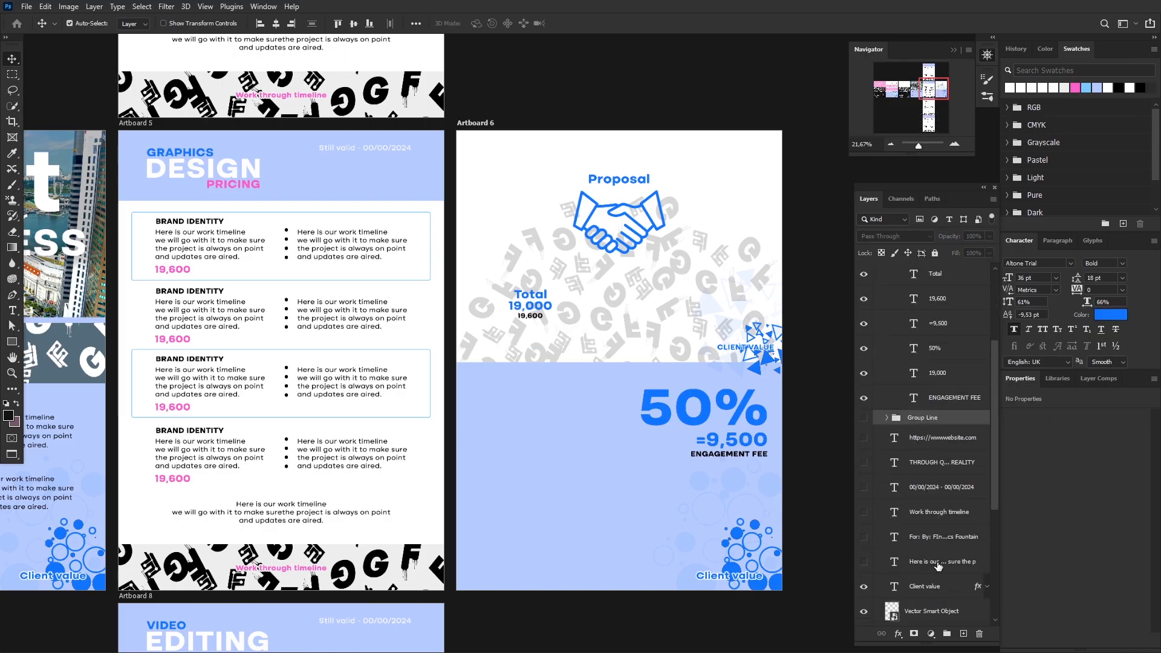
shift+click(945, 520)
ctrl+click(936, 563)
key(Delete)
Delete the uppercase "CLIENT VALUE" text, Rectangle 1 and the Group 1 layer clipped to it from Artboard 6.
scroll(947, 437, up, 3)
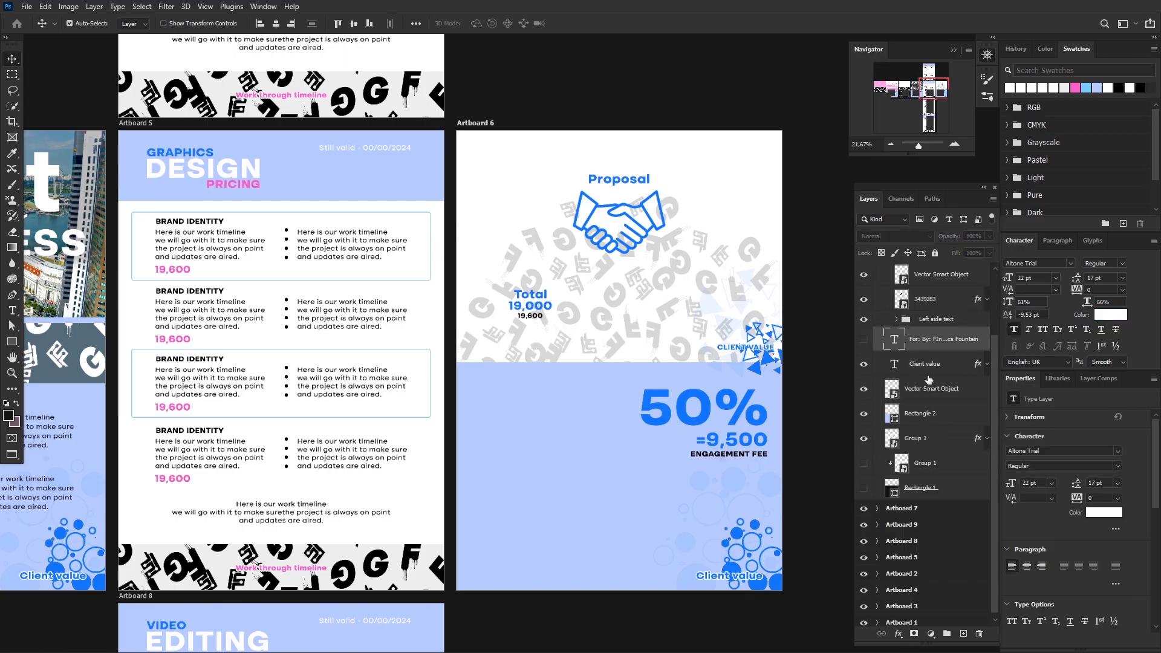
click(942, 279)
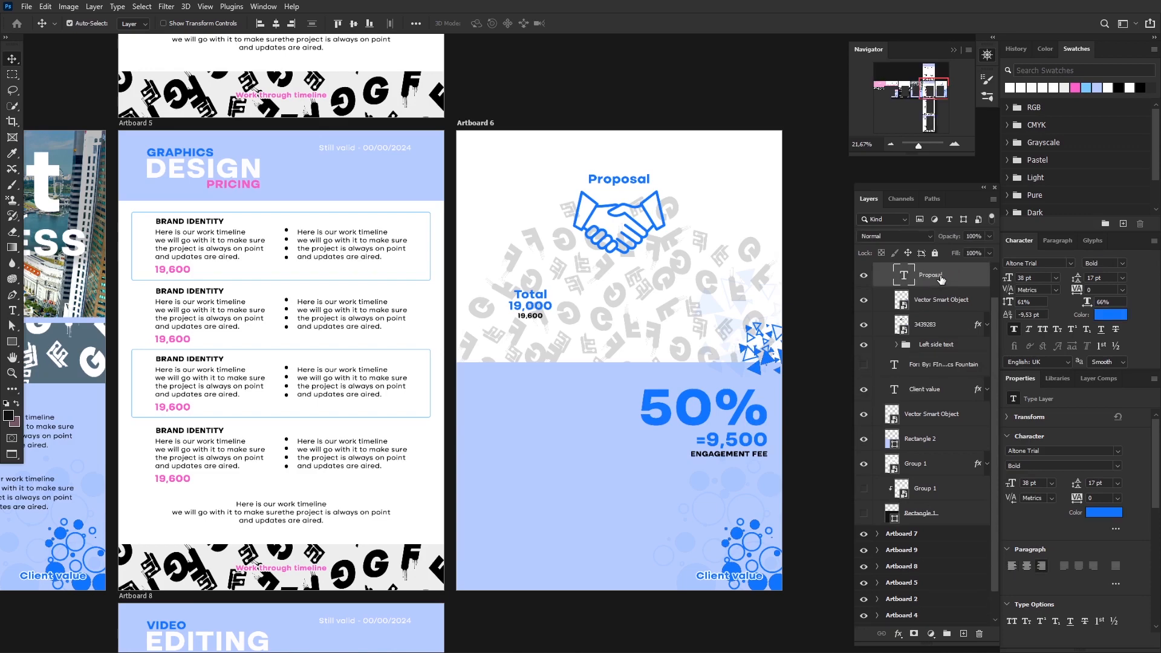
key(Delete)
scroll(956, 356, down, 1)
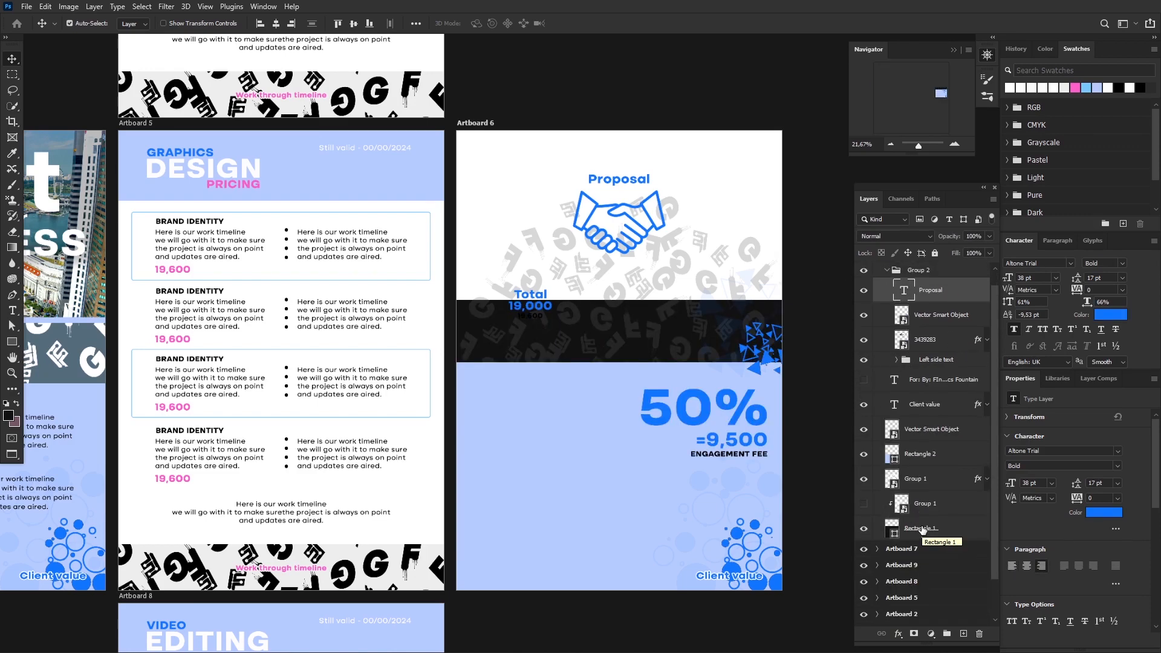
click(921, 529)
shift+click(925, 505)
key(Delete)
Move the blue triangle cluster to Artboard 6's left edge over the white and blue boundary and mirror it.
drag(761, 351, 482, 375)
key(ctrl+t)
right_click(525, 365)
click(563, 585)
click(600, 25)
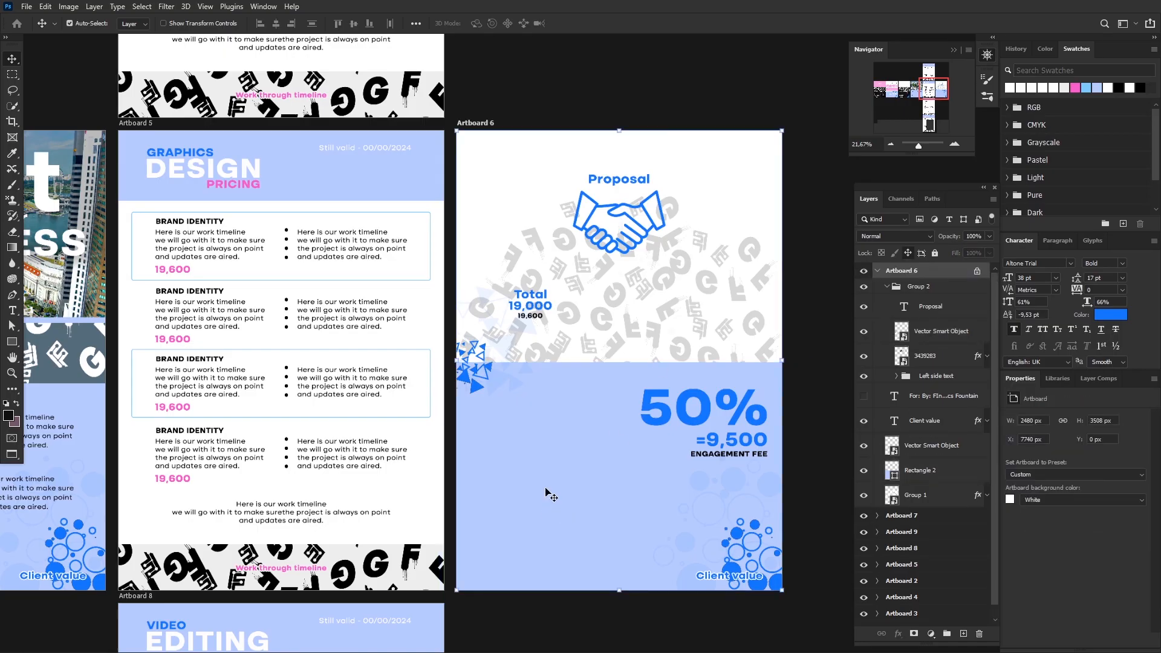
Resize the triangle cluster to about 900 × 946 px on Artboard 6's left edge.
key(ctrl+t)
drag(565, 395, 552, 411)
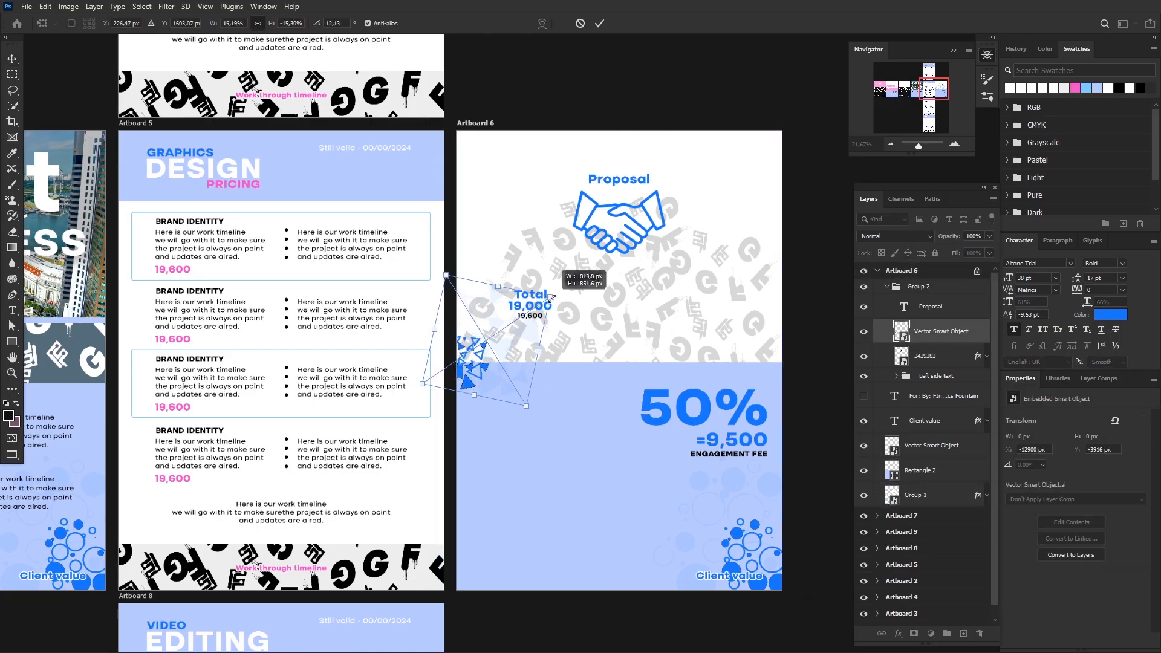
key(Return)
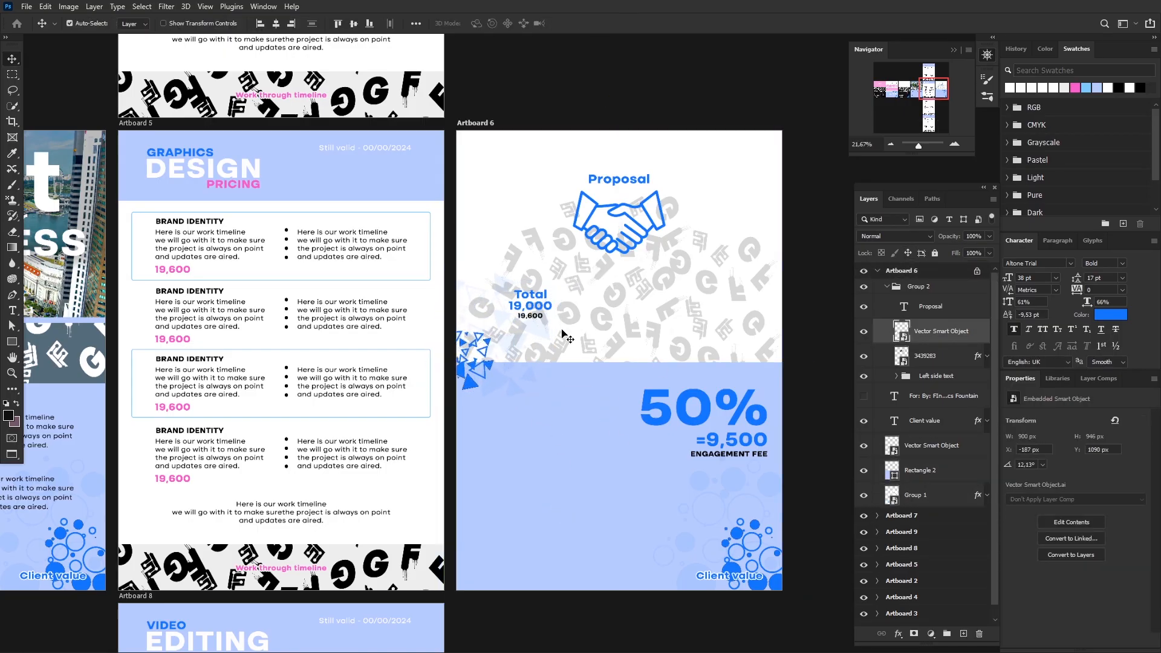
Show Artboard 6's hidden "For: By: Final Graphics Fountain" text, colour it blue and set its size to 25 pt.
double_click(896, 397)
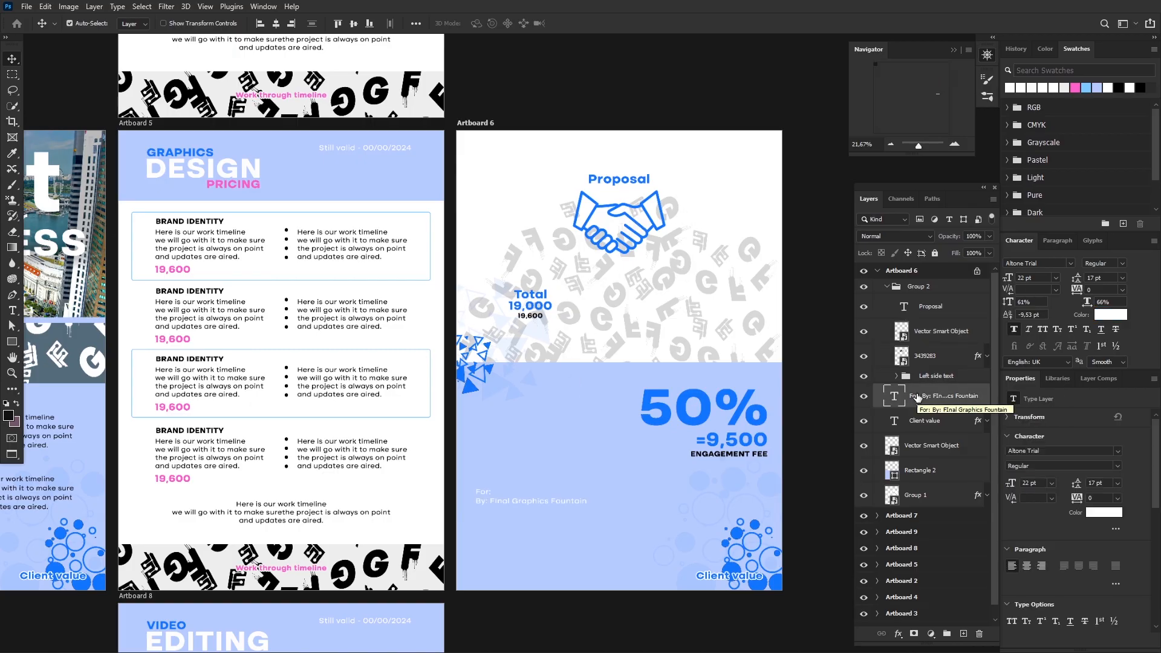
click(484, 23)
click(686, 408)
click(1115, 416)
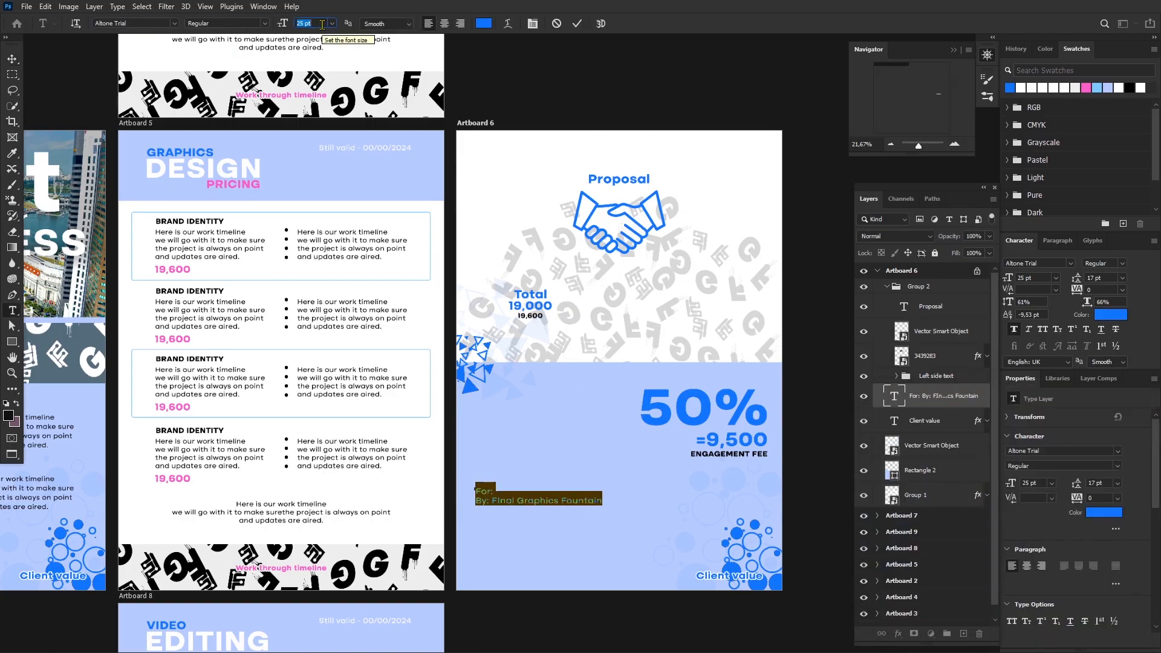
Move the blue text onto the white area and change it to "For: Client By: FGF" in Bold 27 pt.
drag(519, 502, 754, 317)
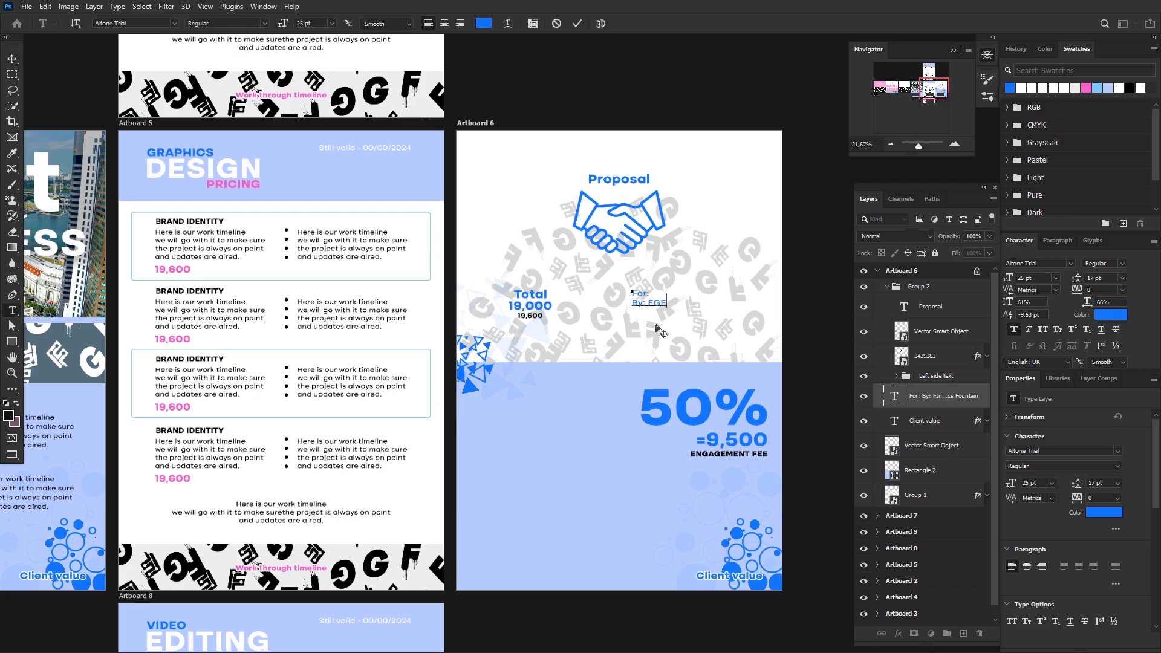
click(265, 23)
click(242, 56)
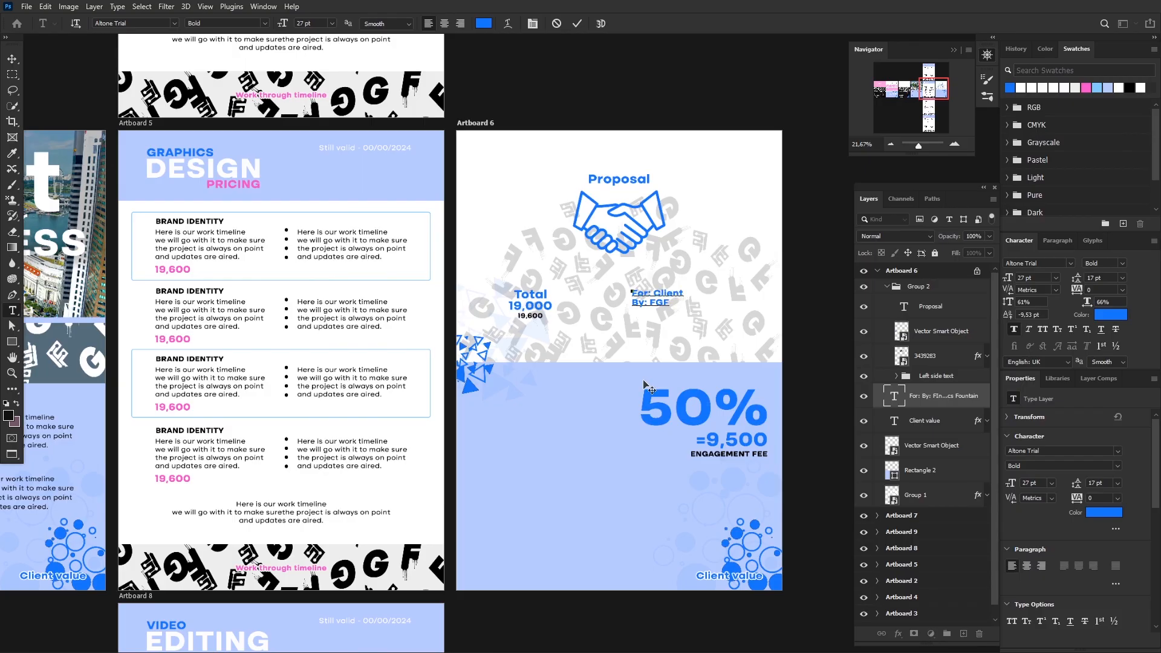
click(575, 24)
Place the "For: Client By: FGF" text centrally below the handshake icon.
key(v)
drag(641, 296, 699, 292)
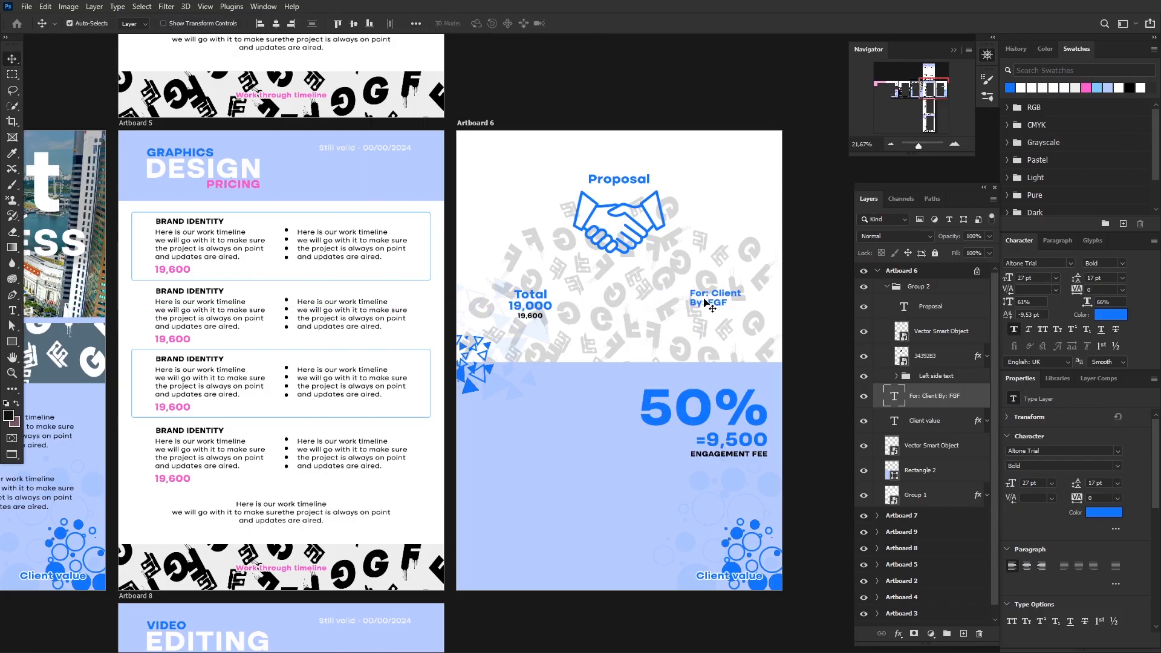
drag(705, 301, 607, 286)
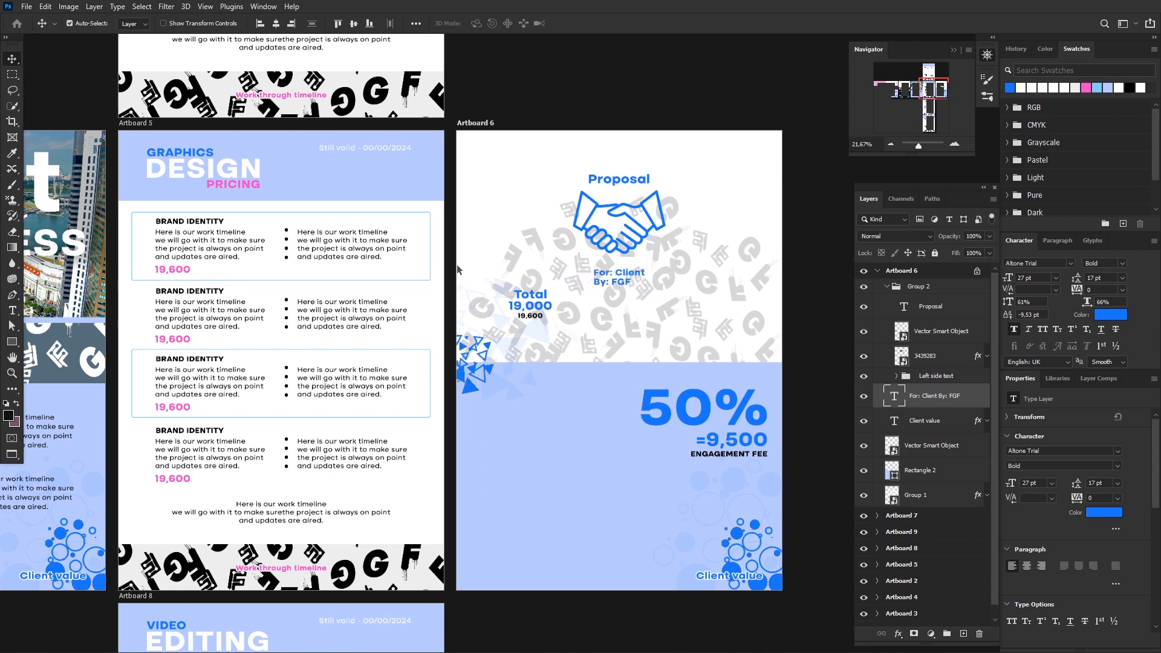
Centre the "Total", 19,000 and 19,600 texts horizontally on Artboard 6 and move them down about 77 px.
click(517, 300)
ctrl+click(937, 421)
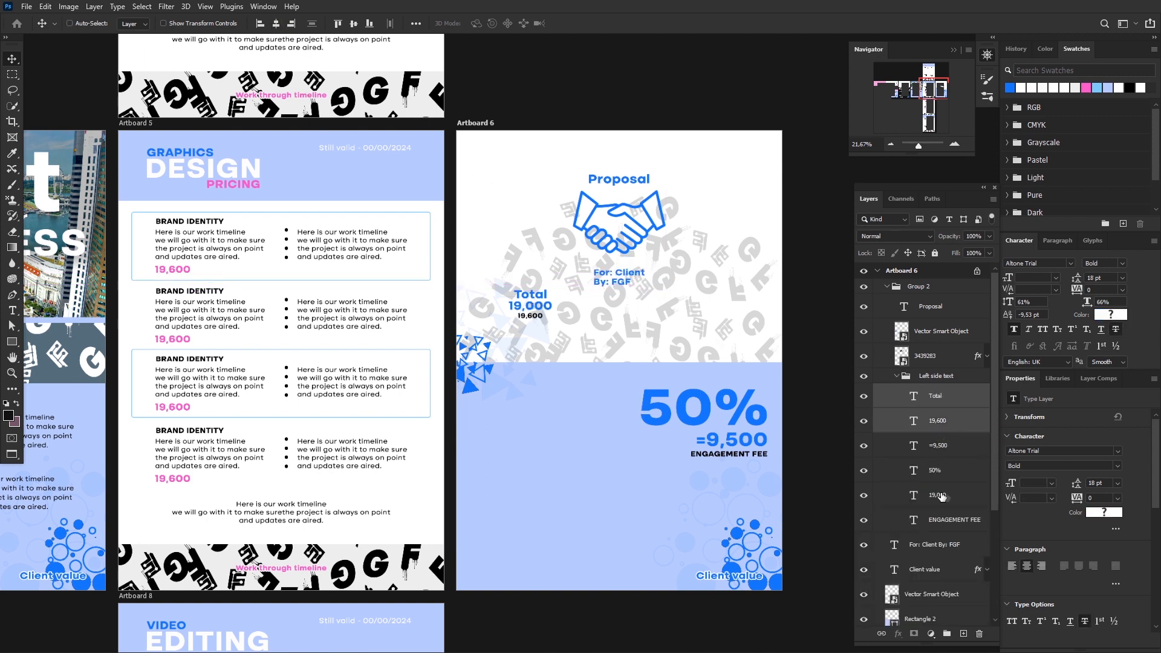
ctrl+click(952, 497)
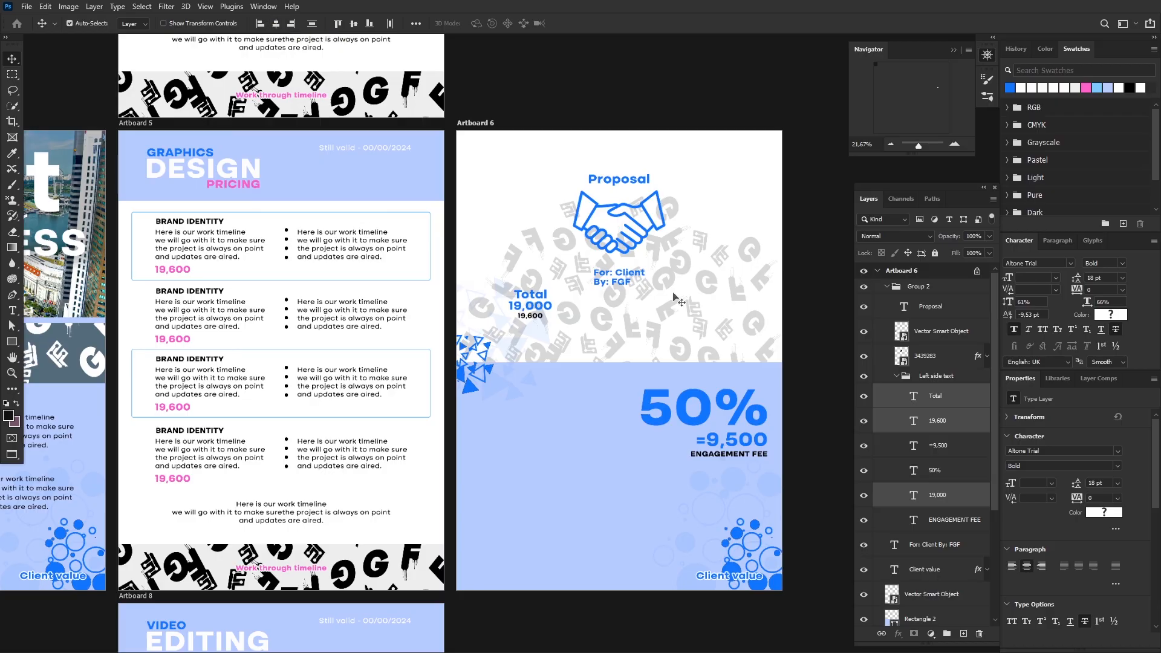
key(ctrl+a)
click(276, 24)
drag(622, 310, 622, 320)
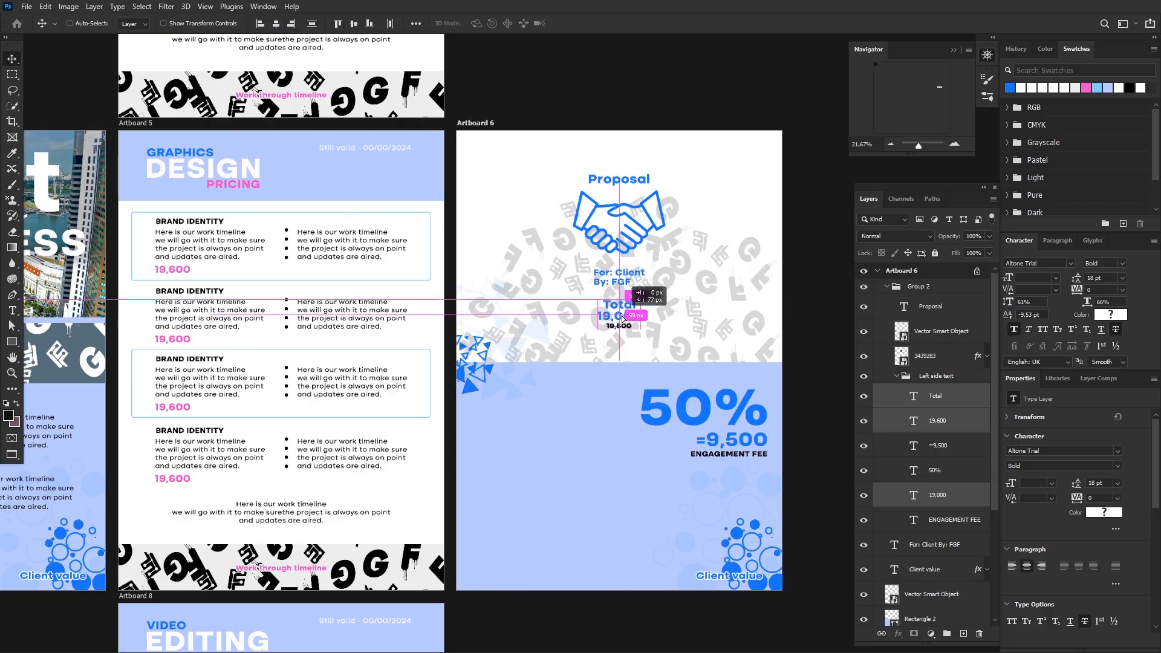
Set the "For: Client By: FGF" text to Regular weight at 23 pt.
scroll(610, 396, up, 1)
drag(609, 396, 559, 391)
double_click(559, 246)
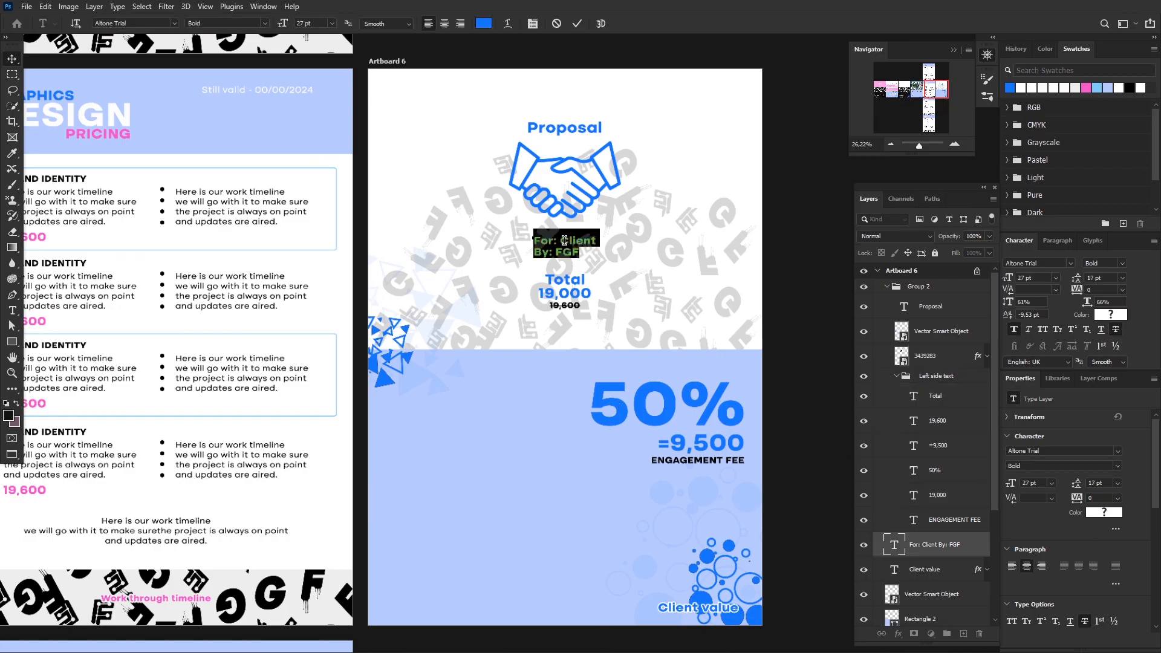
click(321, 21)
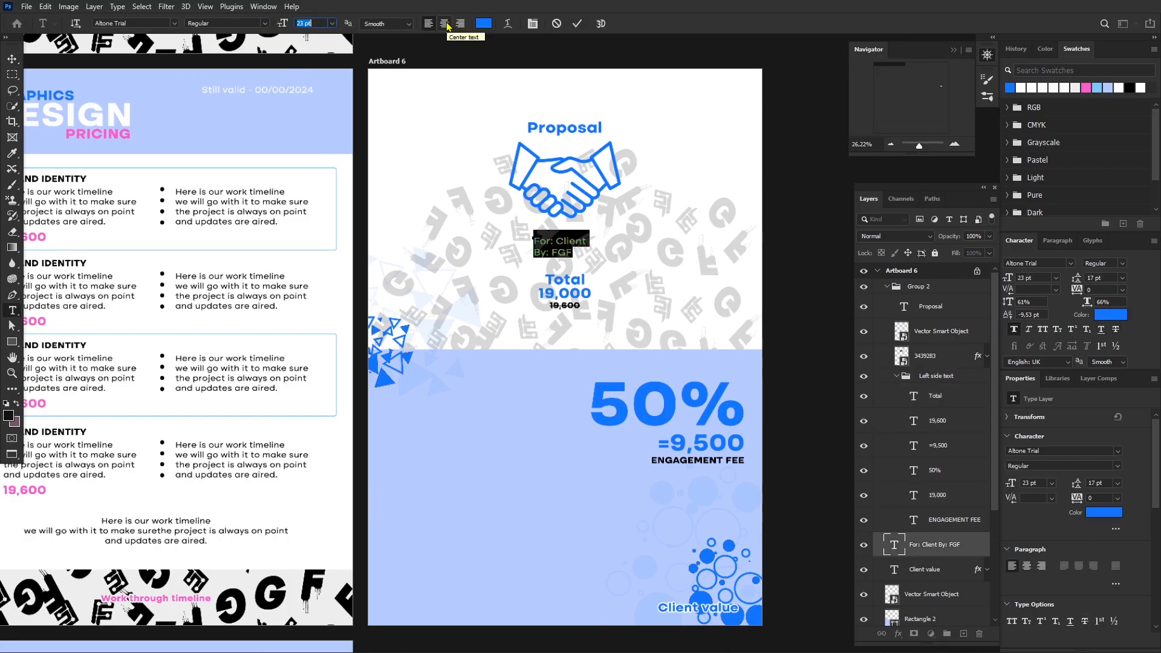
click(577, 24)
Move the "For: Client By: FGF" text into the lower-left corner of Artboard 6's blue area.
key(v)
drag(560, 249, 427, 595)
scroll(586, 448, down, 3)
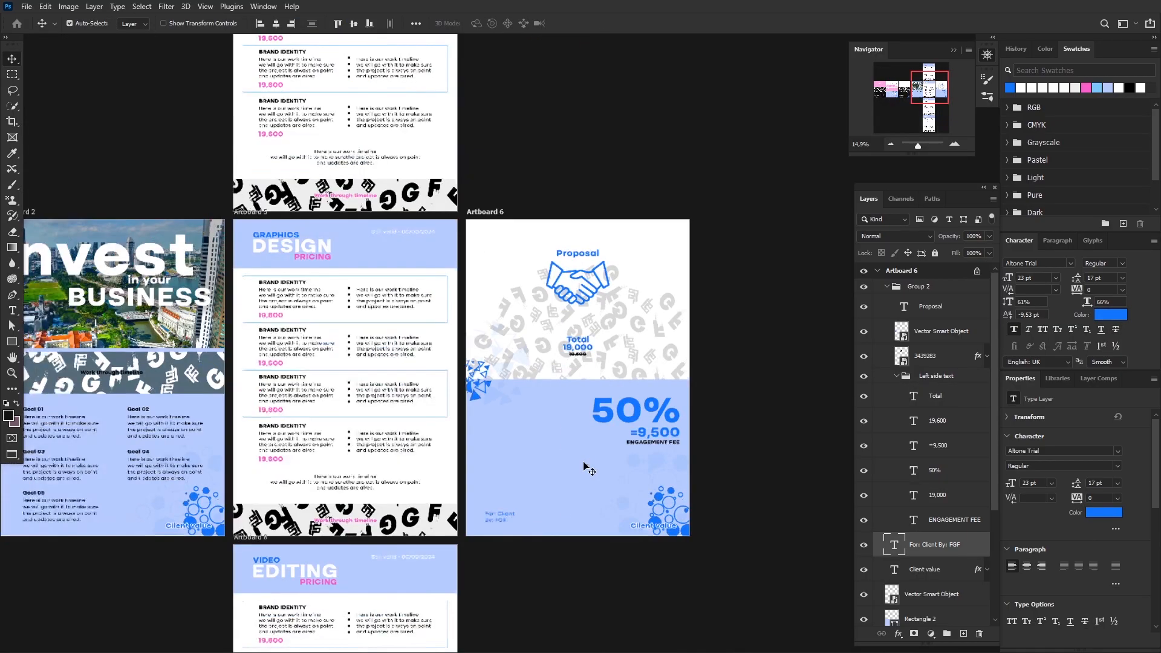
scroll(537, 483, up, 3)
drag(470, 543, 474, 551)
scroll(473, 552, down, 3)
scroll(649, 282, up, 3)
Add a layer mask to Artboard 6's grey letter pattern and fade out its upper part with a vertical gradient.
click(635, 267)
scroll(919, 520, down, 3)
click(913, 634)
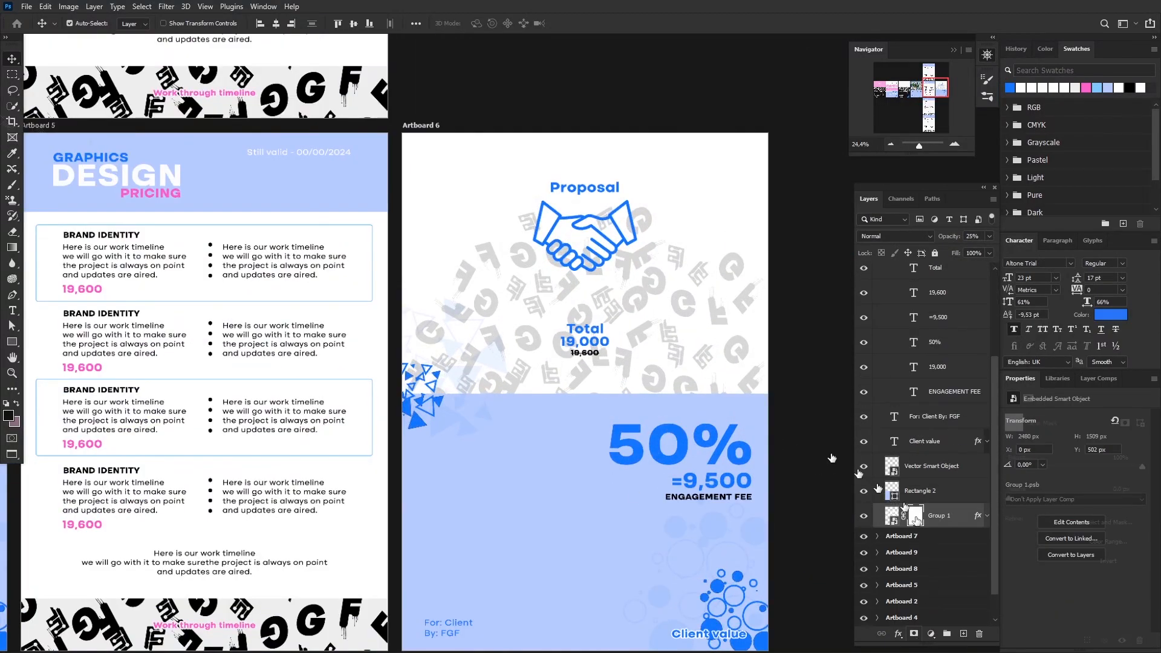
click(12, 248)
drag(581, 274, 584, 330)
scroll(571, 352, down, 1)
scroll(571, 353, up, 1)
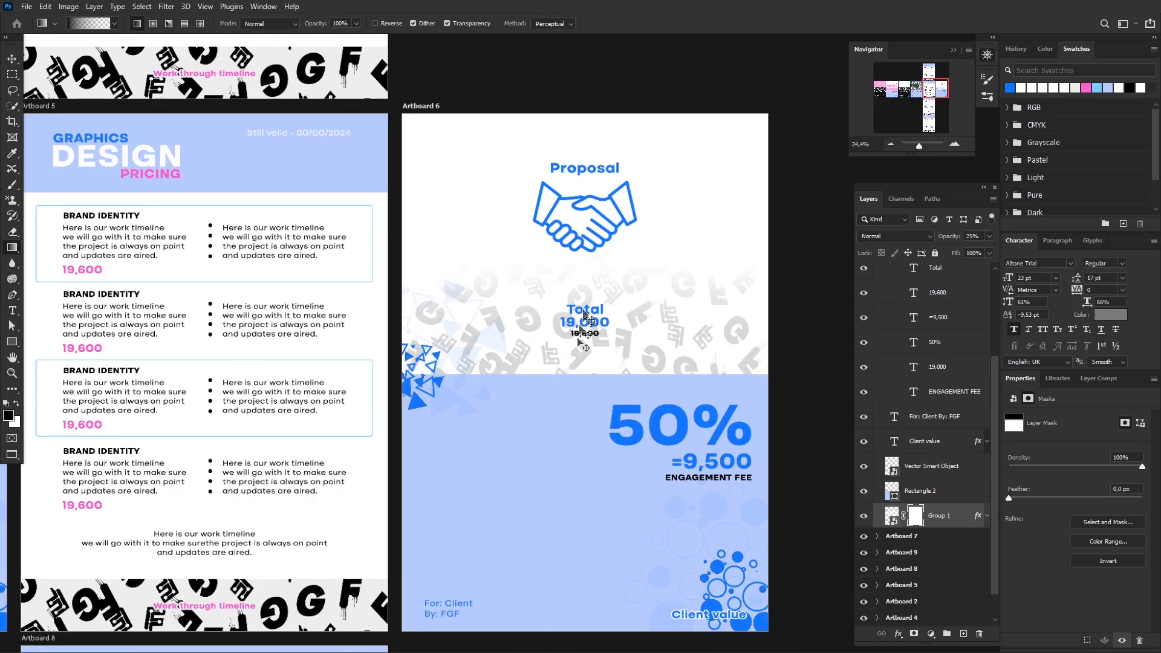
key(ctrl+z)
key(ctrl+shift+z)
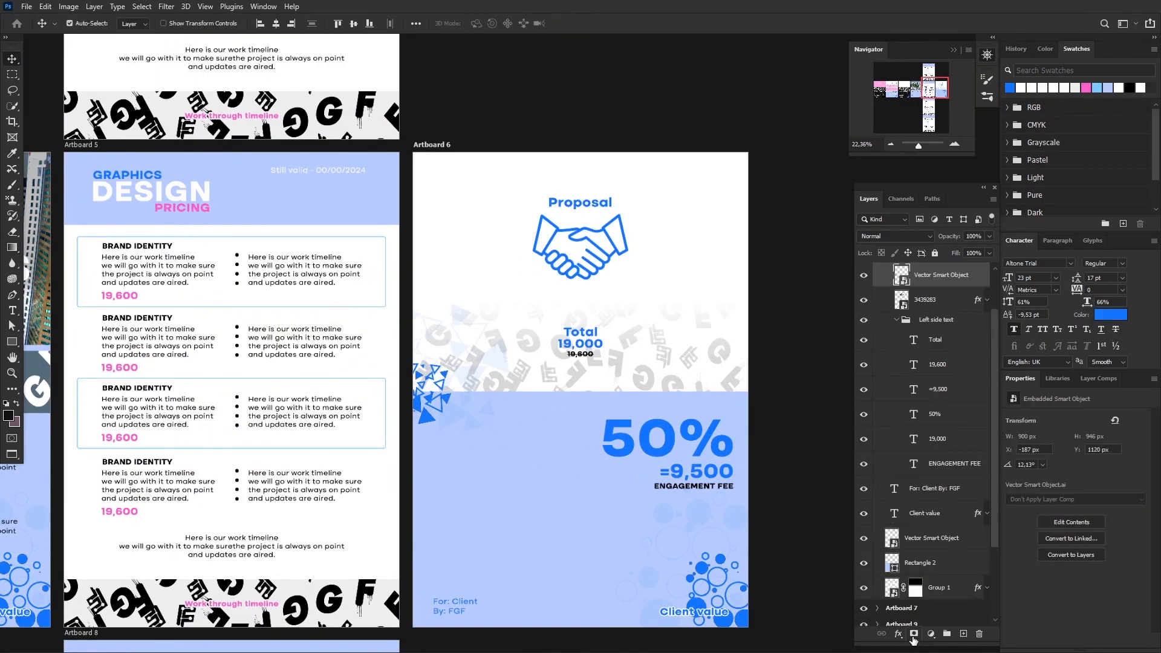
Add a layer mask to the triangle cluster and brush away its faint triangles over the white area.
click(914, 633)
key(b)
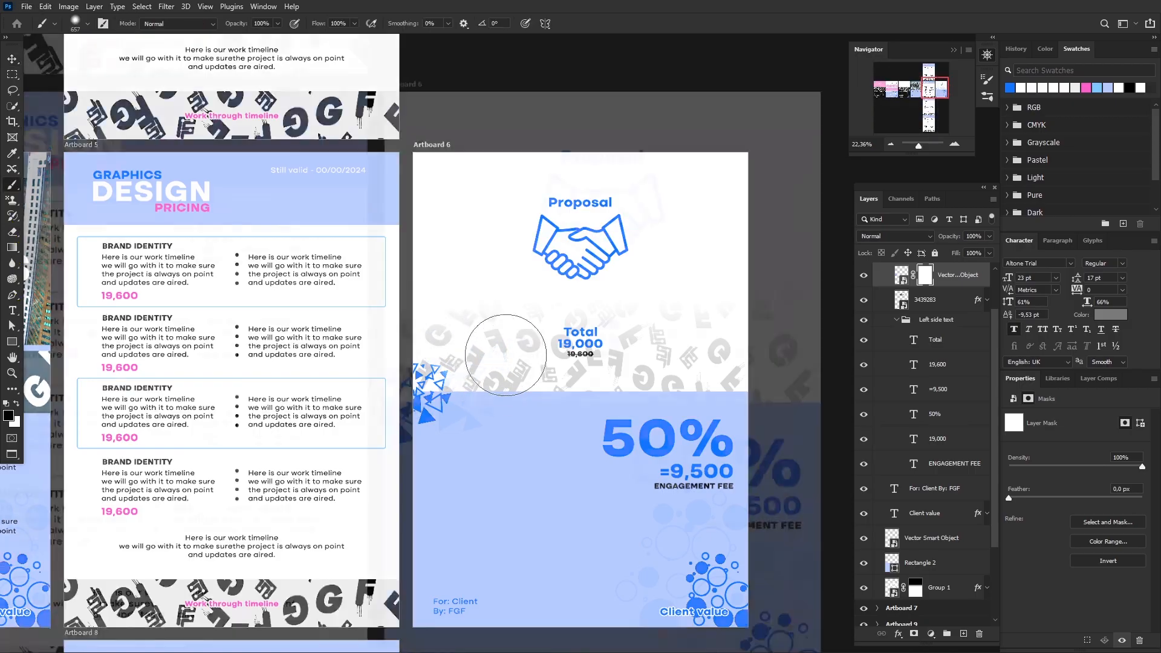
scroll(506, 355, up, 3)
drag(505, 355, 446, 336)
drag(357, 272, 453, 357)
key(ctrl+z)
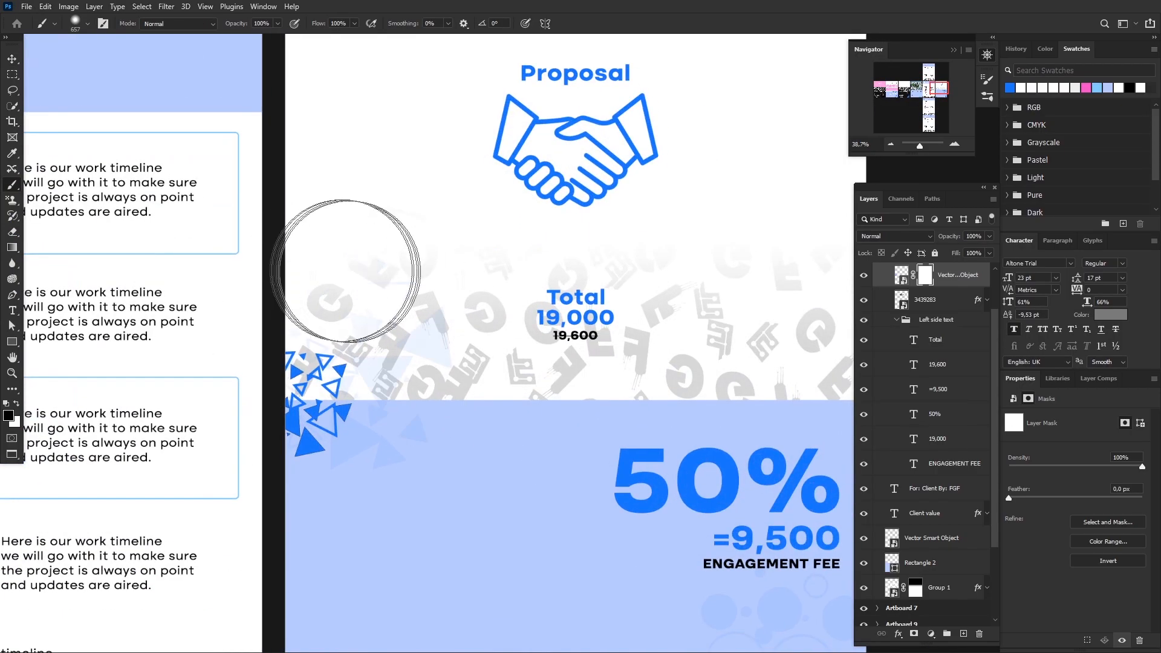
drag(350, 270, 423, 321)
Reduce the brush size to 133 and mask out the remaining faint triangles beside the cluster, finishing with a harder brush.
click(87, 25)
drag(138, 62, 108, 62)
scroll(445, 355, up, 5)
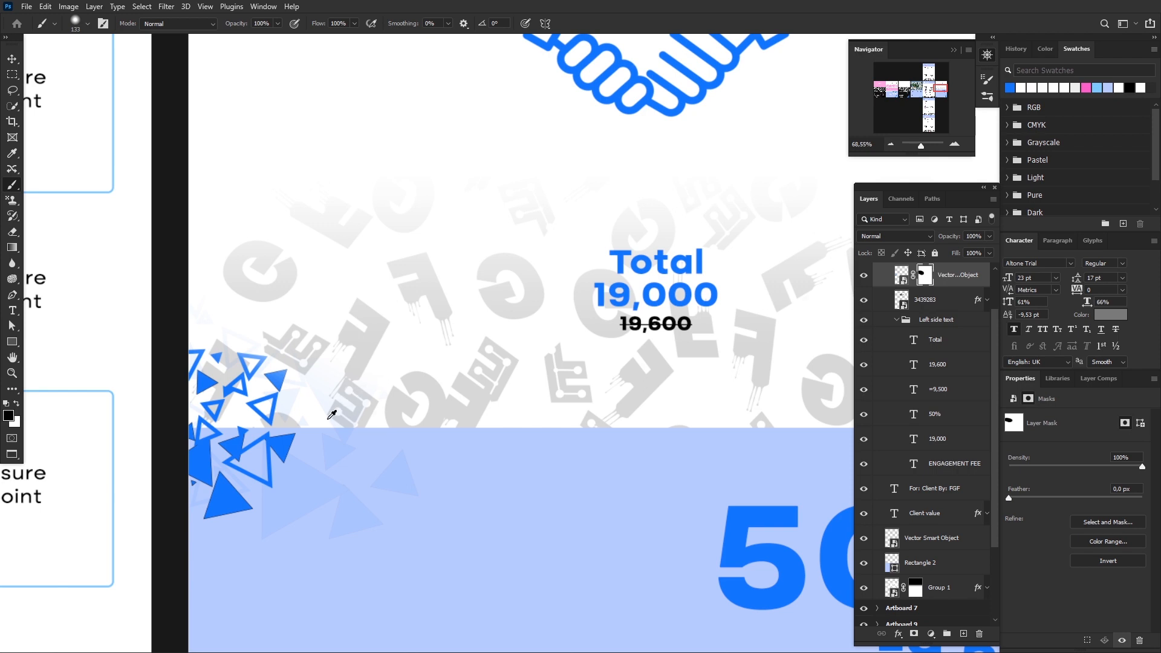
scroll(331, 415, up, 1)
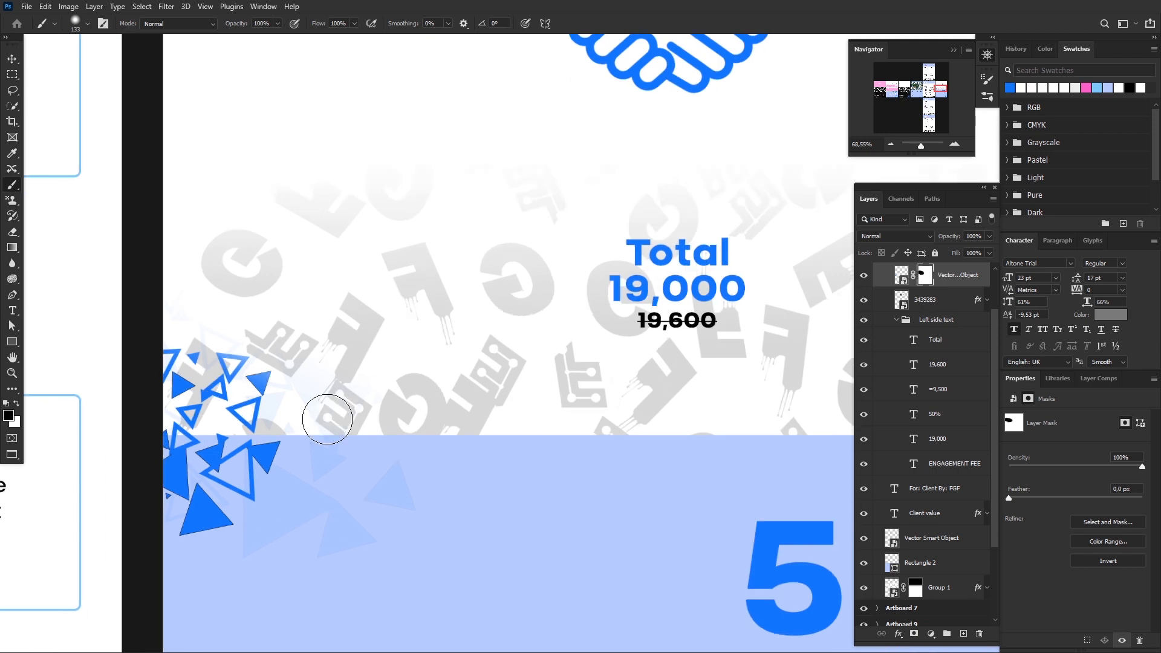
scroll(391, 389, down, 2)
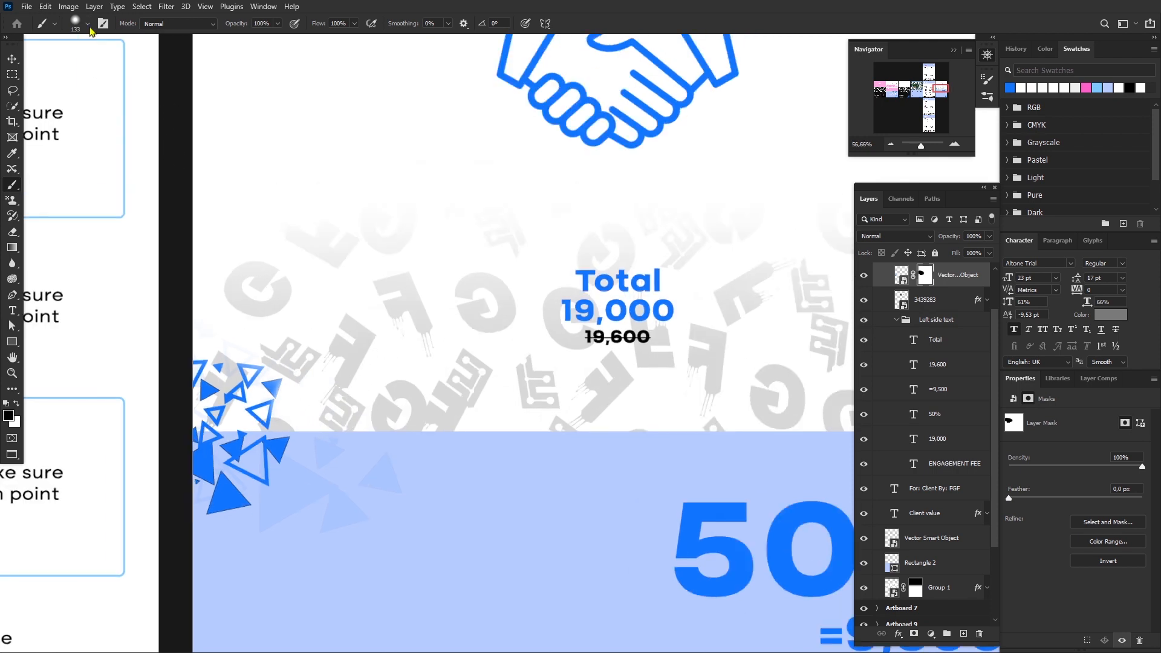
click(88, 25)
click(314, 397)
scroll(381, 516, down, 9)
drag(406, 537, 409, 440)
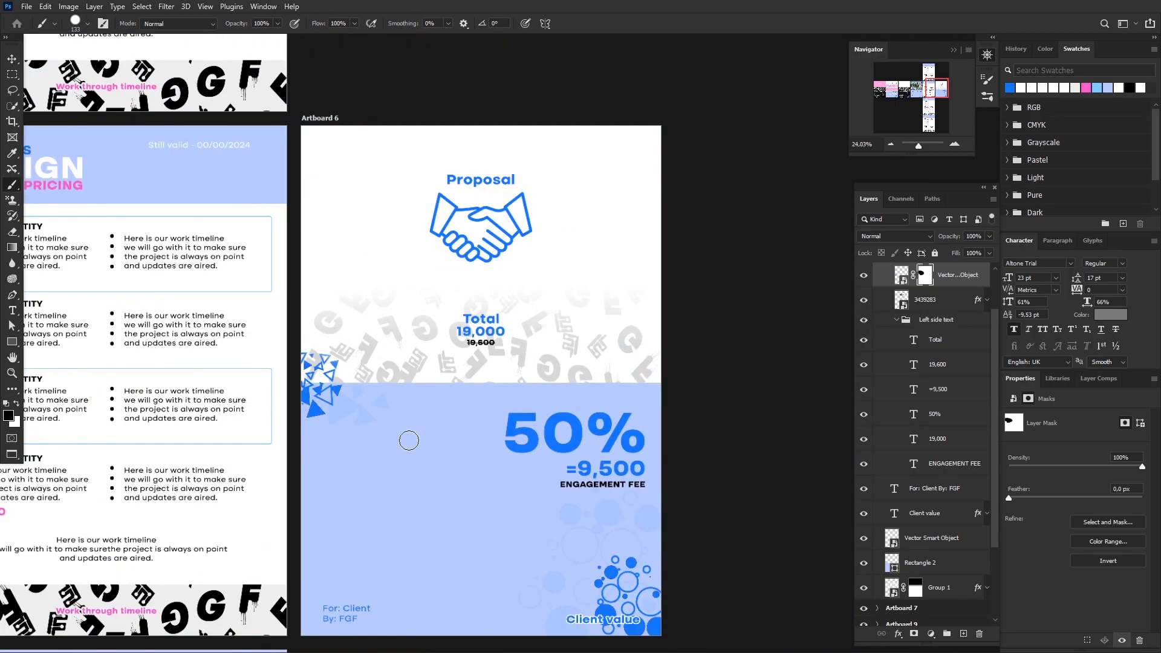
click(12, 59)
scroll(326, 393, down, 2)
scroll(327, 393, down, 1)
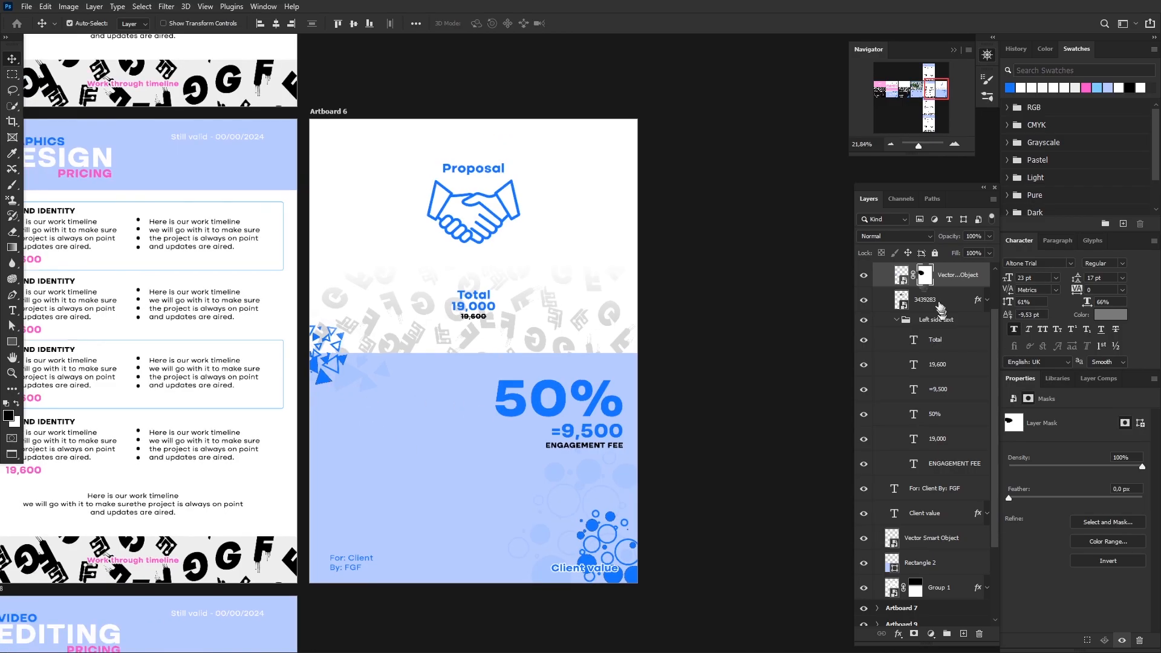
click(903, 278)
right_click(948, 275)
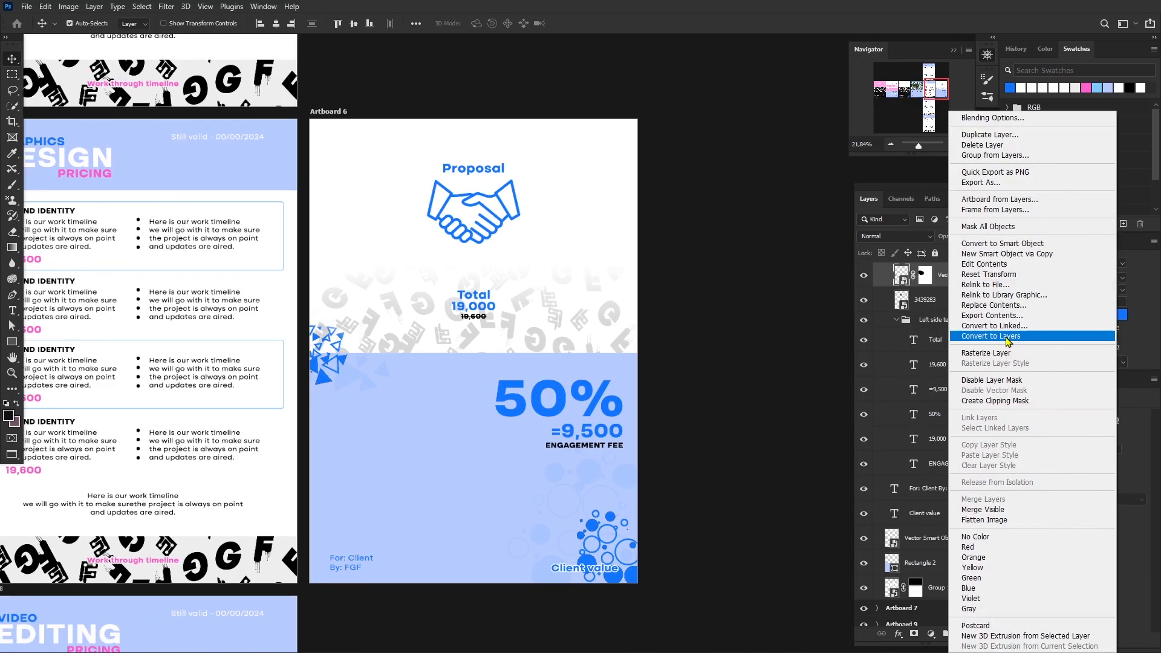
click(991, 354)
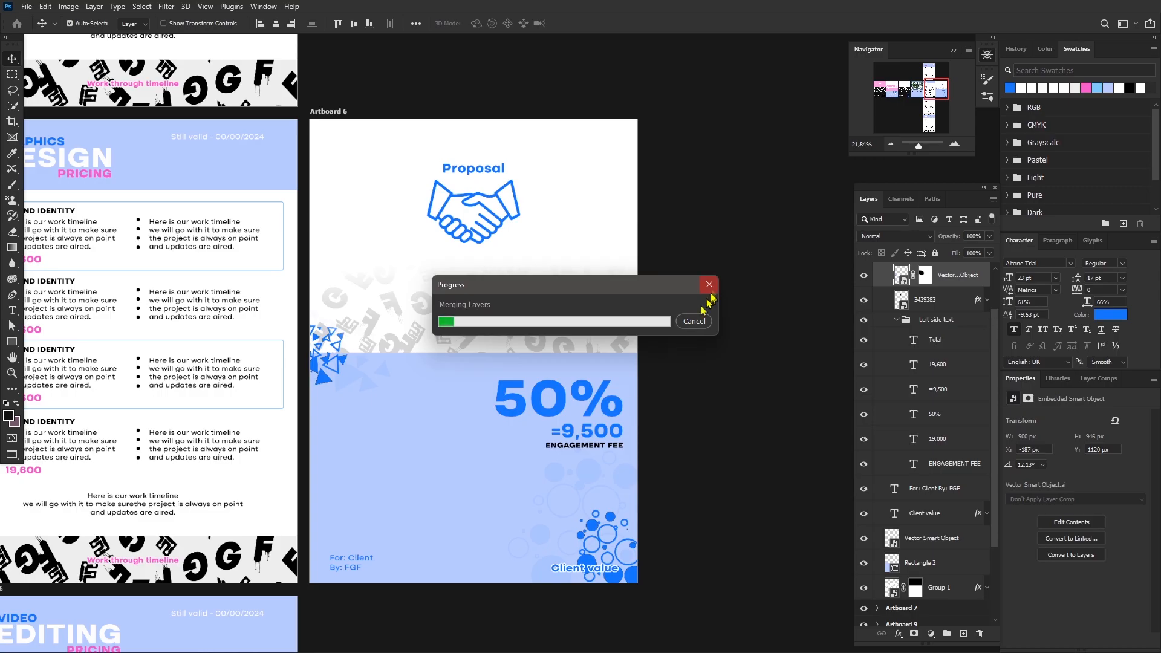
Add a white Color Overlay effect to Artboard 6's triangle cluster.
click(898, 633)
click(919, 590)
click(946, 279)
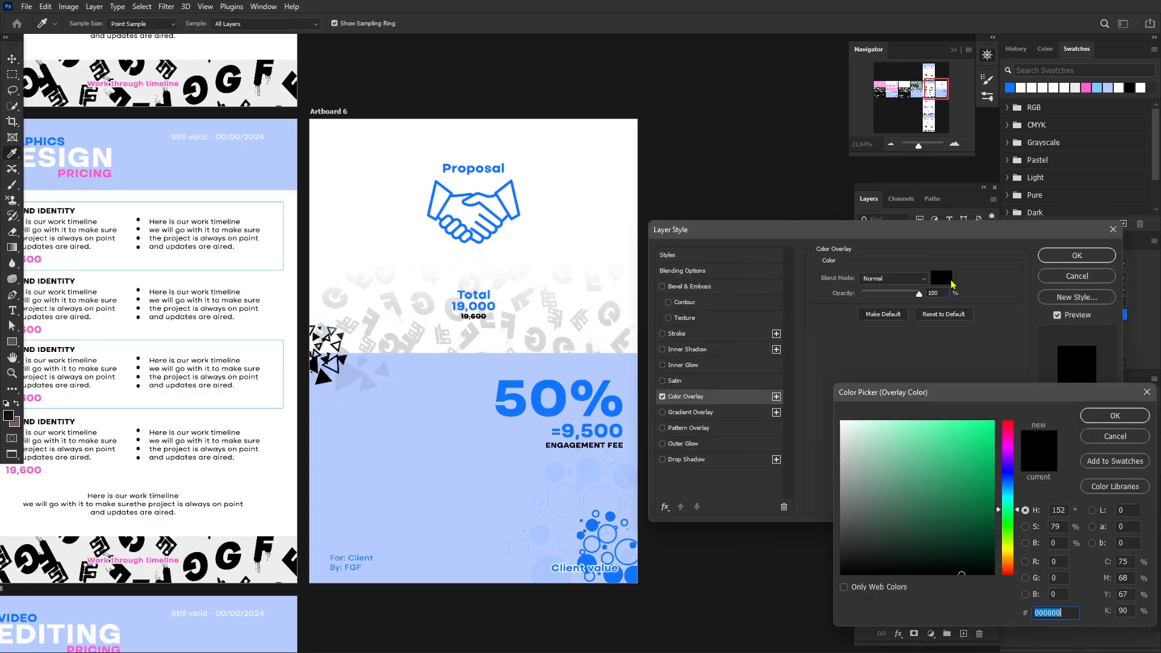
click(103, 175)
scroll(160, 305, down, 1)
drag(160, 305, 271, 294)
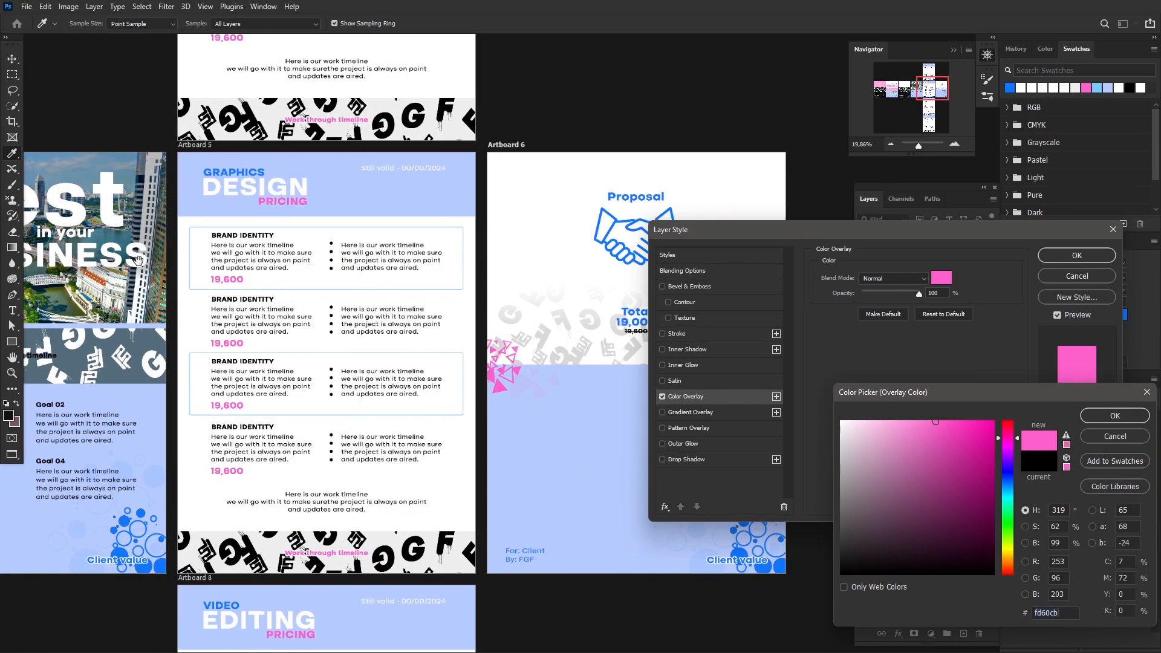
click(535, 203)
key(Return)
key(Return)
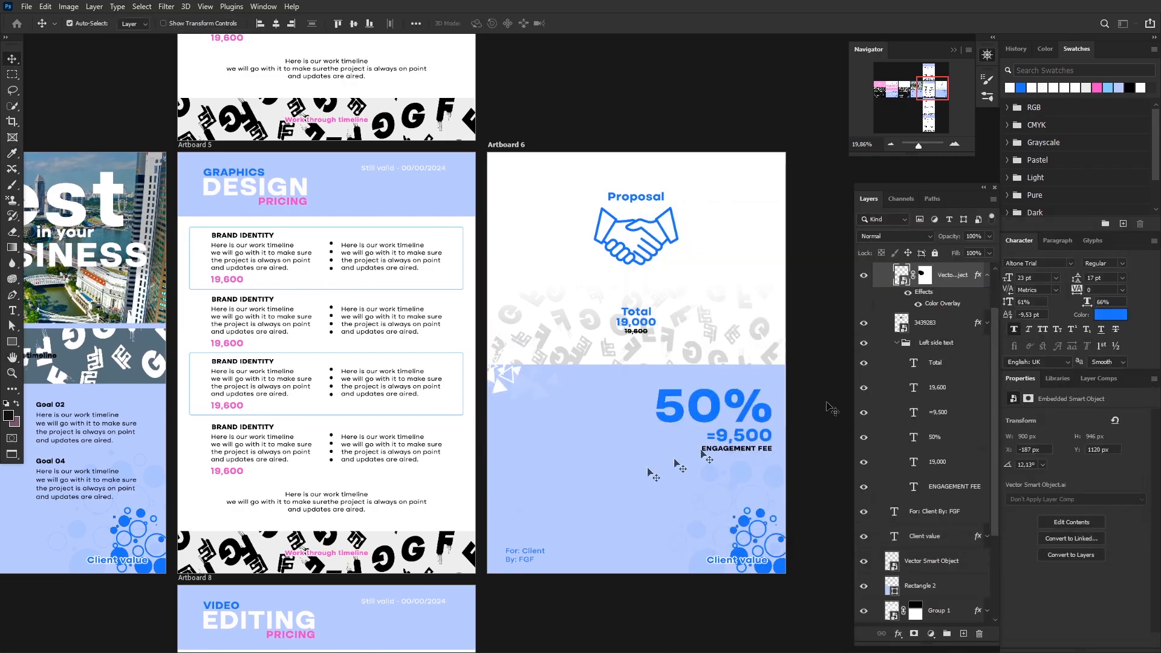
Scale the white triangle cluster to about 132% and compare the page with the cluster hidden and shown.
key(ctrl+t)
drag(574, 343, 609, 349)
click(656, 103)
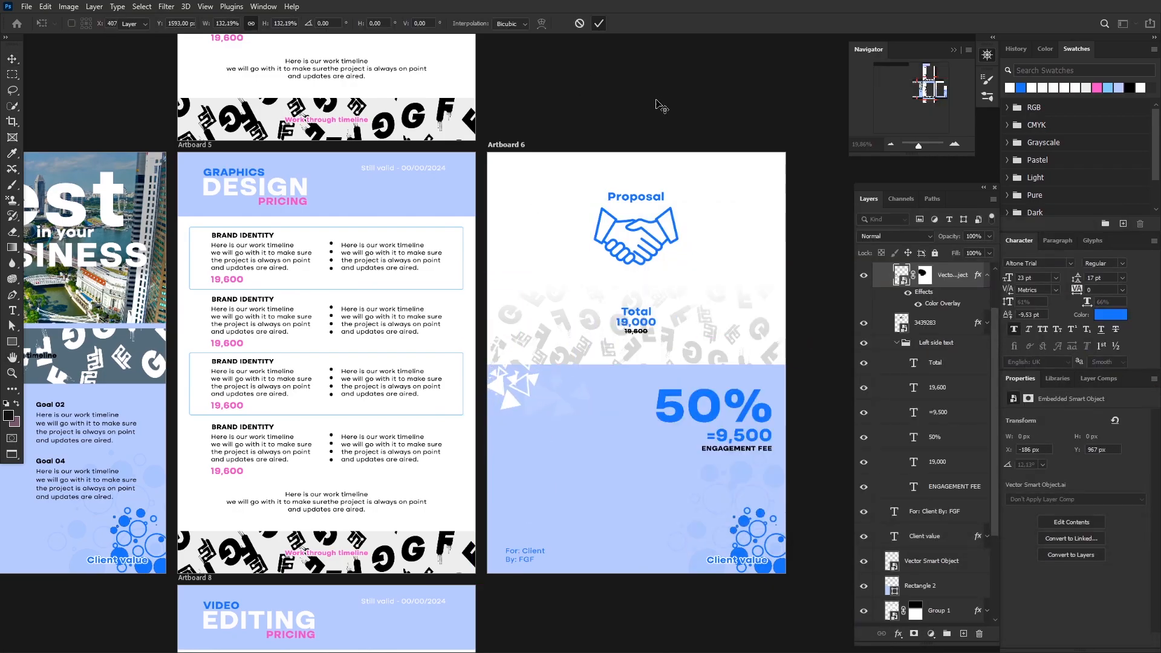
scroll(601, 432, down, 4)
key(ctrl+comma)
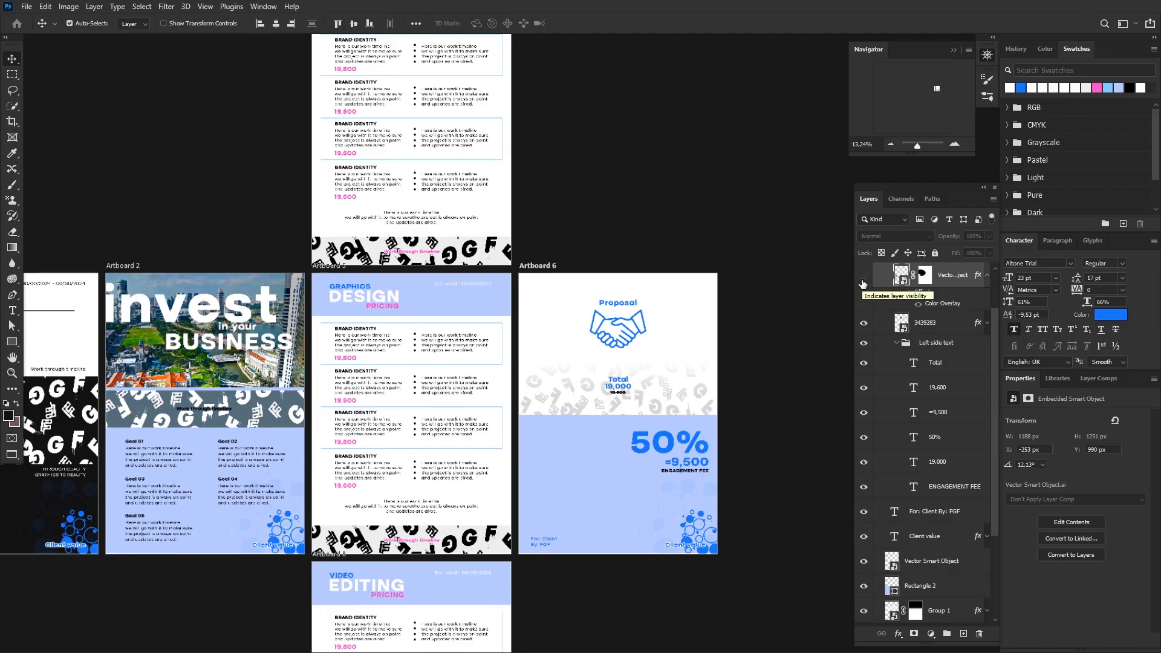
scroll(582, 354, up, 4)
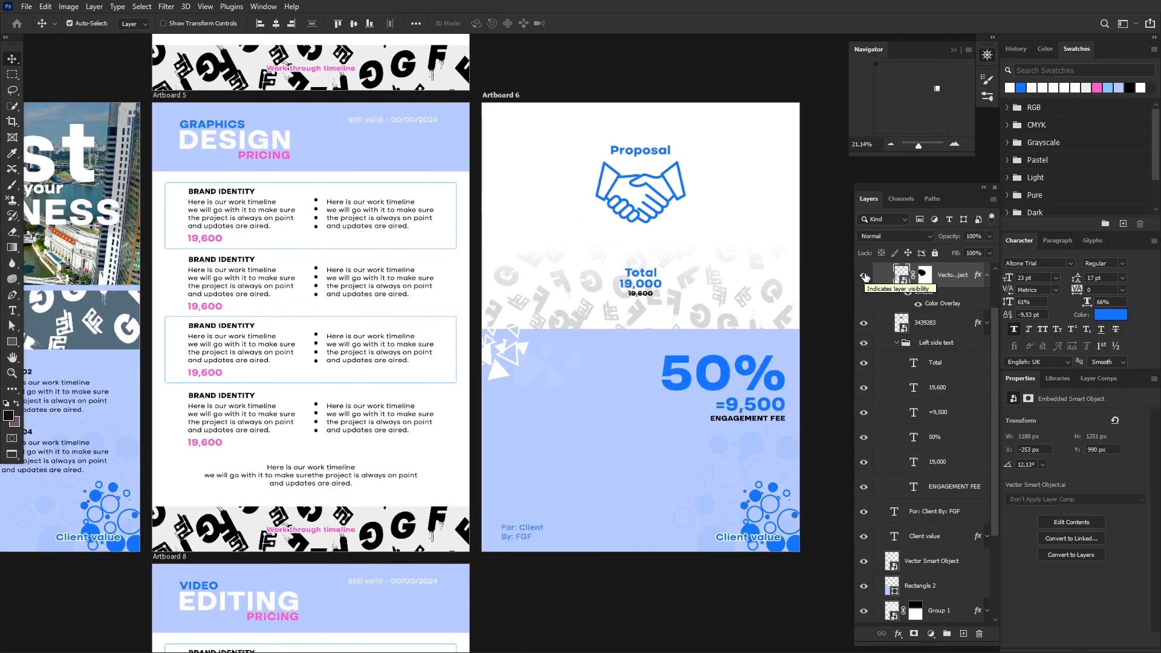
Move the white triangle cluster down along the left edge of Artboard 6's blue area, beside the engagement fee text.
drag(496, 379, 489, 456)
scroll(653, 496, down, 1)
drag(517, 413, 512, 426)
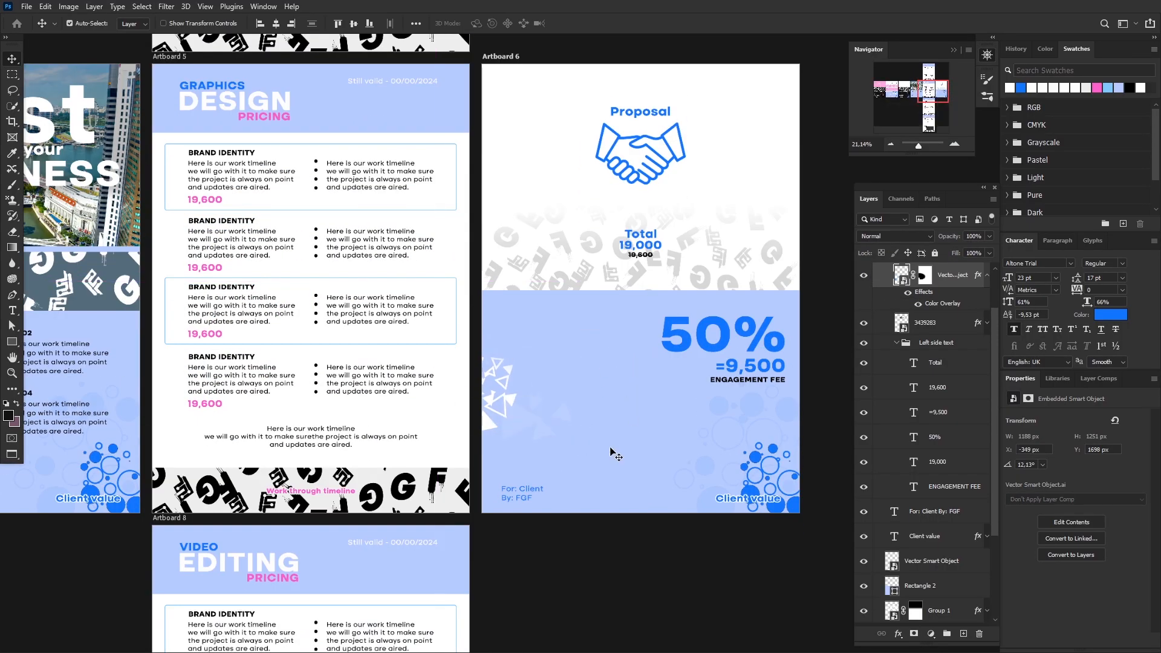
scroll(617, 444, down, 2)
scroll(634, 285, up, 3)
scroll(634, 285, down, 5)
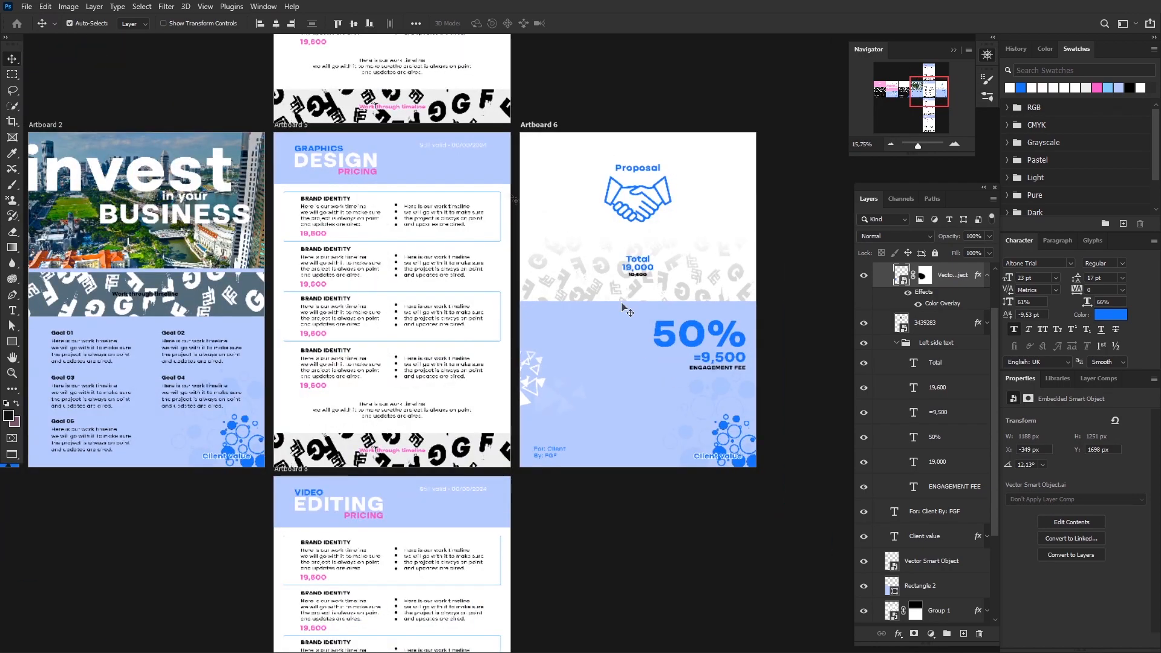
scroll(622, 306, down, 3)
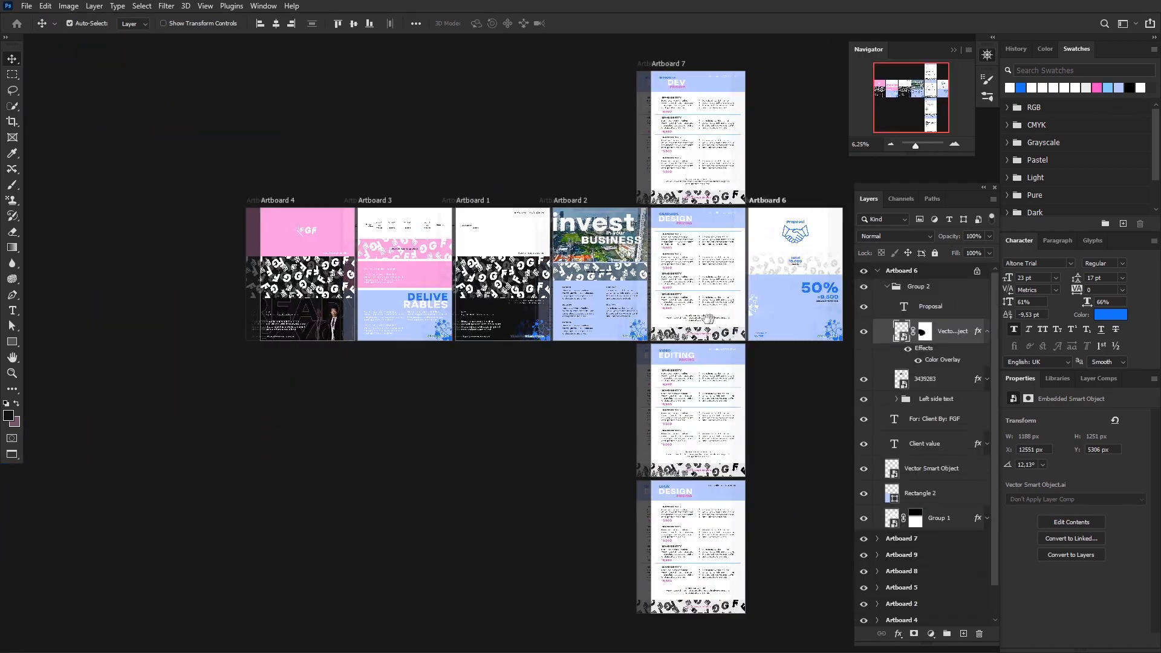
Delete the blue bubbles, the date range and the questionnaire timeline from Artboard 1.
scroll(544, 304, up, 7)
scroll(477, 154, up, 6)
click(460, 263)
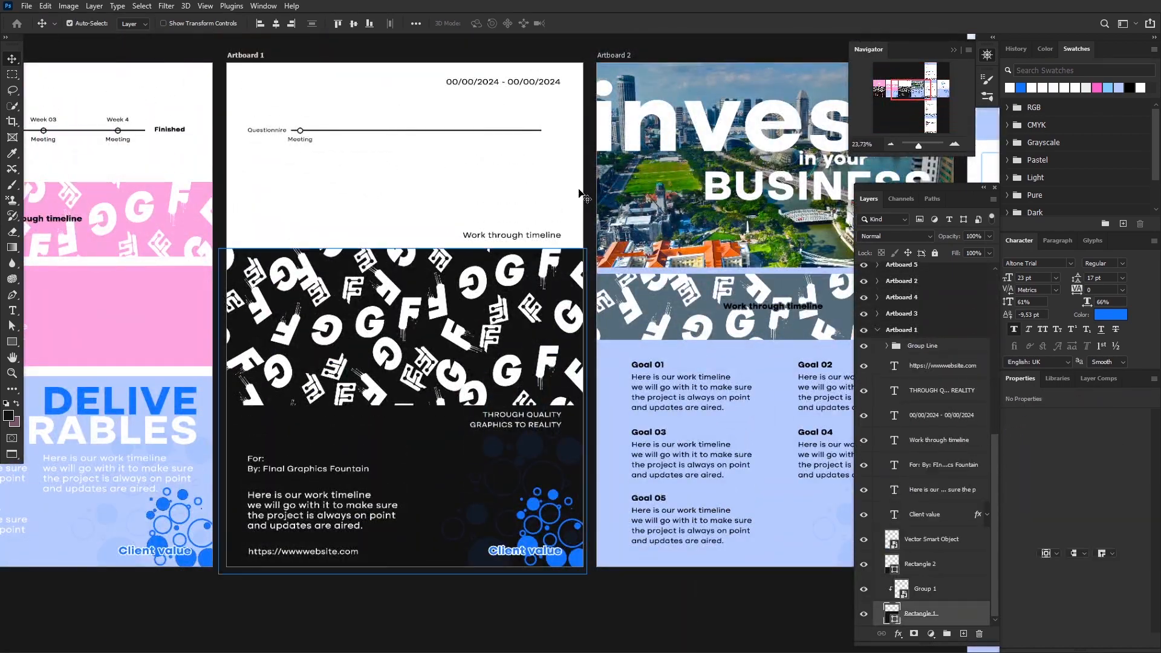
click(532, 433)
click(529, 83)
key(Delete)
drag(267, 113, 369, 173)
key(Delete)
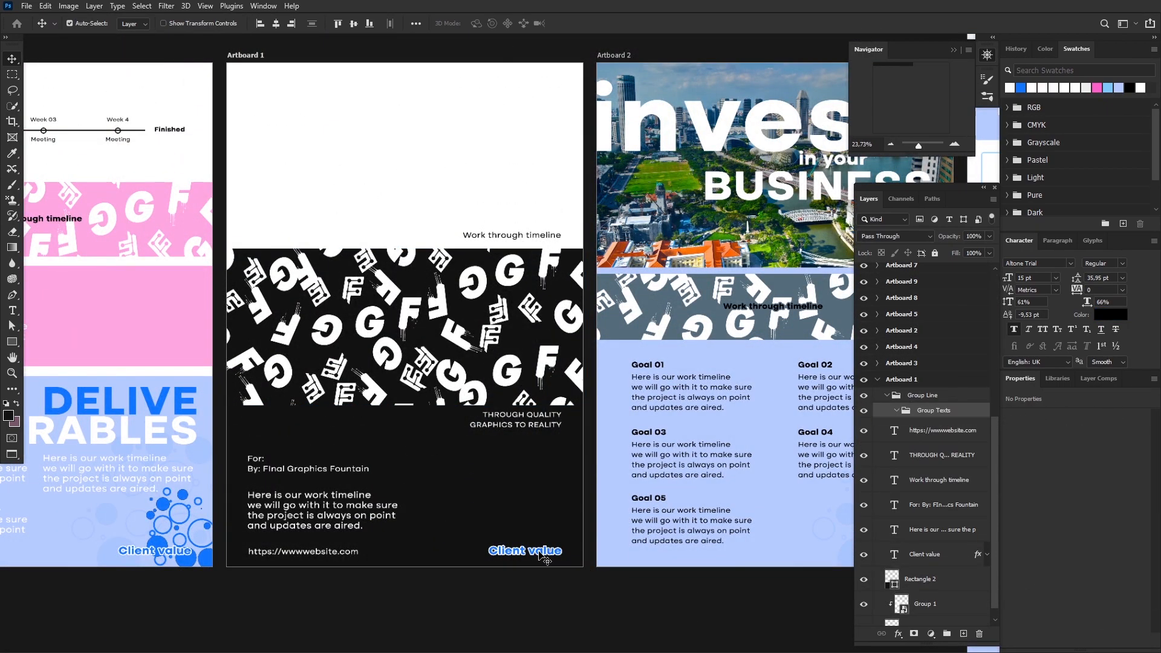
click(538, 552)
Copy Artboard 2's "invest" title onto Artboard 1's white area and recolour it with the light pink ffa7e3.
click(362, 177)
drag(675, 137, 334, 145)
double_click(334, 143)
click(1110, 314)
click(181, 410)
click(186, 333)
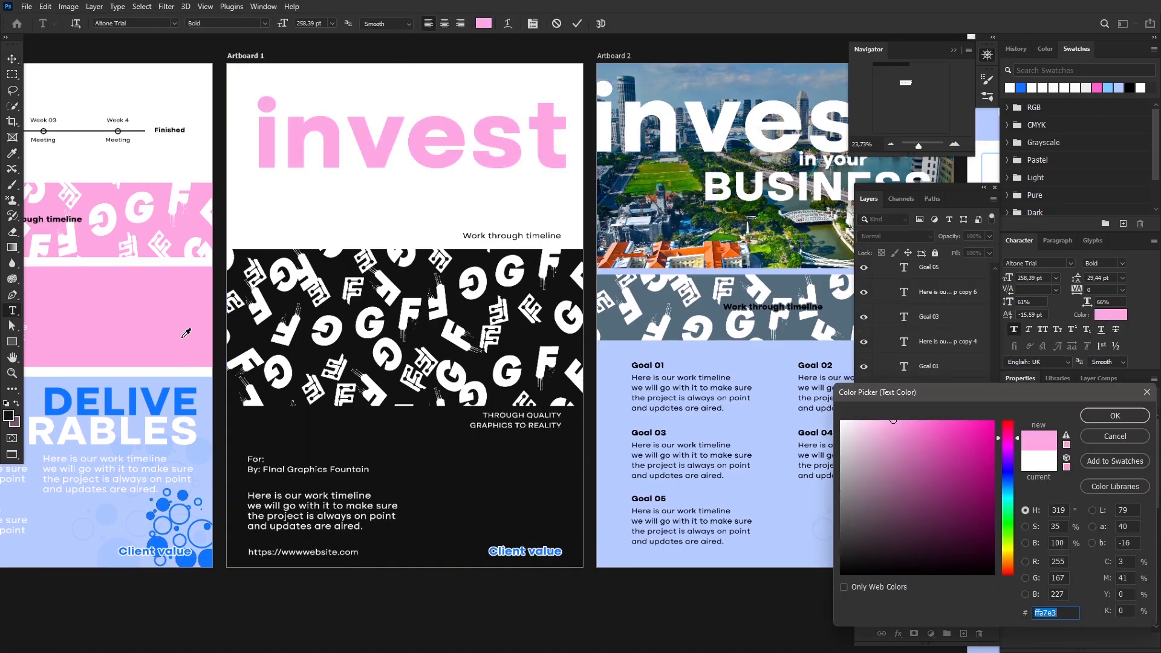
click(1121, 416)
Replace the copied title's text on Artboard 1 with "heads".
text(heads)
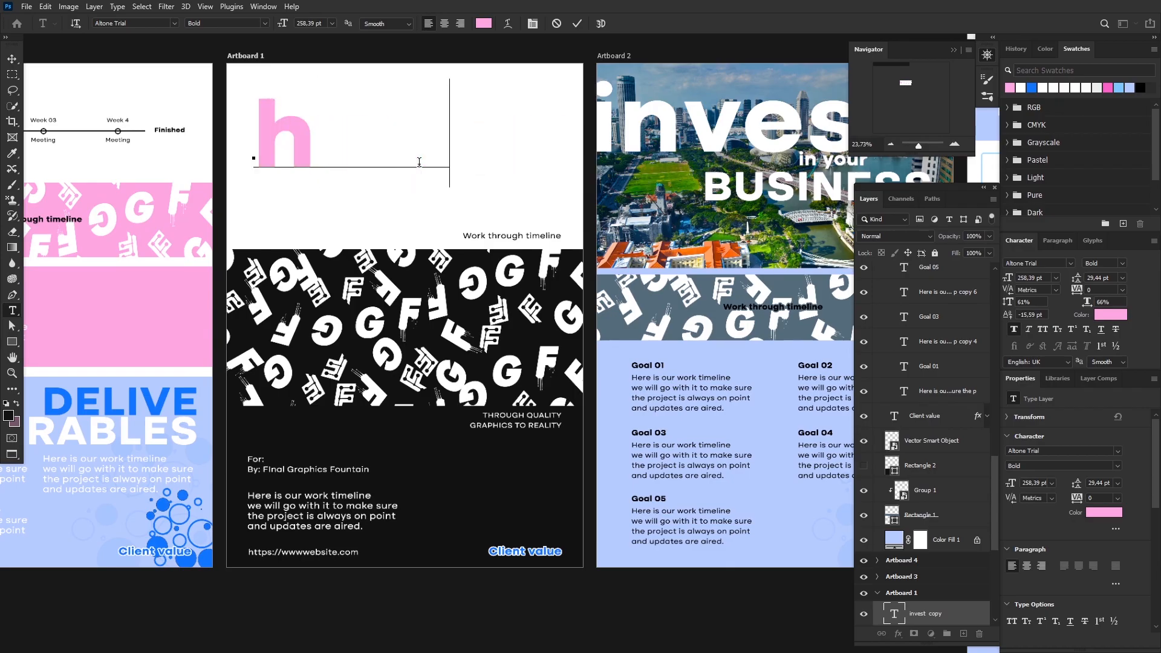
key(Return)
text(up)
key(BackSpace)
key(BackSpace)
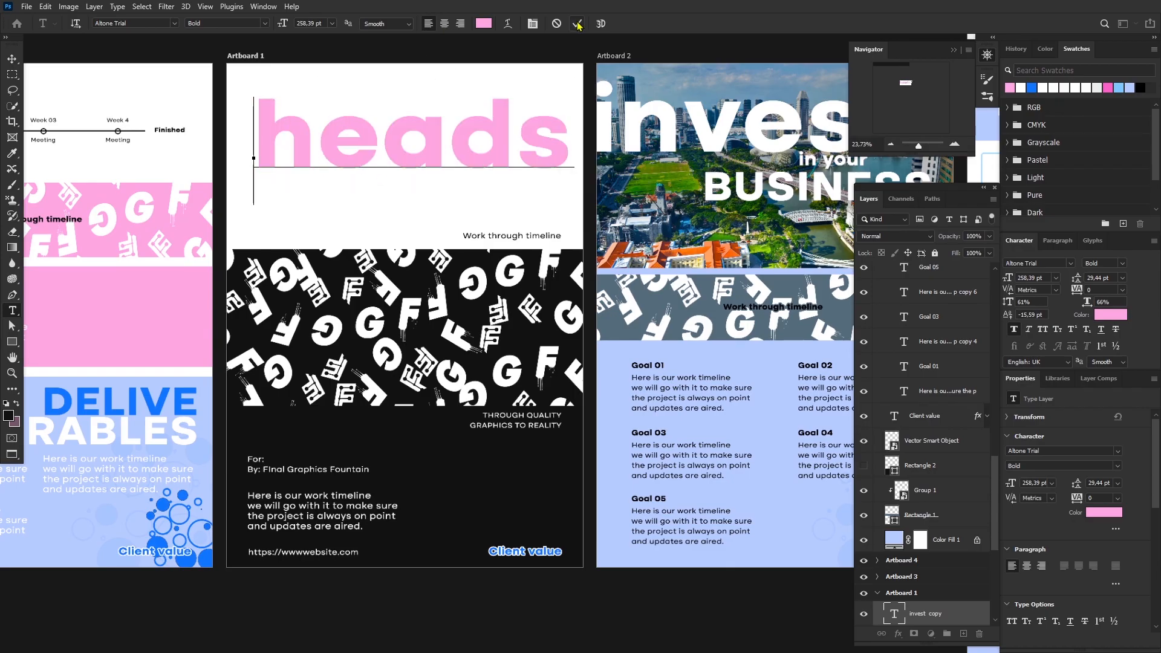
click(578, 24)
Shift the "heads" title slightly up, duplicate it underneath and change the copy's text to "-up".
key(v)
drag(500, 161, 458, 149)
scroll(470, 226, down, 3)
drag(469, 175, 497, 210)
double_click(496, 206)
text(-up)
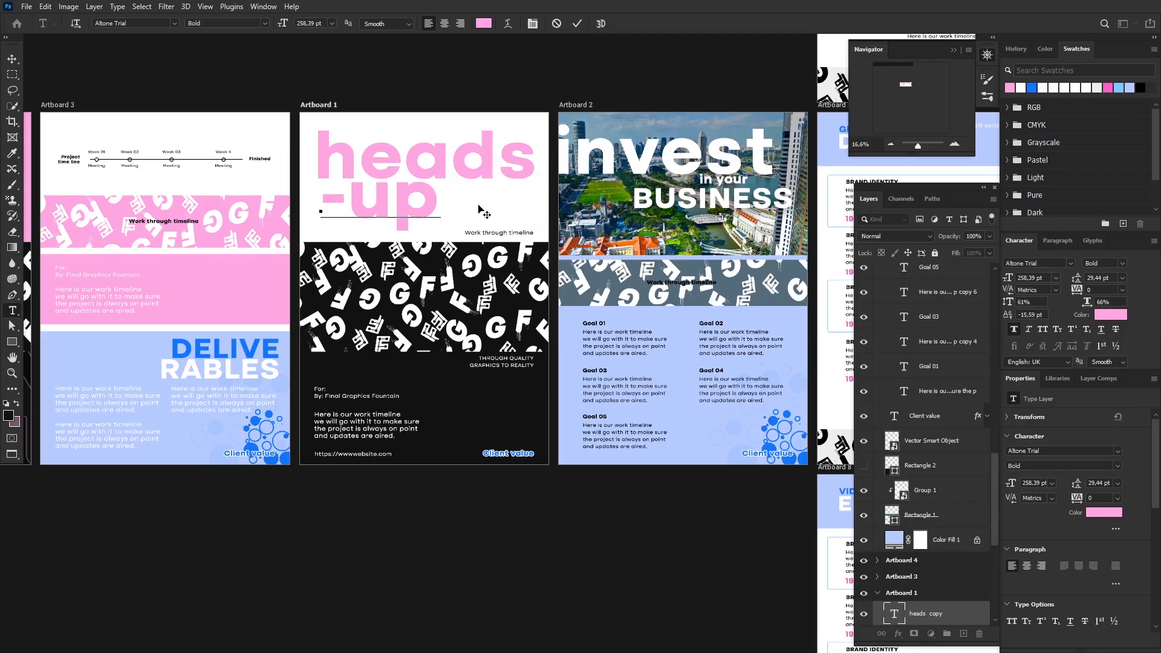
click(409, 212)
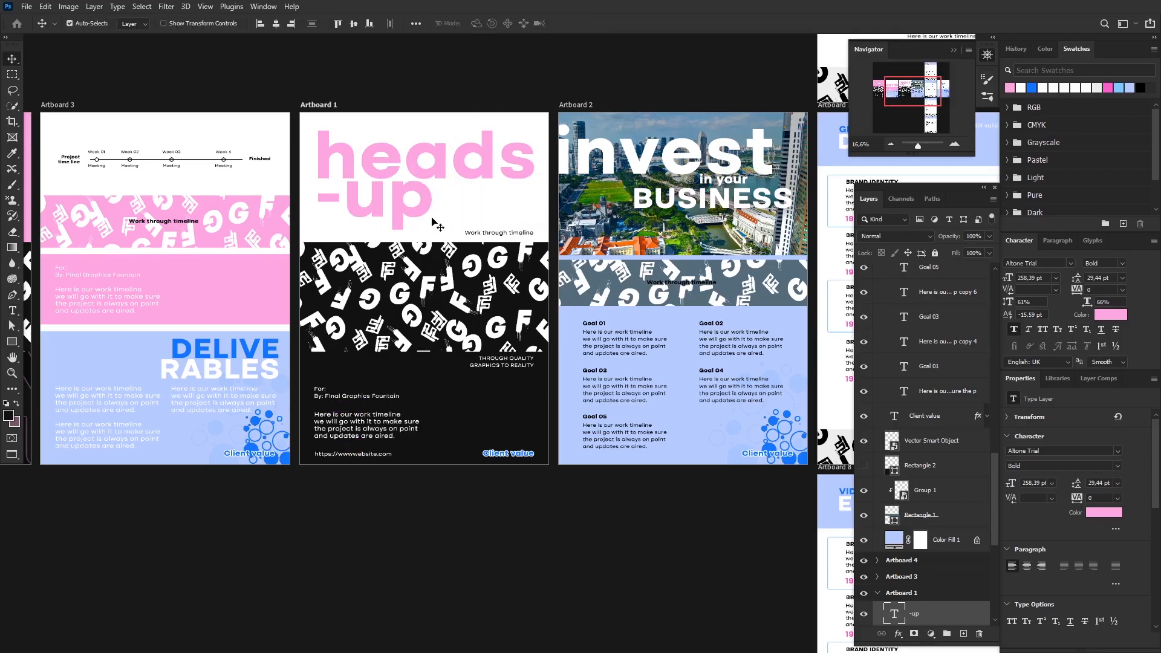
Place "-up" under the right end of "heads" and put a copy reading "?" to its left.
drag(421, 207, 385, 215)
double_click(330, 214)
text(?)
click(578, 24)
Shorten the black rectangle behind Artboard 1's letter pattern to a strip 238 px high.
click(411, 281)
key(u)
drag(423, 352, 446, 266)
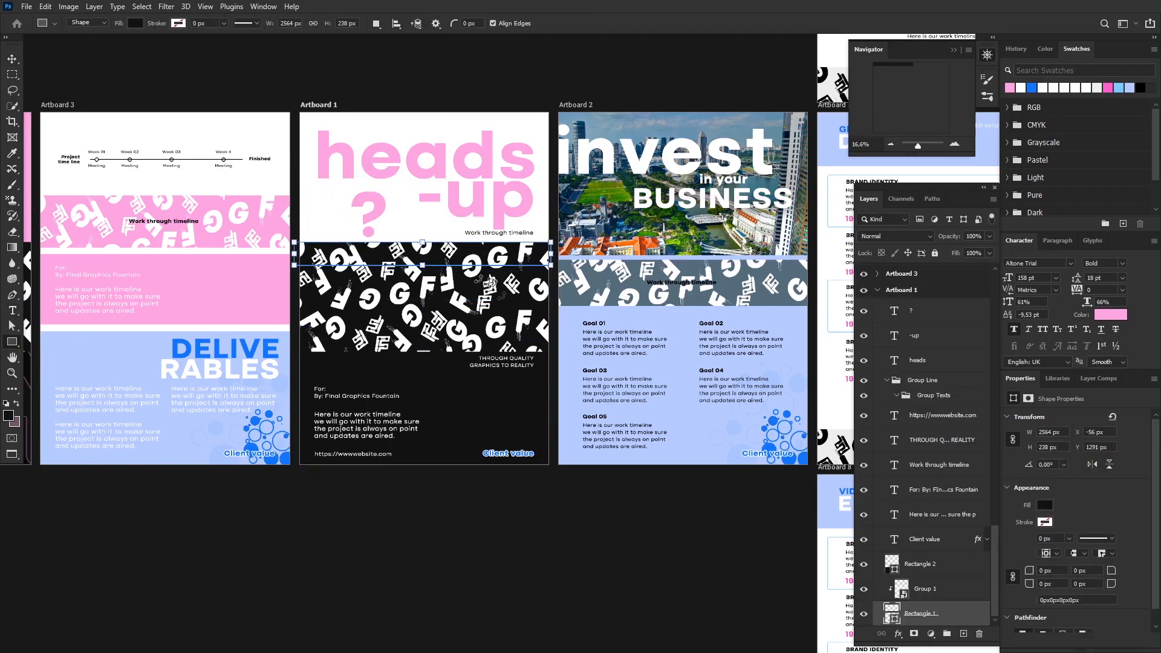
Scale the clipped letter pattern down to about 2550 × 1562 px and reposition it inside the black strip.
click(12, 59)
click(472, 259)
key(ctrl+t)
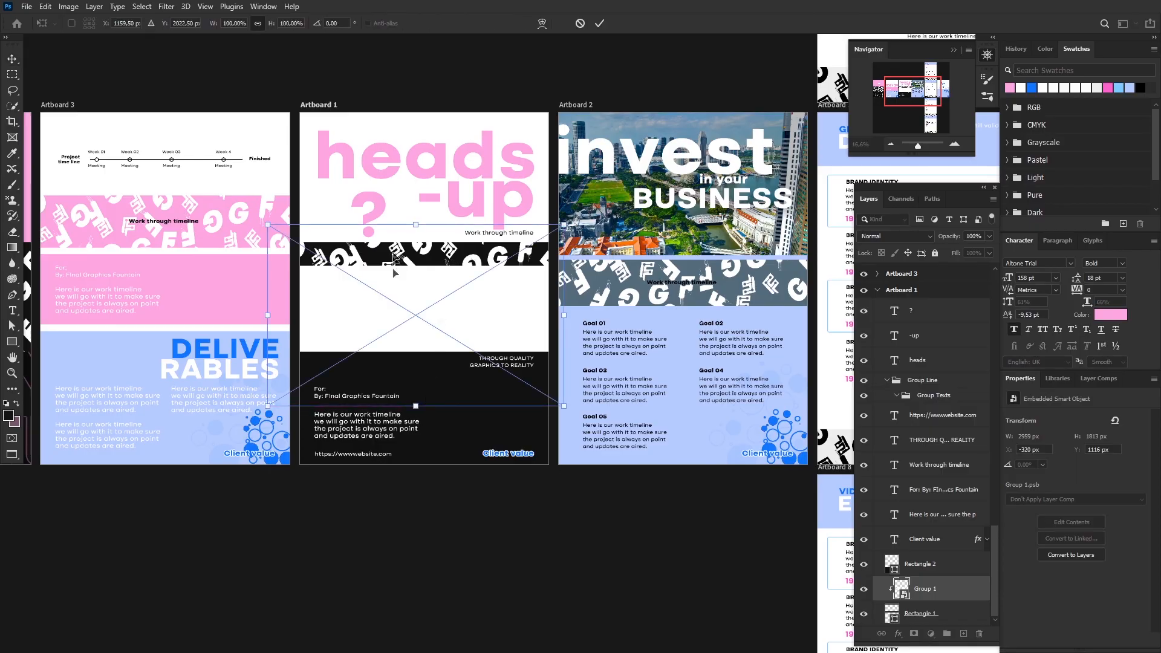
drag(415, 224, 419, 238)
drag(433, 304, 438, 290)
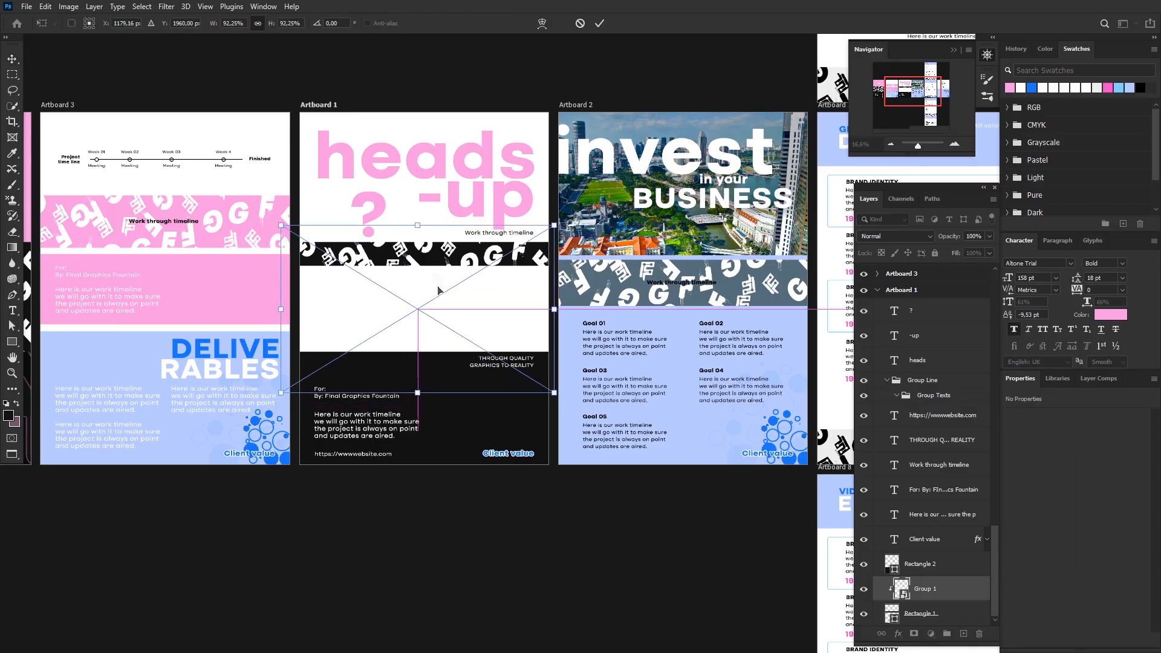
drag(284, 309, 302, 309)
mouse_move(430, 304)
mouse_down()
mouse_move(454, 298)
mouse_move(426, 283)
mouse_up()
key(Return)
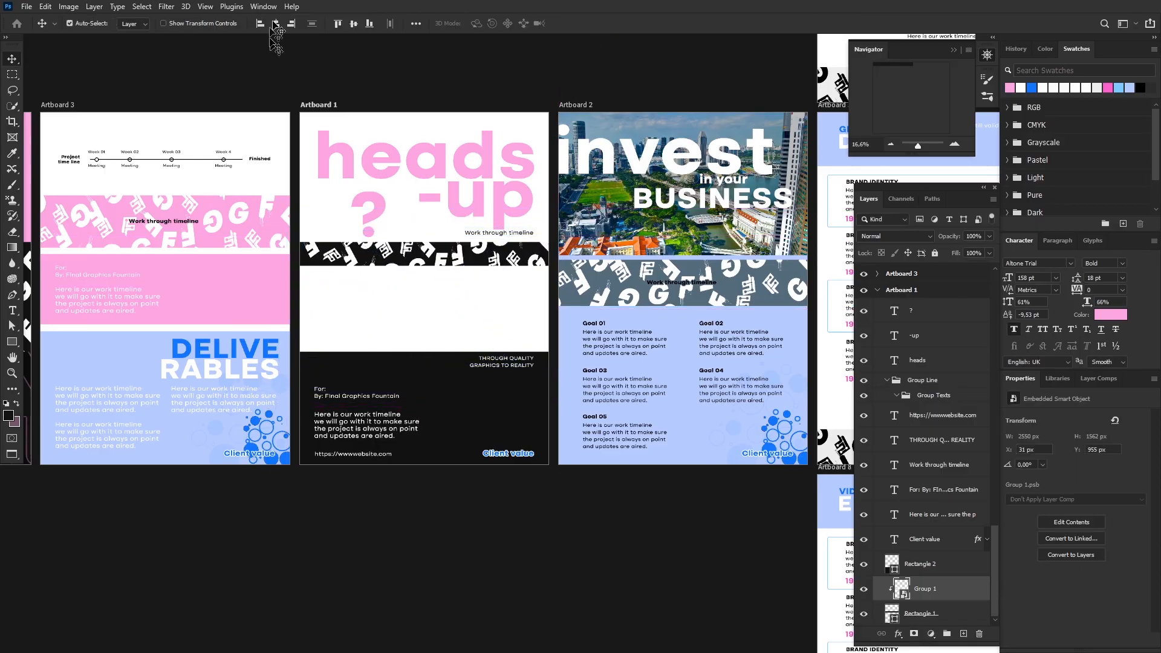
Delete the body paragraph, the "For: By:" text and the website address from Artboard 1's black area.
scroll(422, 349, up, 2)
click(430, 403)
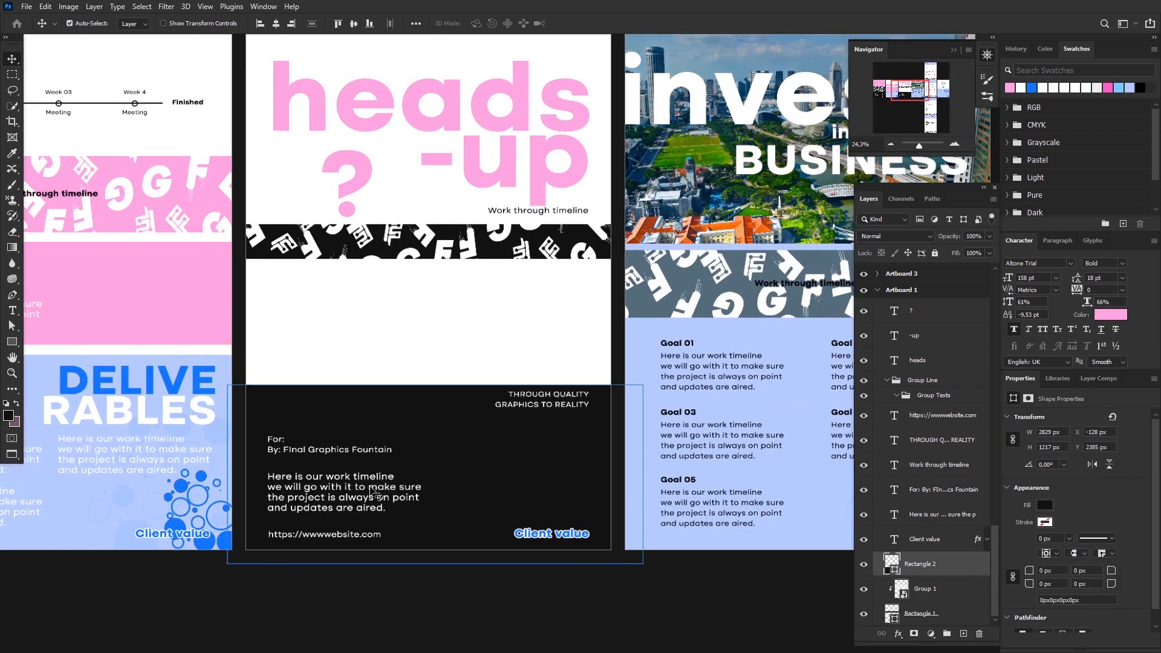
click(372, 488)
key(Delete)
click(536, 406)
click(333, 450)
key(Delete)
click(358, 533)
key(Delete)
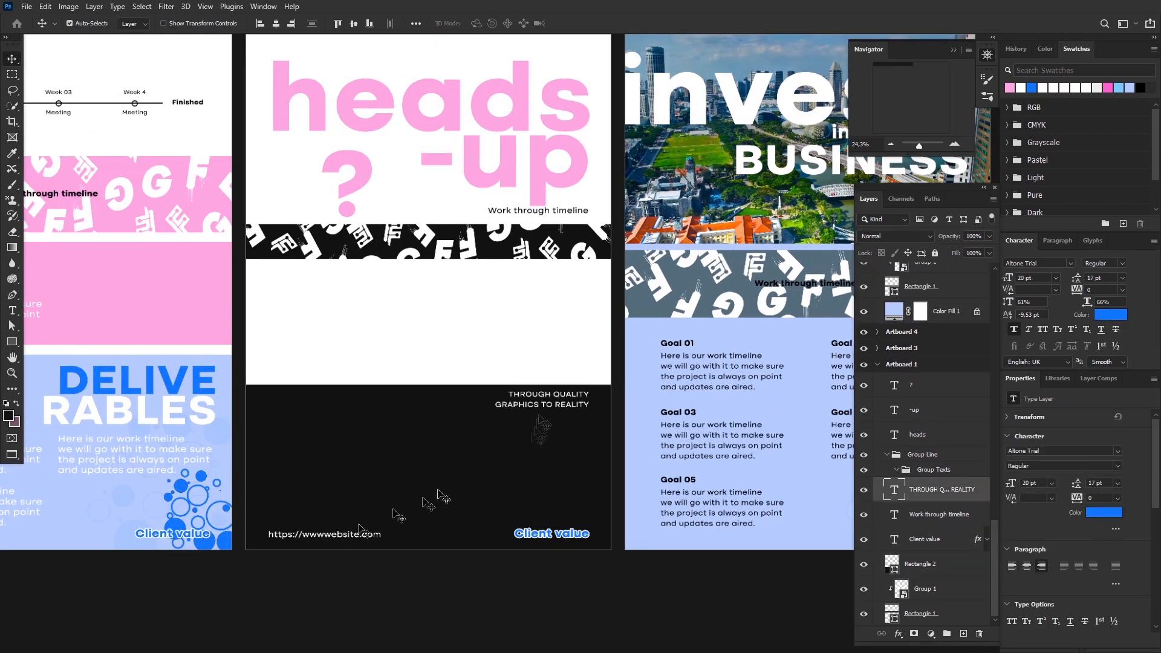
Left-align the "THROUGH QUALITY GRAPHICS TO REALITY" text, colour it black and place it in Artboard 1's lower-left corner.
click(260, 24)
double_click(894, 490)
click(429, 24)
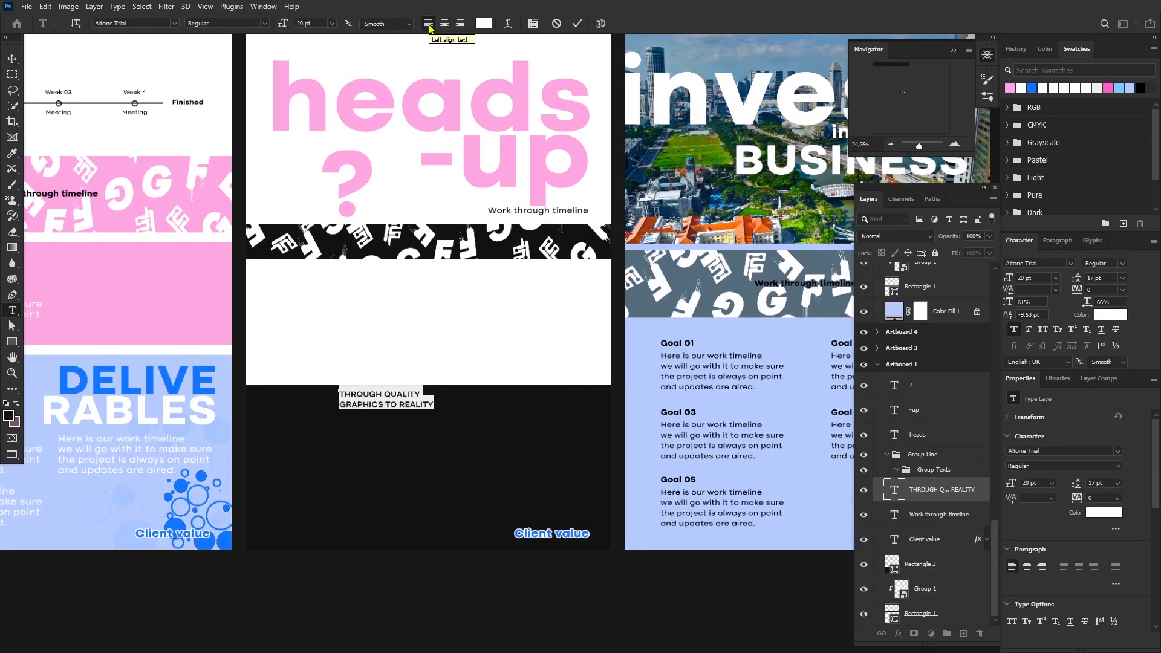
click(485, 23)
click(843, 571)
click(1117, 417)
click(577, 23)
key(v)
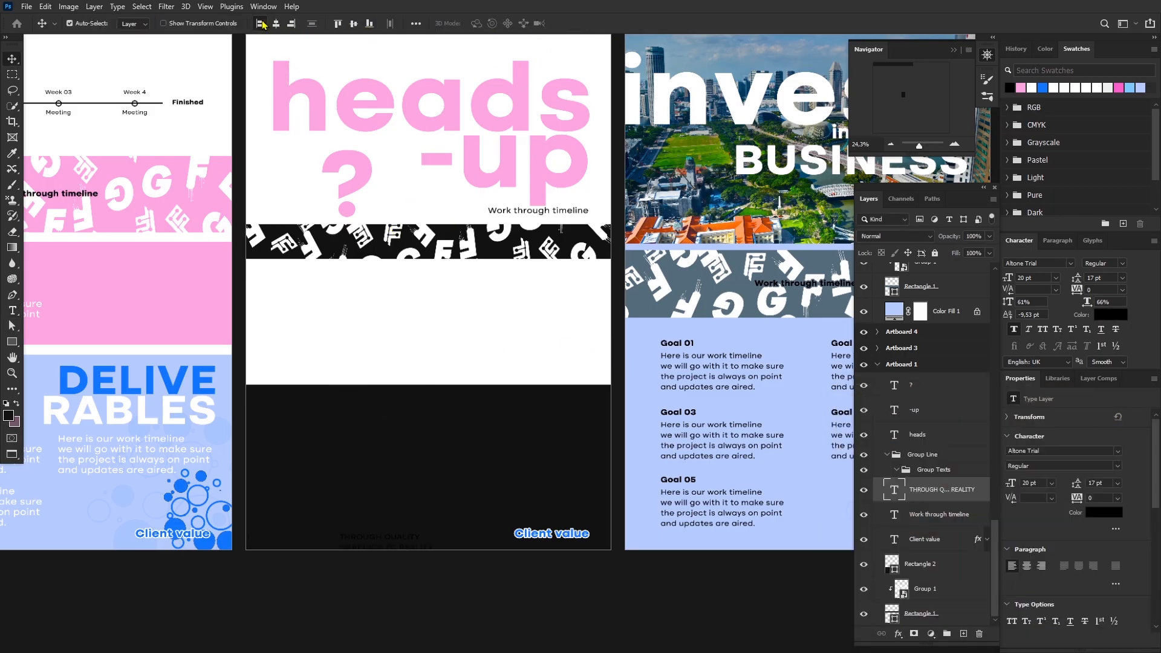
Move Artboard 1's lower black rectangle up below the pattern strip and reduce its height to 362 px.
drag(469, 415, 457, 302)
key(u)
drag(435, 449, 433, 313)
scroll(319, 321, down, 1)
click(928, 561)
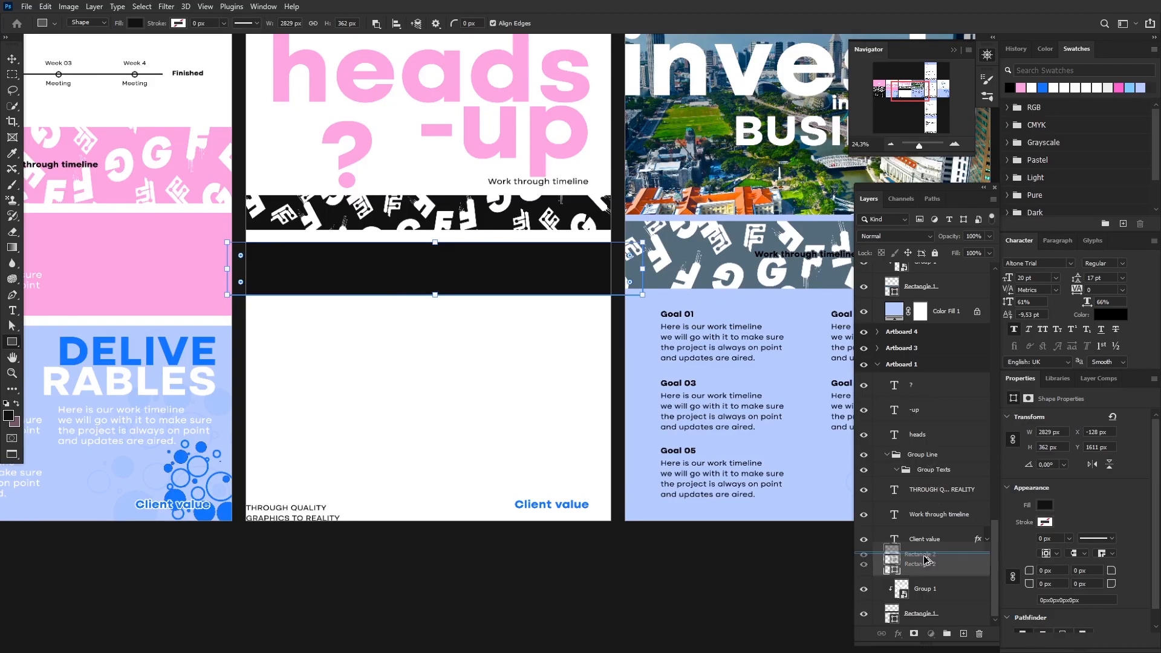
Duplicate the black bar four times, stack the copies down Artboard 1 and distribute the bars evenly vertically.
key(ctrl+j)
key(ctrl+j)
key(ctrl+j)
key(v)
drag(422, 280, 404, 381)
shift+click(951, 588)
click(312, 23)
scroll(404, 381, up, 2)
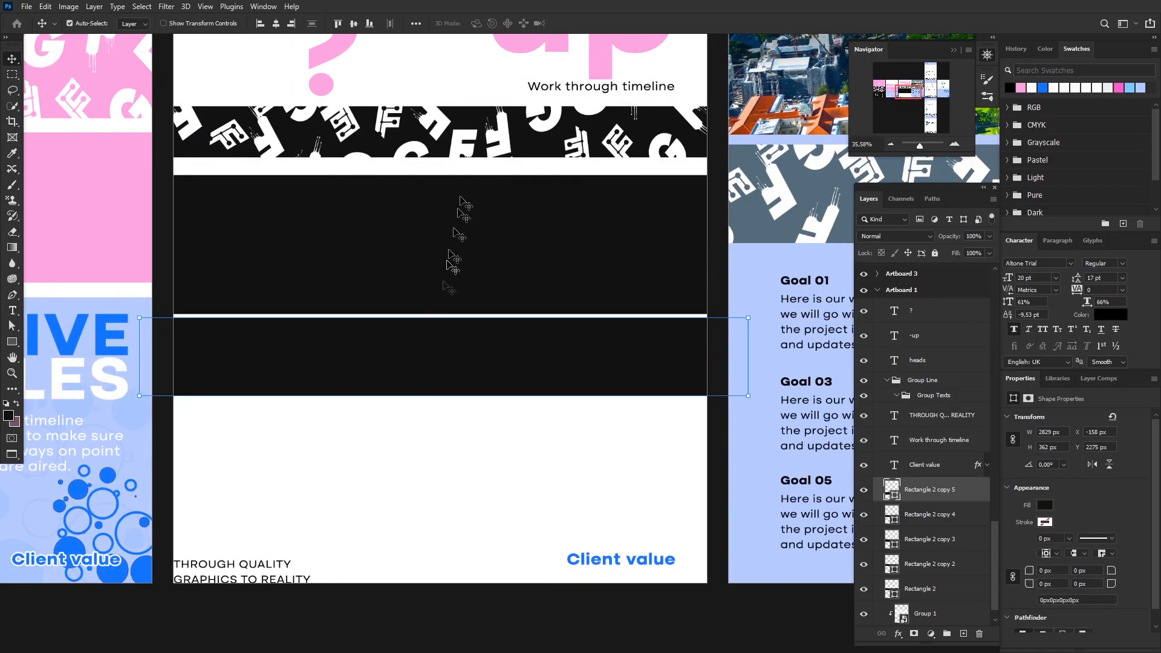
drag(461, 220, 463, 403)
shift+click(927, 588)
click(312, 24)
Reposition the second black bar from the top, leaving only a thin white gap above the third bar.
scroll(419, 355, down, 2)
click(481, 308)
scroll(481, 305, up, 2)
drag(481, 305, 482, 308)
scroll(514, 223, up, 1)
drag(516, 212, 509, 187)
scroll(505, 224, down, 3)
scroll(514, 201, up, 3)
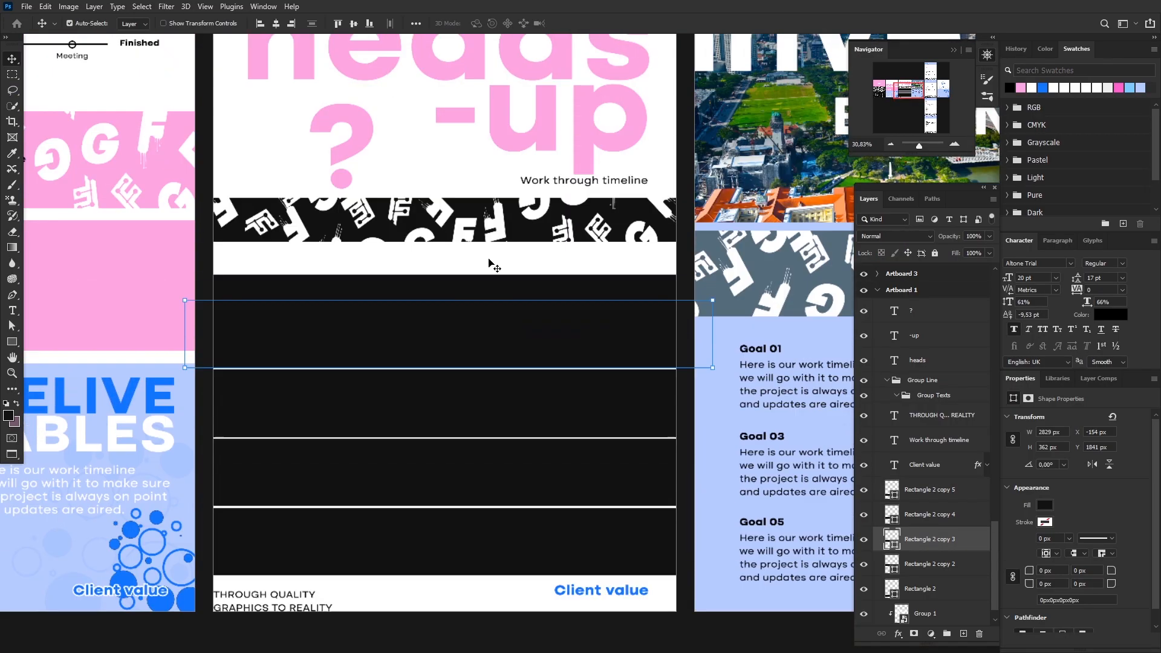
Position the top black bar directly beneath the letter-pattern strip, with a thin white gap above the second bar.
mouse_move(462, 282)
mouse_down()
mouse_move(466, 233)
mouse_move(479, 282)
mouse_up()
scroll(467, 238, up, 3)
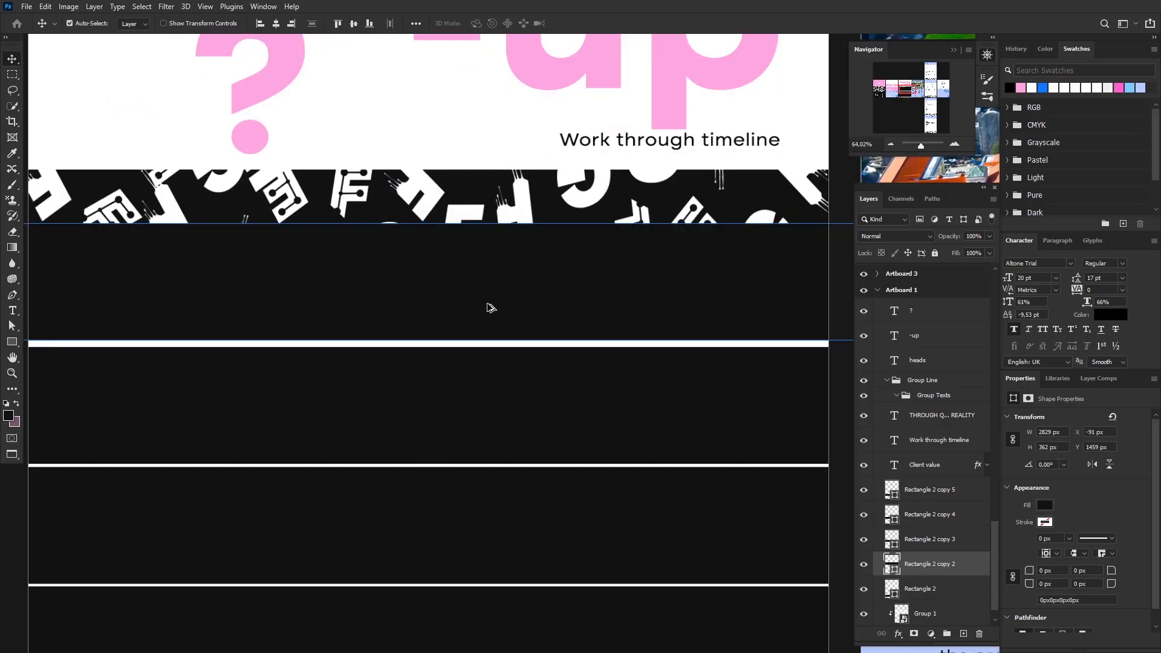
scroll(491, 308, up, 2)
scroll(463, 245, down, 1)
drag(440, 307, 441, 313)
scroll(447, 290, down, 4)
scroll(484, 242, up, 5)
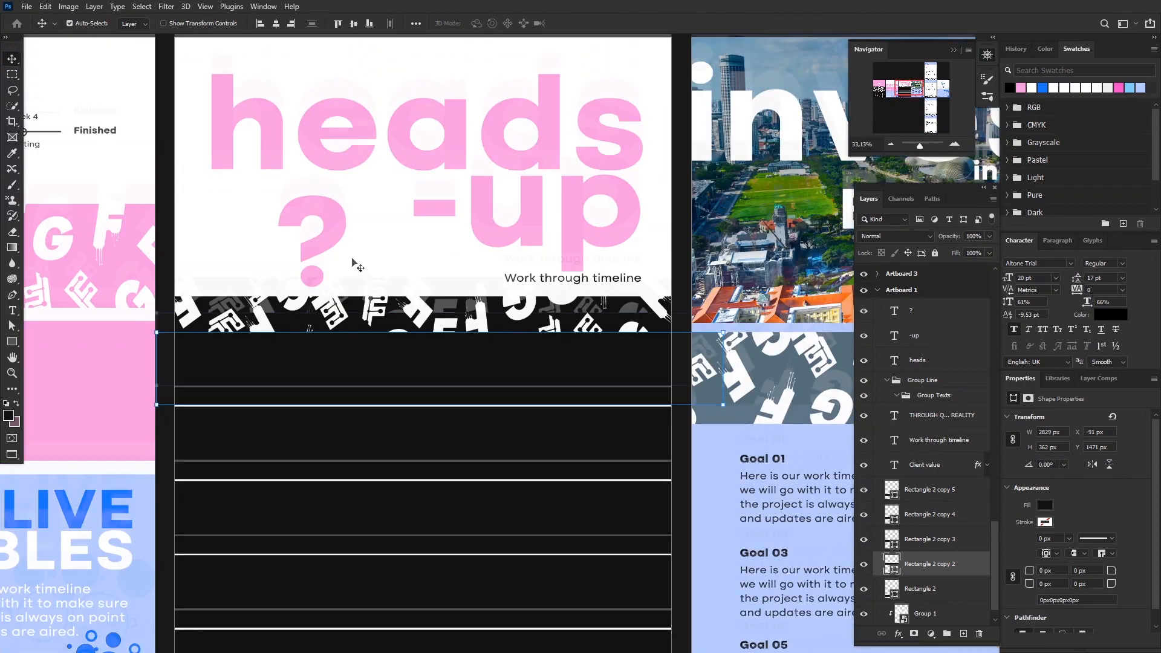
scroll(375, 303, down, 1)
scroll(379, 327, down, 4)
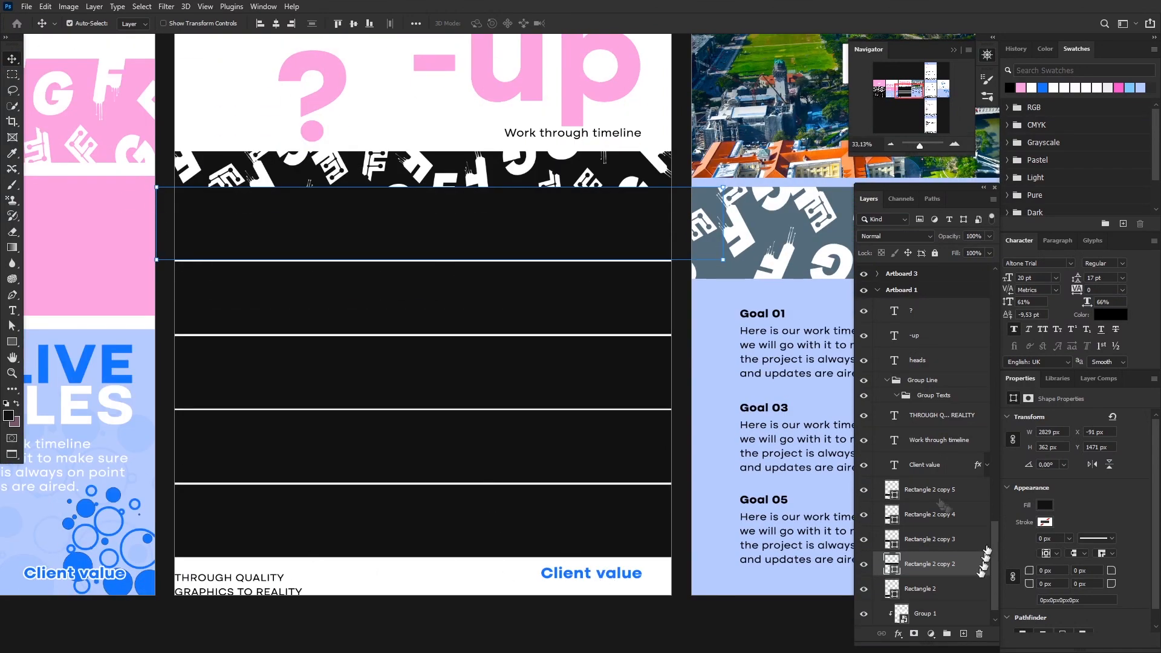
Select all the black bars with the letter-pattern strip's base and nudge the bars down, leaving a thin white gap under the pattern.
shift+click(941, 500)
shift+click(474, 511)
key(shift+Down)
key(shift+Down)
key(shift+Down)
key(shift+Down)
key(shift+Down)
key(shift+Down)
key(shift+Down)
key(shift+Down)
key(shift+Down)
Set the "THROUGH QUALITY GRAPHICS TO REALITY" text at the foot of Artboard 1 in Bold and colour it white.
click(233, 592)
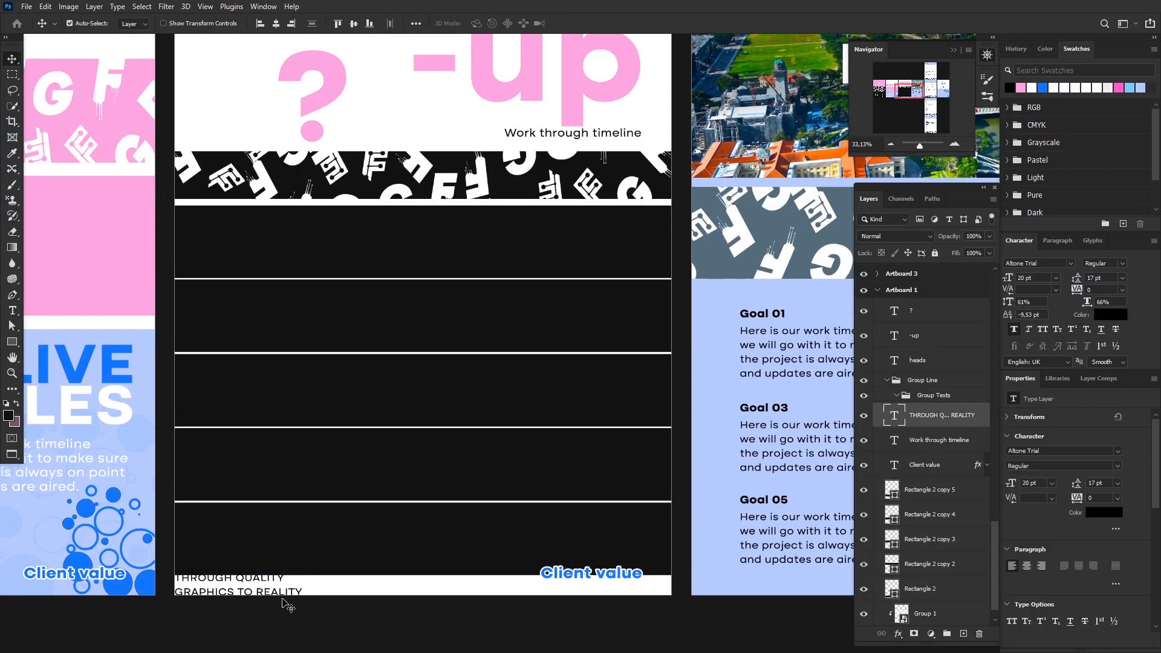
key(t)
click(182, 582)
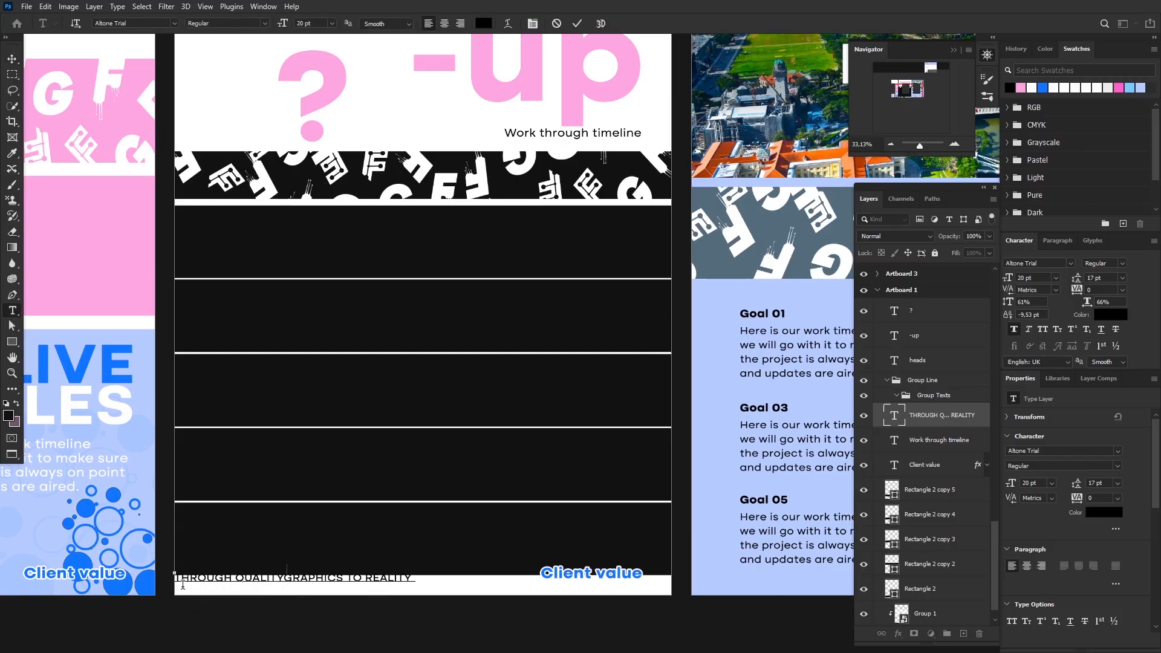
key(ctrl+a)
click(265, 23)
click(270, 58)
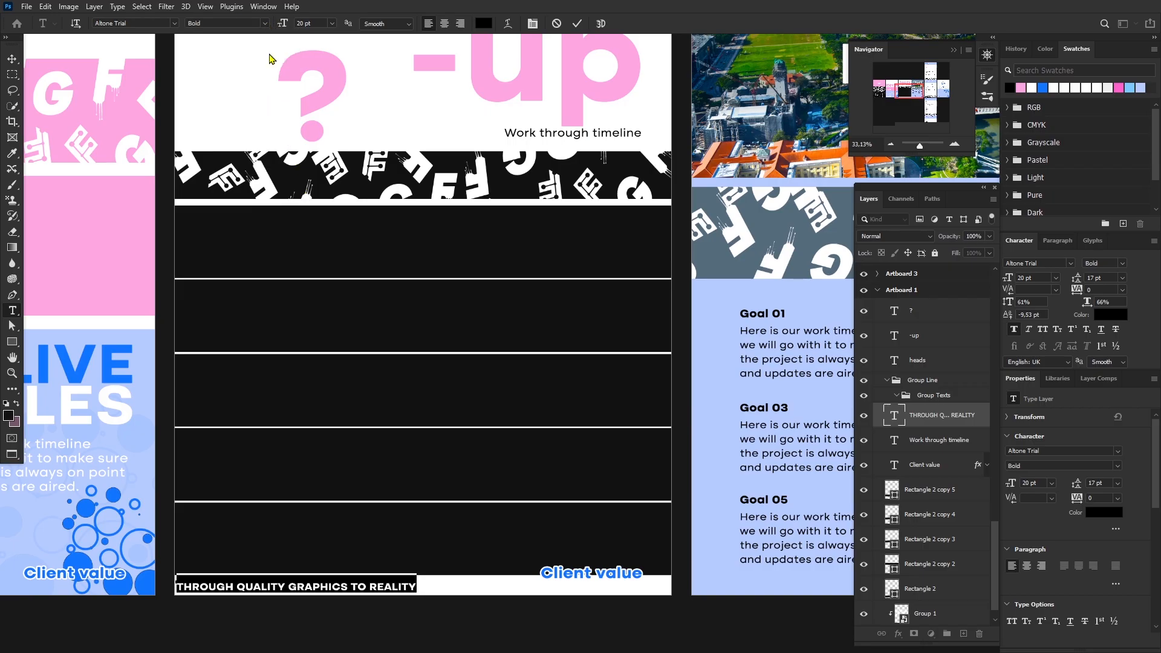
click(484, 23)
click(861, 423)
click(1114, 415)
key(ctrl+Return)
key(v)
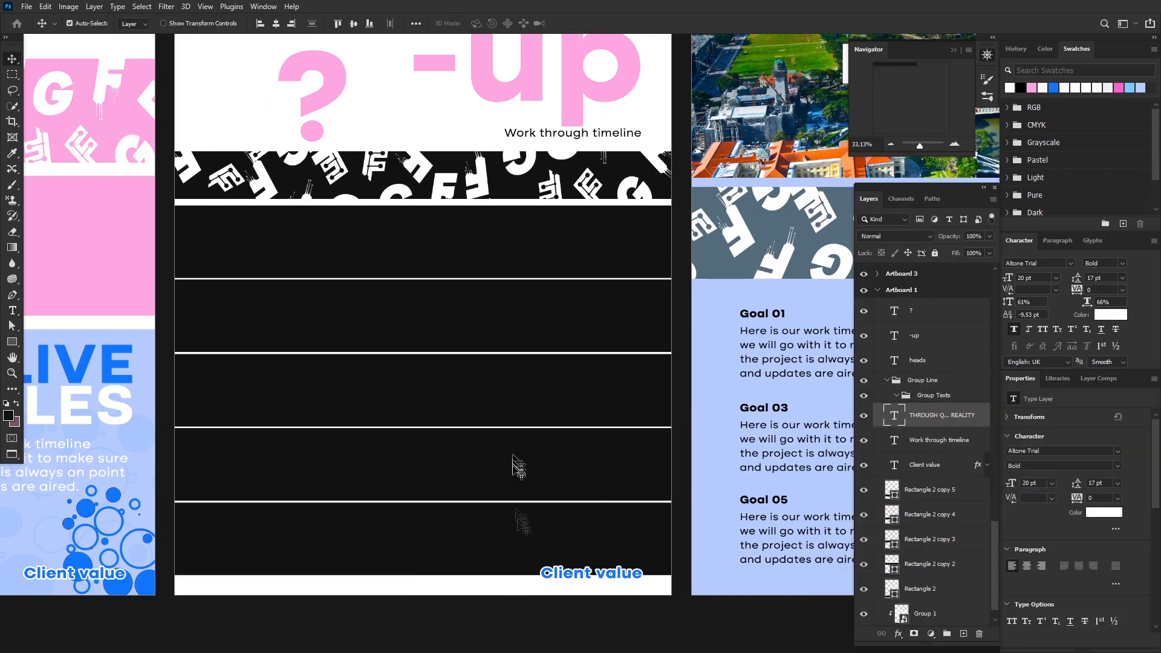
drag(516, 186, 528, 581)
key(ctrl+z)
drag(519, 193, 541, 580)
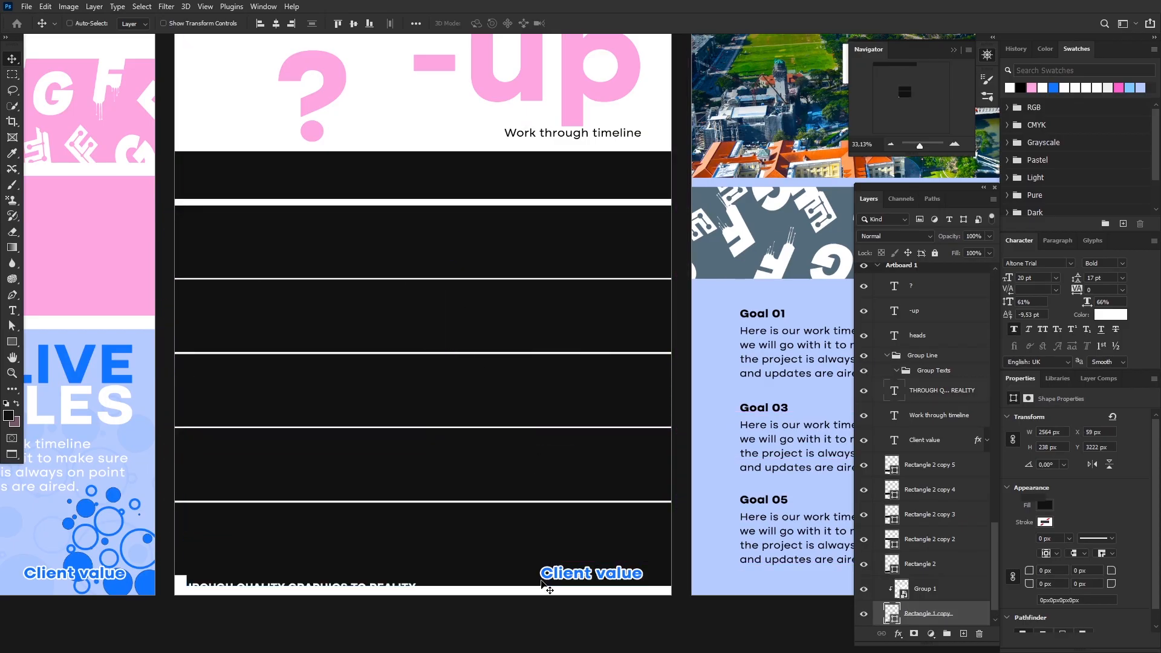
key(ctrl+z)
Place the website mockup image 7703056_3662919 above the top black bar's layer and move it up over that bar.
ctrl+click(492, 228)
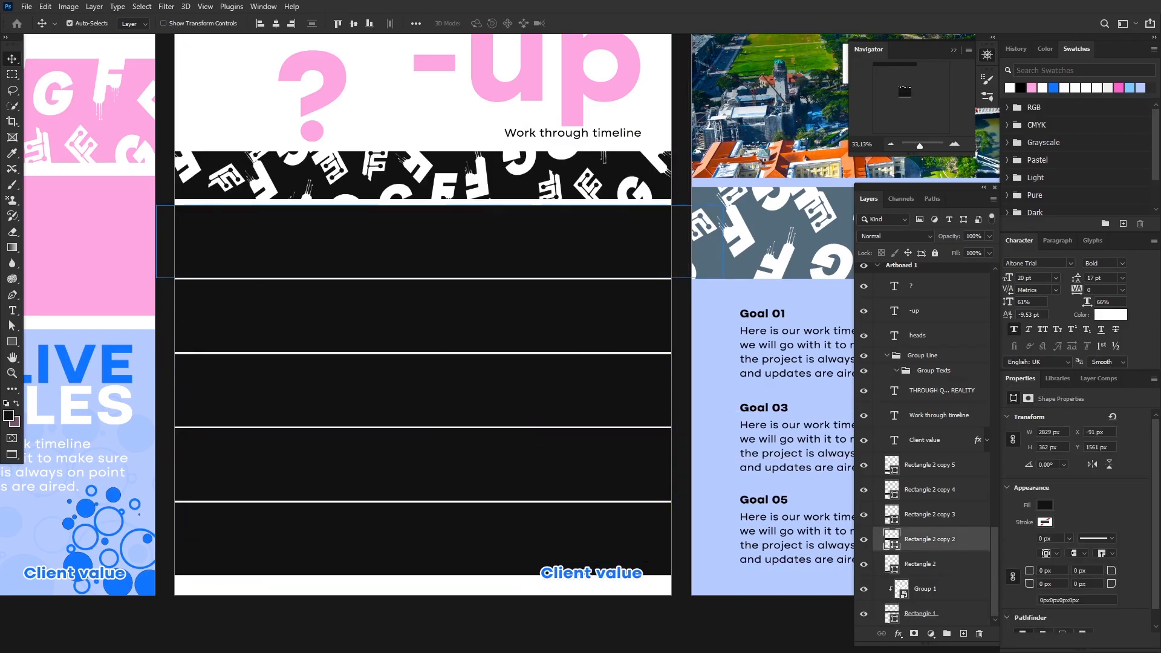
key(ctrl+t)
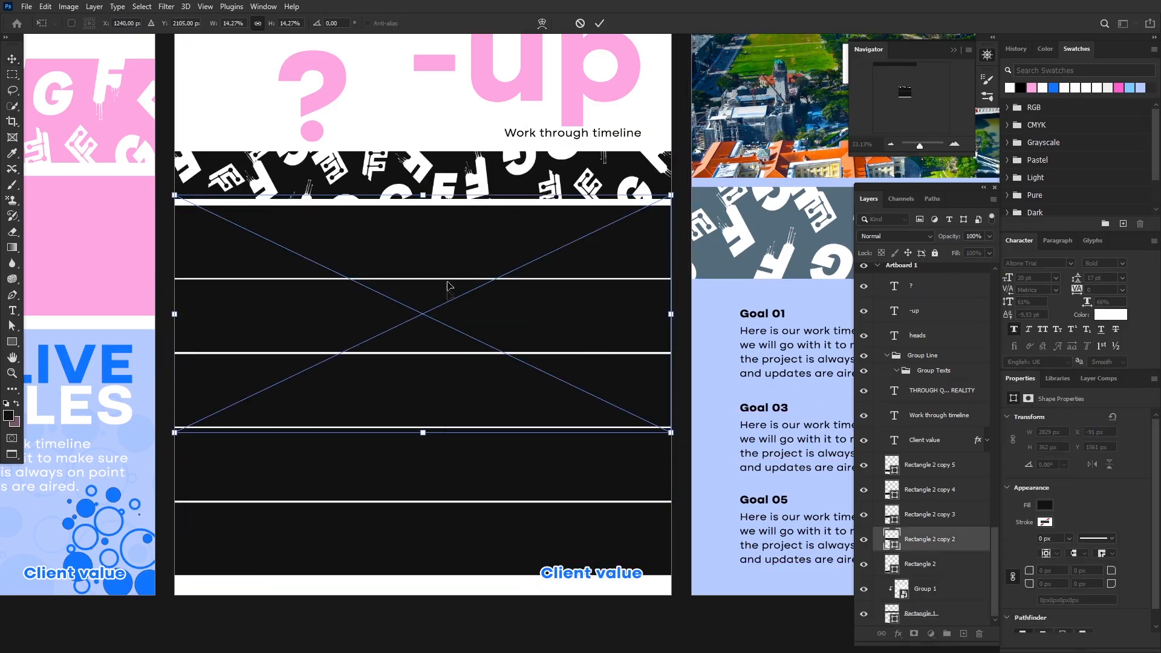
drag(440, 315, 436, 213)
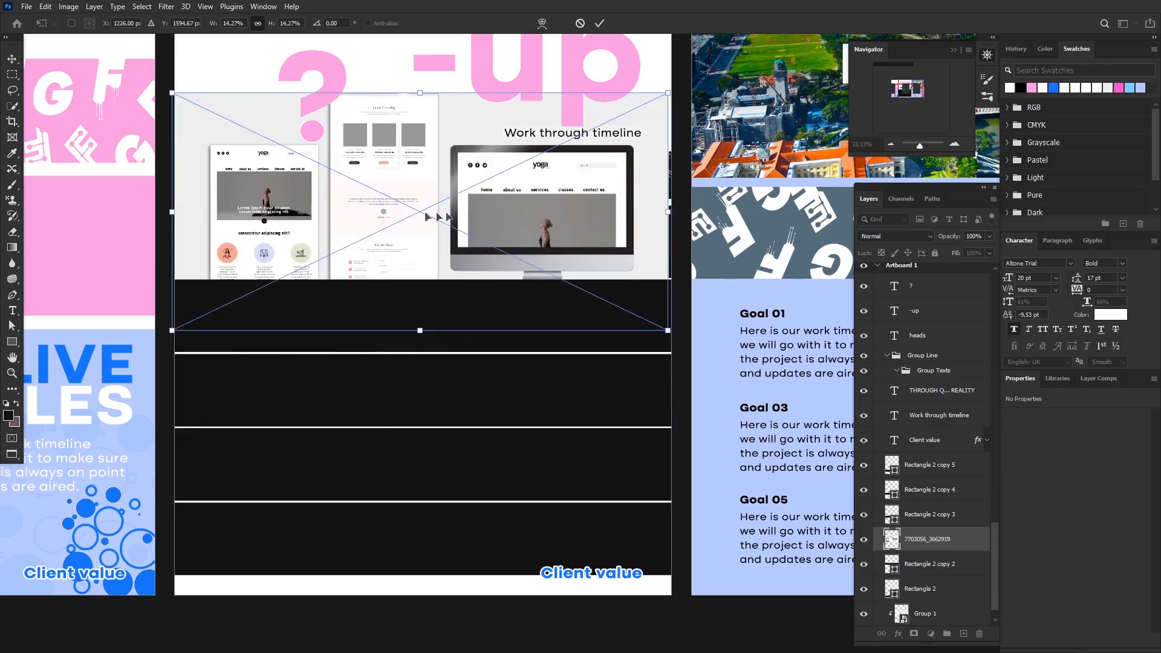
key(Return)
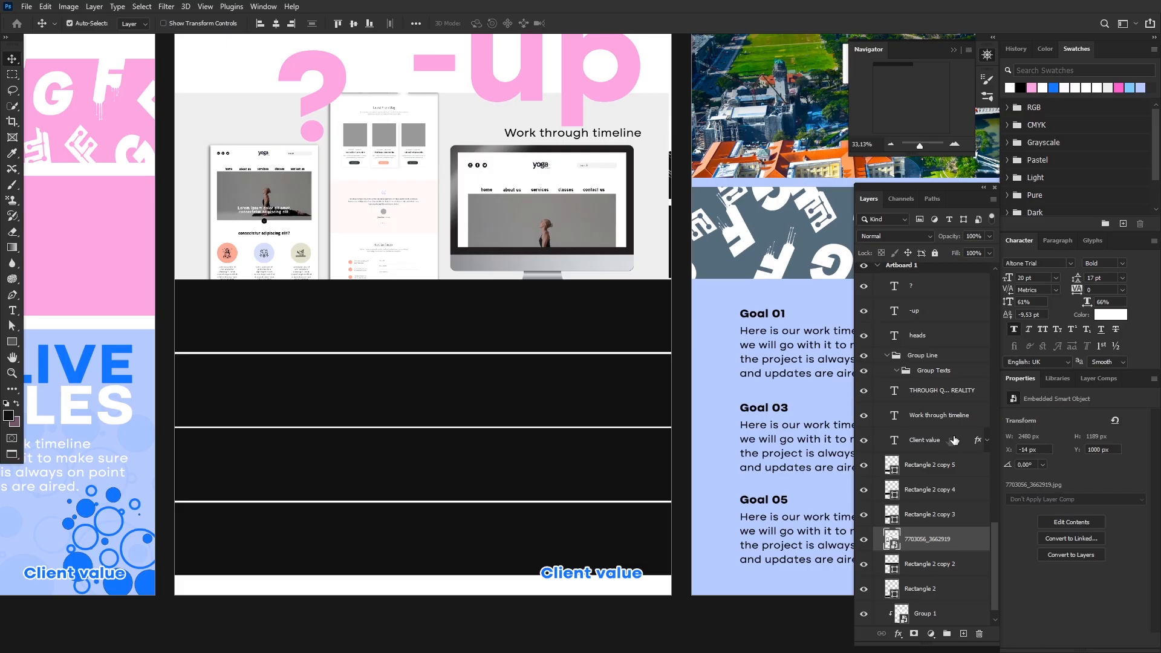
Collapse the artboard layer groups and hide Artboards 5 and 6.
scroll(954, 439, up, 3)
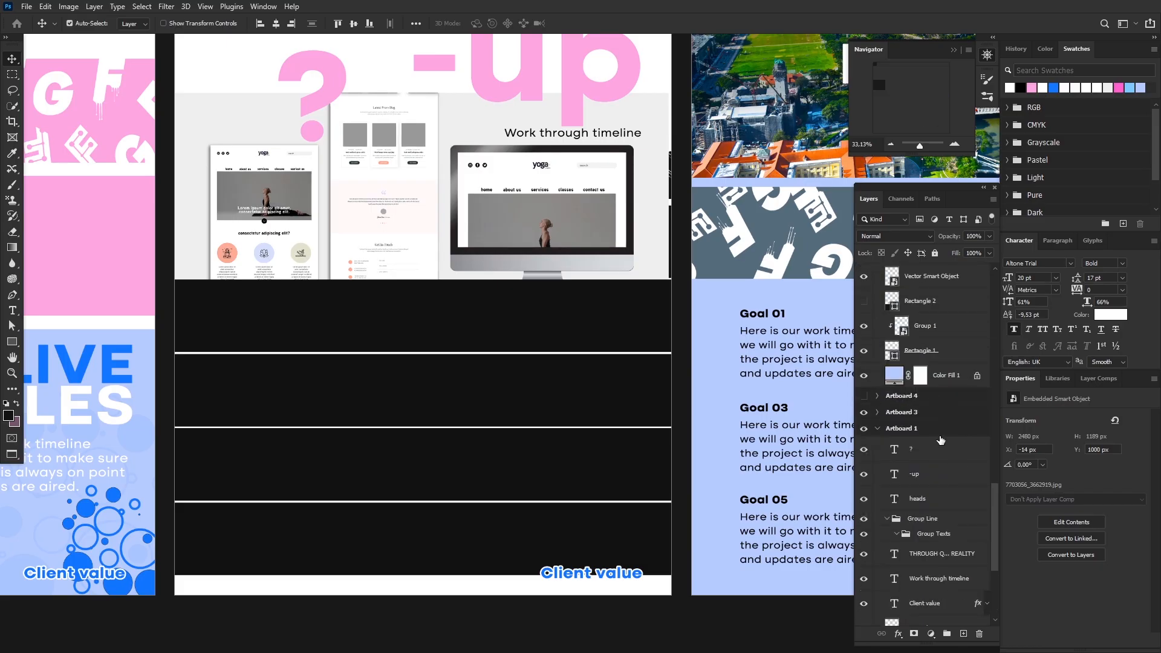
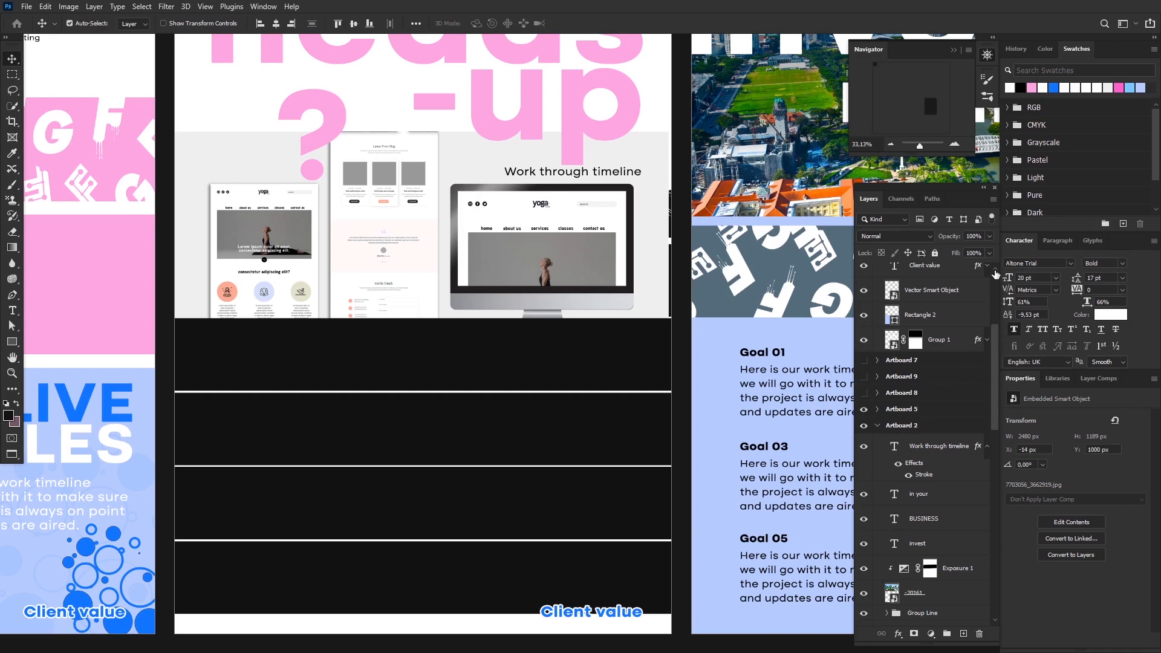
scroll(903, 343, down, 2)
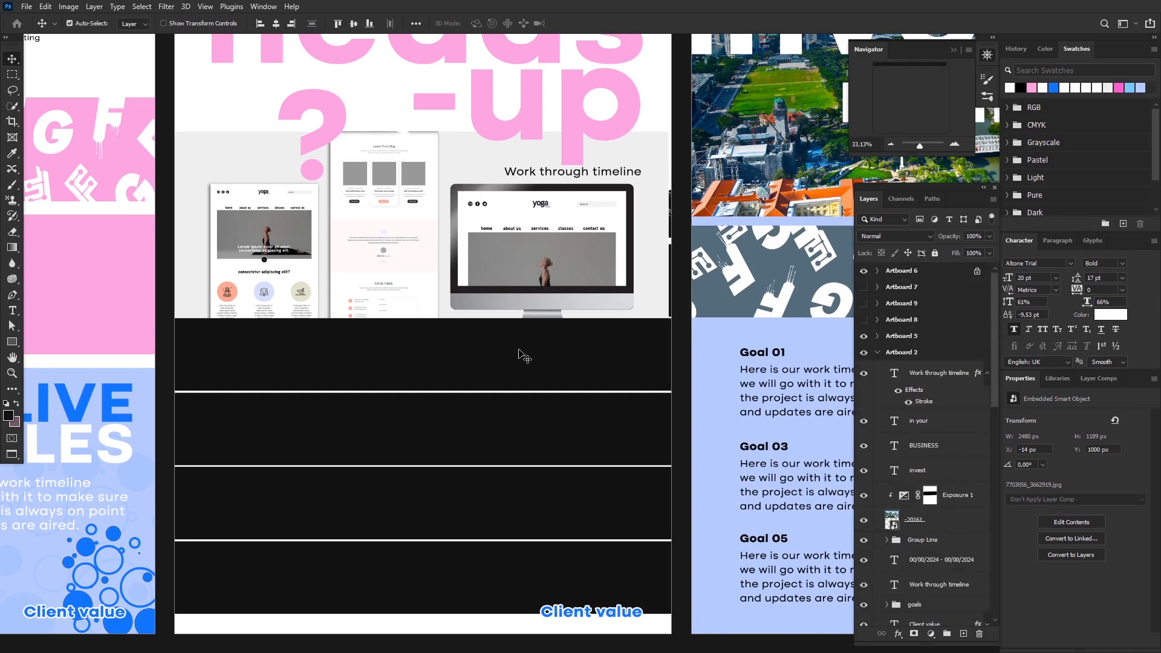
click(523, 372)
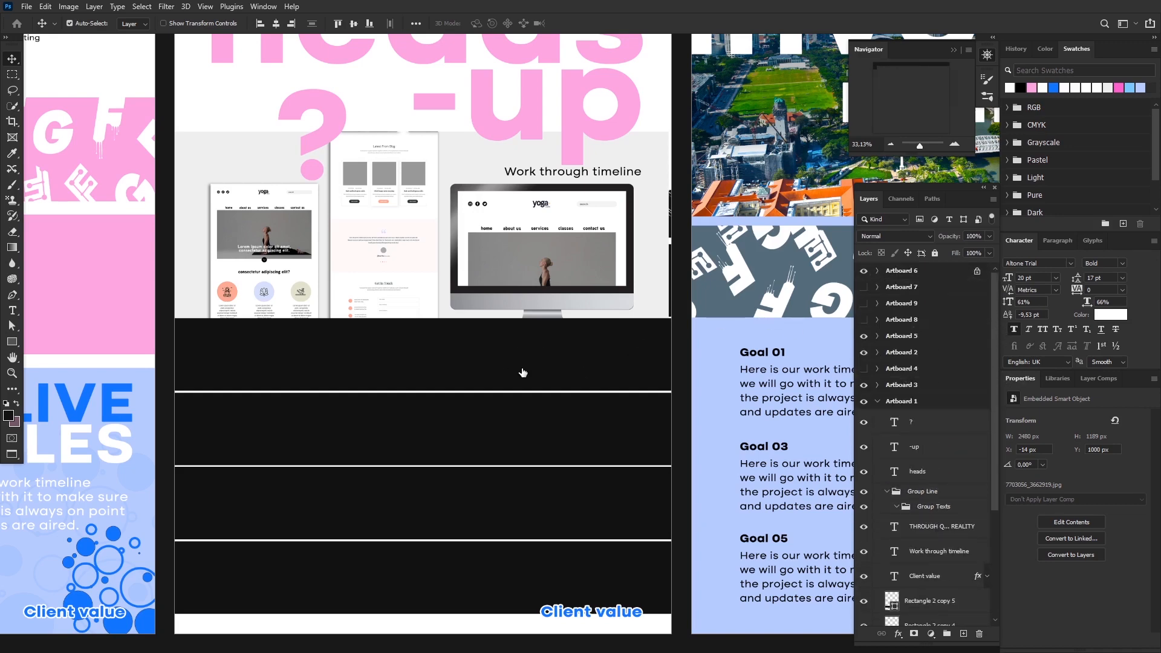
scroll(523, 373, down, 2)
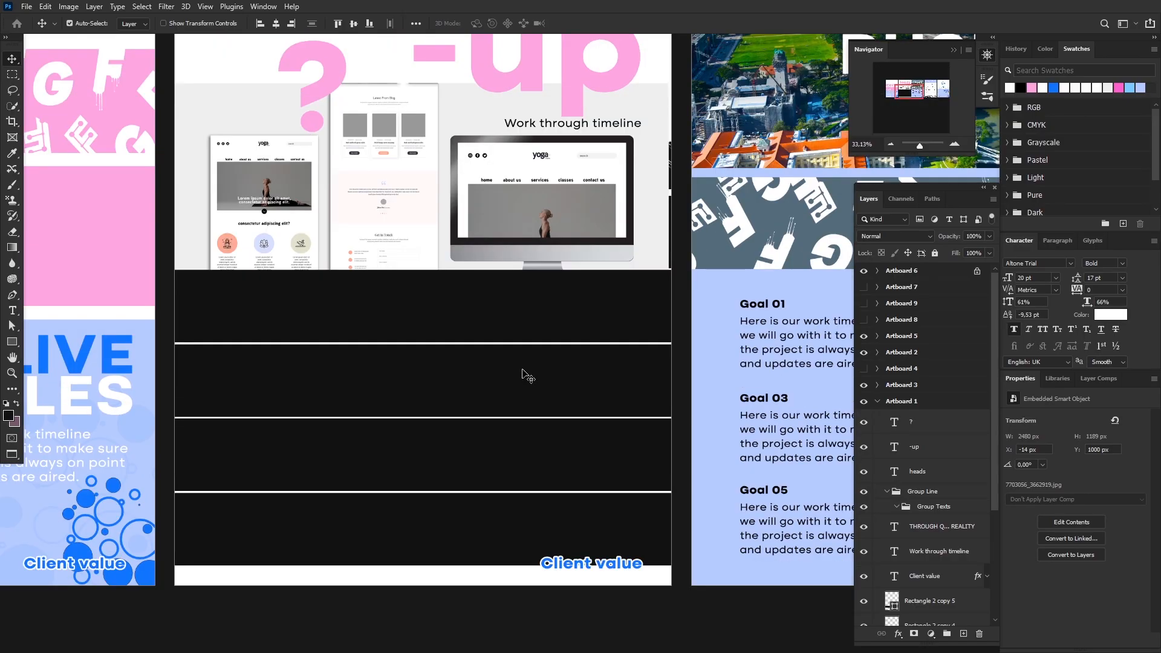
scroll(559, 405, down, 3)
click(864, 271)
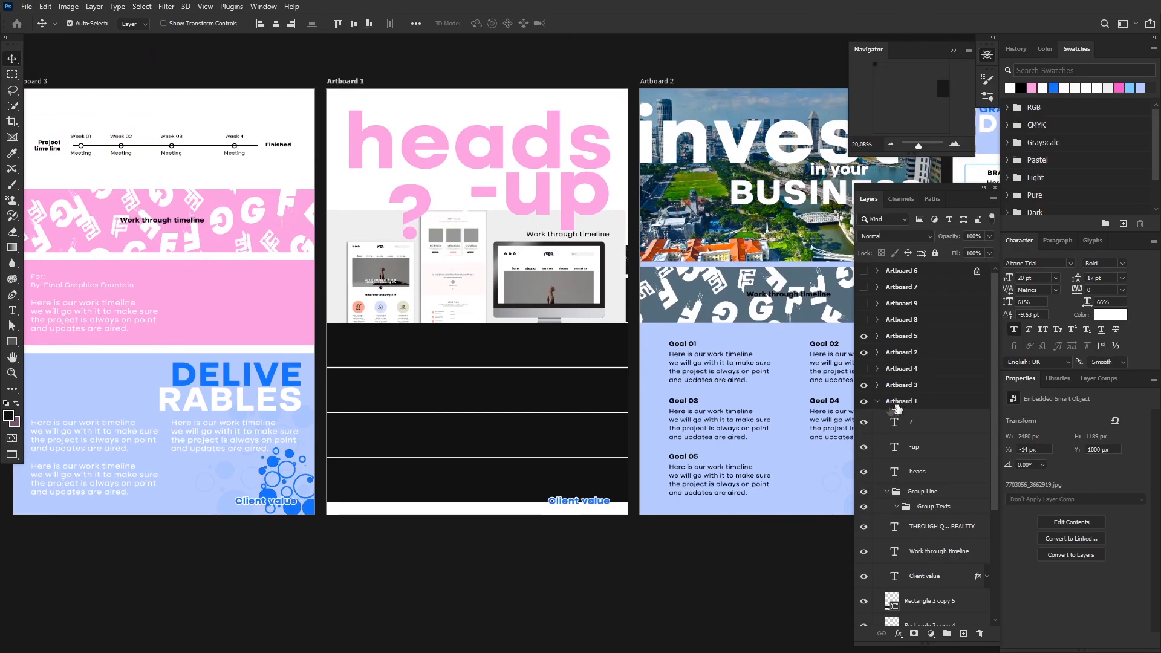
click(878, 402)
click(953, 51)
scroll(518, 245, up, 5)
scroll(605, 254, down, 2)
Clip the website mockup to the top bar, and place the packaging photo over the second bar, clipped to it.
click(624, 283)
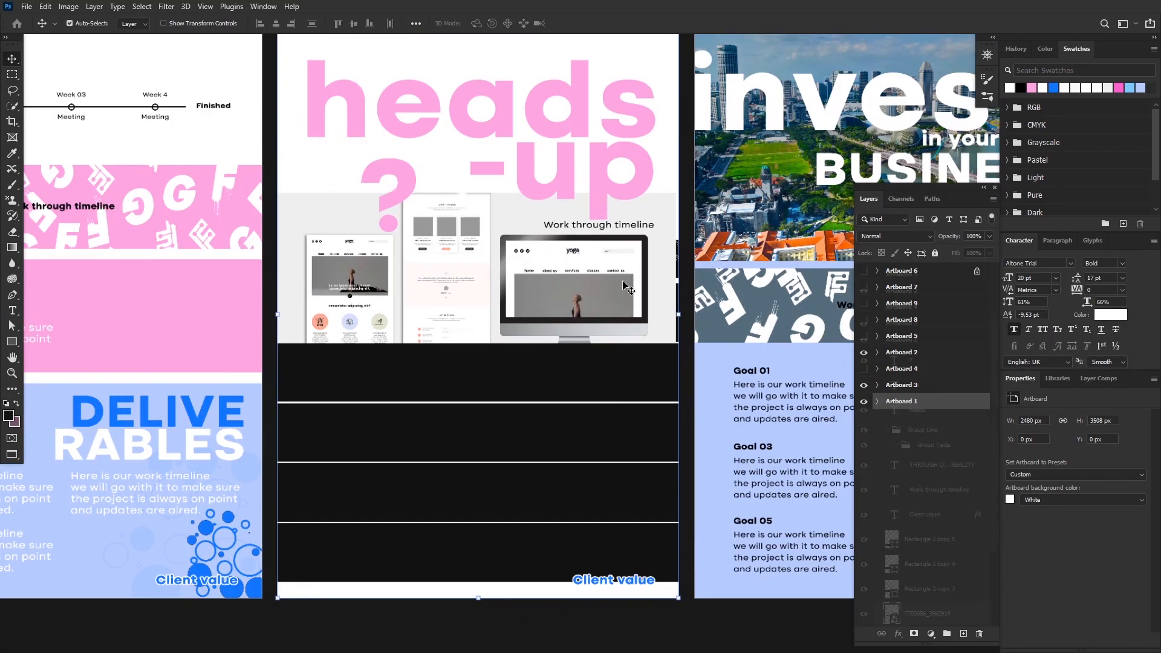
alt+click(944, 545)
click(569, 384)
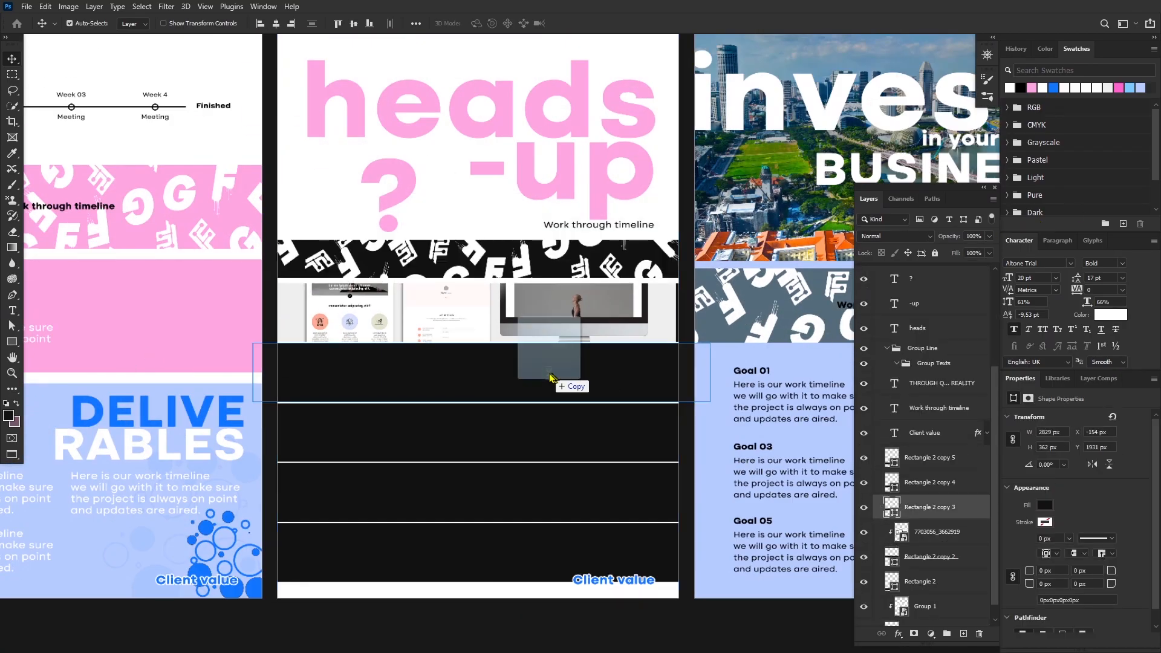
drag(554, 381, 555, 376)
drag(558, 322, 558, 357)
key(Return)
alt+click(941, 520)
click(514, 453)
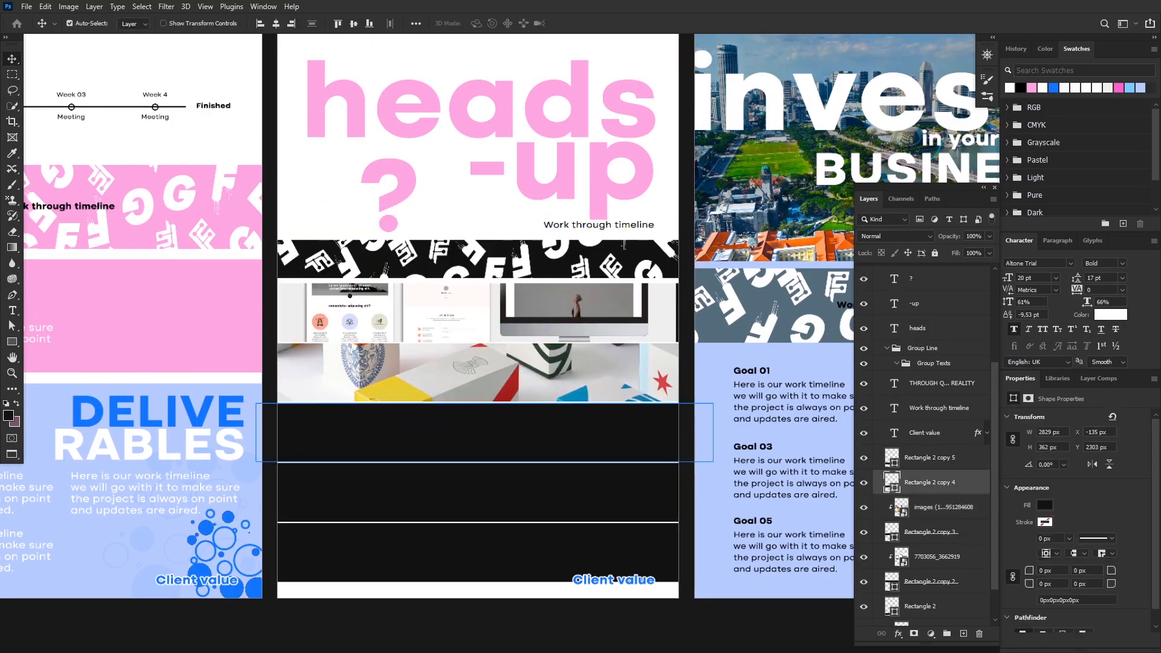
mouse_move(462, 435)
mouse_down()
mouse_move(478, 387)
mouse_move(484, 462)
mouse_move(474, 441)
mouse_up()
key(Return)
alt+click(941, 495)
Place the video-editing image 2182 over the fourth bar, clip it to that bar and adjust the photo framing.
click(560, 478)
drag(536, 285, 536, 460)
drag(636, 492, 679, 493)
scroll(560, 407, down, 3)
key(Return)
scroll(926, 461, down, 2)
alt+click(957, 471)
drag(623, 342, 549, 392)
mouse_move(566, 446)
mouse_down()
mouse_move(566, 424)
mouse_move(549, 458)
mouse_up()
scroll(931, 495, down, 3)
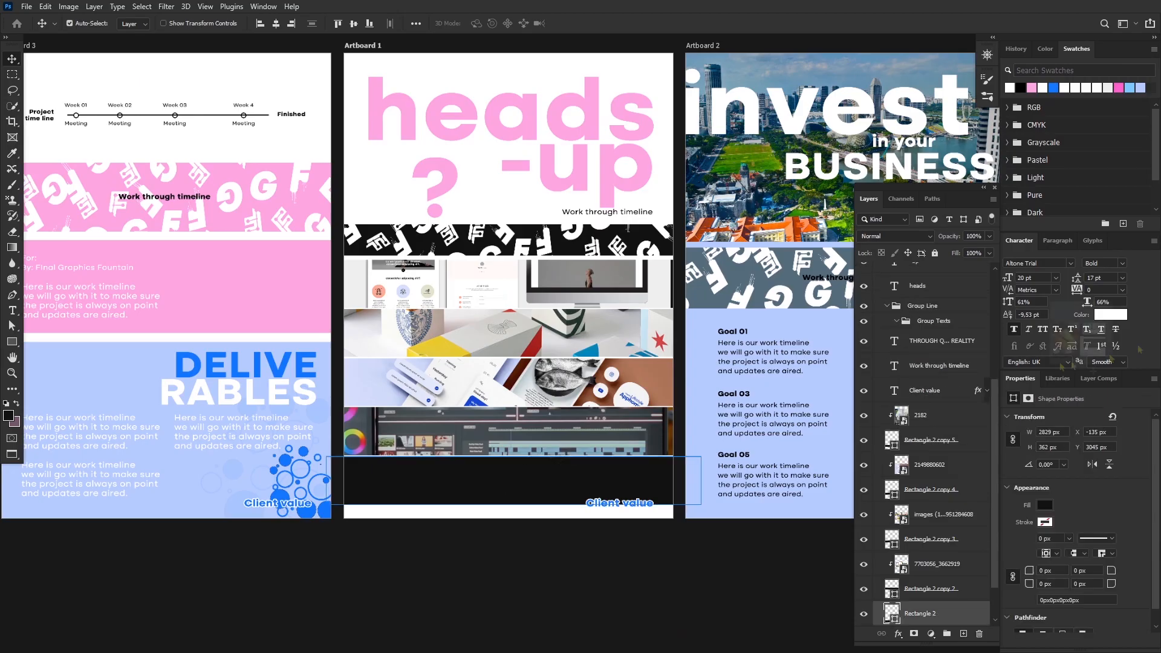
Move the notebook-and-laptop photo 16088 down over the bottom bar and clip it to that bar.
click(925, 540)
click(865, 564)
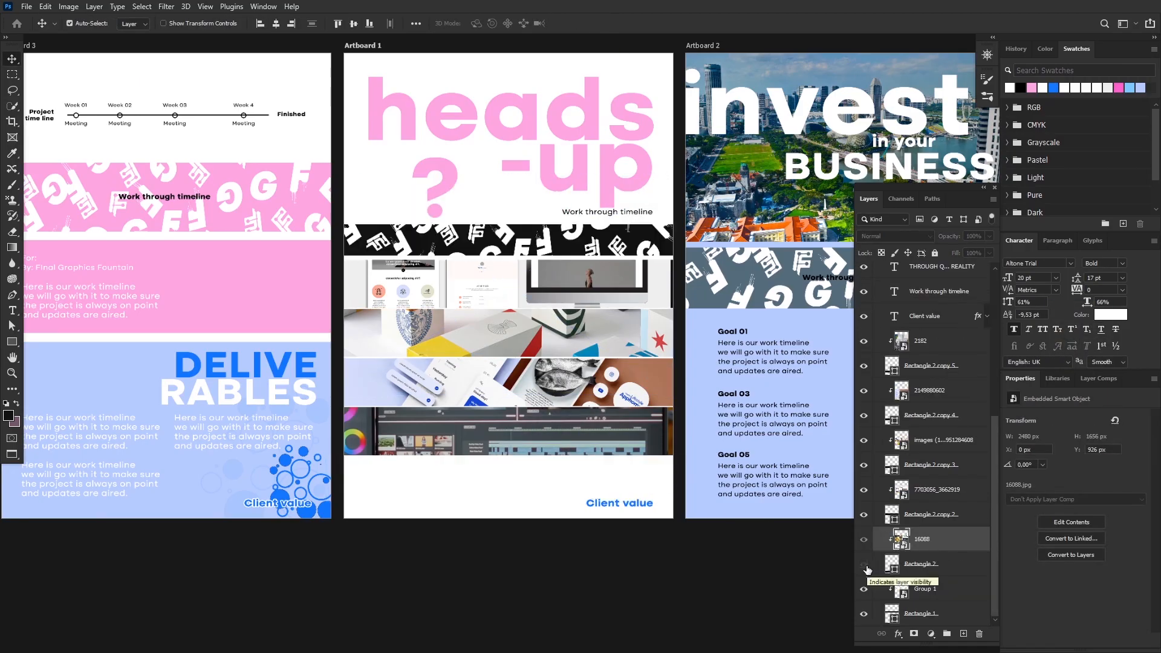
click(865, 565)
alt+click(934, 549)
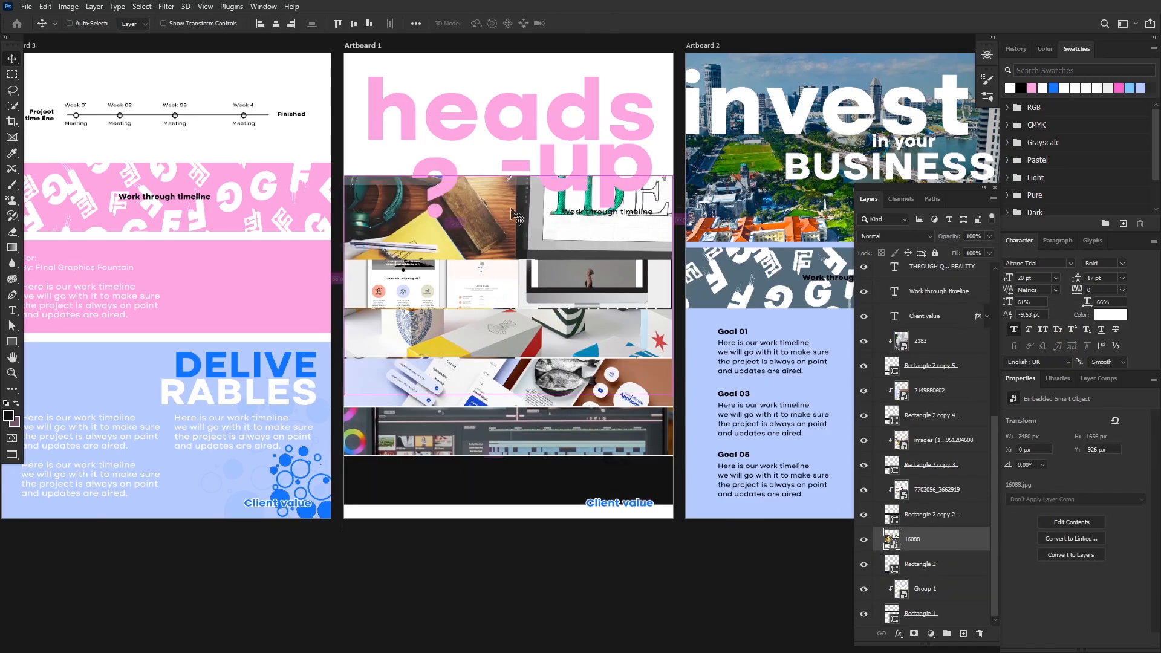
drag(512, 206, 513, 392)
alt+click(934, 549)
mouse_move(513, 483)
mouse_down()
mouse_move(524, 572)
mouse_move(517, 433)
mouse_move(516, 466)
mouse_up()
key(ctrl+z)
Copy Artboard 3's bold "Work through timeline" label onto Artboard 1's first photo strip and change its text to "Website".
scroll(547, 339, down, 5)
scroll(543, 369, up, 8)
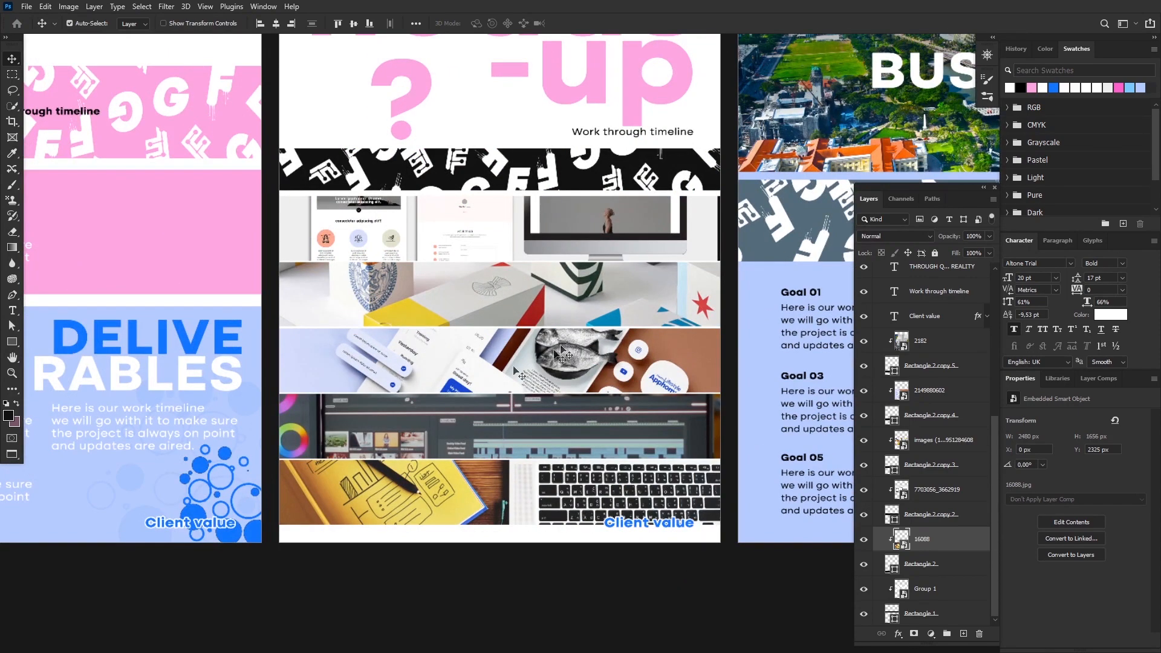
alt+drag(79, 108, 682, 221)
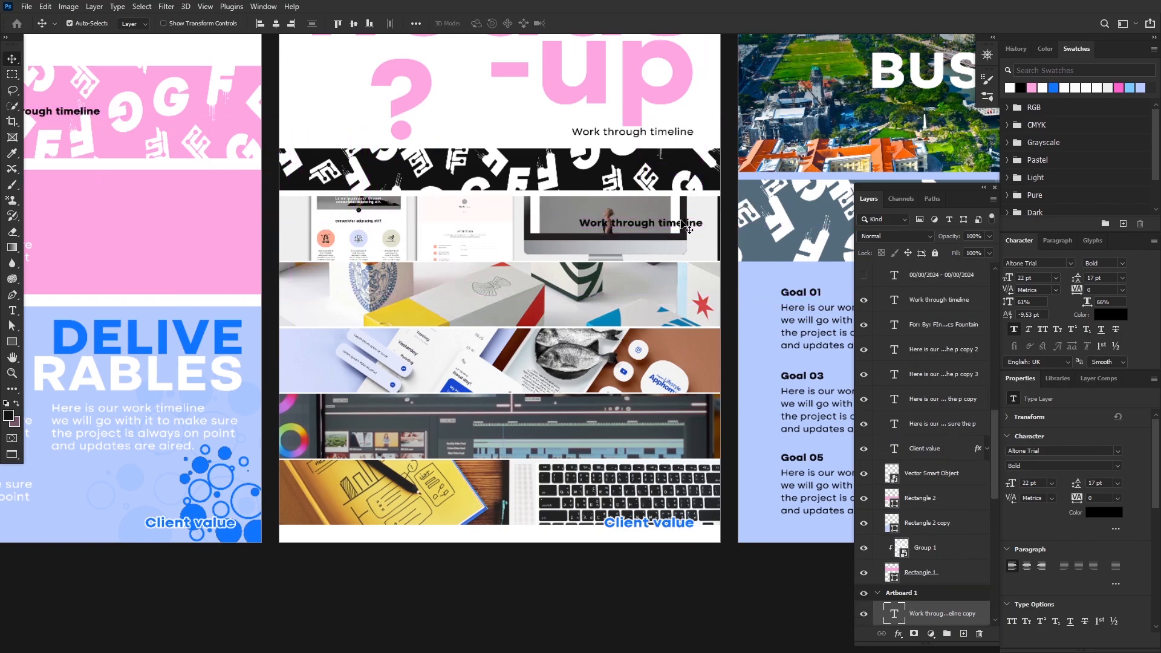
double_click(641, 224)
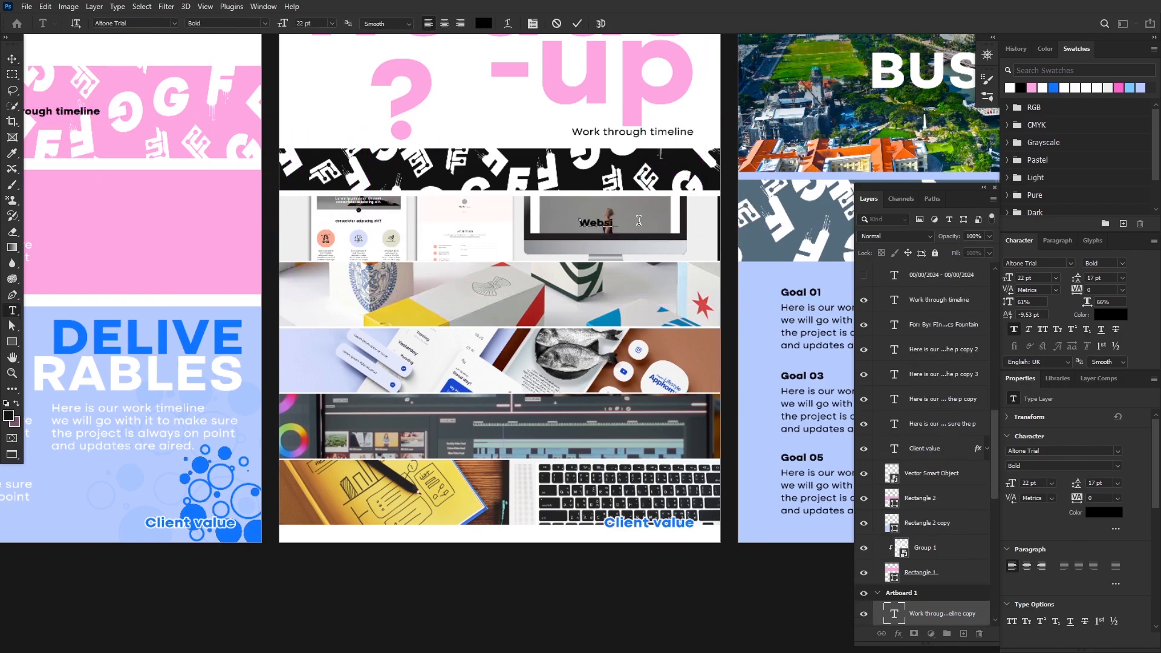
click(577, 24)
Add a white Stroke layer effect to the "Website" label.
click(898, 634)
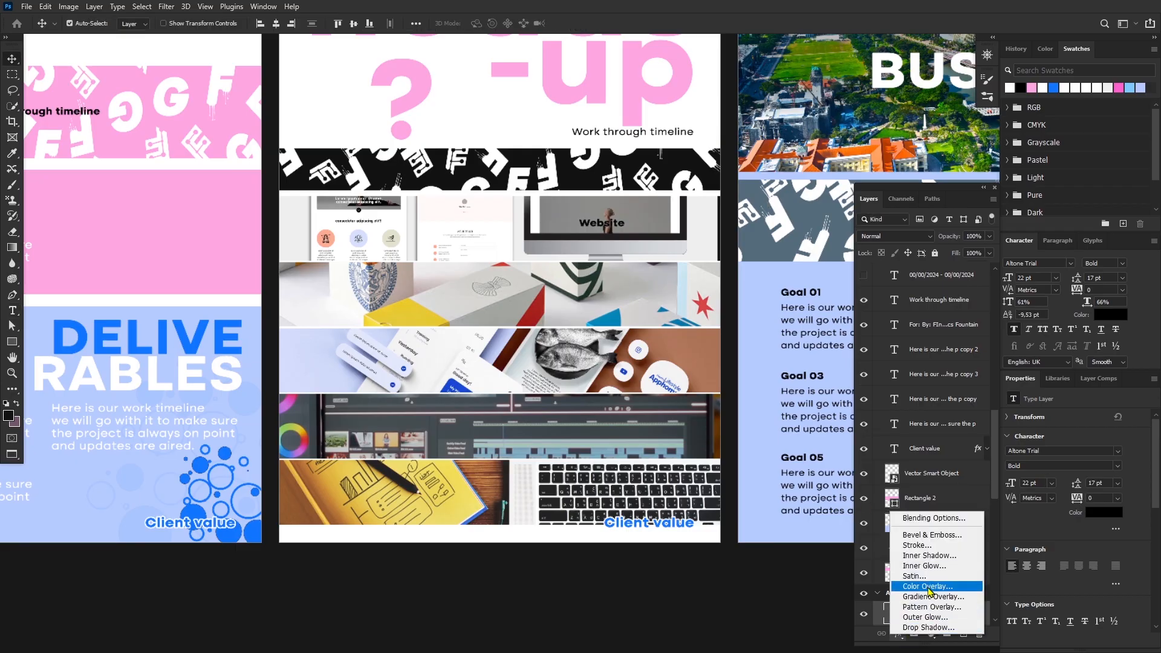
click(913, 582)
click(1076, 257)
Position the "Website" label at the first strip's upper-right corner and duplicate it onto the second strip, reading "Graphics design".
drag(605, 224, 675, 276)
double_click(675, 275)
text(Graphi)
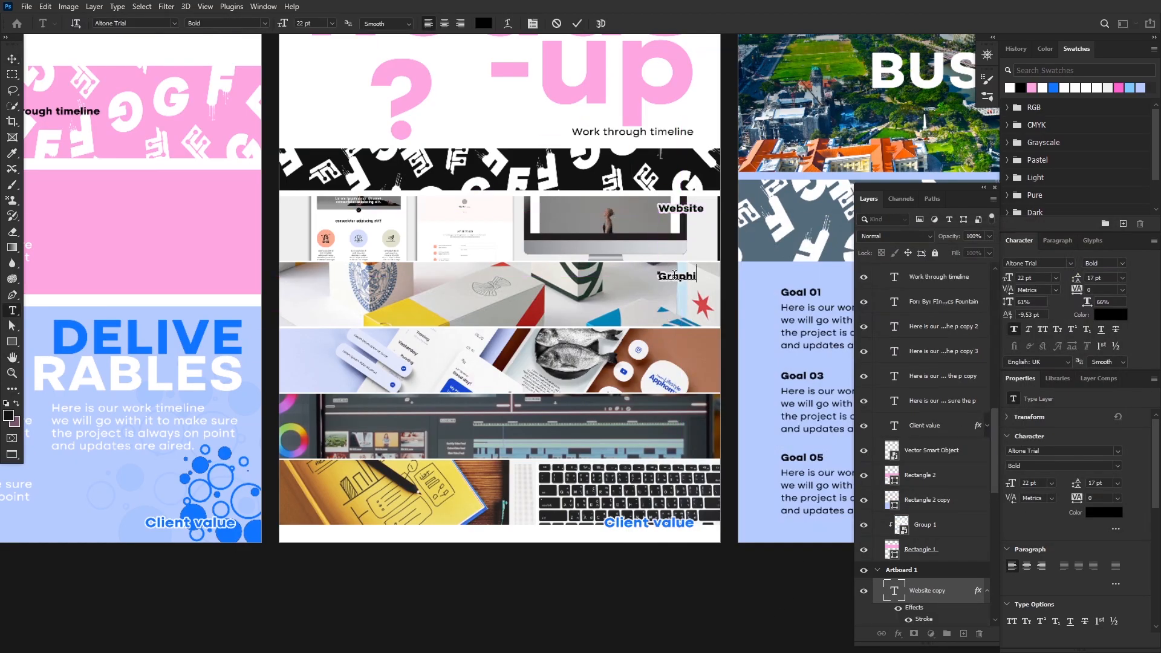
text(cs design)
click(577, 24)
key(v)
Duplicate the "Graphics design" label onto the third photo strip and change its text to "UI?UX design".
drag(681, 278, 661, 346)
double_click(661, 344)
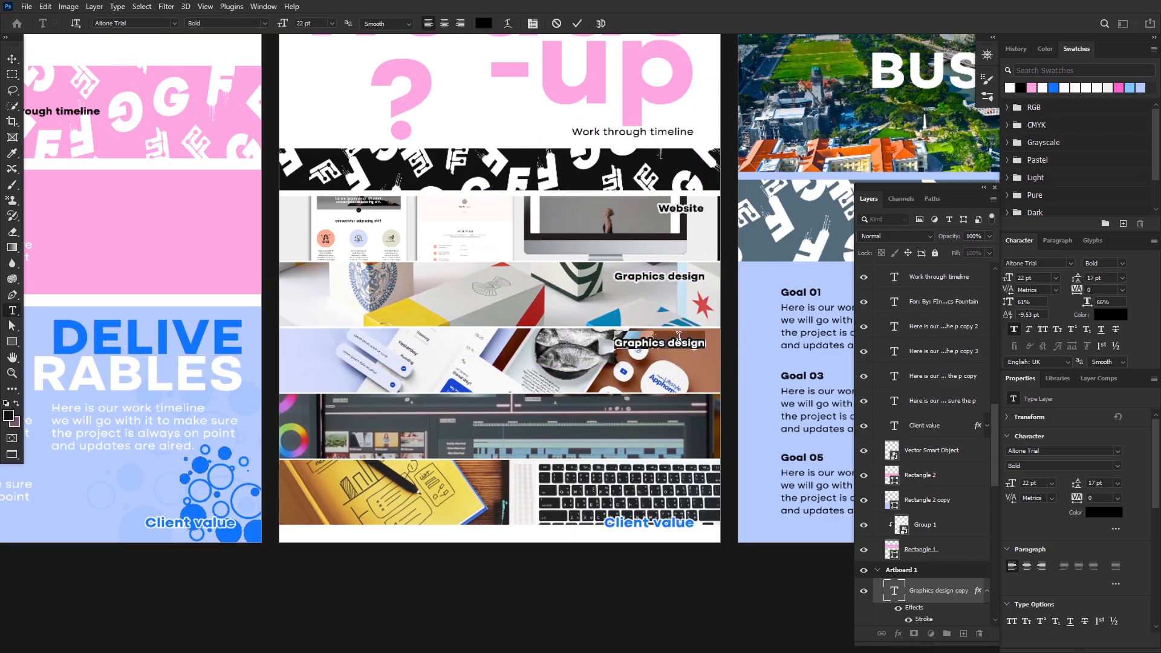
click(665, 343)
key(ctrl+BackSpace)
text(UI?UX)
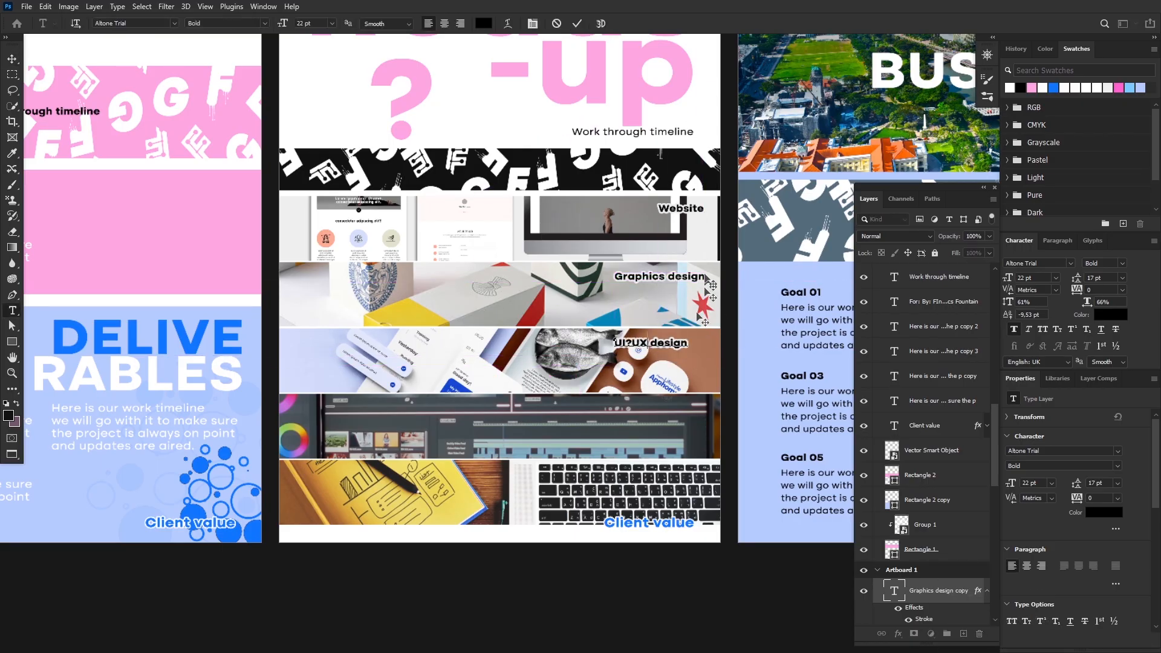
key(ctrl+Return)
key(v)
Duplicate the "UI?UX design" label onto the fourth photo strip and change its text to "Video editing".
alt+drag(688, 344, 688, 411)
double_click(678, 411)
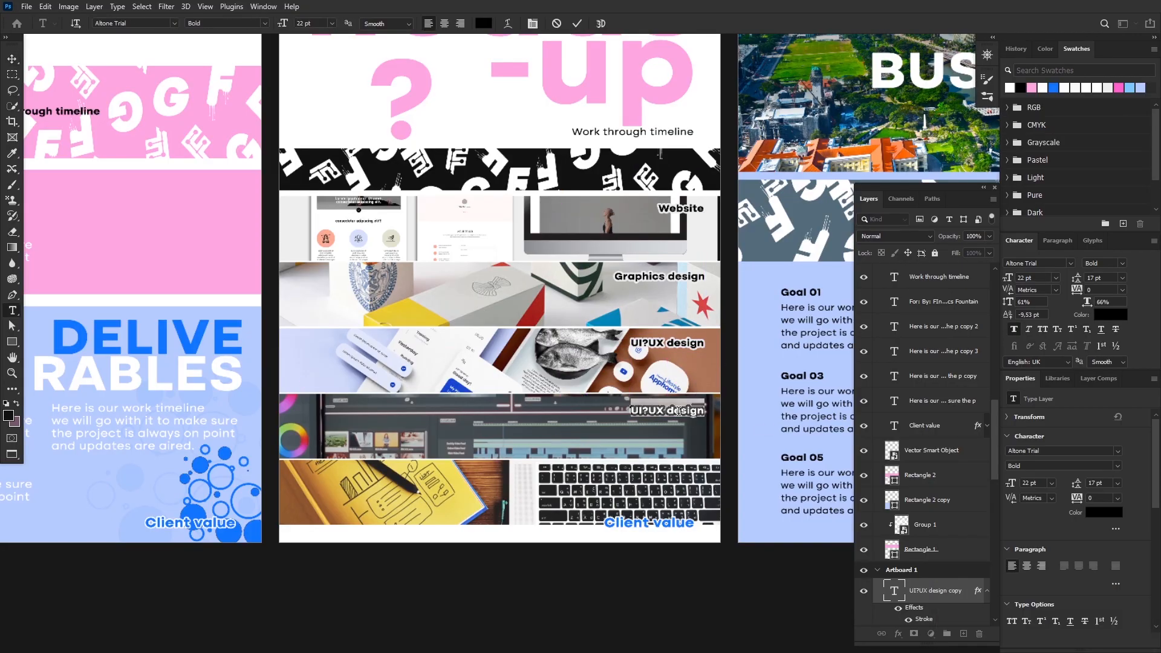
text(Video editing)
key(ctrl+Return)
key(v)
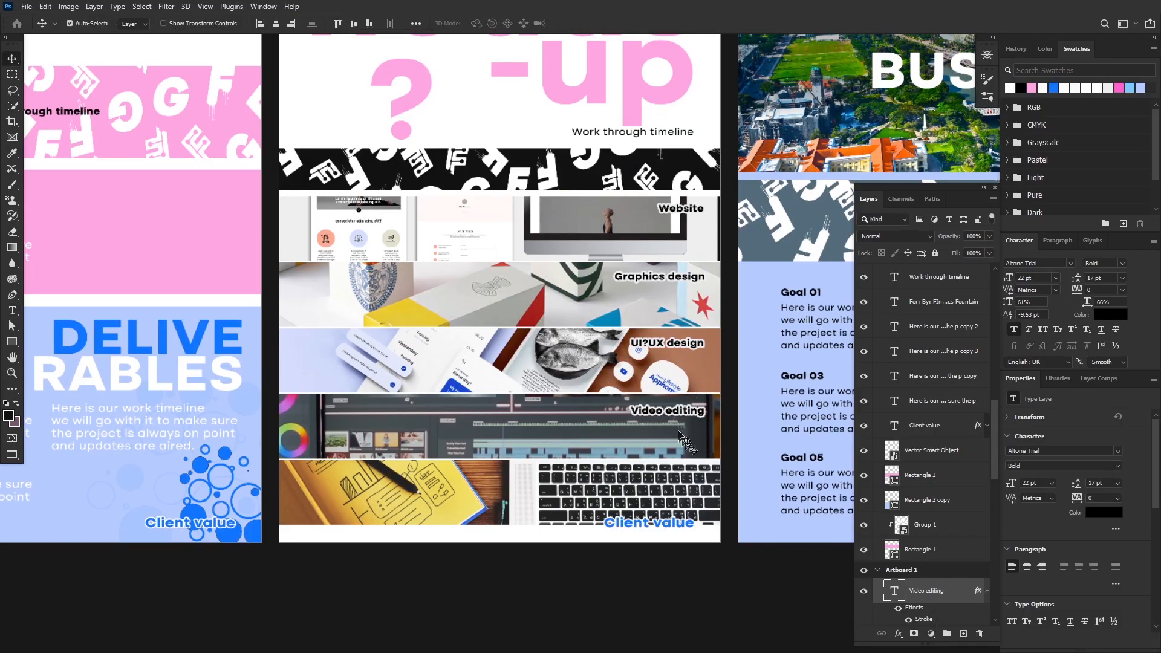
Duplicate the "Video editing" label onto the bottom photo strip and change its text to "Copywriting".
alt+drag(689, 414, 687, 472)
double_click(687, 472)
text(Copywrit)
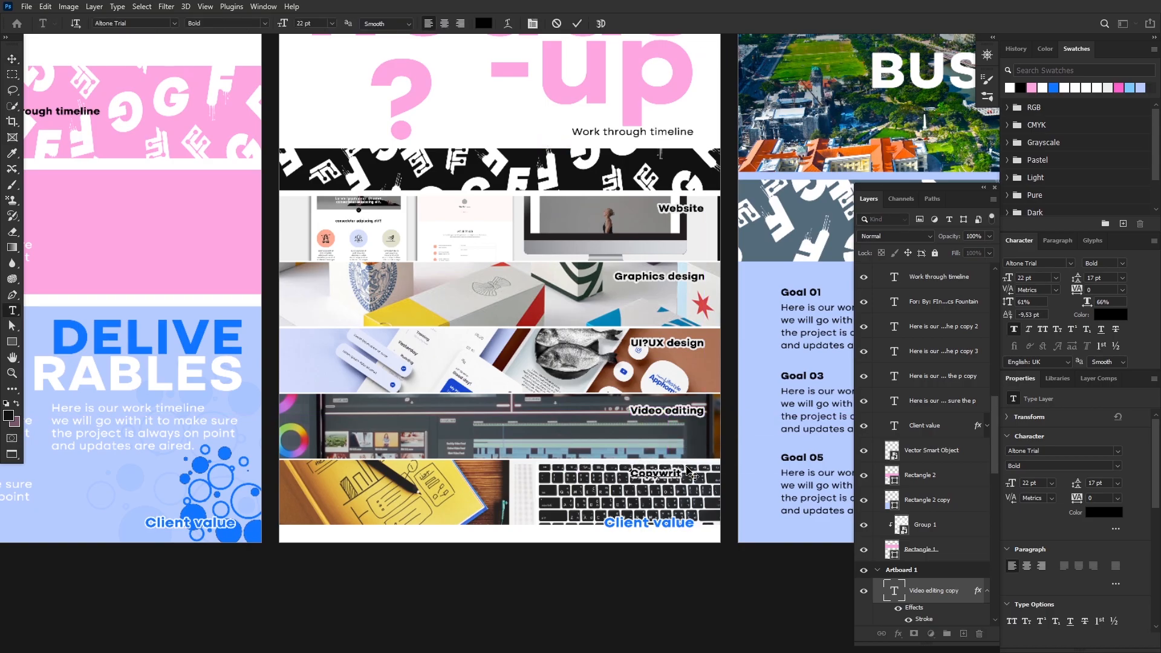
text(ing)
key(ctrl+Return)
key(v)
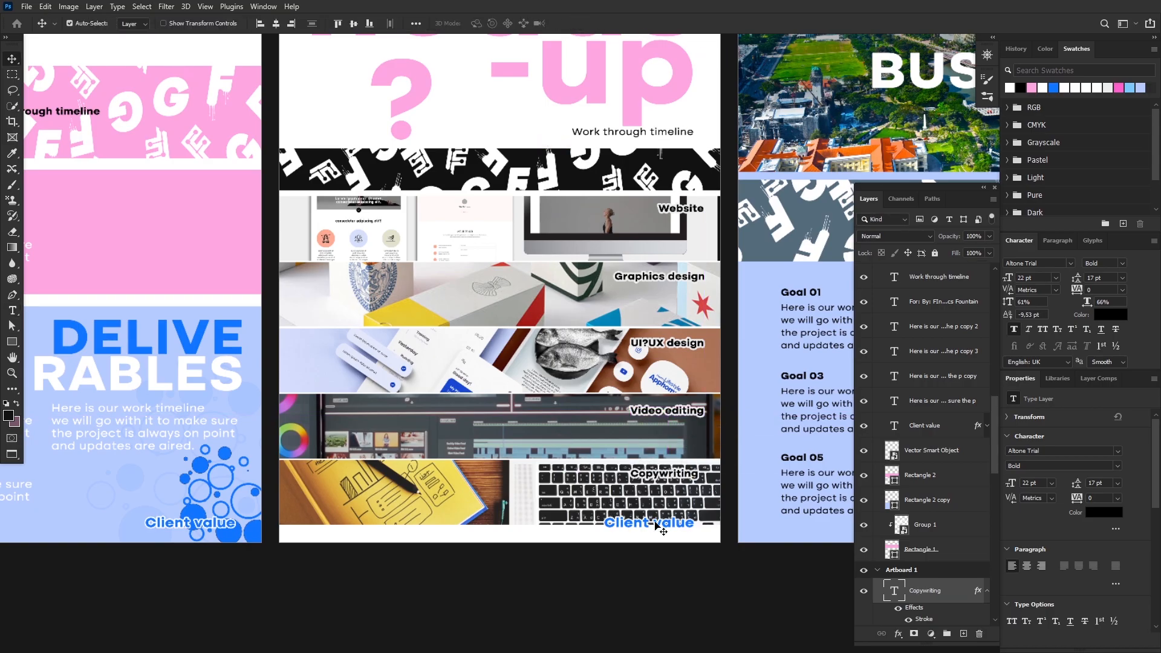
Collapse the Artboard 3 layer group and the effects lists of the five service labels.
scroll(572, 454, down, 3)
scroll(571, 453, up, 1)
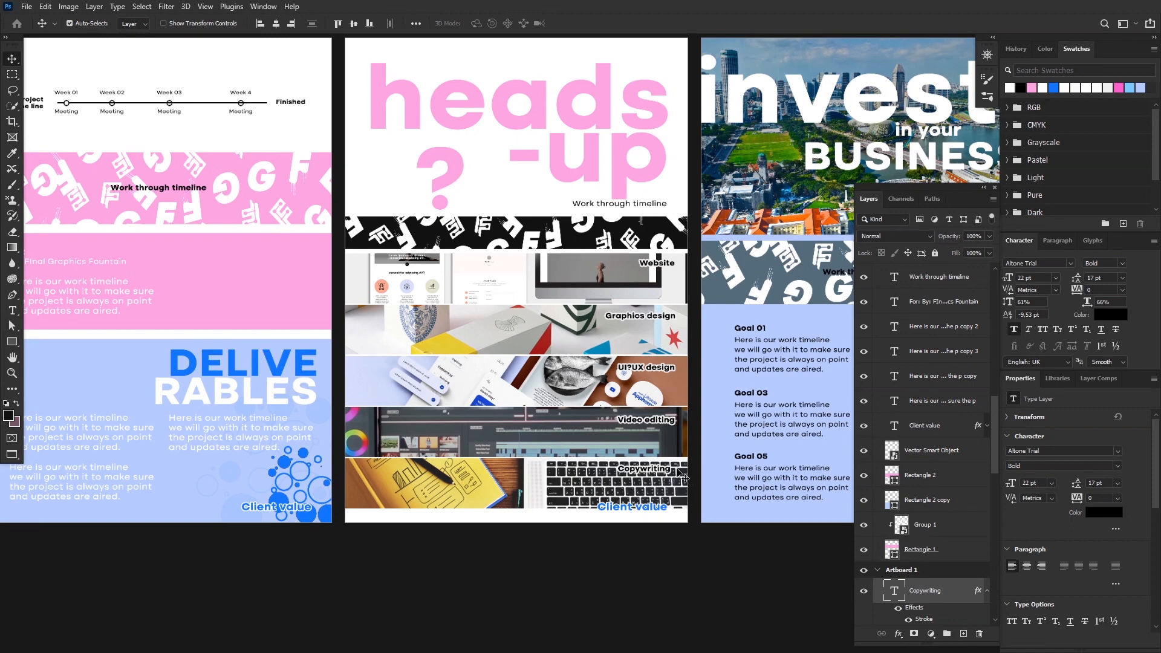
scroll(918, 535, up, 10)
click(878, 360)
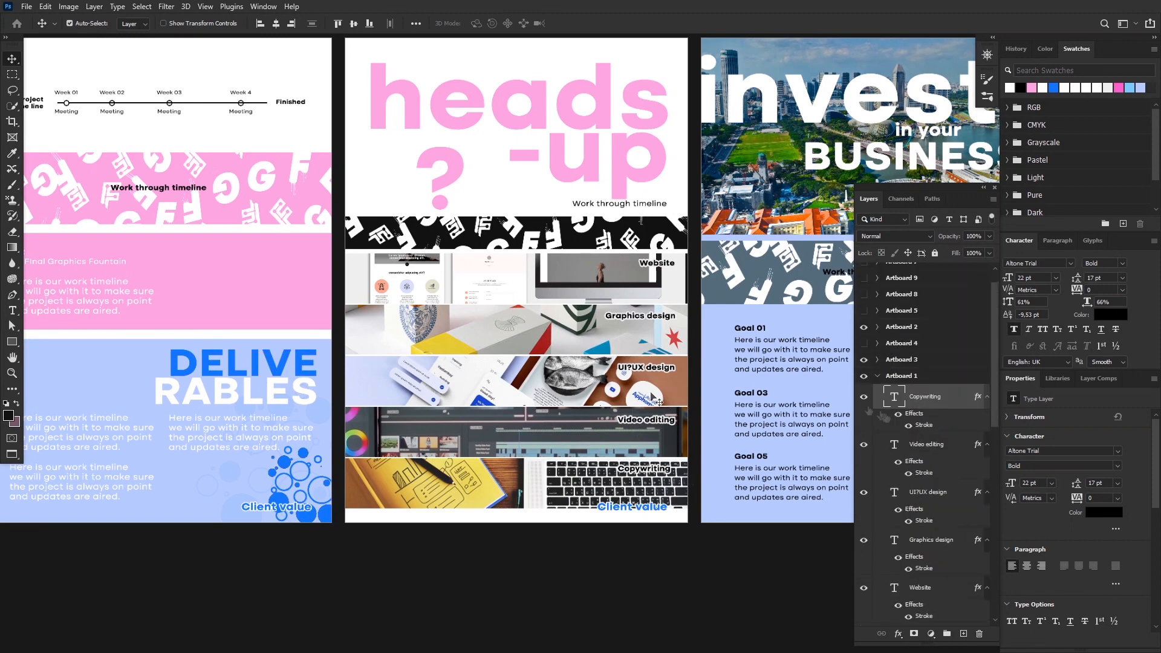
click(987, 396)
click(986, 422)
click(987, 446)
click(987, 471)
click(987, 496)
Group all the photo strip images with their clipping rectangles and the letter-pattern band on Artboard 1.
scroll(895, 438, down, 6)
click(938, 376)
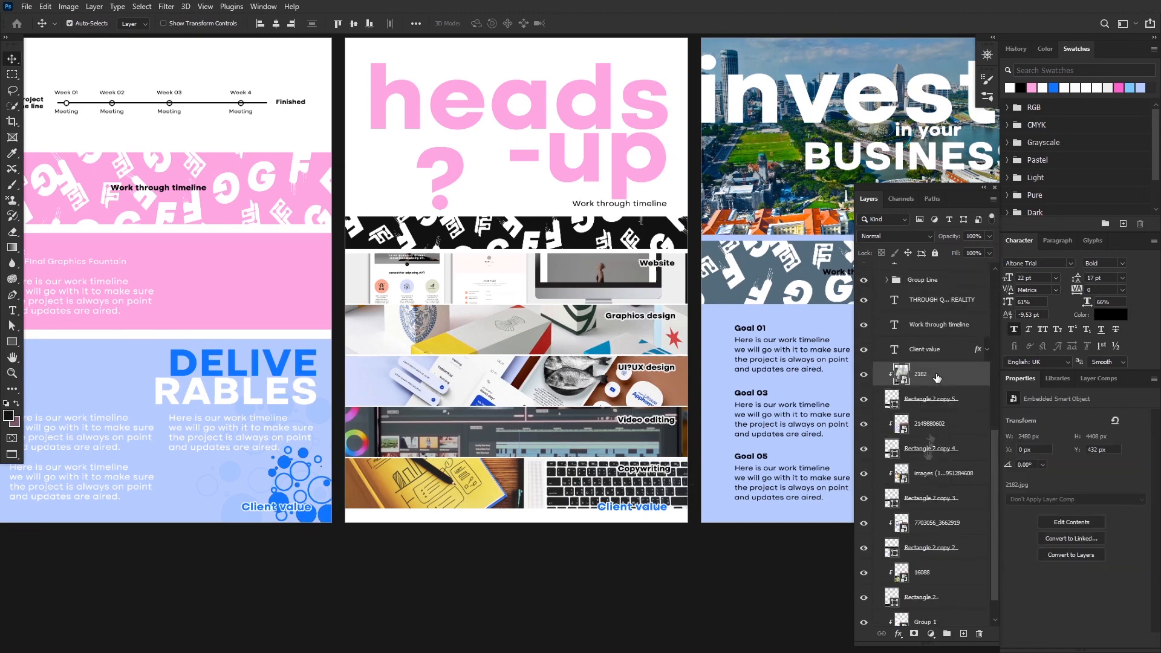
scroll(936, 411, down, 1)
shift+click(932, 613)
key(ctrl+g)
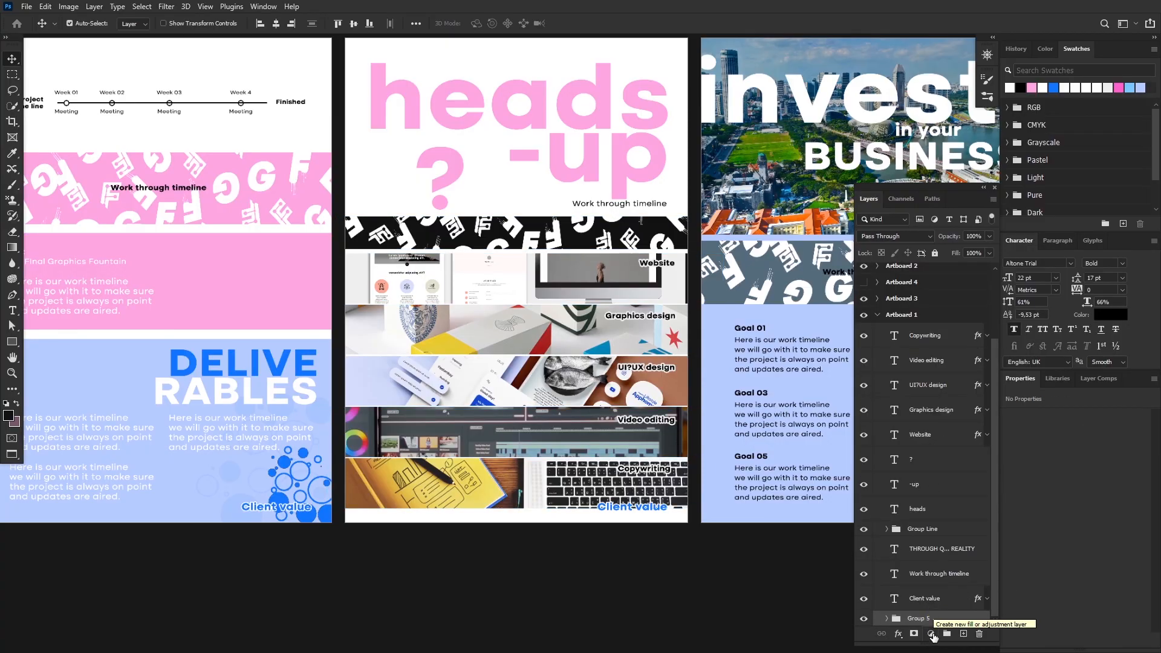
Add a new layer clipped to the strip group and draw a black-to-transparent gradient inward from the artboard's right edge.
click(963, 633)
alt+click(936, 610)
click(12, 247)
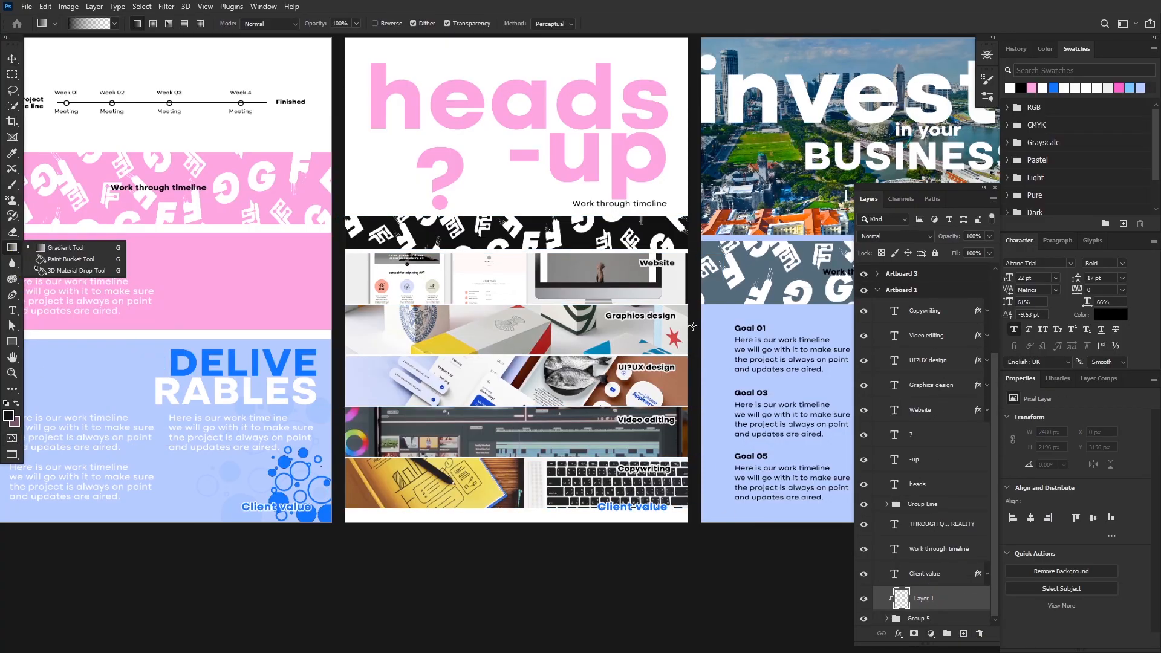
drag(692, 326, 572, 325)
scroll(572, 325, down, 2)
scroll(572, 325, up, 2)
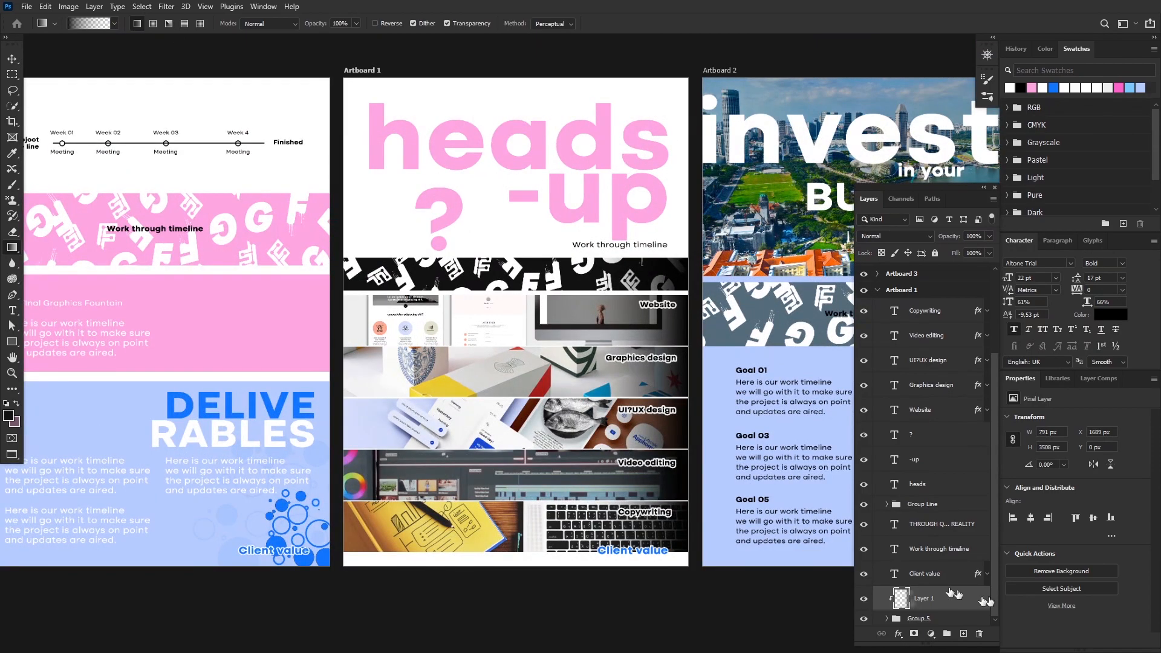
Try a Color Overlay on the gradient layer, sampling the blue from "DELIVE" and then switching it to white.
double_click(967, 598)
drag(810, 569, 732, 565)
click(1112, 230)
double_click(901, 597)
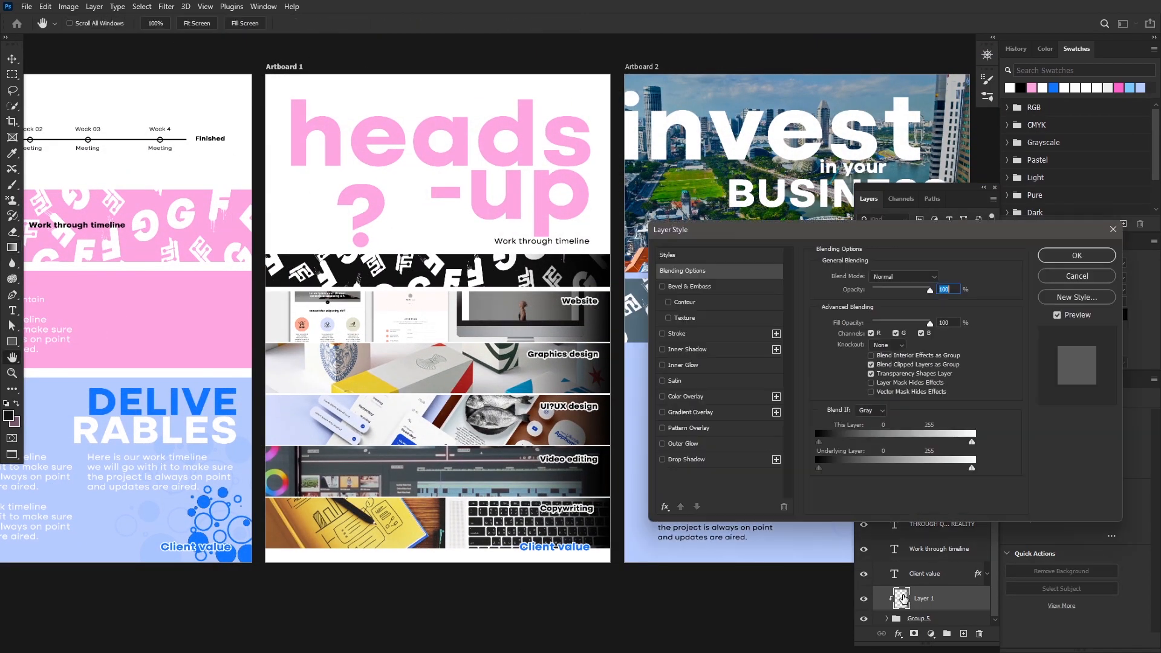
click(680, 398)
click(949, 281)
click(543, 211)
click(219, 402)
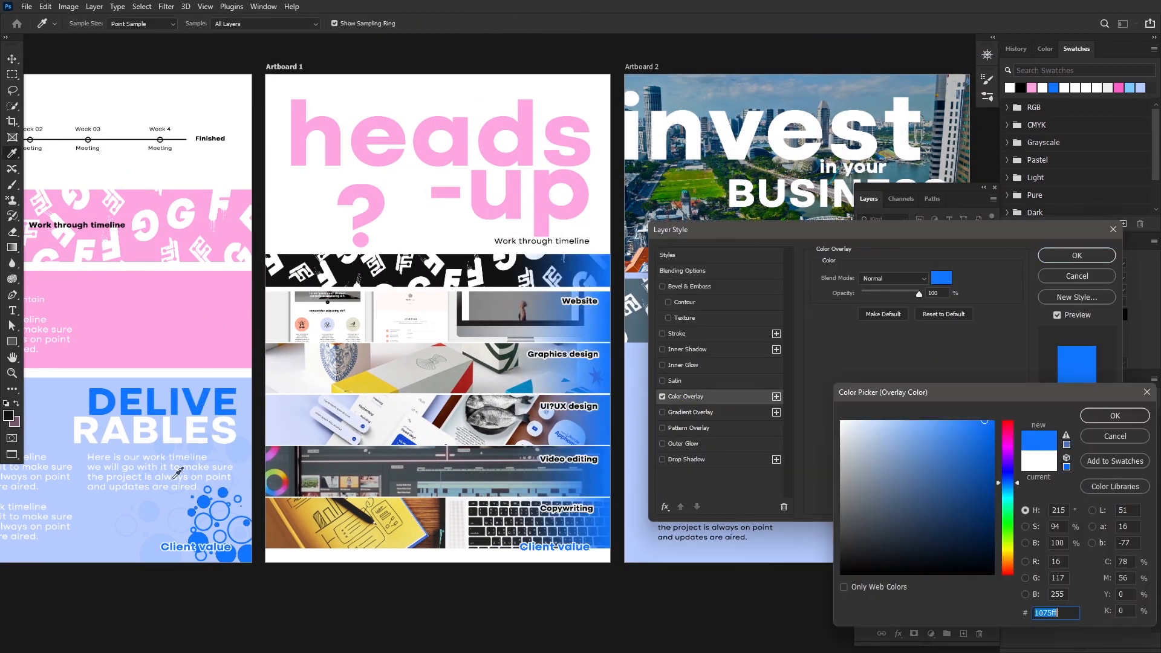
click(242, 424)
click(366, 384)
click(841, 420)
key(Return)
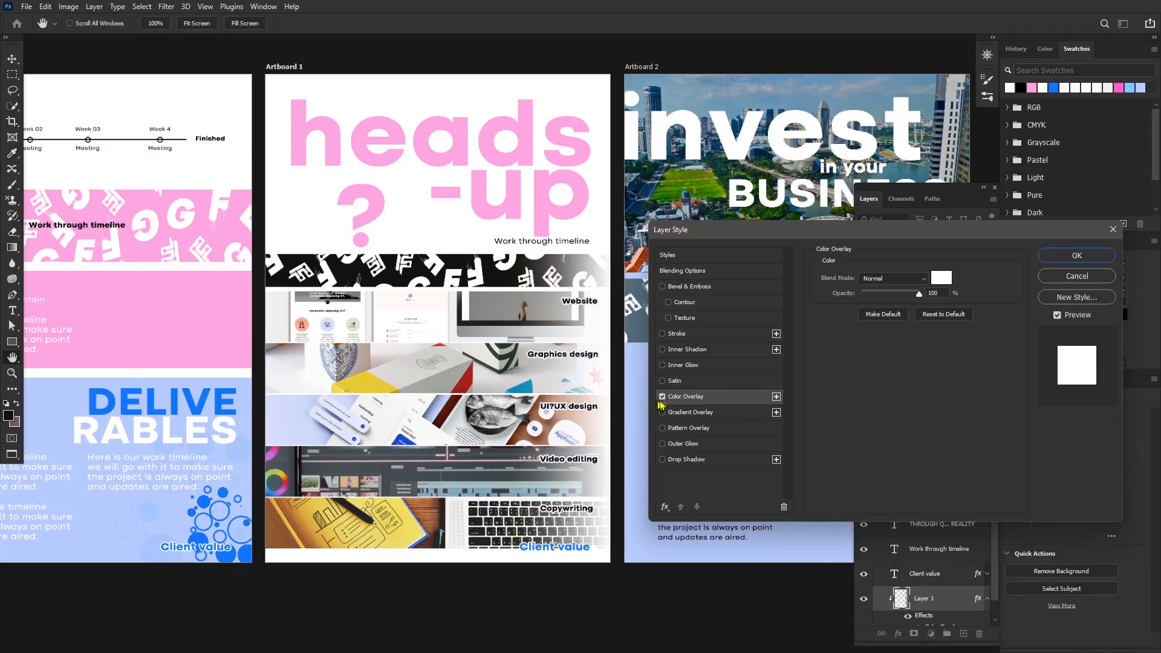
Compare the strips with and without the overlay, cancel the layer style and undo the black gradient.
click(661, 398)
click(664, 399)
click(1077, 276)
key(ctrl+z)
Try a white-to-transparent gradient from the right edge of the photo strips, then undo it.
click(9, 415)
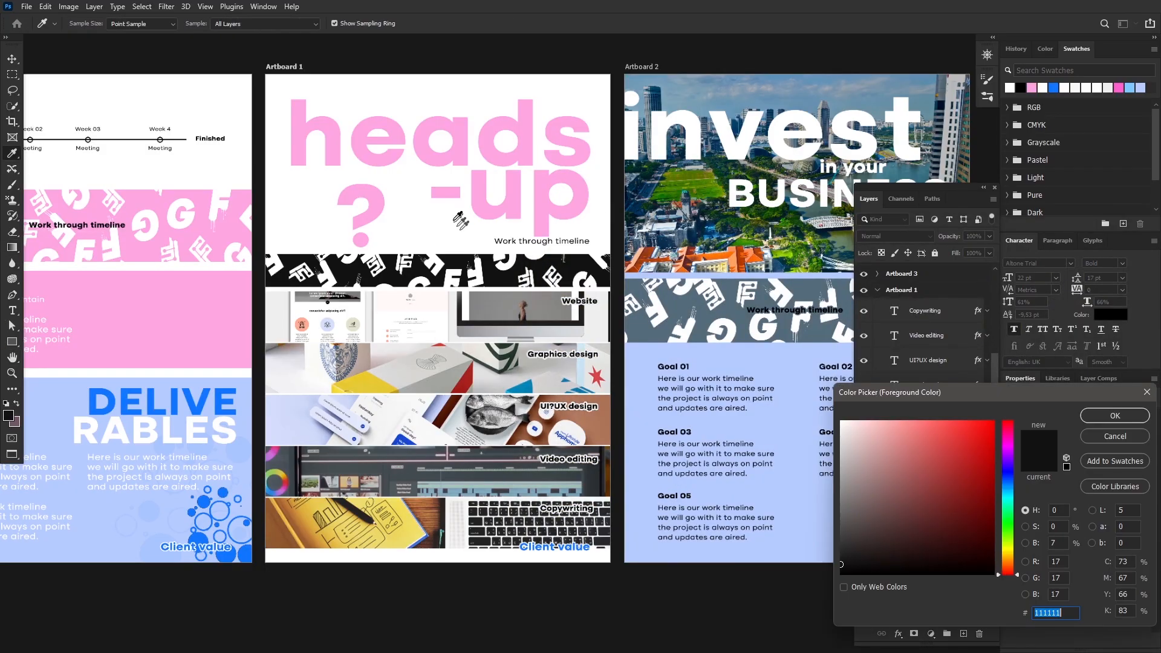
click(461, 219)
key(Return)
drag(613, 401, 512, 399)
key(ctrl+z)
Set the foreground colour to light grey and draw a wide gradient from the strips' right edge to the artboard's middle.
click(9, 415)
click(841, 464)
key(Return)
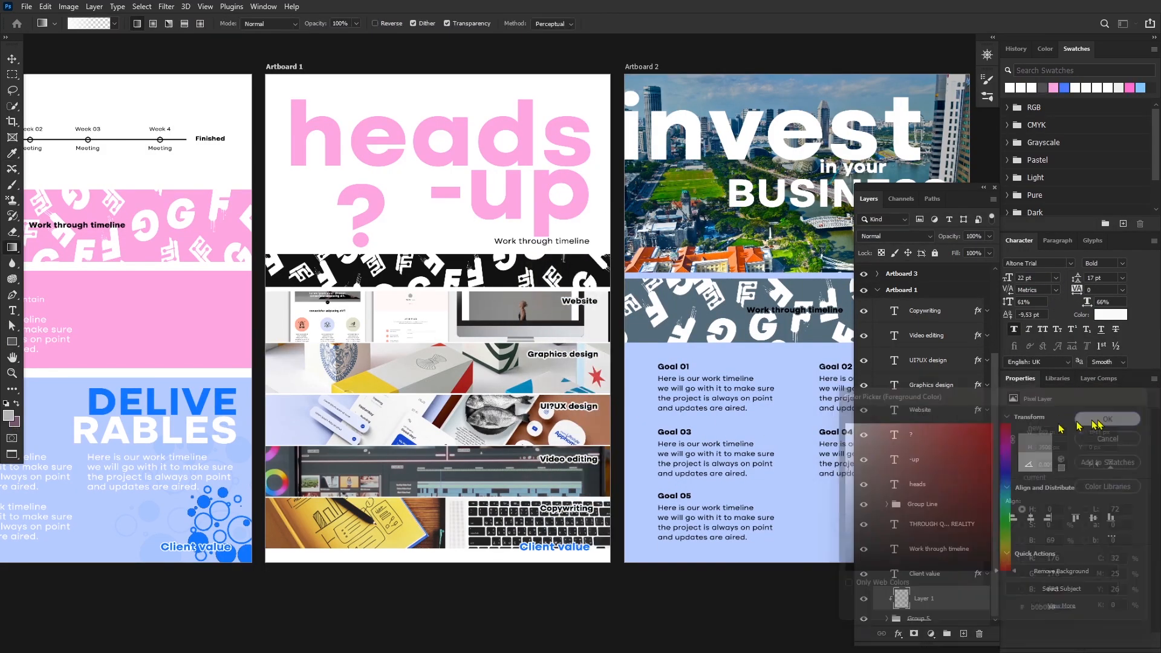
drag(612, 400, 440, 399)
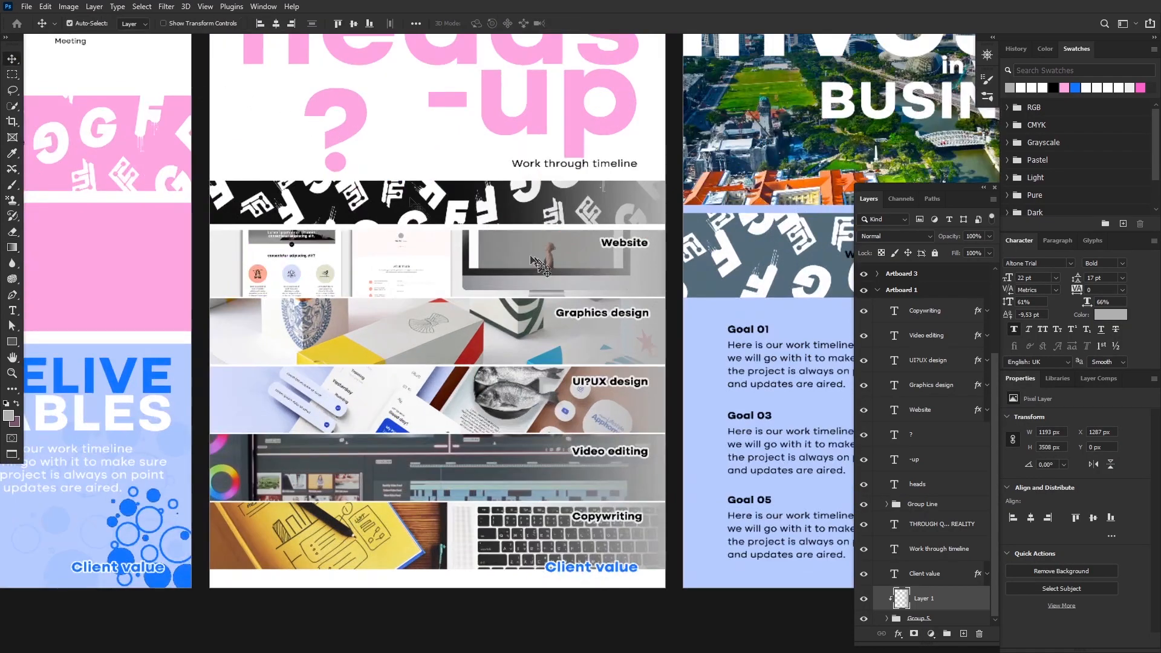
Move the letter-pattern band and its rectangle out of the strip group, above the gradient layer, and collapse the group.
click(865, 614)
click(865, 615)
shift+click(943, 591)
drag(945, 591, 928, 290)
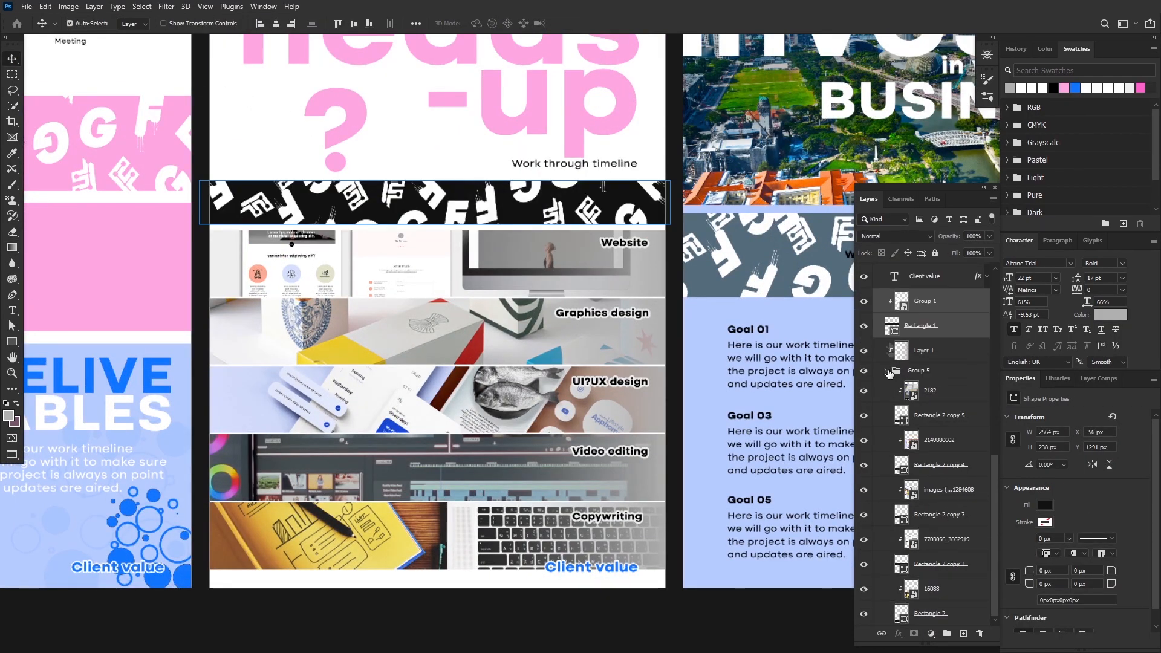
scroll(931, 484, up, 3)
click(887, 452)
Enlarge the "?" to about 234%, place it over the letter-pattern band and lower its fill to 21%.
click(555, 366)
scroll(498, 314, down, 3)
click(385, 240)
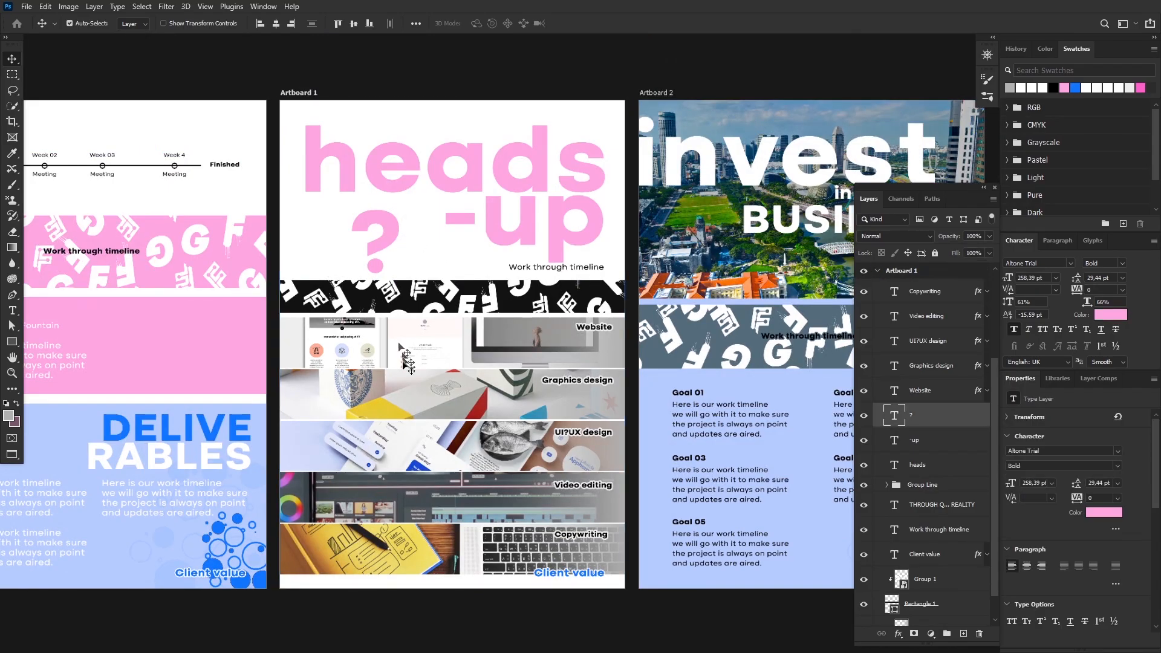
key(ctrl+t)
drag(376, 442, 375, 442)
key(Return)
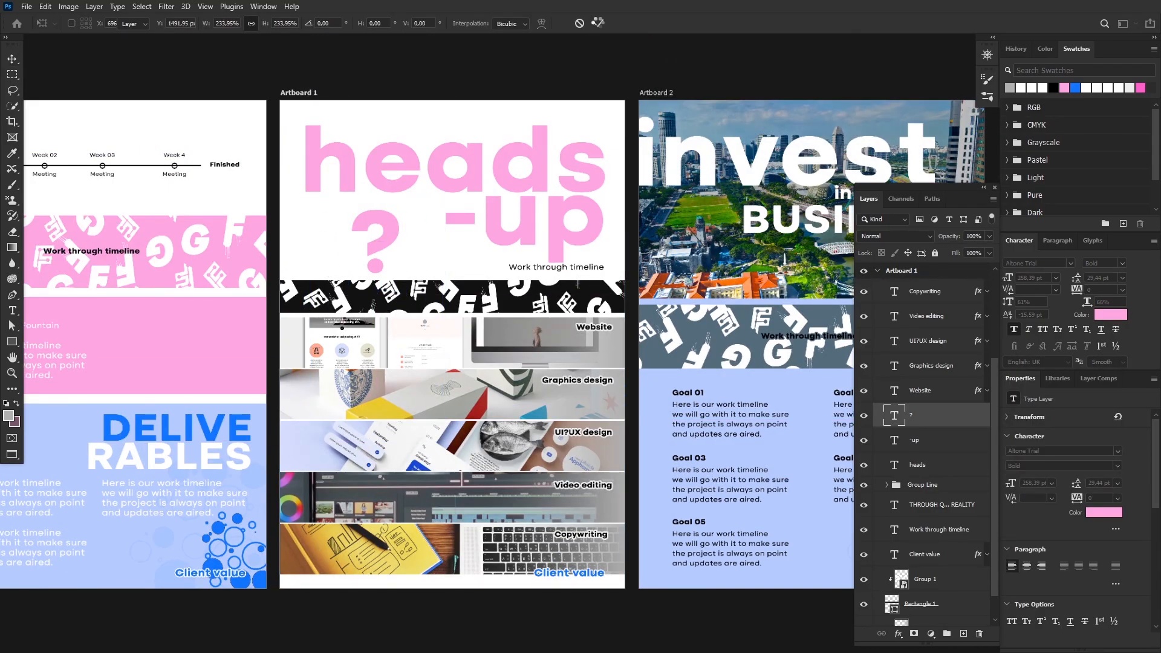
drag(405, 296, 466, 258)
scroll(332, 395, down, 2)
scroll(462, 254, down, 1)
scroll(462, 254, up, 2)
drag(474, 354, 404, 326)
Recolour the large "?" to the blue 1075ff sampled from the "DELIVE" text.
double_click(894, 415)
click(1111, 314)
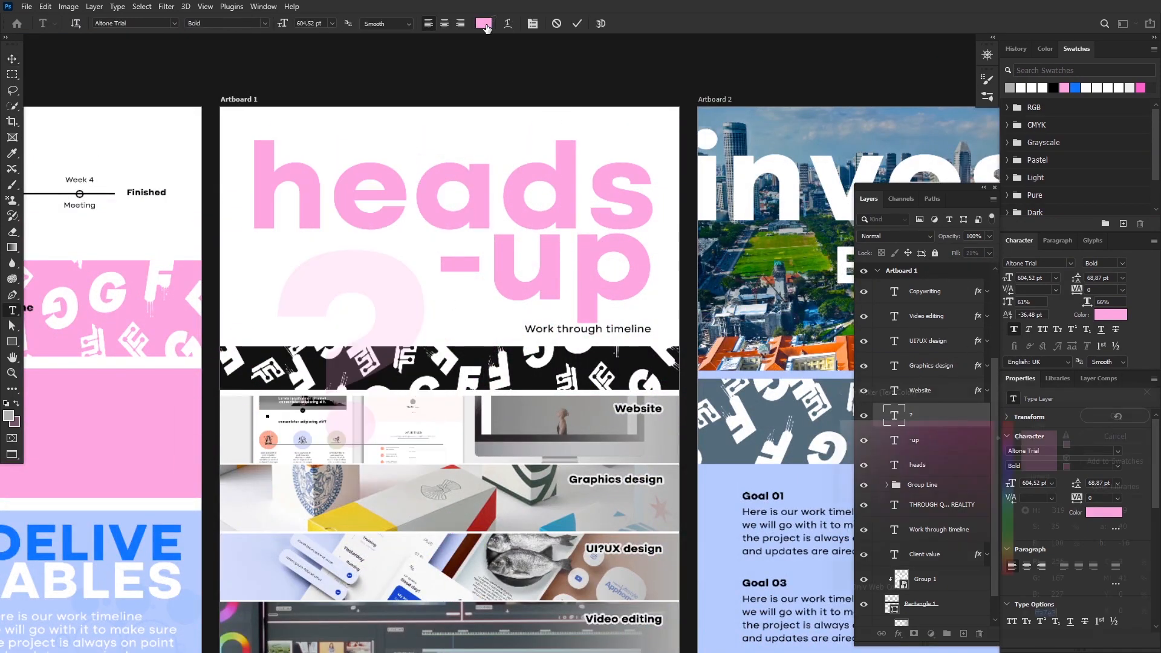
click(173, 609)
click(156, 538)
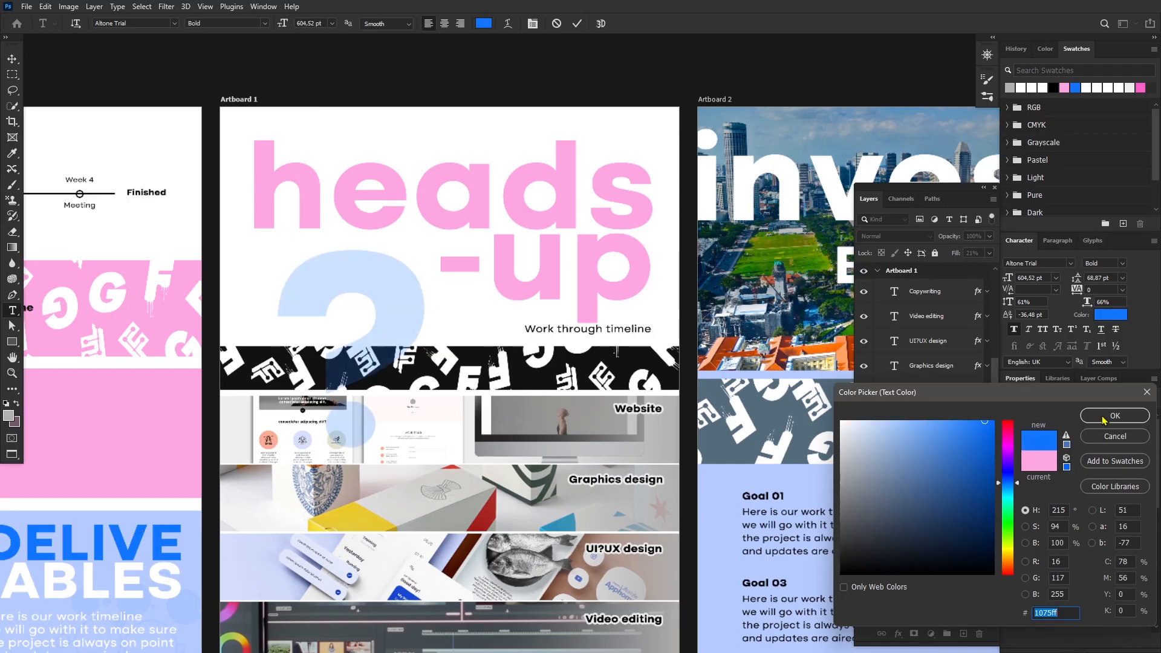
click(1115, 416)
key(ctrl+Return)
Move the large "?" behind the "heads" and "-up" text layers and shift it slightly right.
click(980, 252)
scroll(980, 253, down, 5)
scroll(980, 253, down, 6)
drag(928, 420, 926, 475)
drag(398, 260, 428, 265)
Delete the large "?" from Artboard 1.
scroll(407, 267, down, 5)
key(Delete)
scroll(408, 275, down, 1)
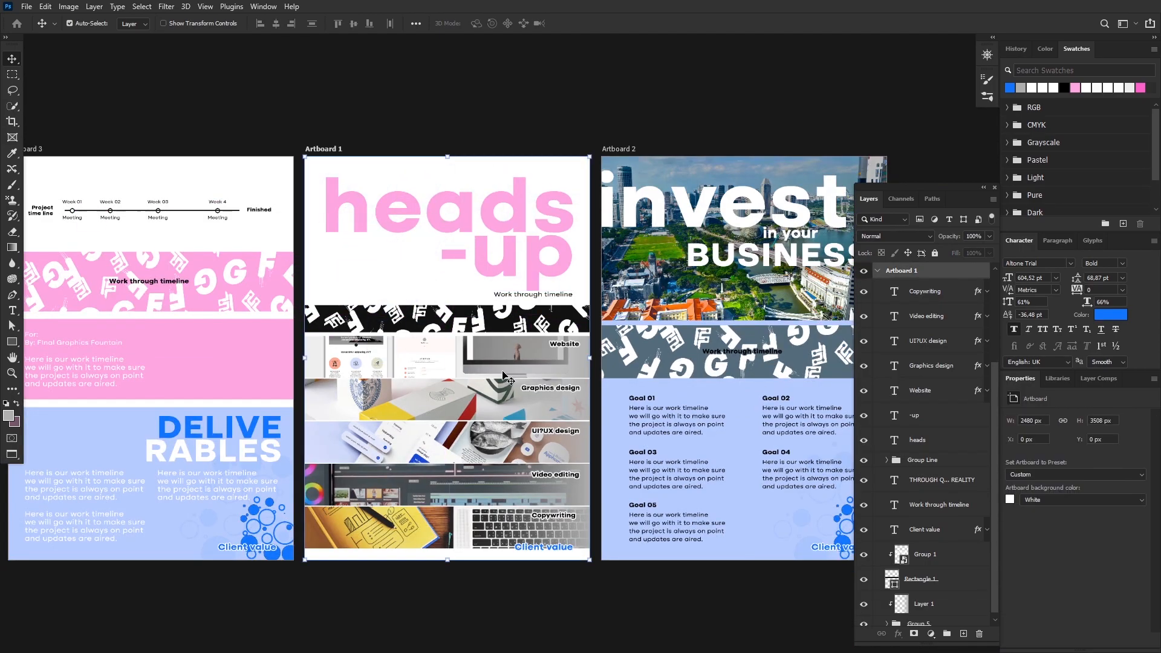
Duplicate the "Work through timeline" label below "heads" and change its text to "Every business is made out of the perfect mixture of".
scroll(464, 293, up, 2)
drag(522, 313, 361, 269)
double_click(362, 269)
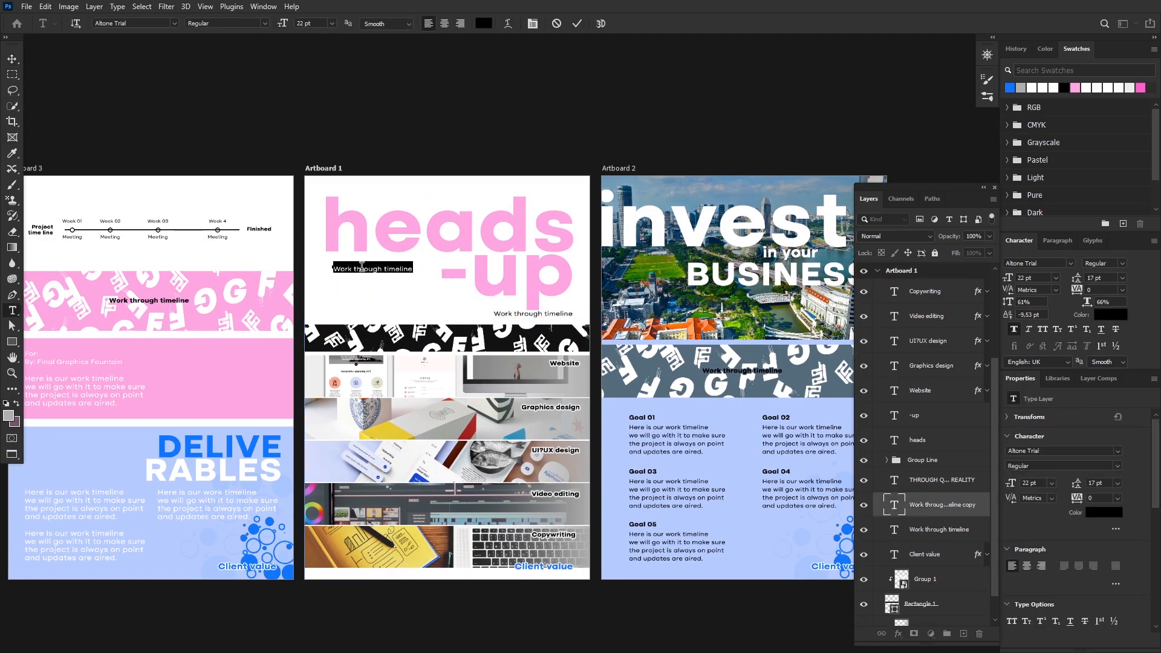
text(Every business )
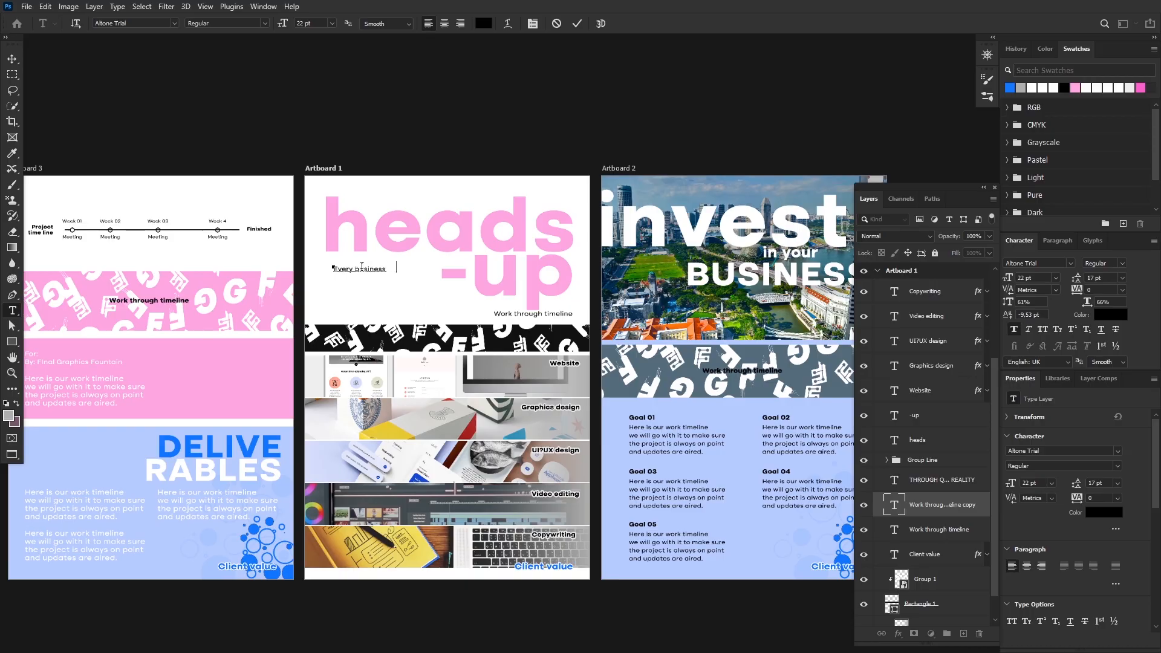
text(needs)
text(is made out)
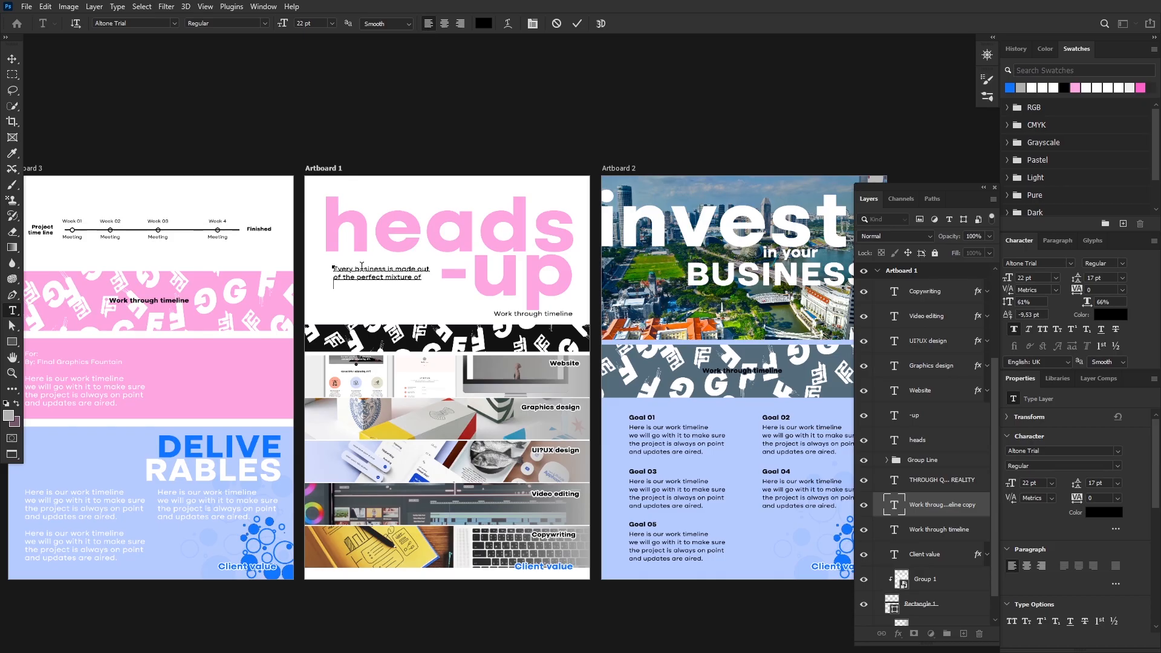
Insert "great" before "business", rebreak the lines and continue the paragraph with "services like graphics design, website, video edits and Copywrit".
click(362, 268)
text(great)
key(Right)
key(Right)
key(Right)
key(Right)
key(Right)
key(Return)
key(Down)
key(BackSpace)
key(Right)
key(Right)
key(Right)
key(Right)
key(Right)
key(Right)
key(Right)
key(Right)
key(Right)
key(Right)
key(Right)
key(Right)
key(Right)
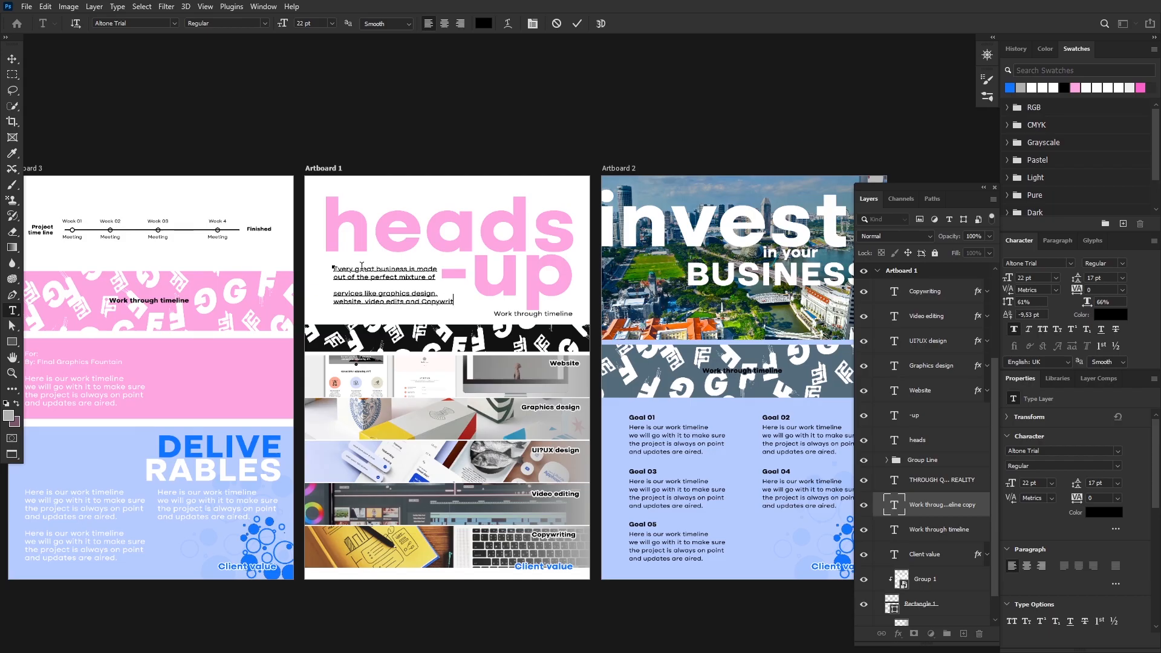
Complete "Copywrite", insert "(branding)" after "graphics design" and "(ads)" after "video edits", and tidy the line breaks.
text(e)
key(Return)
text(b)
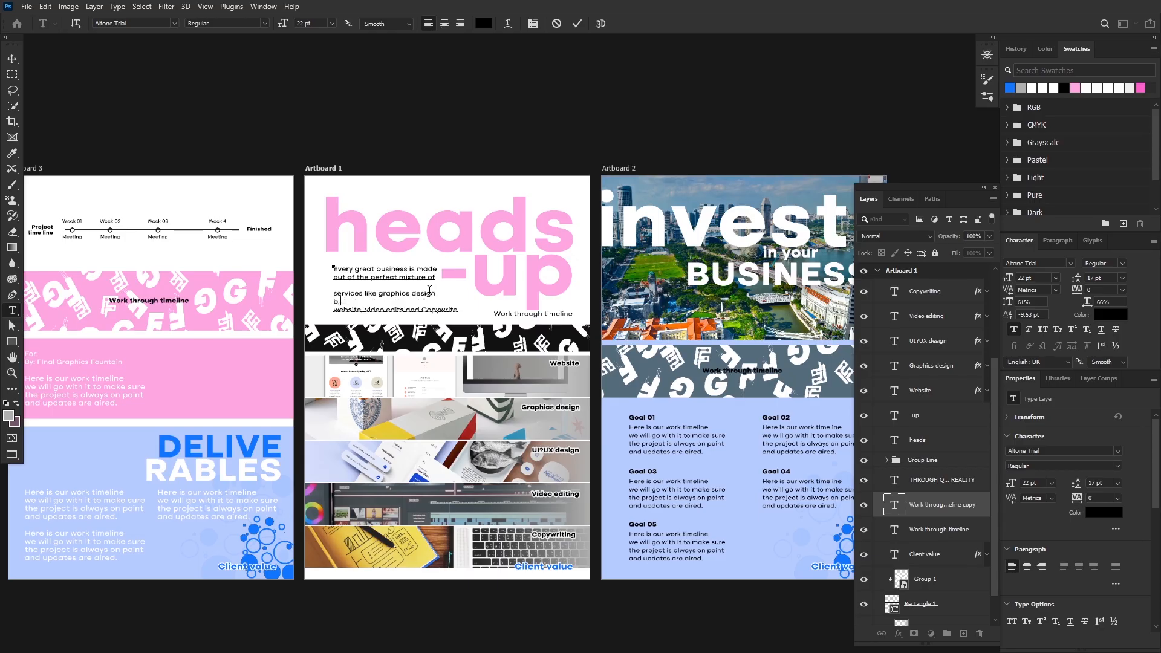
text(randing)
key(BackSpace)
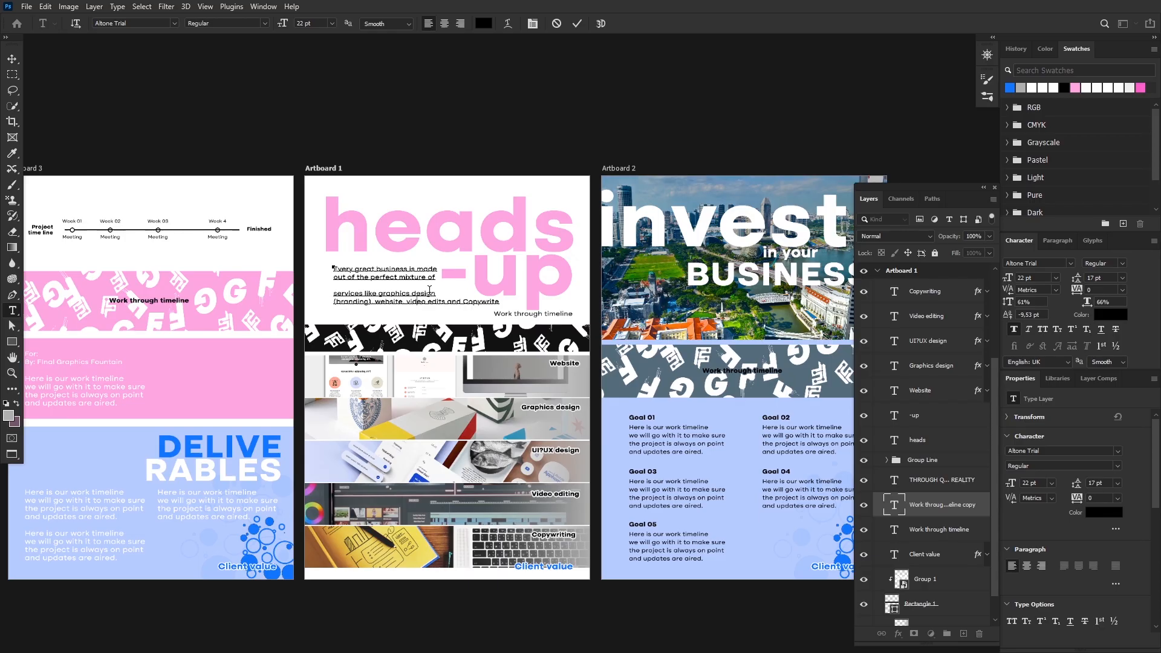
key(Return)
text((ads))
key(BackSpace)
key(ctrl+plus)
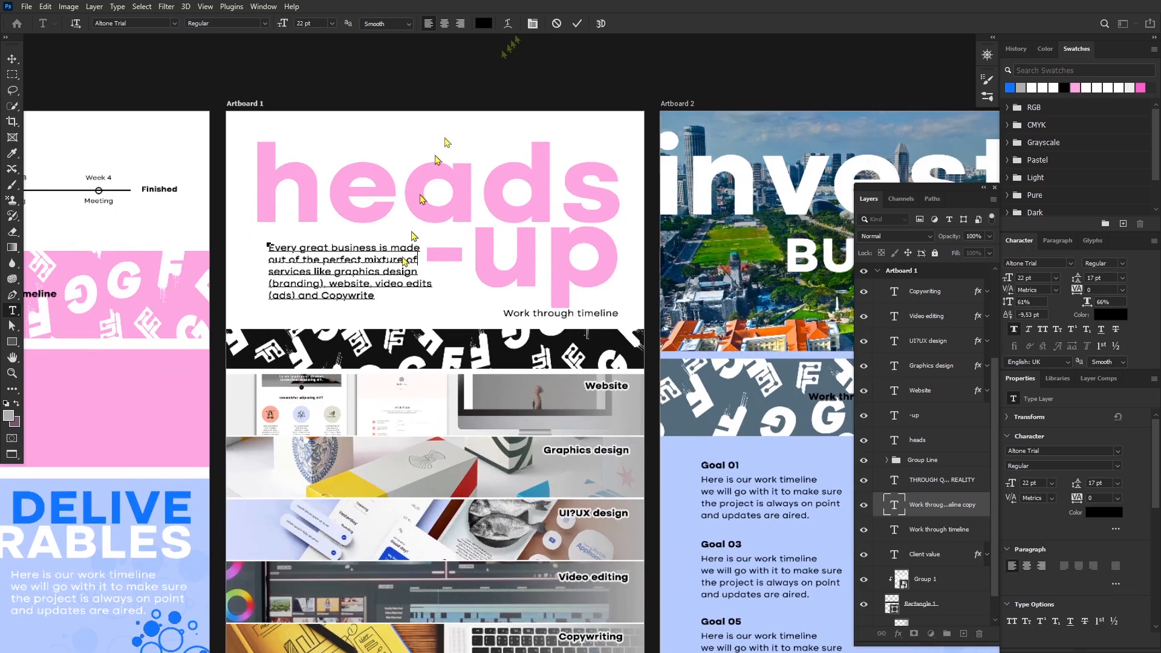
Right-align the paragraph beside "-up" and open the "Work through timeline" label on Artboard 1 for editing.
click(576, 24)
double_click(333, 260)
click(460, 24)
click(576, 24)
drag(249, 274, 395, 261)
scroll(419, 292, down, 1)
double_click(537, 302)
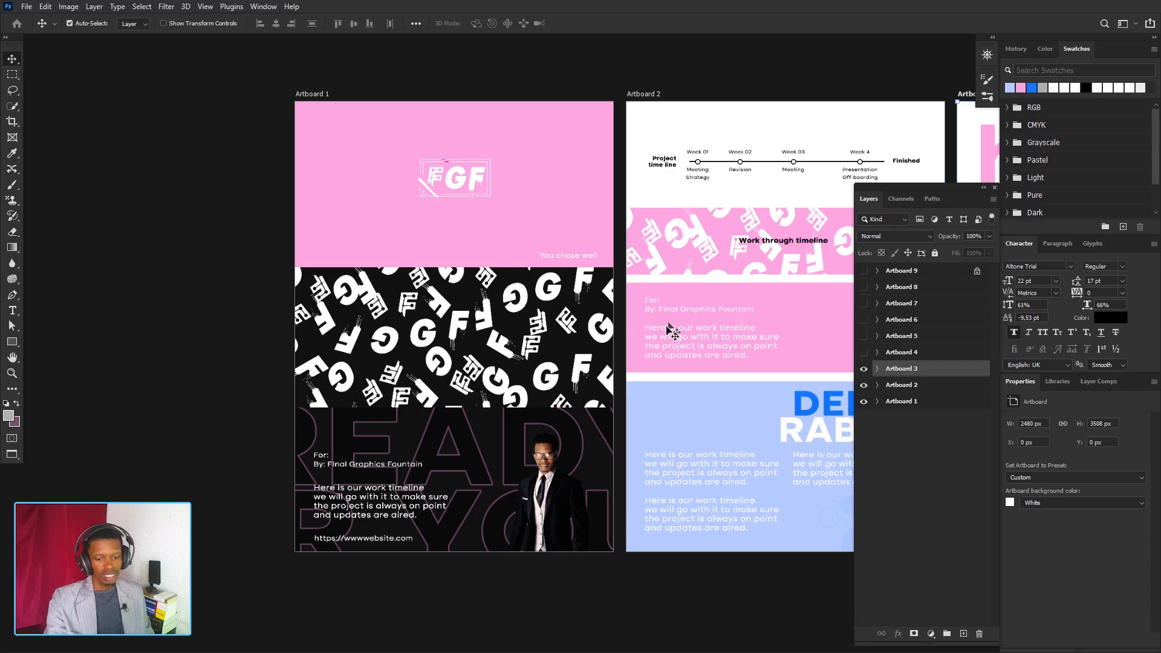
Review the cover, timeline and deliverables layouts on Artboards 1 and 2.
drag(590, 379, 366, 373)
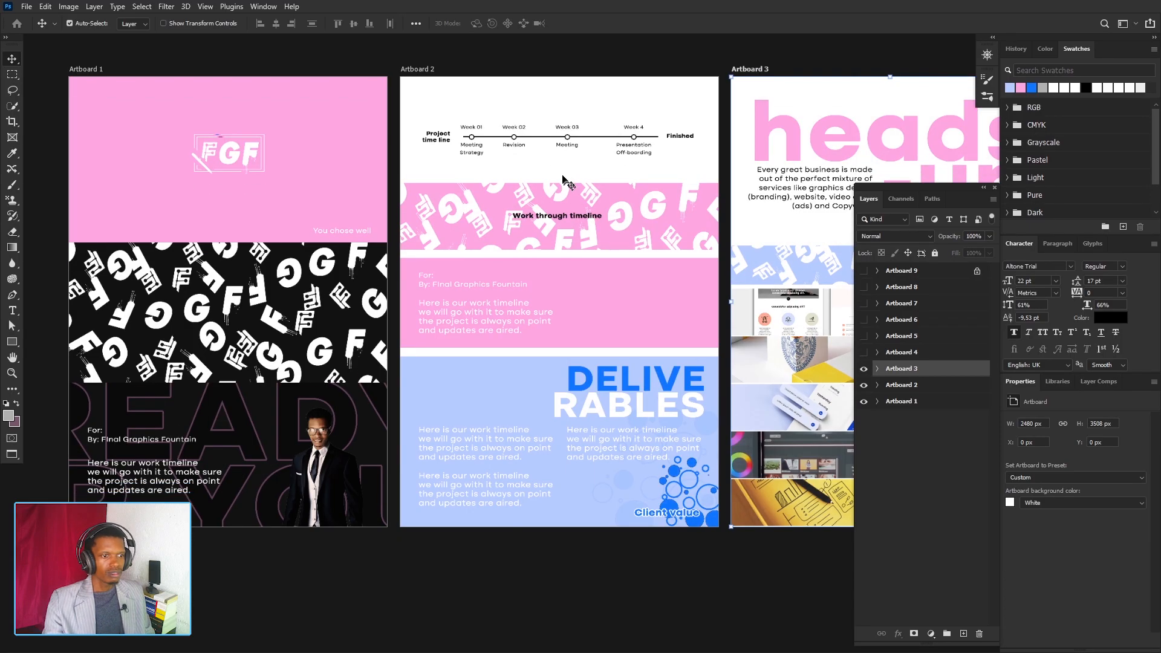
scroll(567, 254, down, 1)
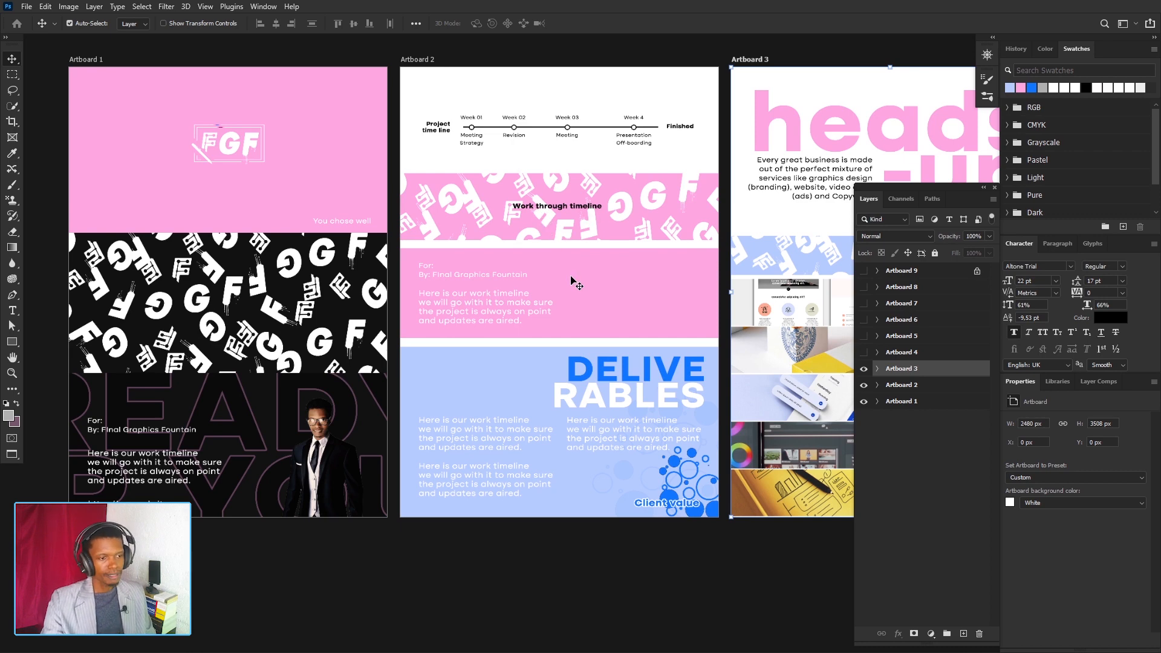
scroll(598, 221, up, 1)
scroll(598, 221, down, 1)
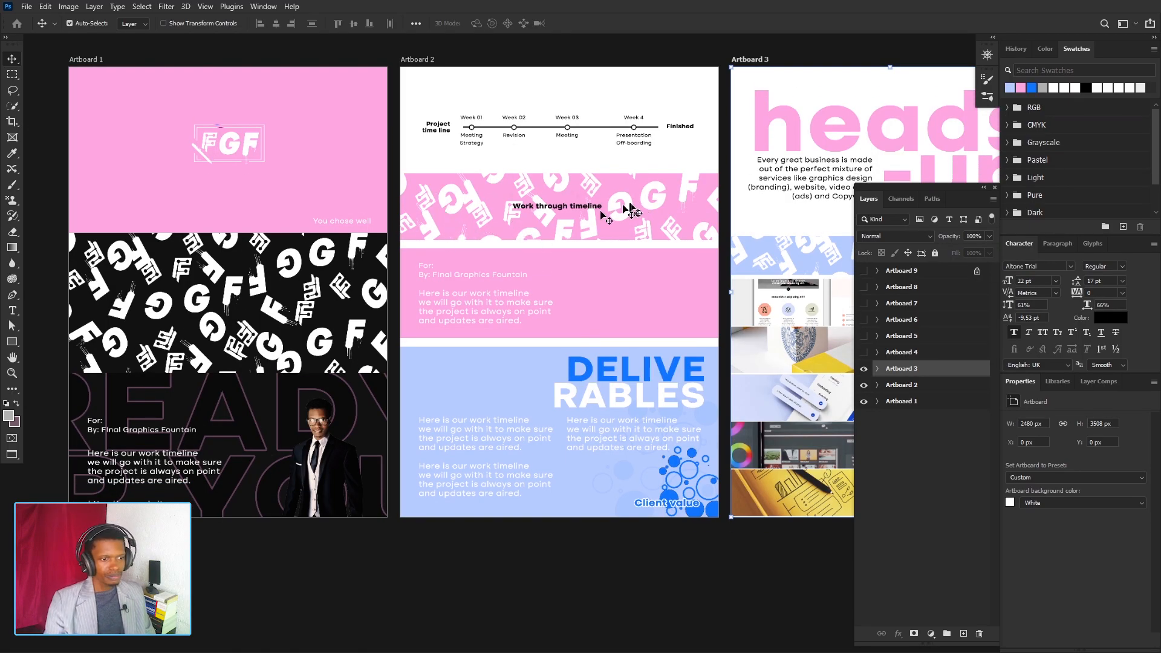
scroll(605, 215, down, 2)
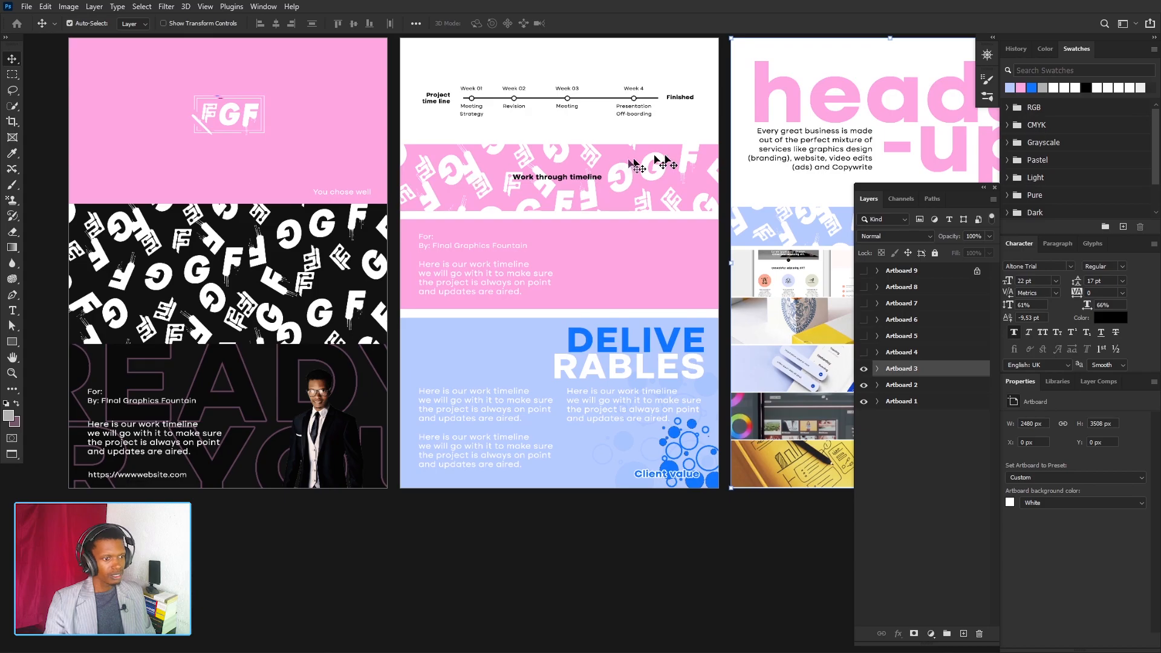
scroll(605, 169, down, 1)
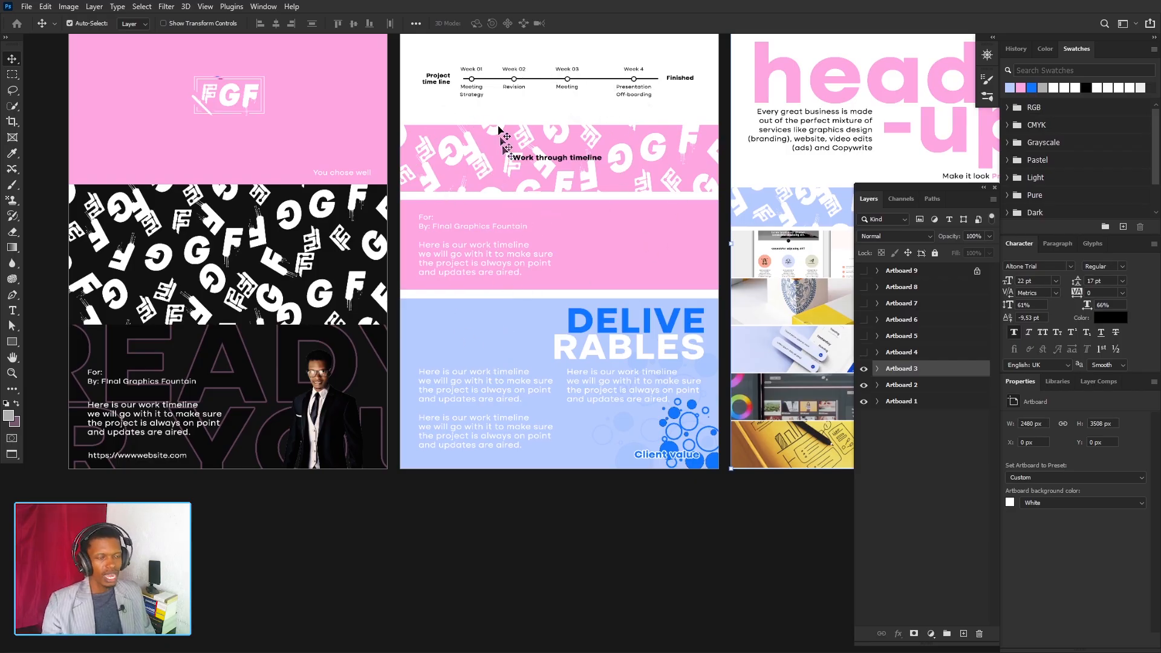
scroll(501, 342, up, 2)
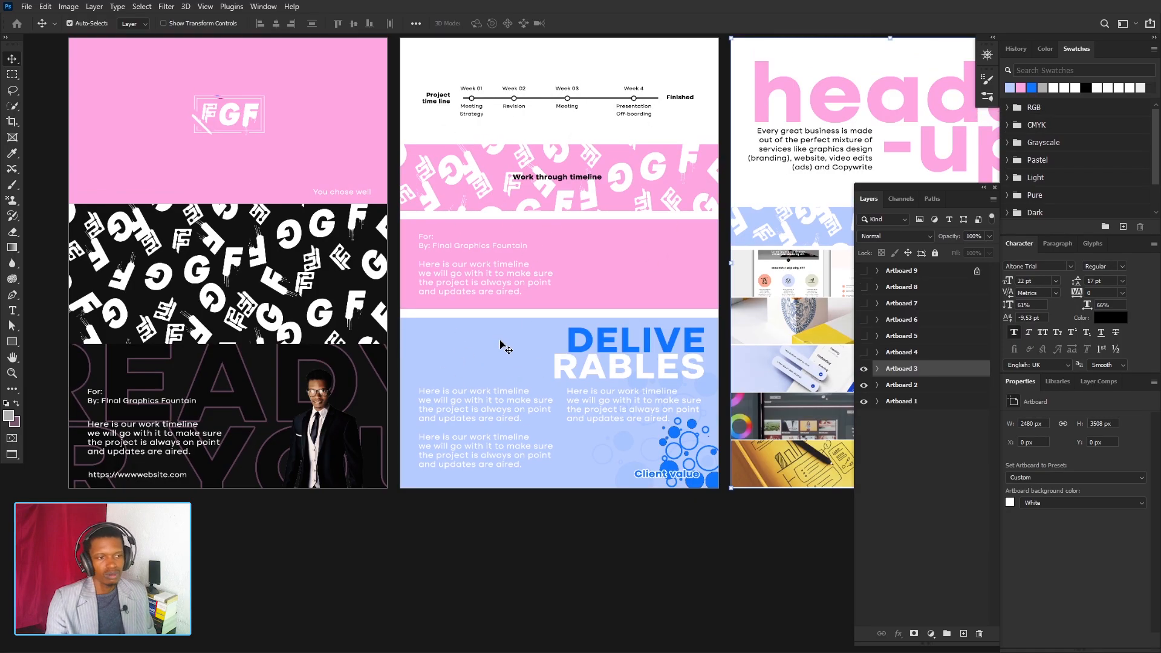
scroll(501, 346, down, 1)
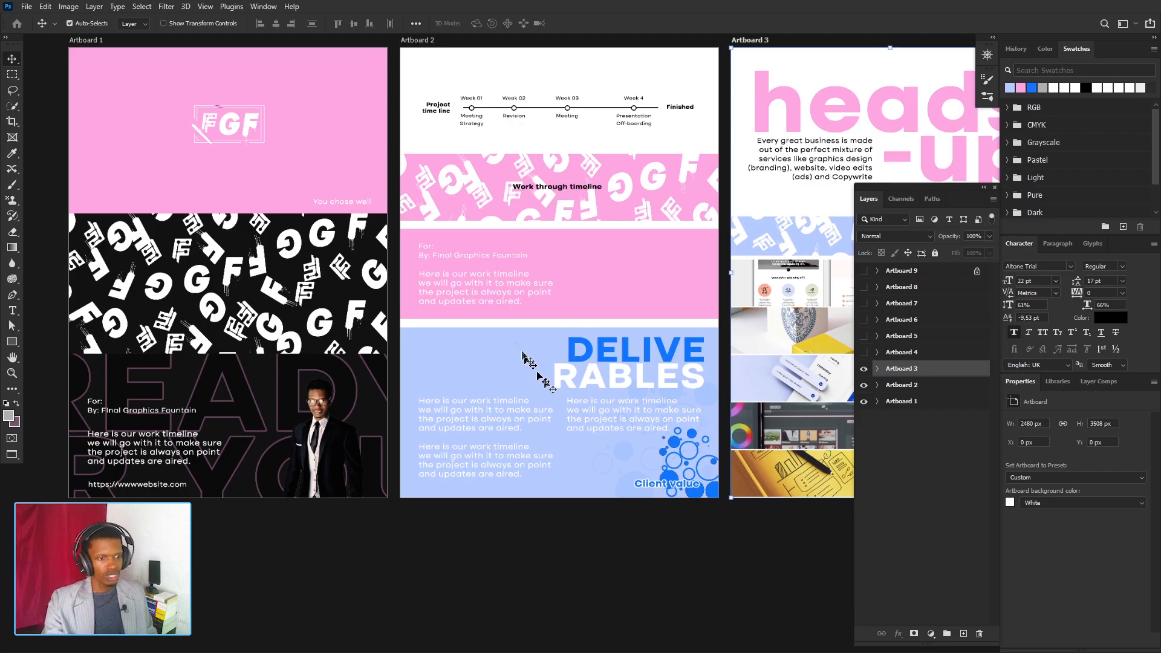
scroll(524, 353, down, 2)
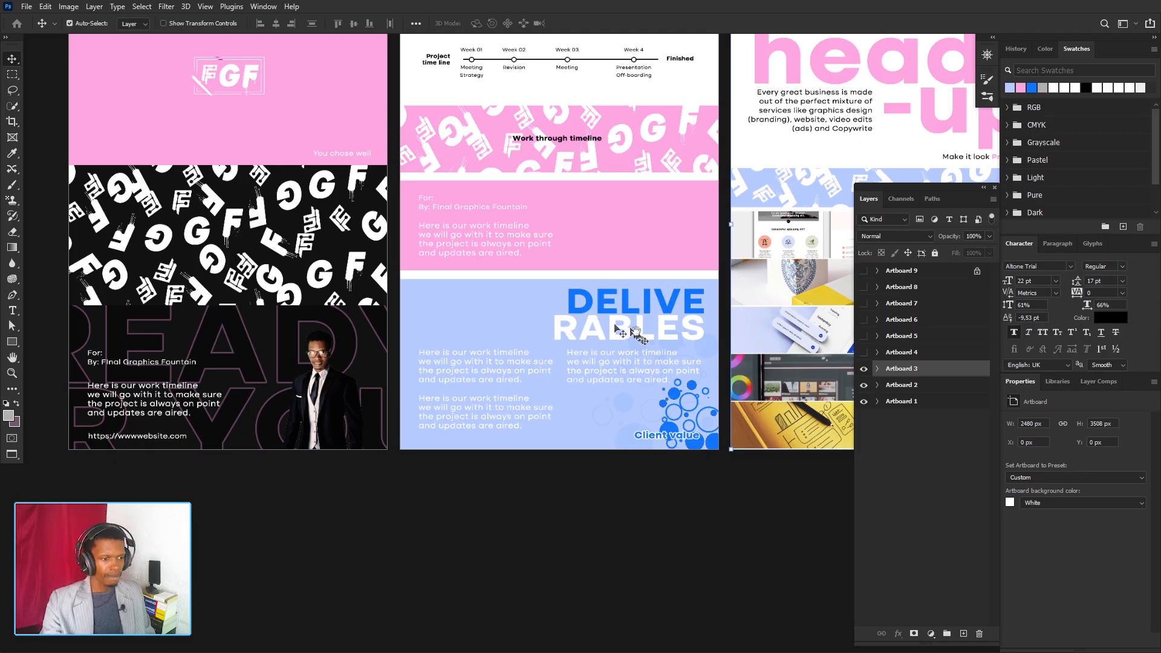
Show Artboard 4 and hide Artboard 1, keeping the "heads-up" artboard in view.
drag(615, 329, 387, 431)
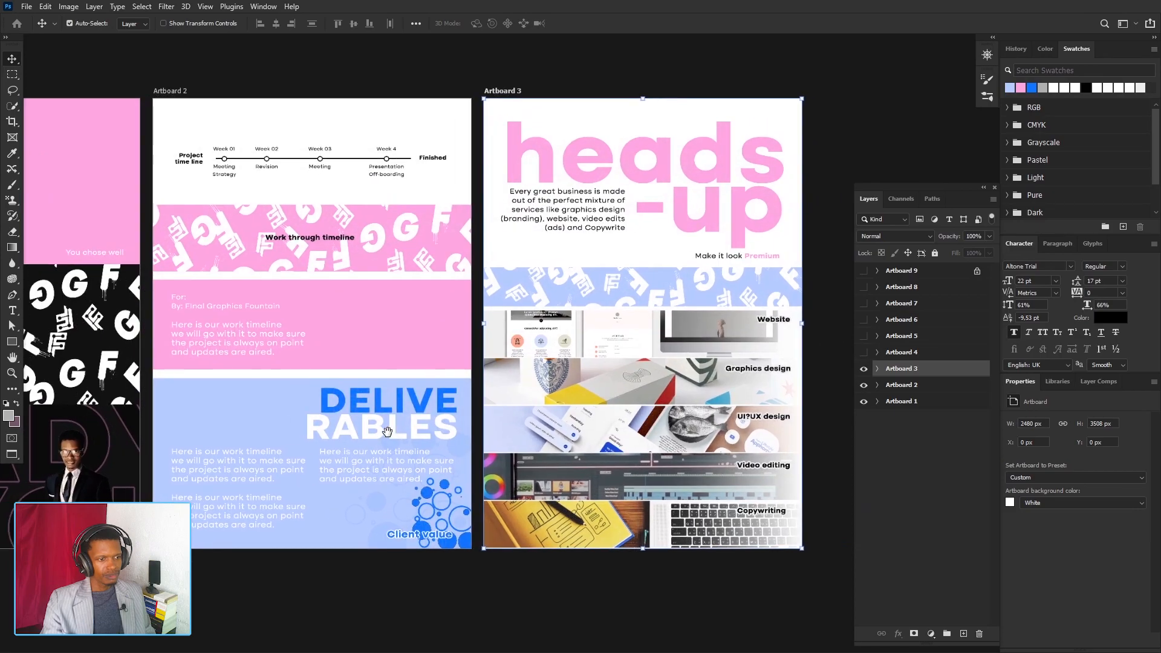
drag(597, 320, 565, 316)
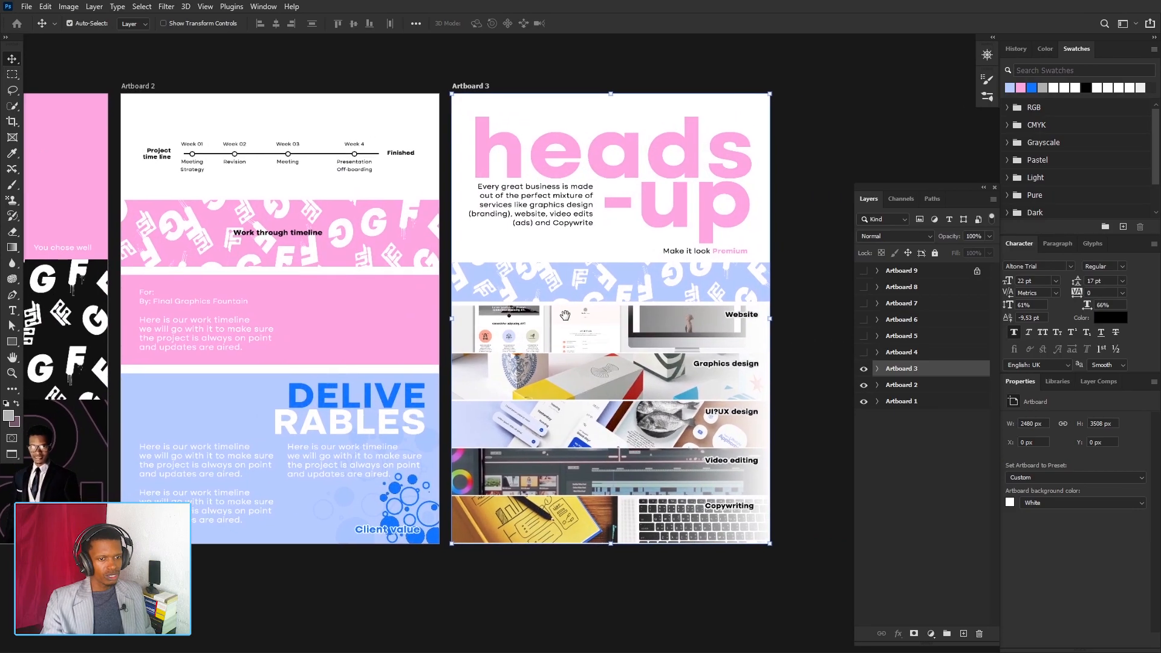
click(864, 352)
click(863, 401)
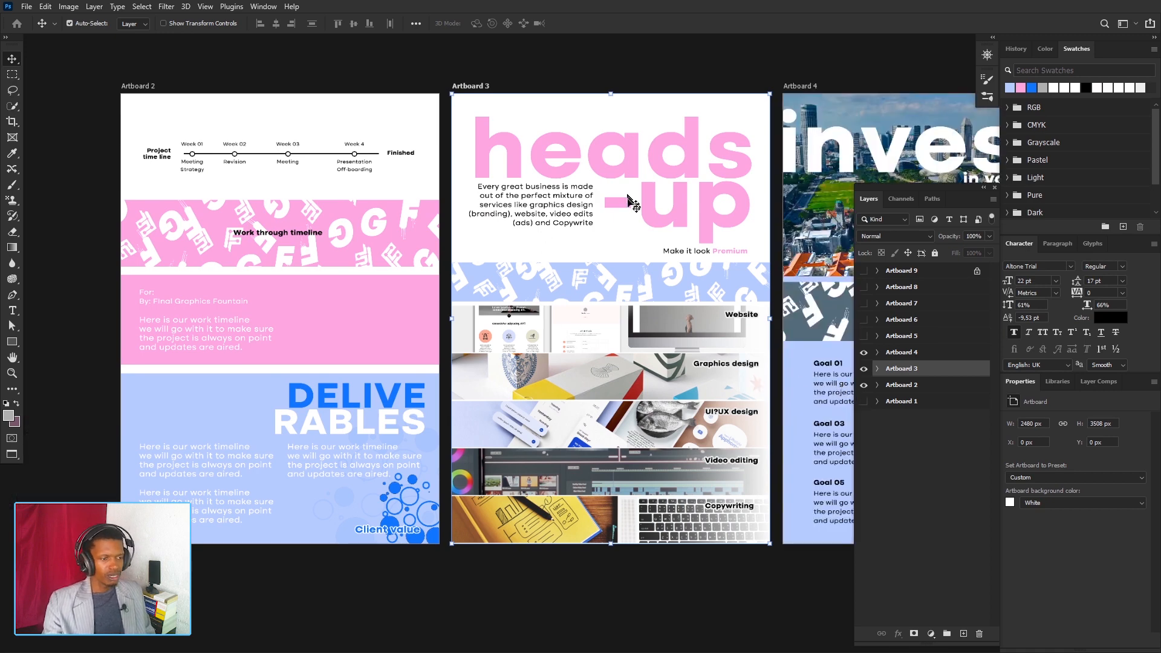
Hide Artboard 2 and show Artboard 5, keeping the "heads-up" and "invest in your BUSINESS" pages visible.
drag(619, 269, 596, 270)
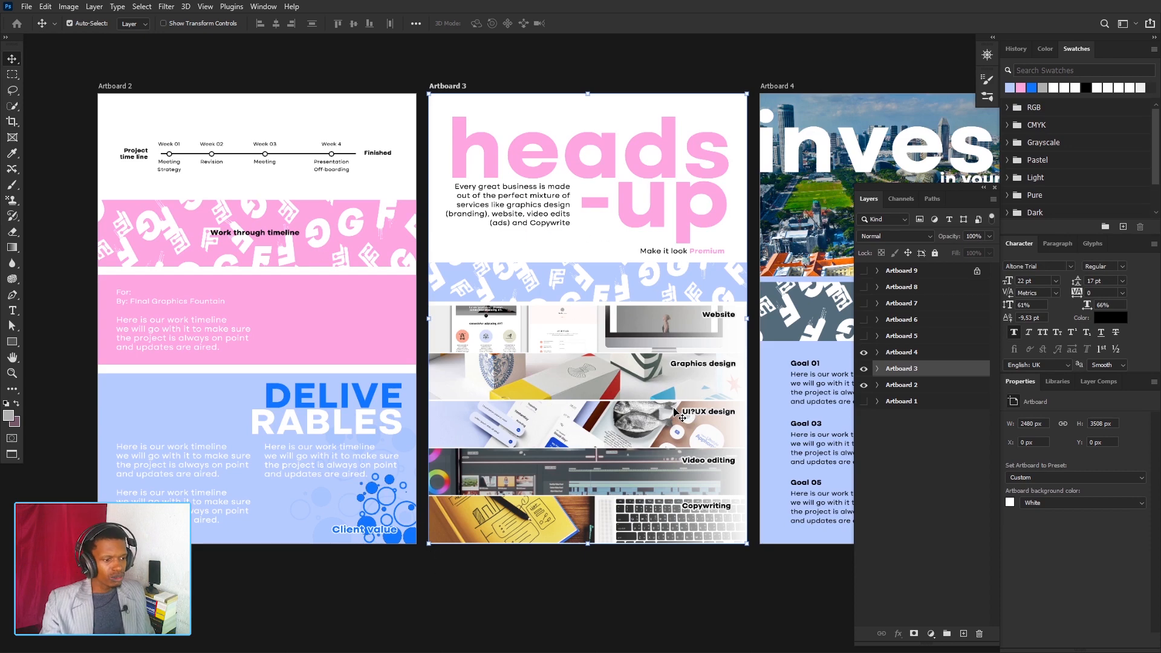
drag(648, 406, 441, 408)
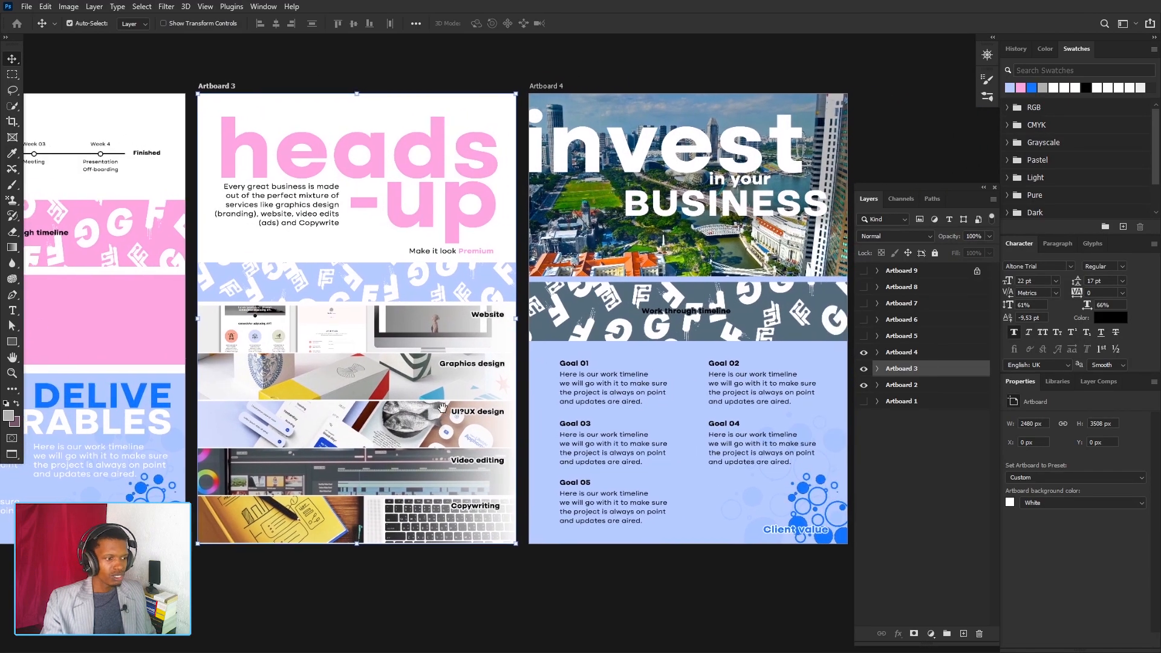
click(863, 385)
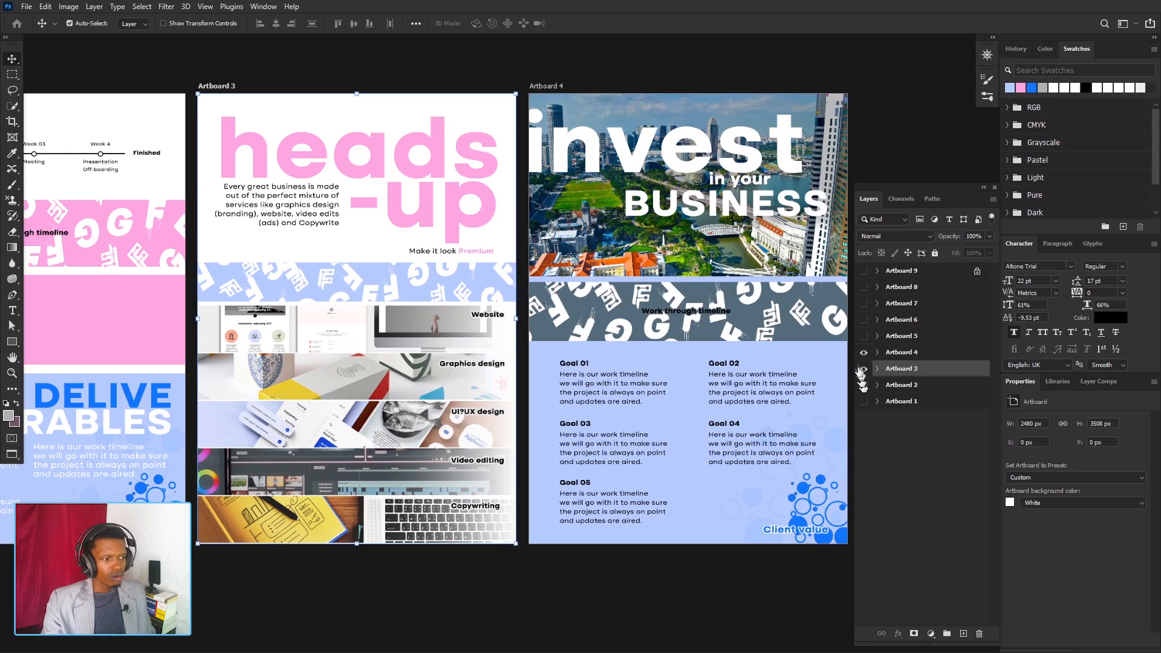
click(863, 337)
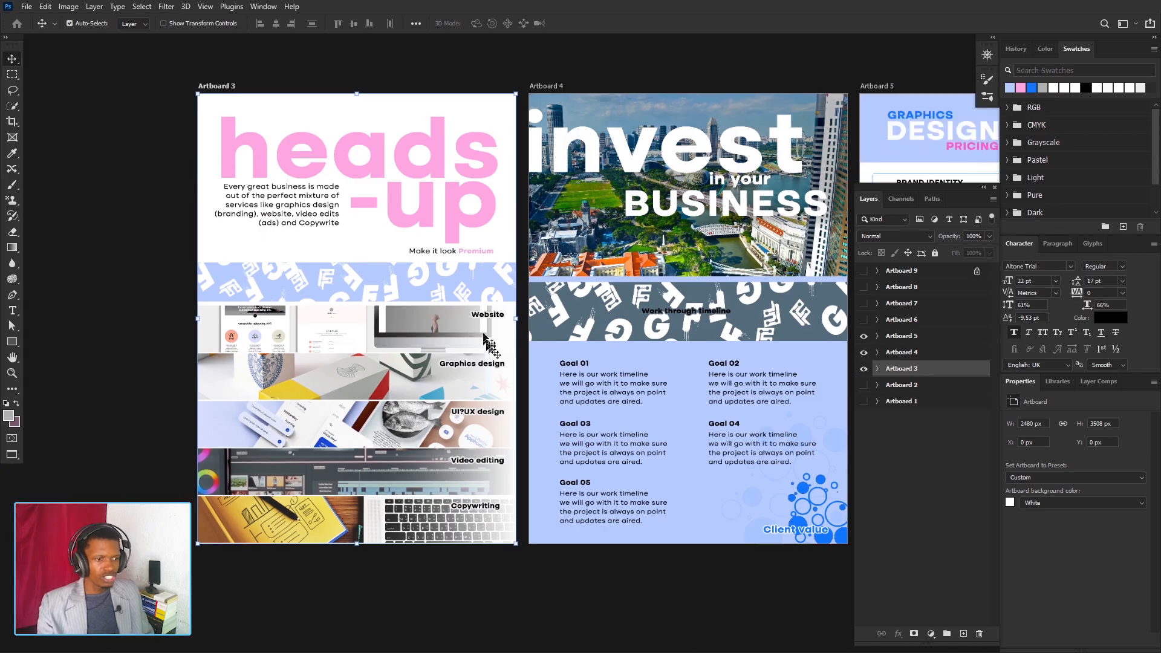
Look over the "invest" and graphics design pricing pages and show Artboards 6, 7 and 8.
drag(665, 316, 555, 313)
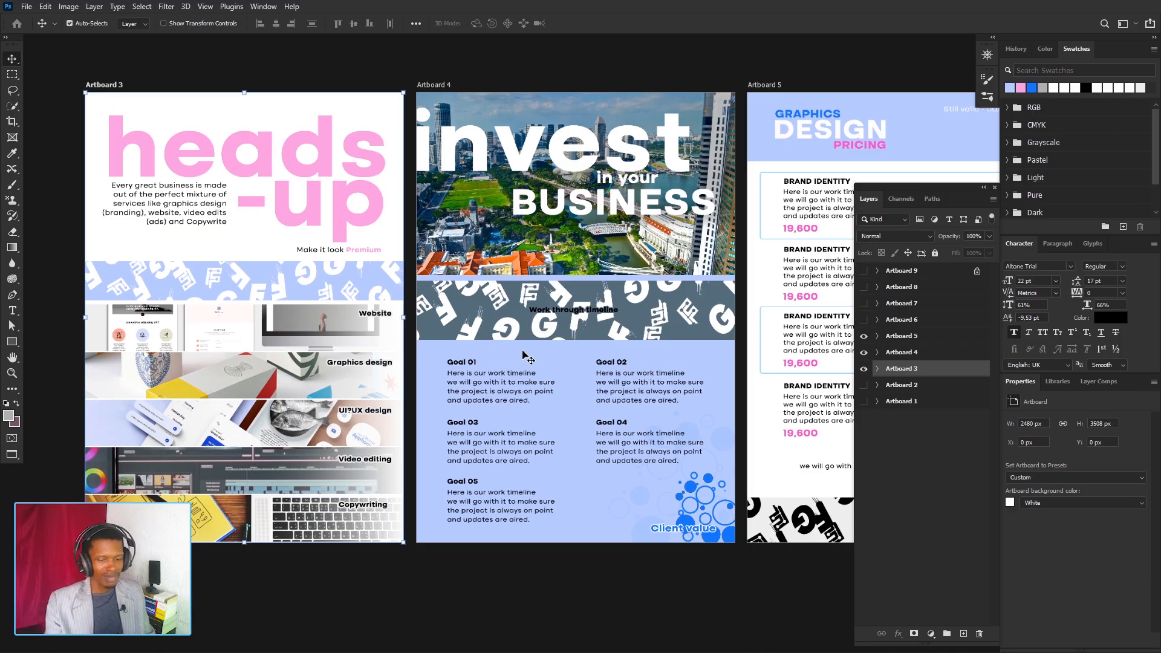
drag(584, 368, 427, 357)
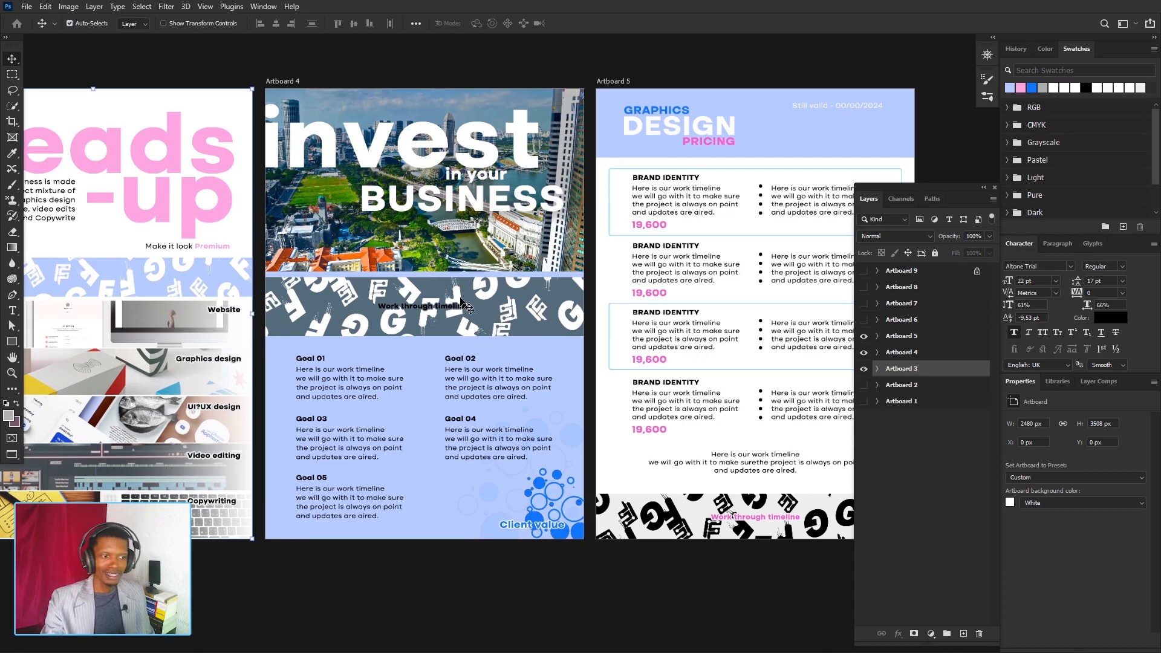
drag(474, 358, 330, 369)
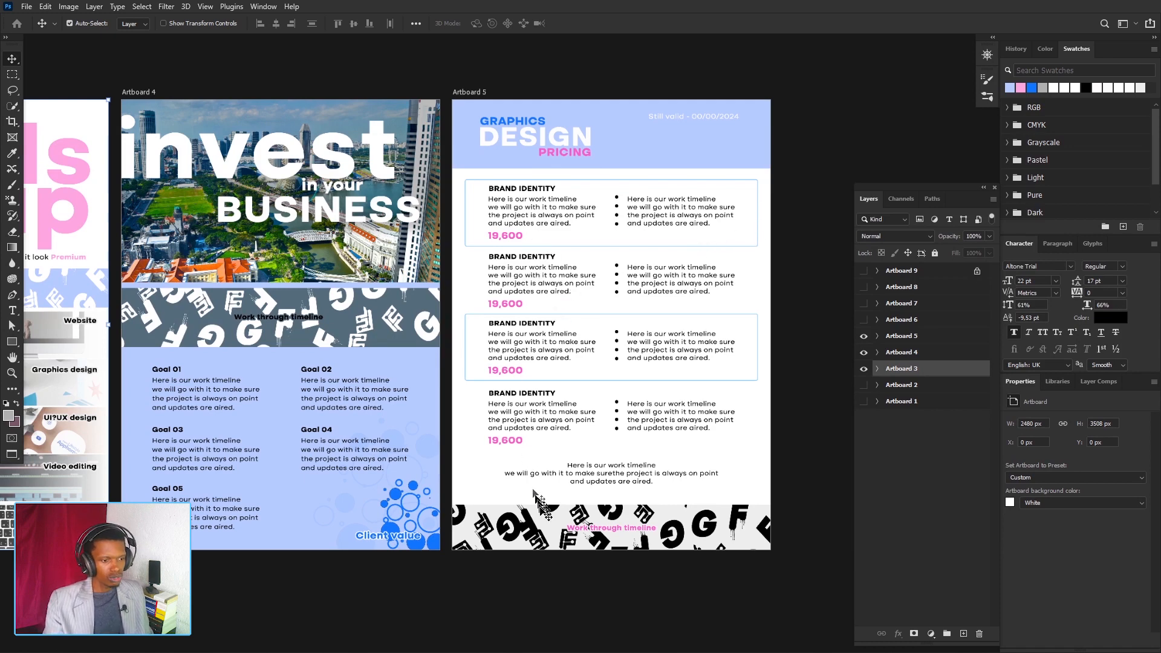
scroll(573, 462, down, 1)
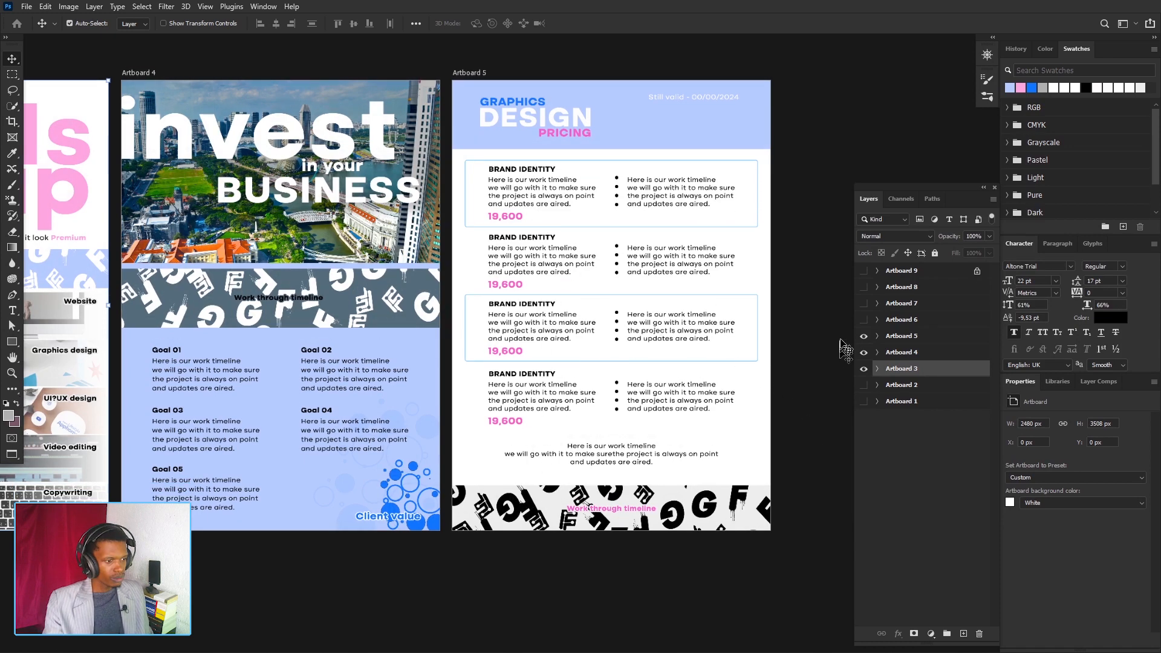
click(863, 319)
click(863, 304)
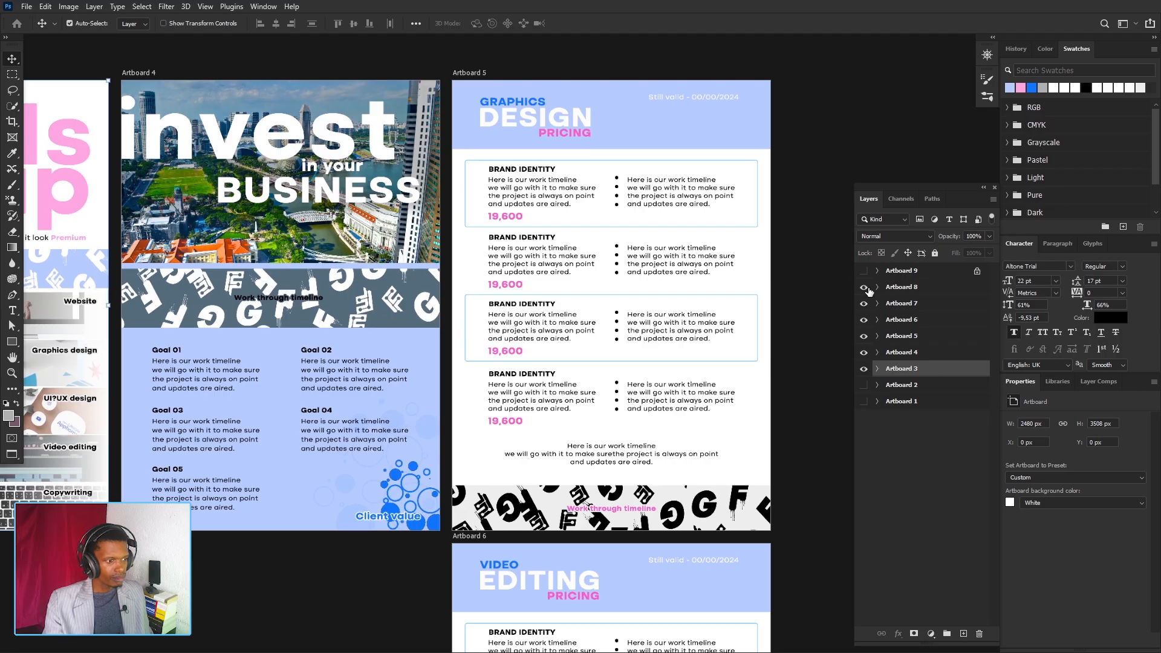
Review the video editing, UI/UX design and website dev pricing pages, ending at the graphics design pricing page.
scroll(574, 375, down, 5)
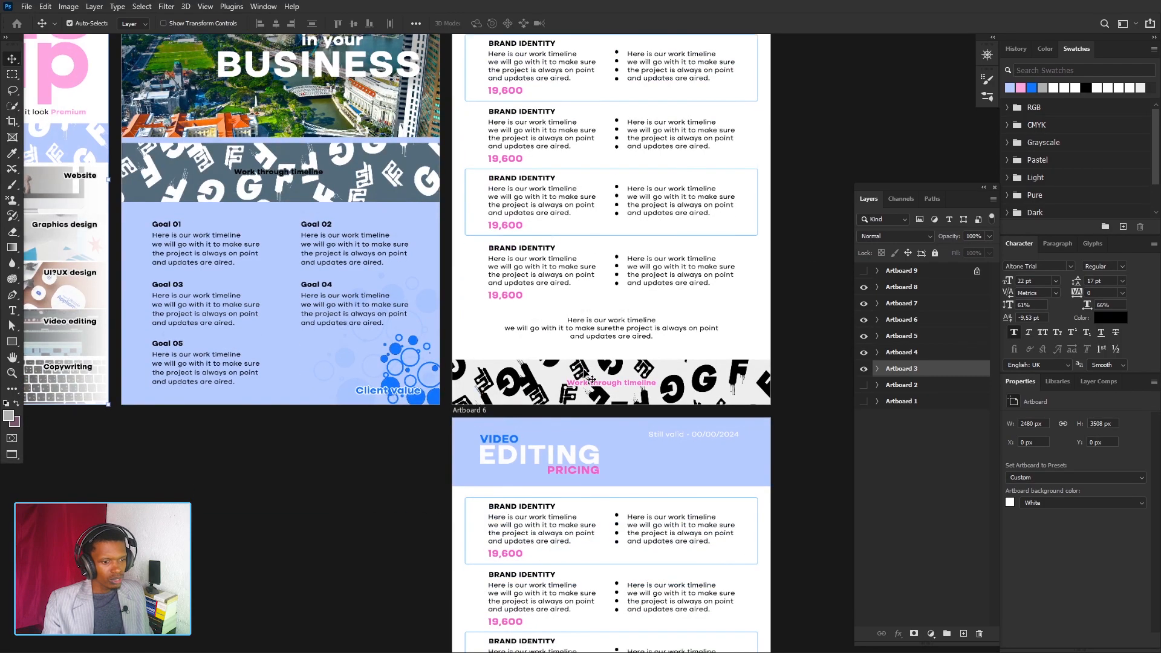
scroll(585, 373, down, 1)
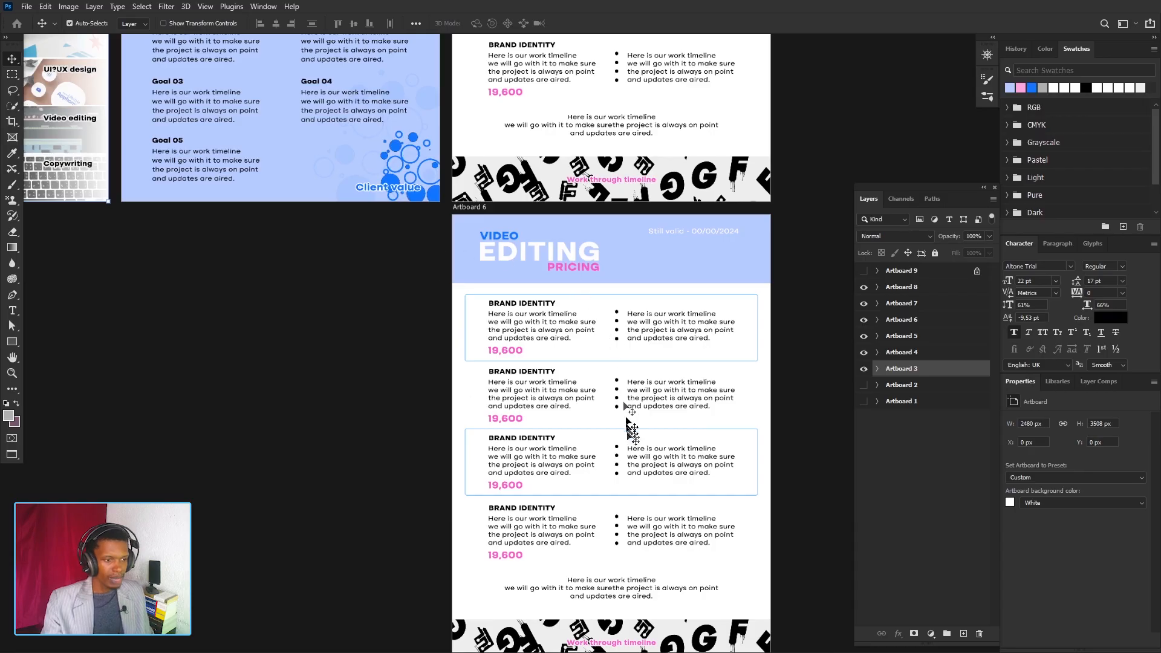
drag(626, 406, 618, 335)
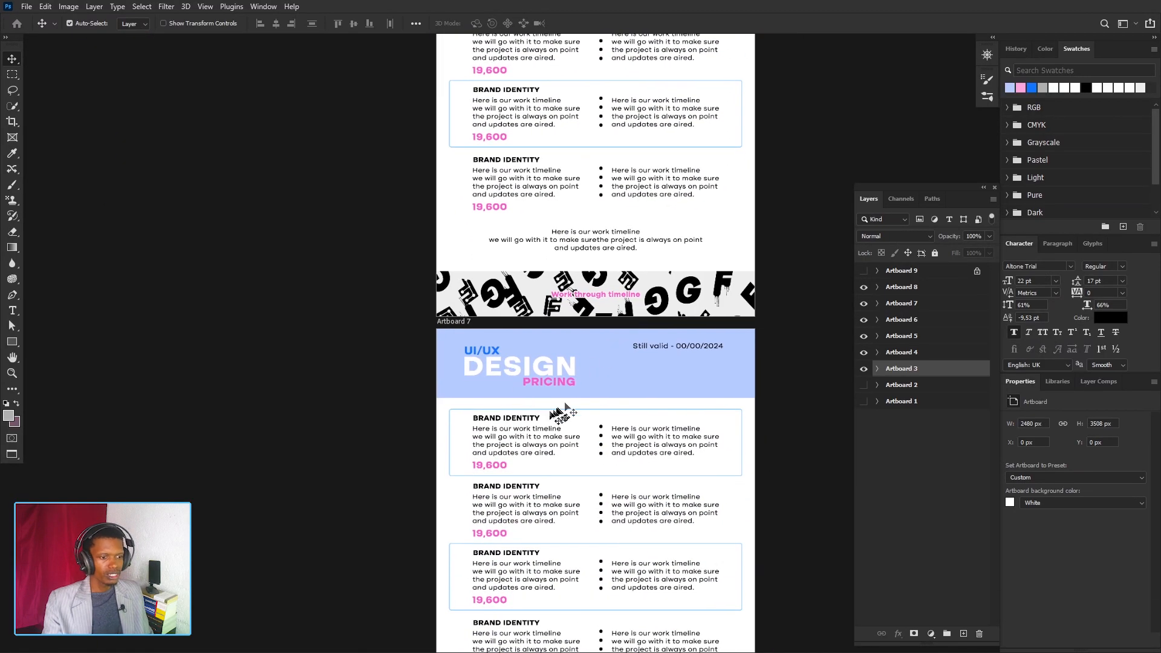
drag(616, 441, 621, 309)
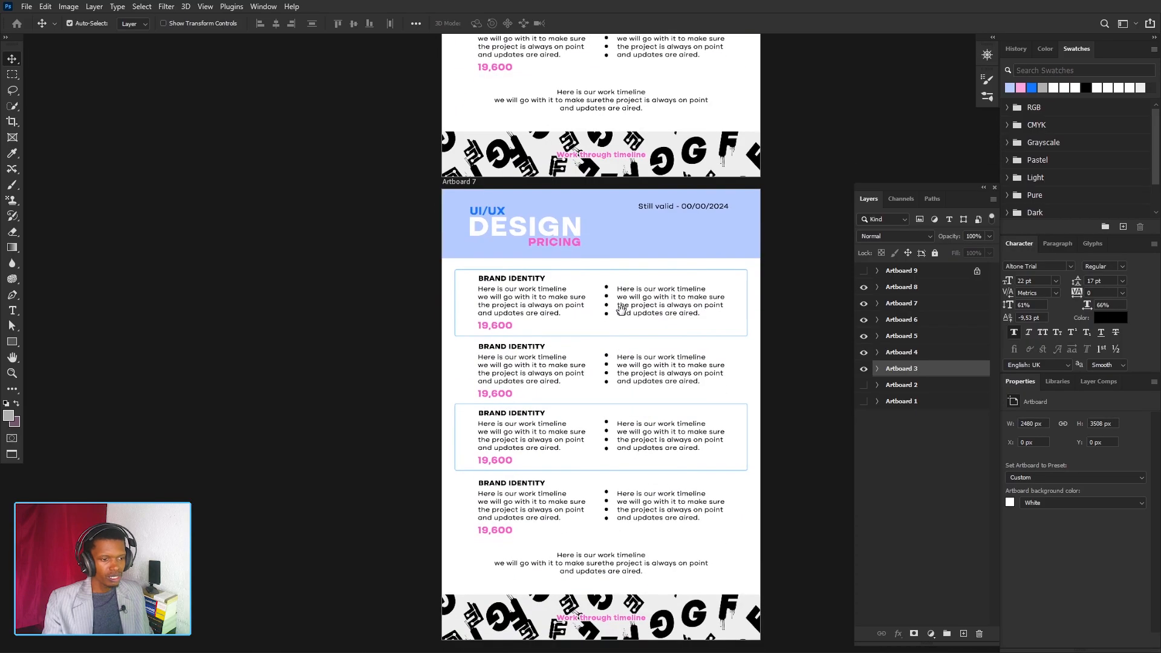
drag(621, 371, 617, 580)
drag(610, 221, 615, 446)
drag(616, 151, 574, 447)
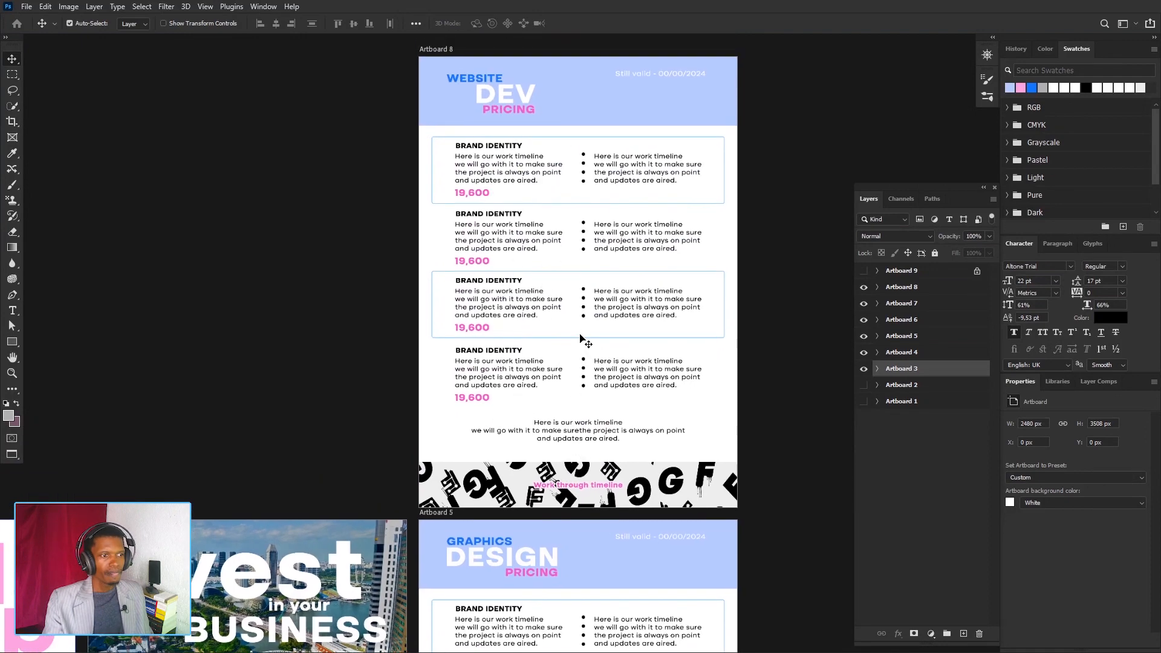
drag(564, 416, 547, 164)
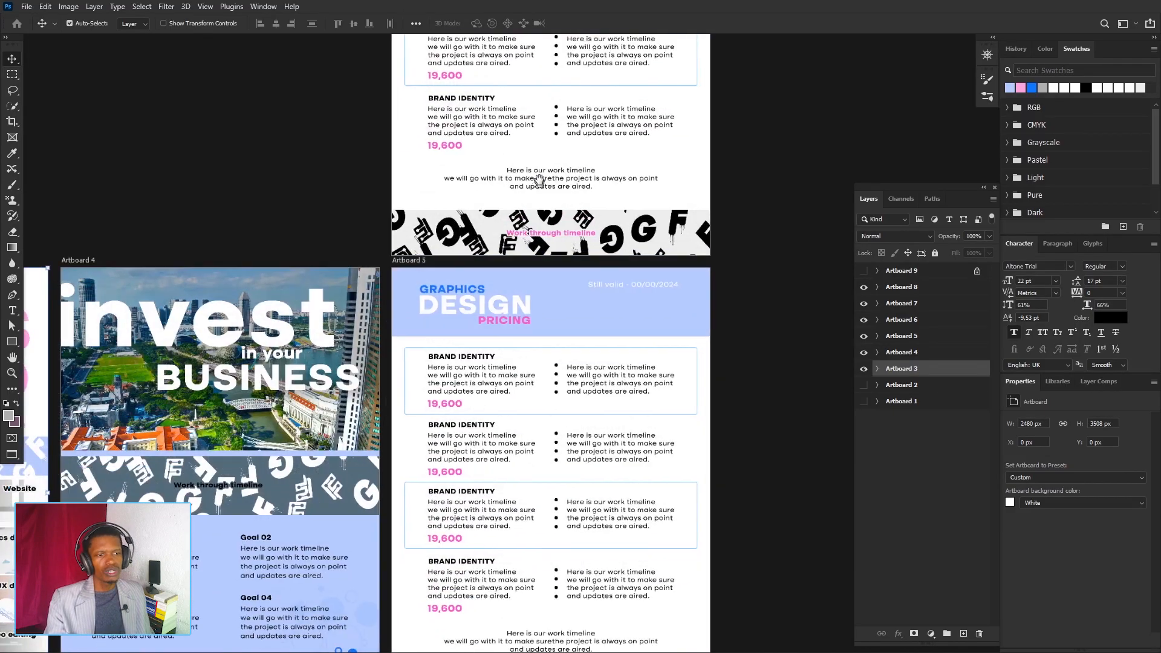
drag(580, 337, 602, 216)
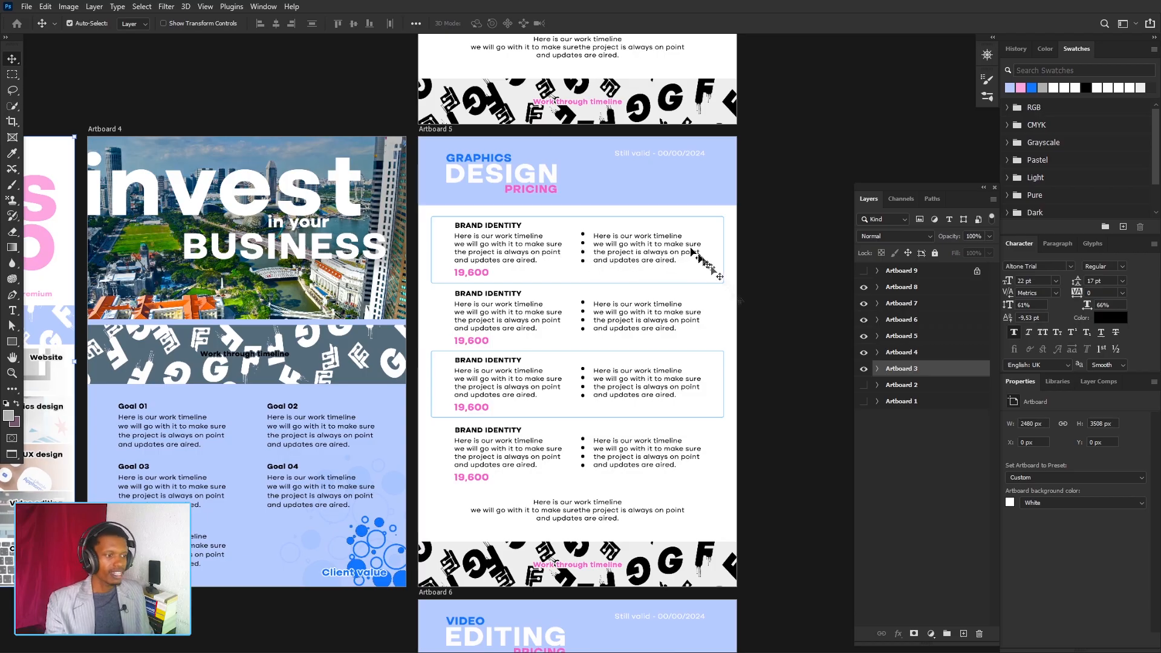
Show the proposal page on Artboard 9 and hide Artboards 8 and 7.
click(863, 271)
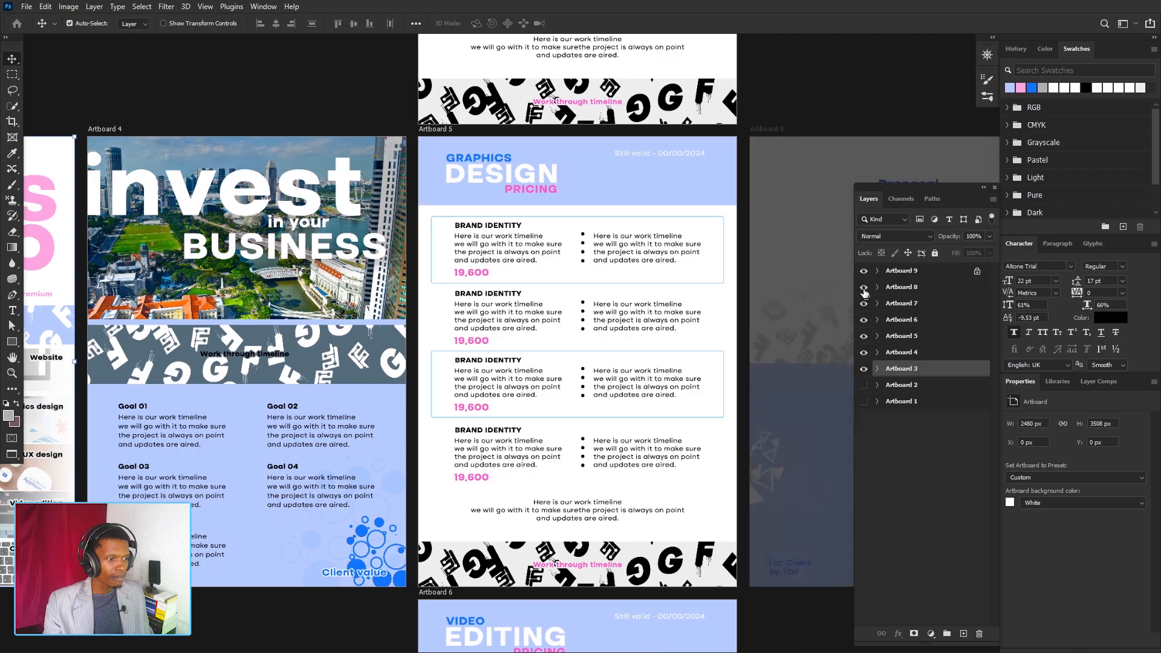
click(863, 290)
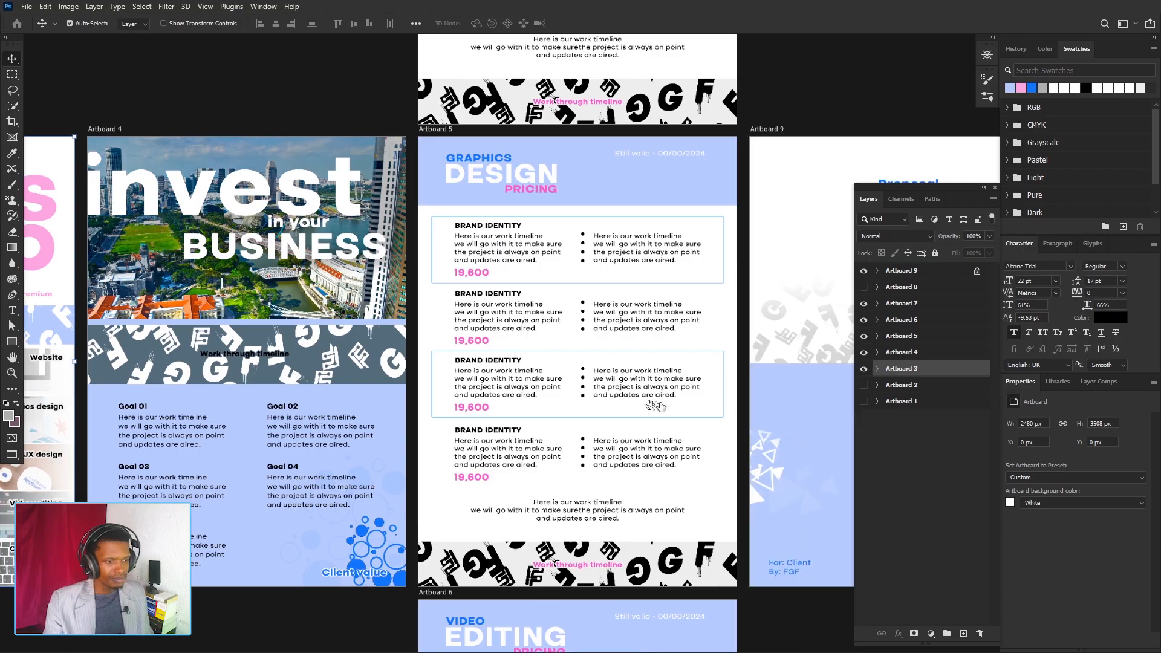
drag(570, 423, 439, 392)
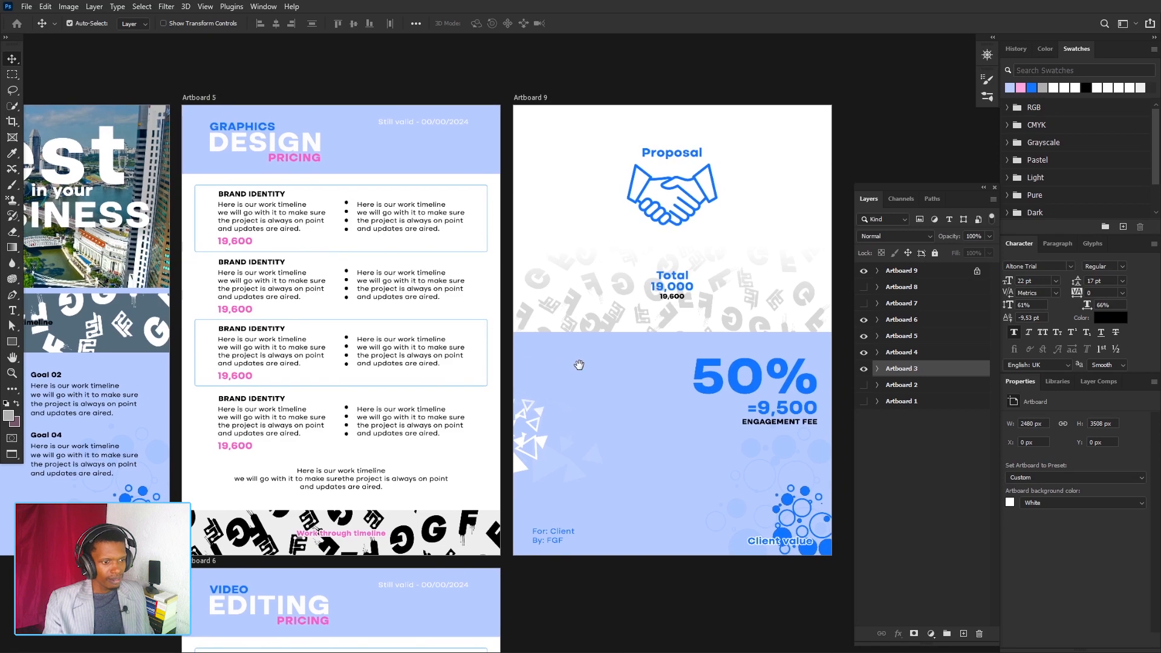
Examine the proposal page's total, struck-through price and 50% engagement fee sections up close.
drag(578, 364, 513, 351)
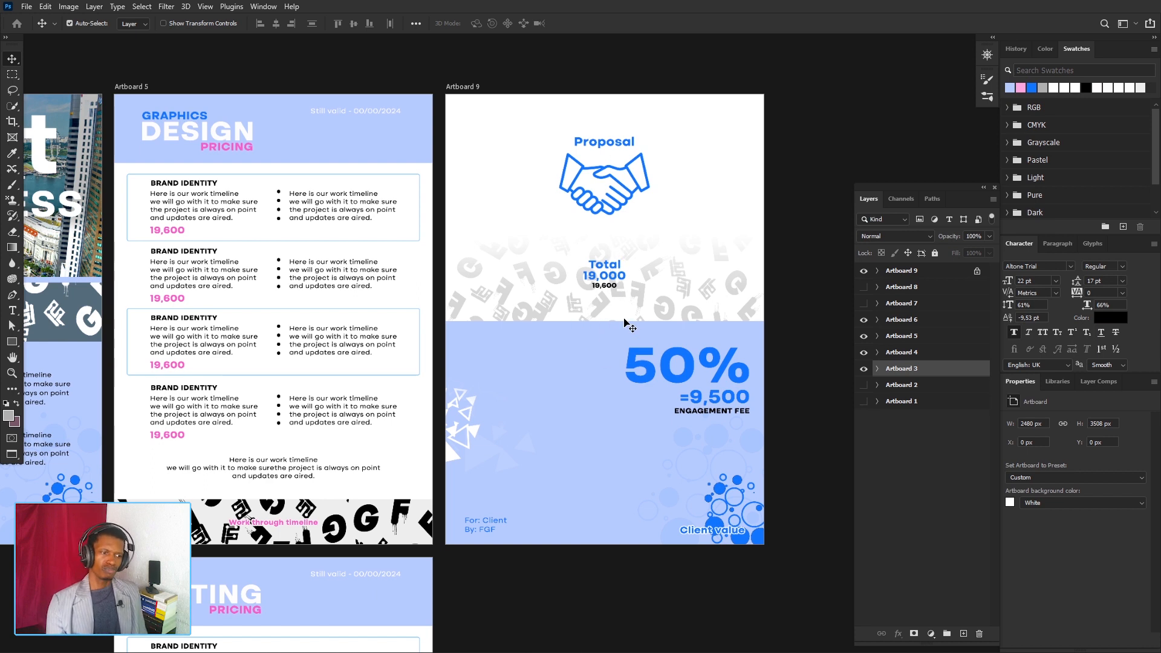
scroll(626, 321, up, 3)
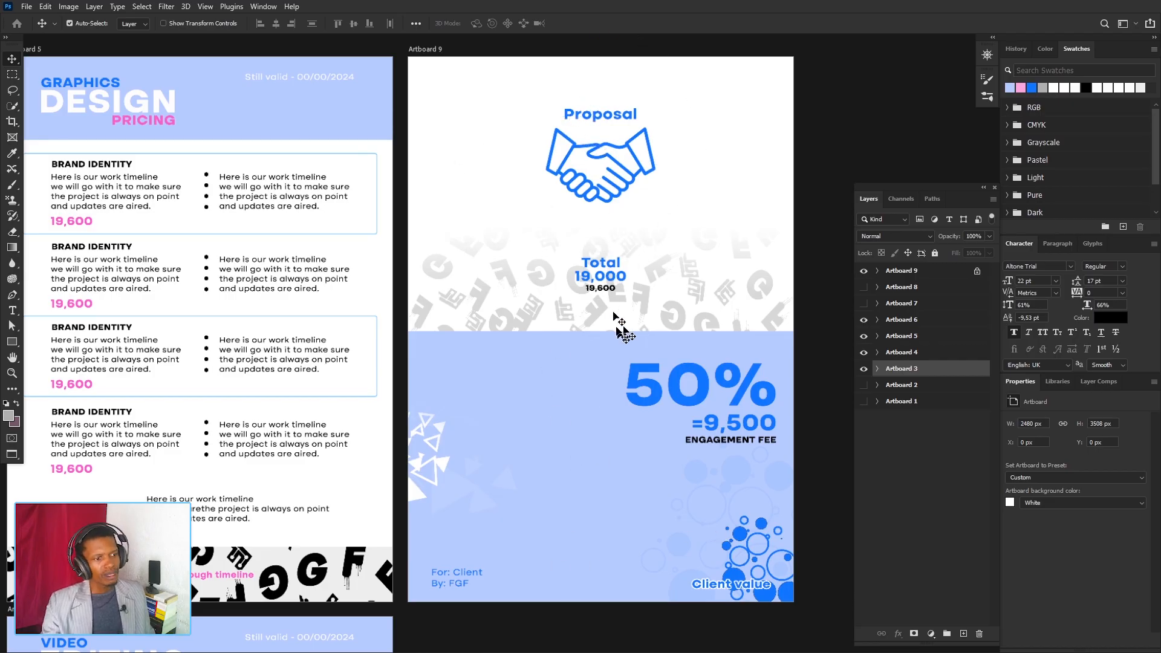
scroll(626, 305, up, 3)
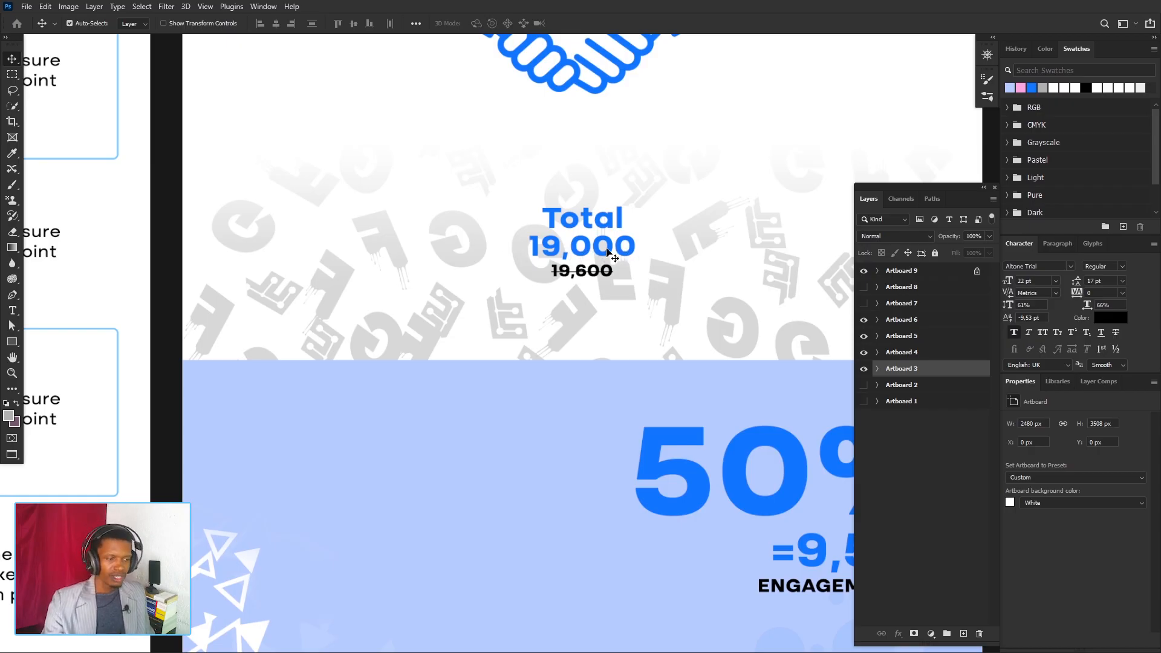
scroll(608, 253, down, 5)
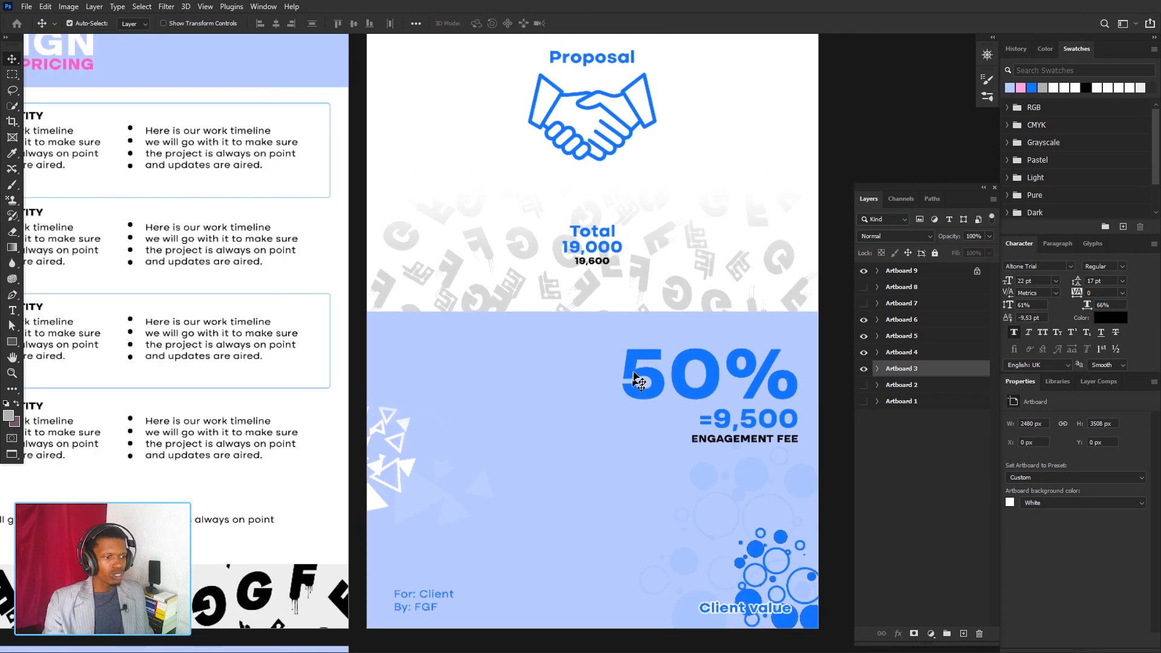
scroll(632, 371, down, 1)
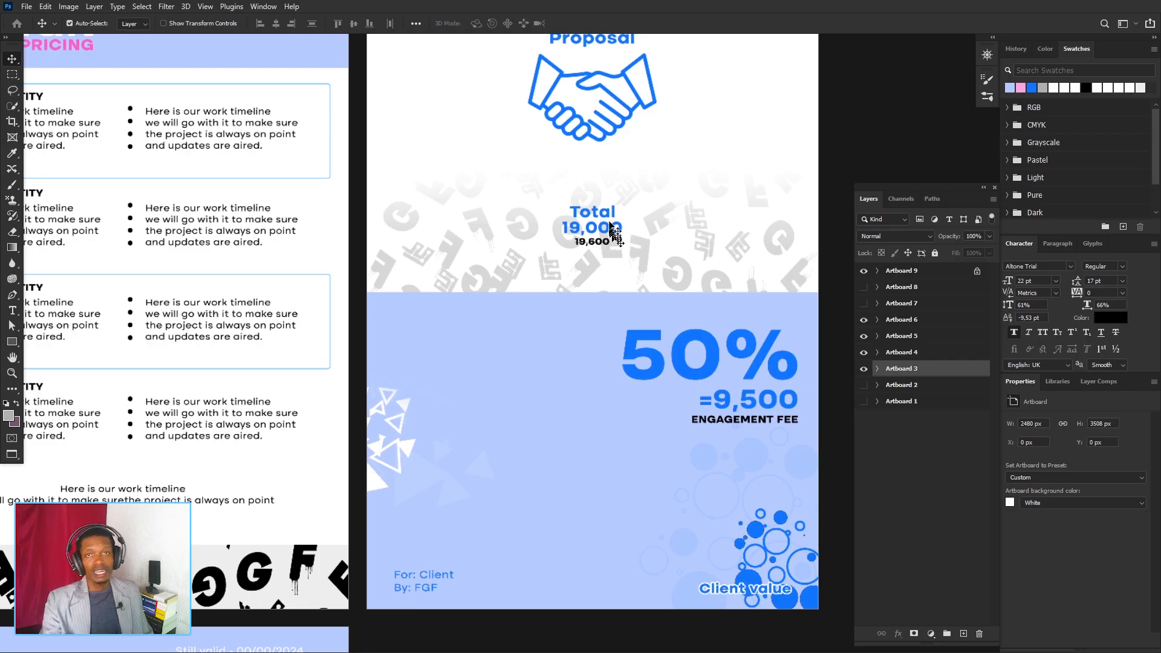
Show all the hidden artboards again and review the whole proposal, ending close on the cover and deliverables pages.
key(ctrl+0)
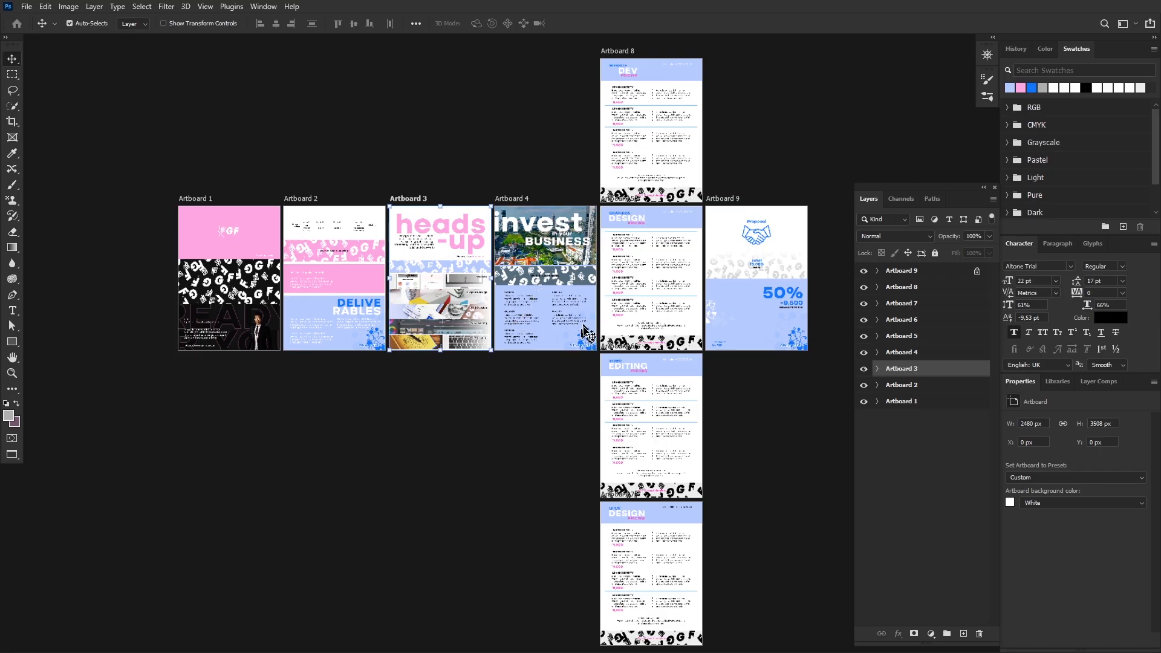
scroll(726, 446, down, 2)
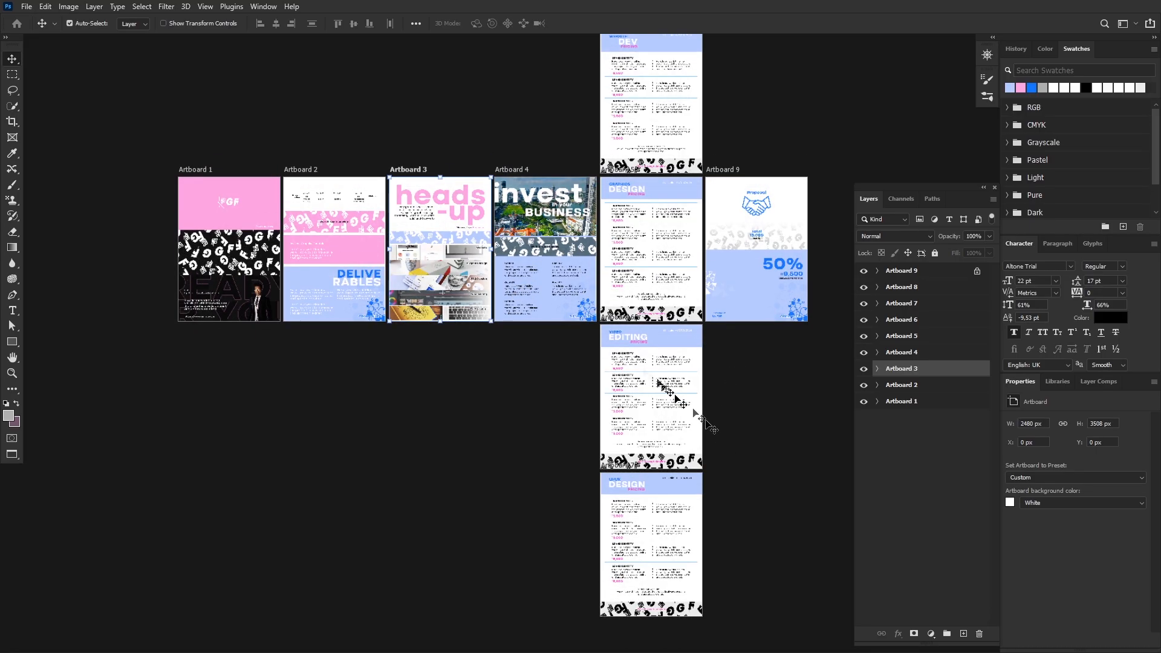
scroll(293, 259, up, 3)
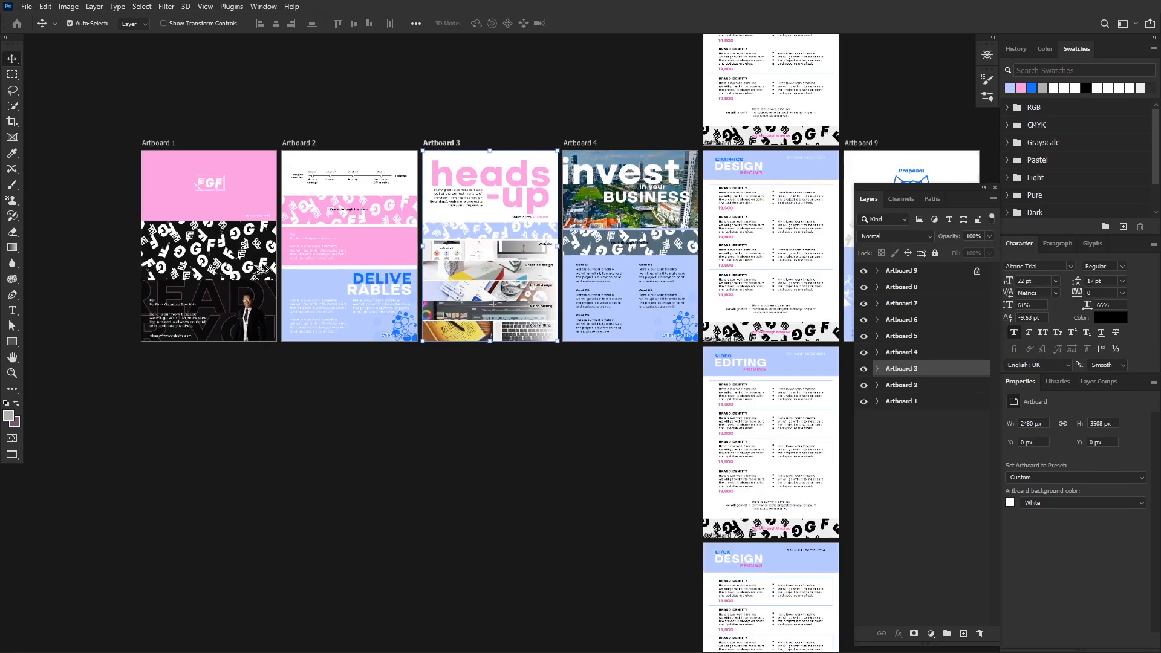
scroll(261, 270, up, 5)
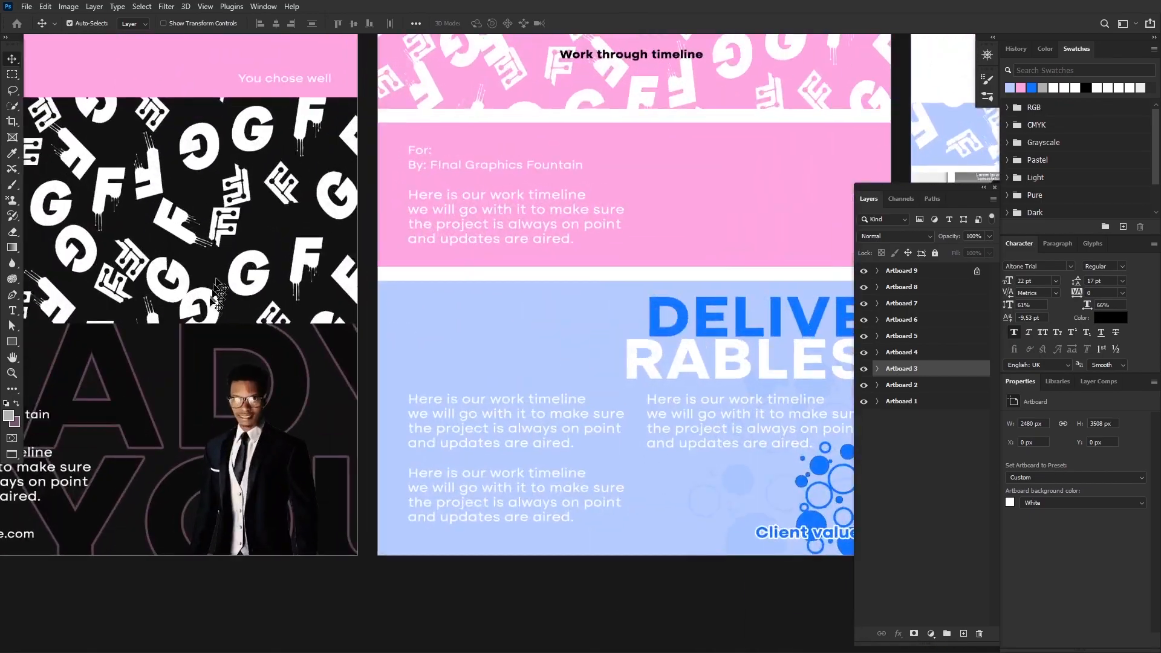